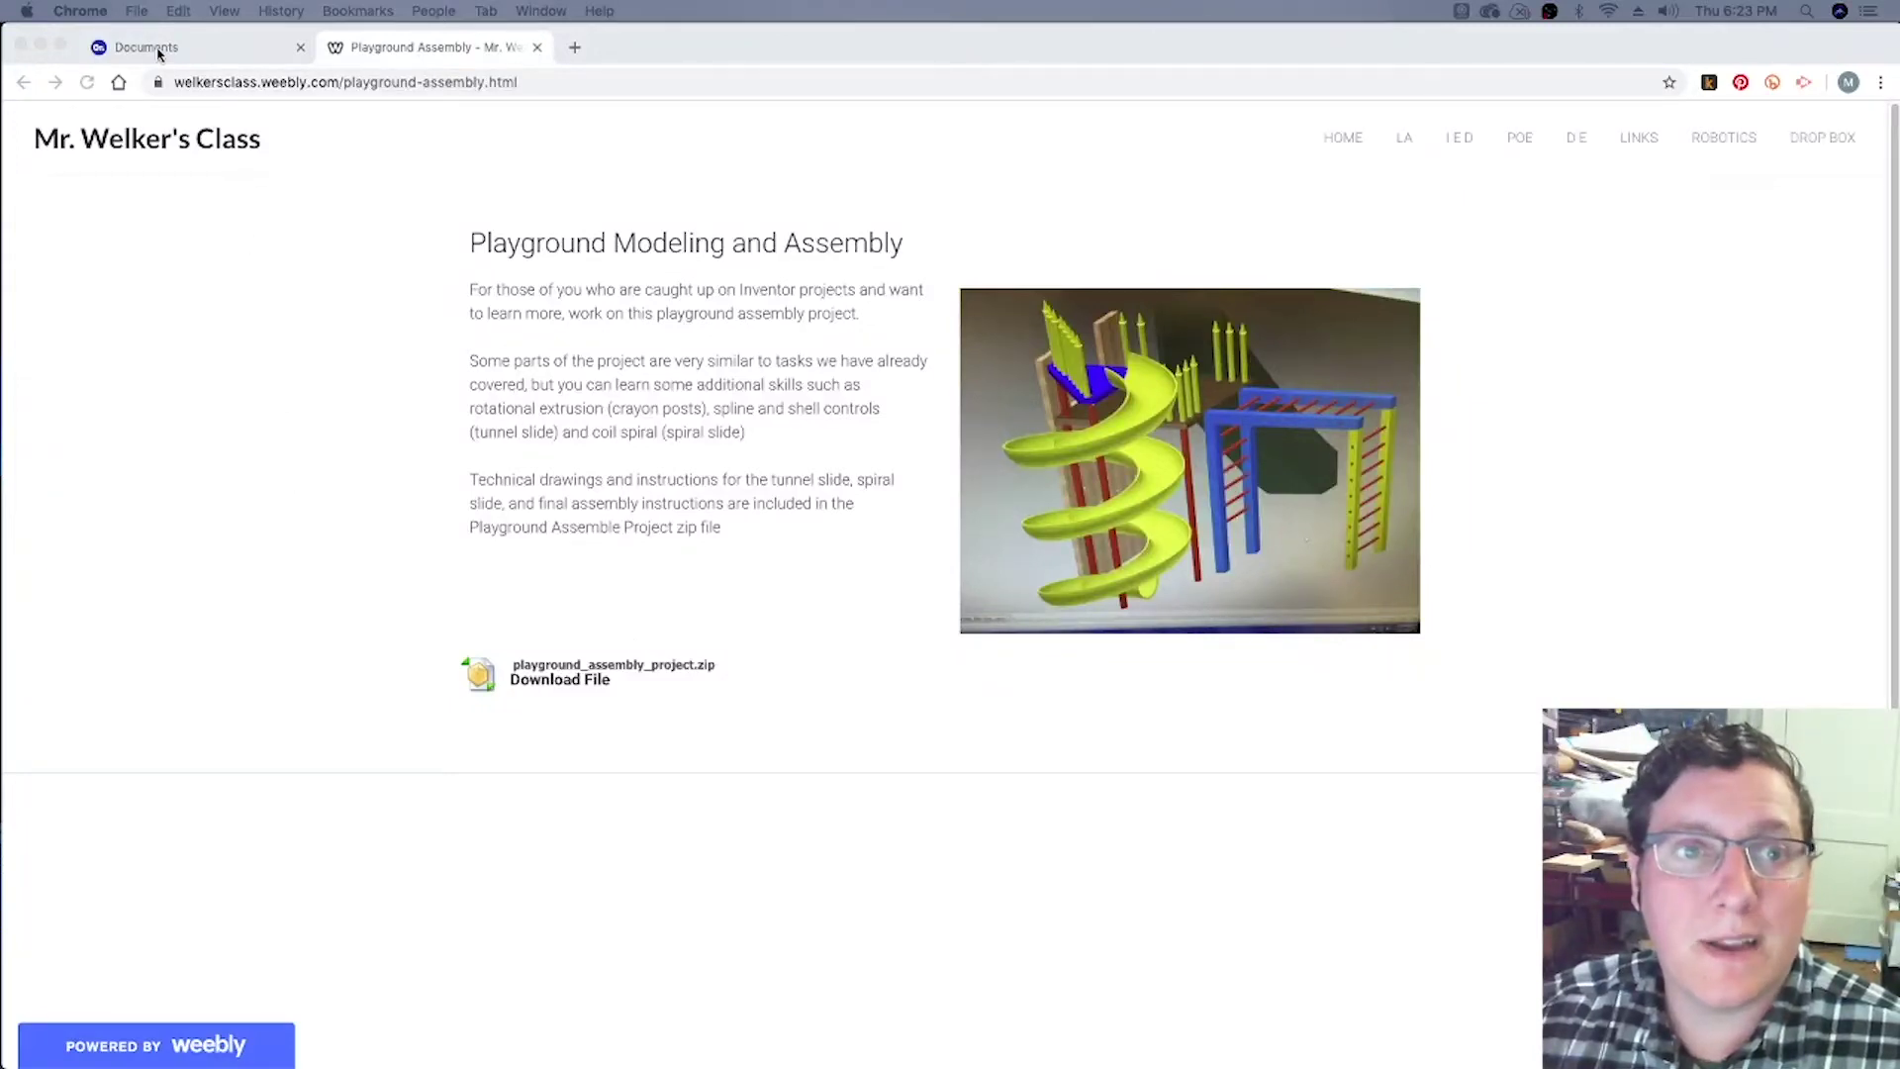
# Step: Highlight the page heading, including the word 'Assembly', on the Weebly class page
pyautogui.click(550, 250)
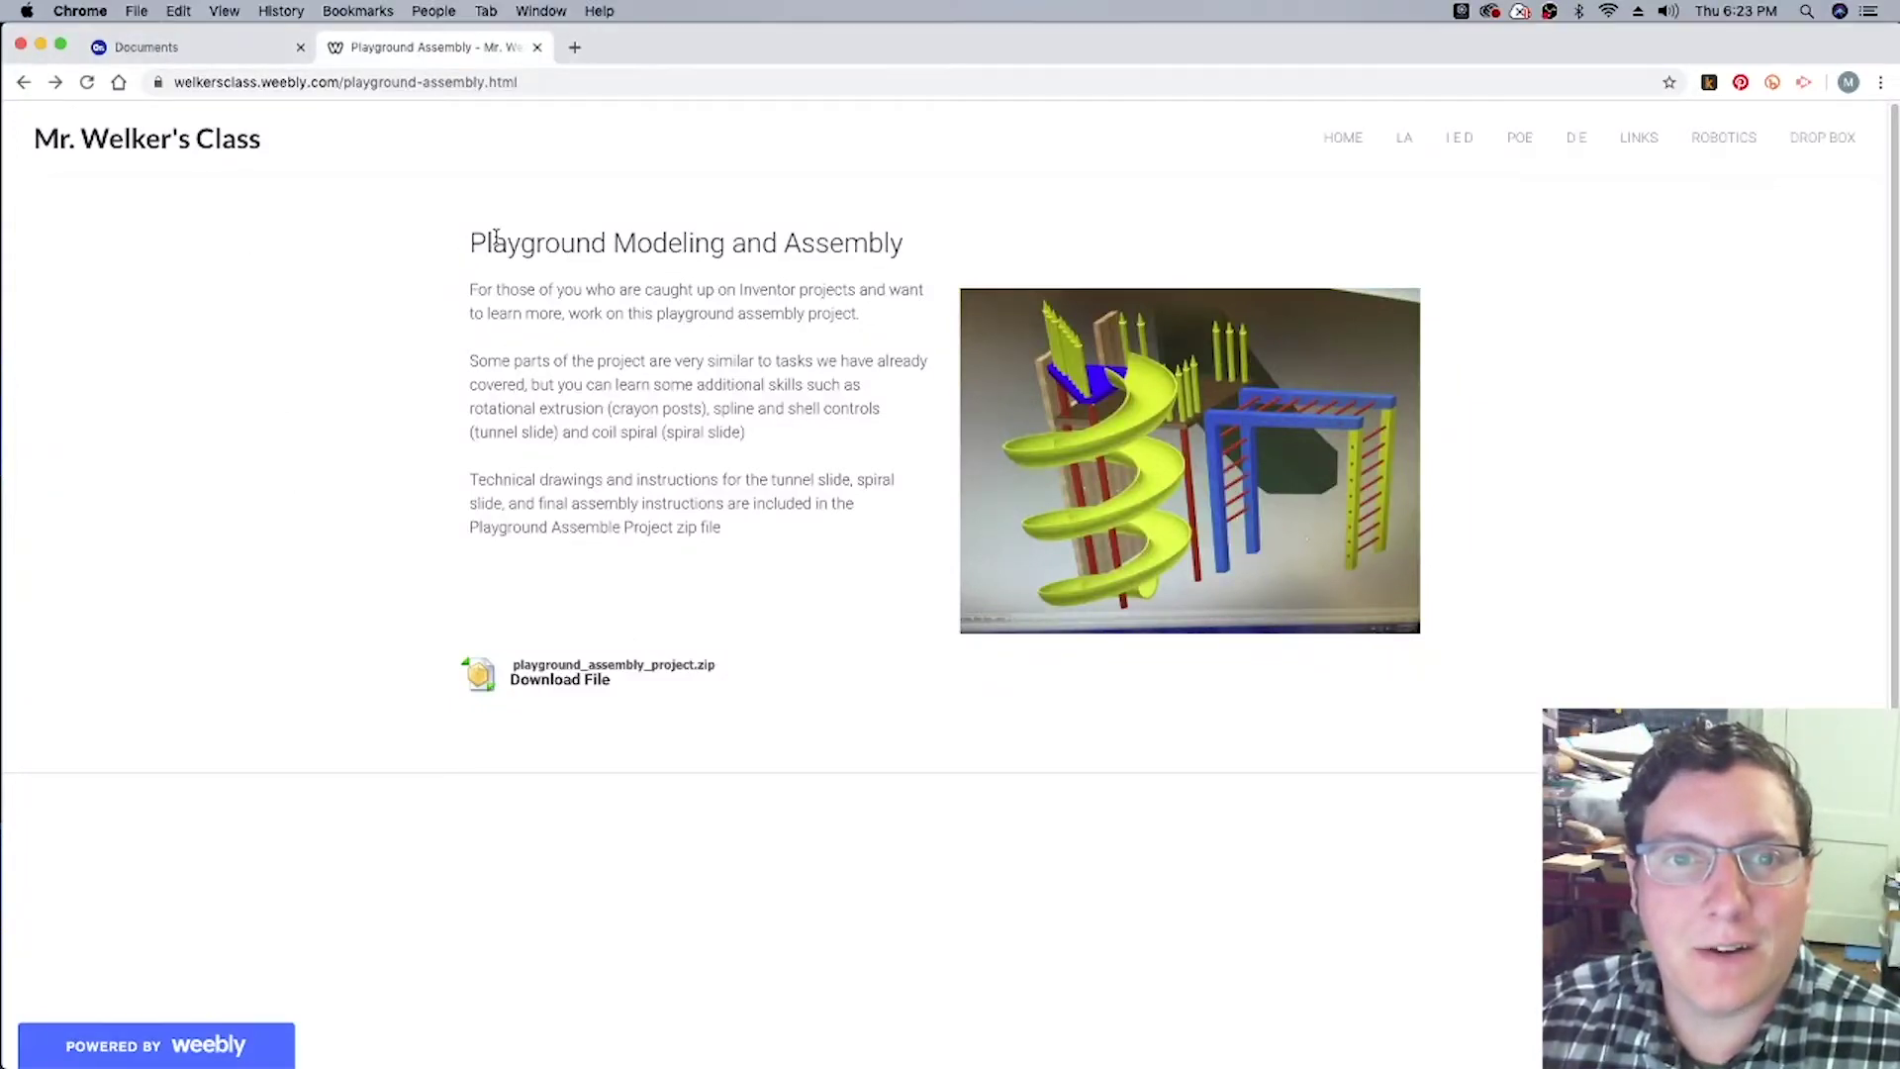
pyautogui.moveTo(497, 241); pyautogui.dragTo(661, 247)
pyautogui.doubleClick(804, 248)
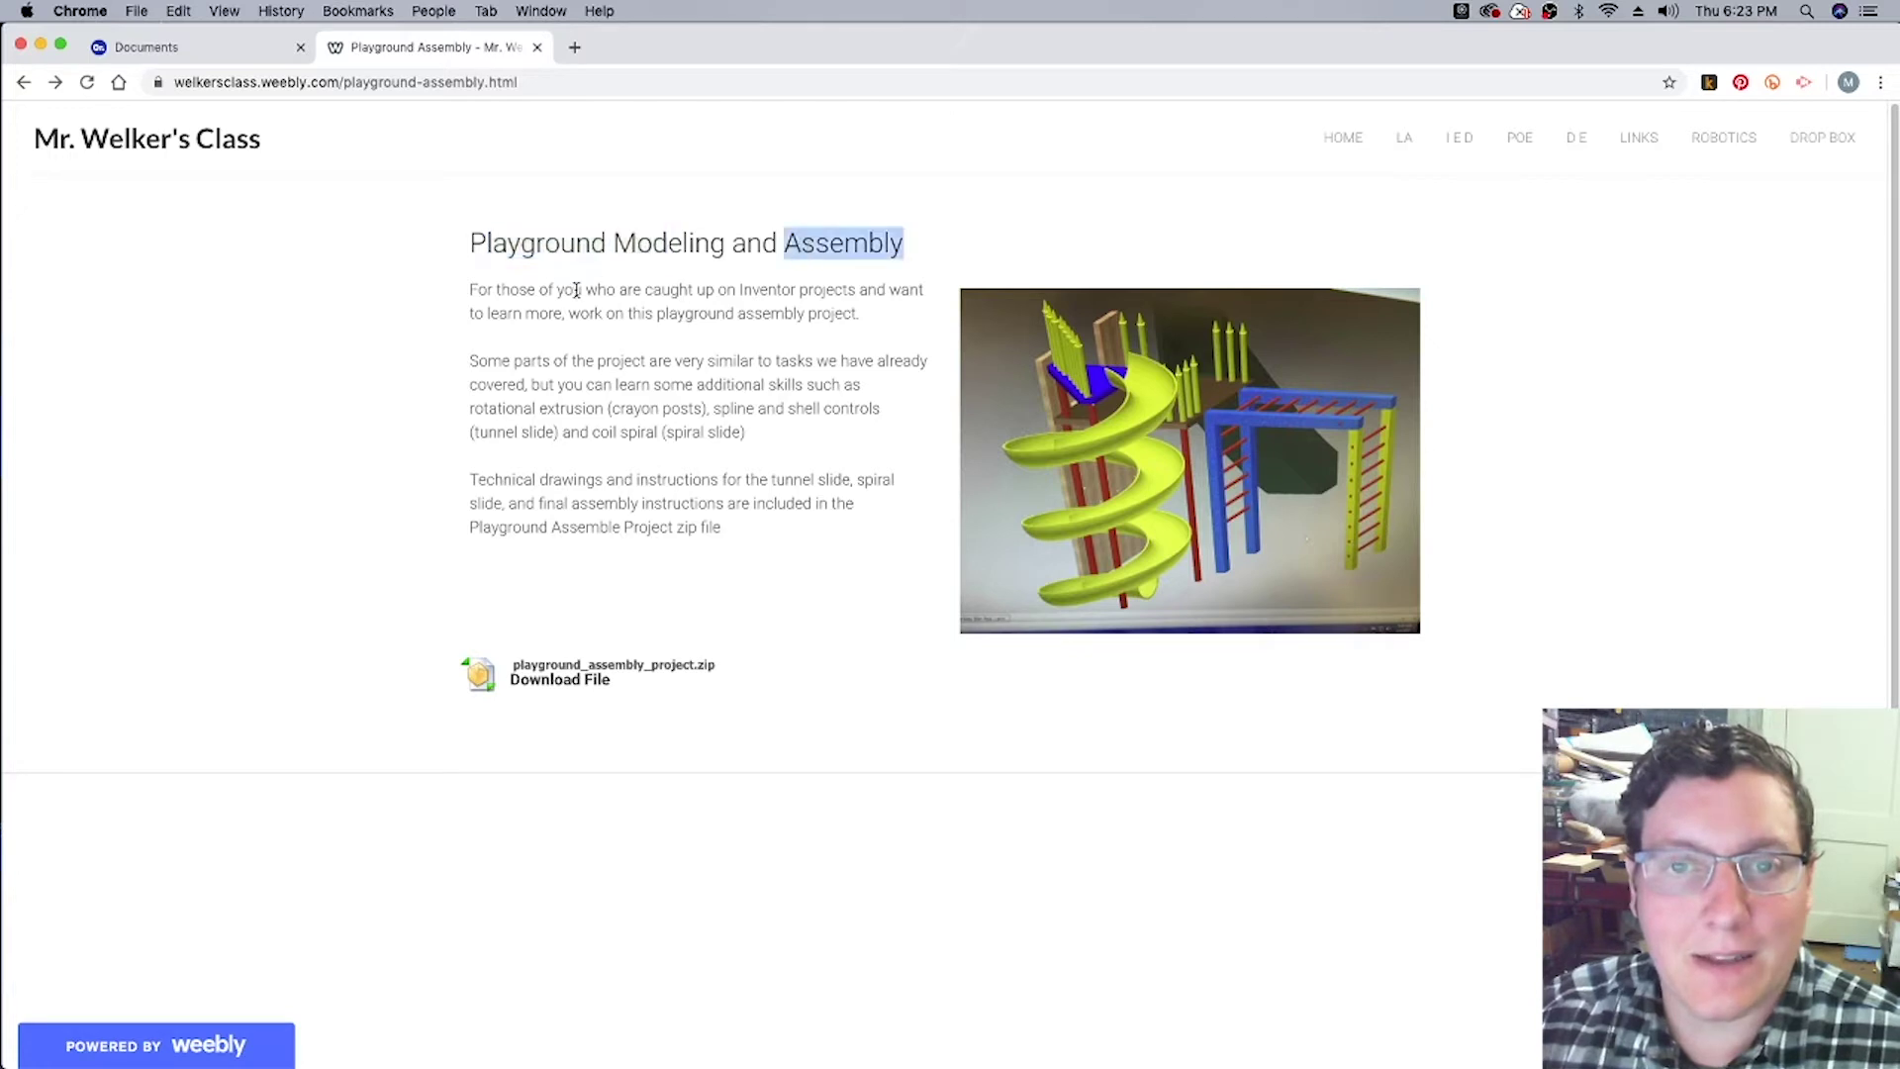
# Step: Return to the Onshape Playground Project document list in the other browser tab
pyautogui.click(169, 47)
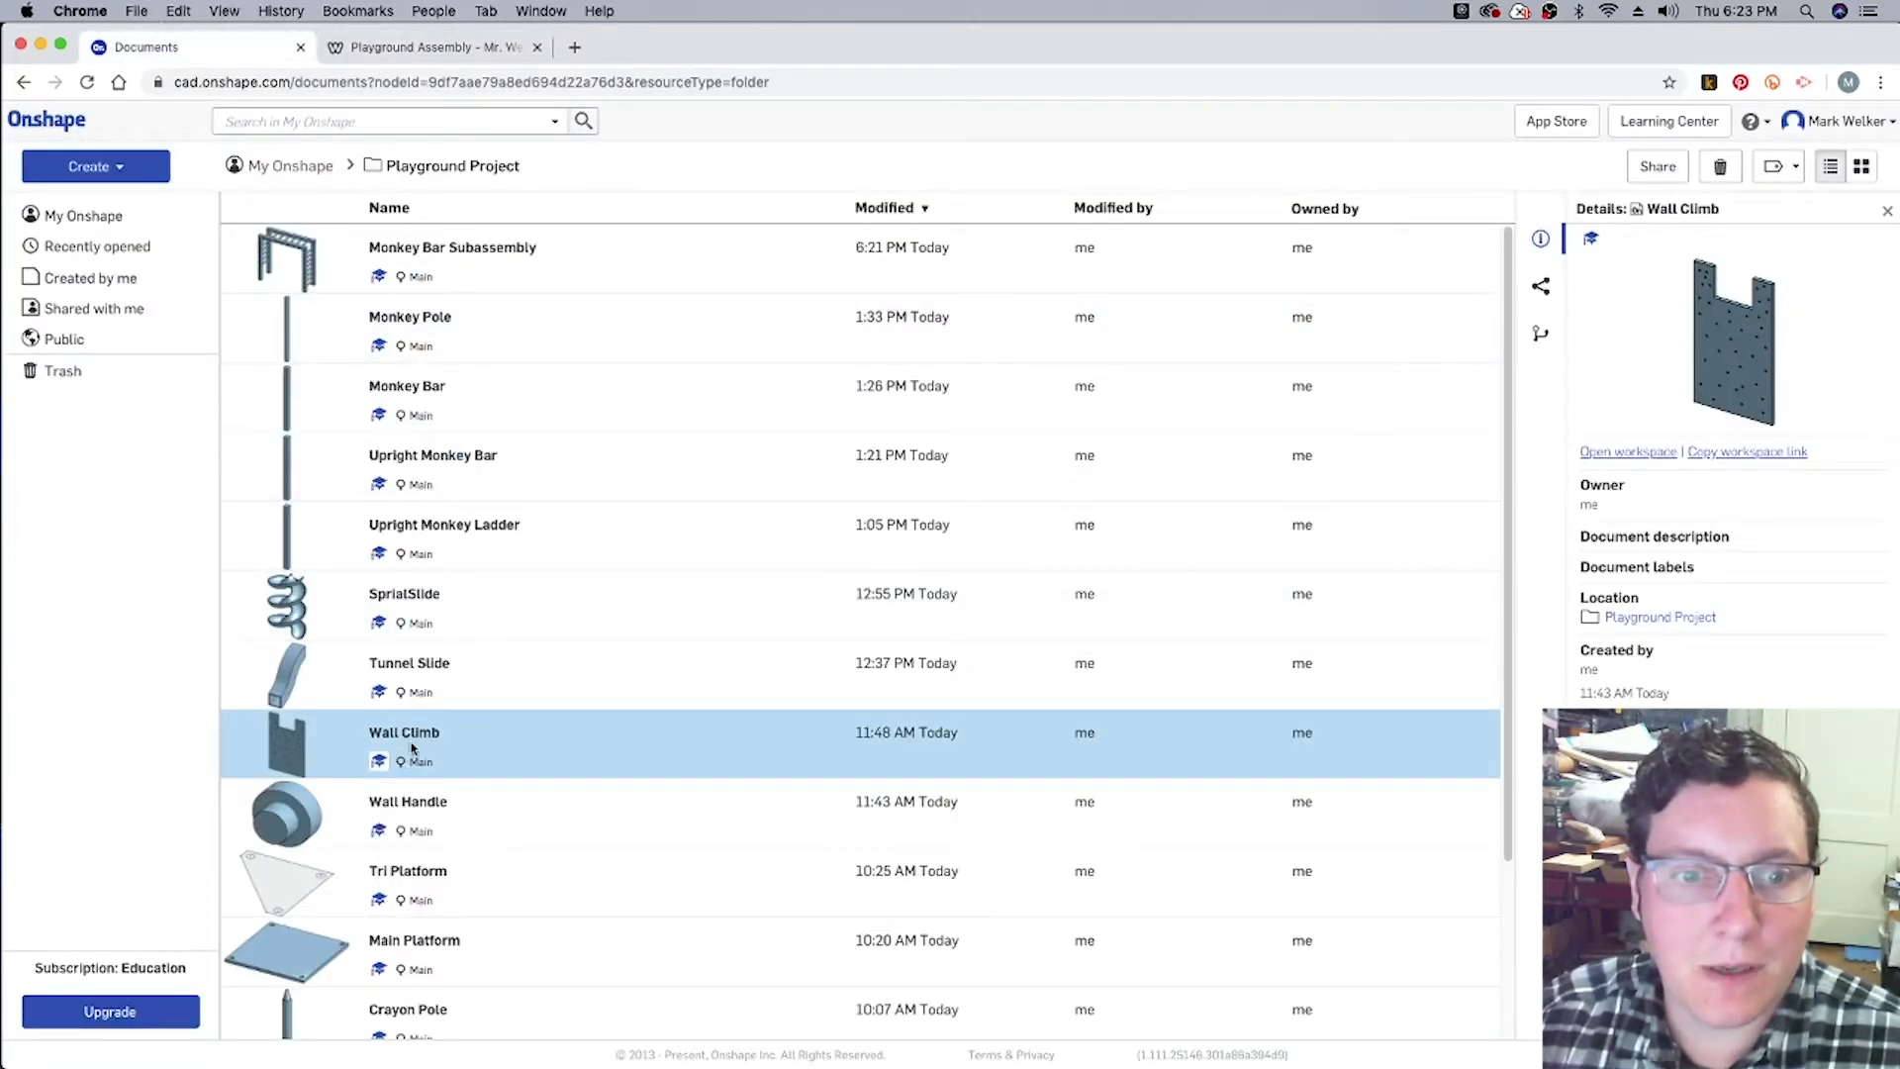
pyautogui.click(409, 45)
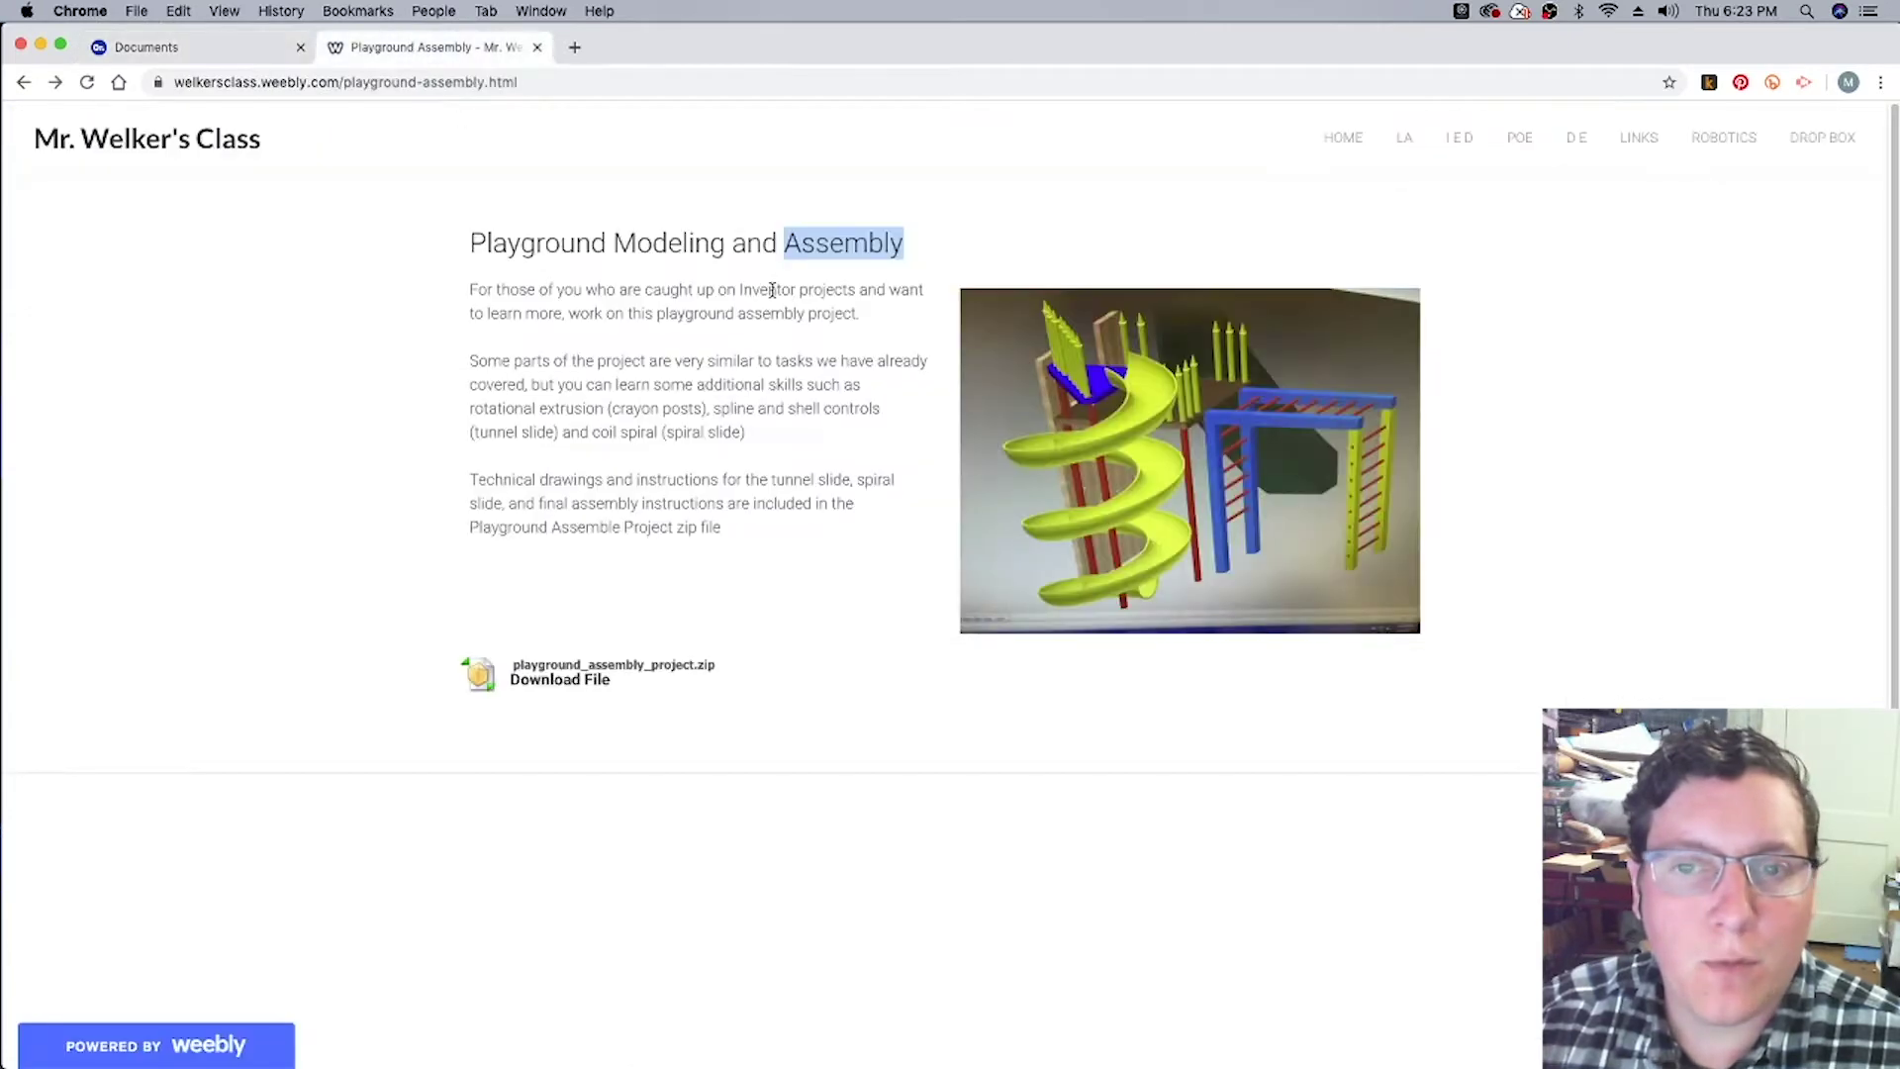
pyautogui.click(123, 49)
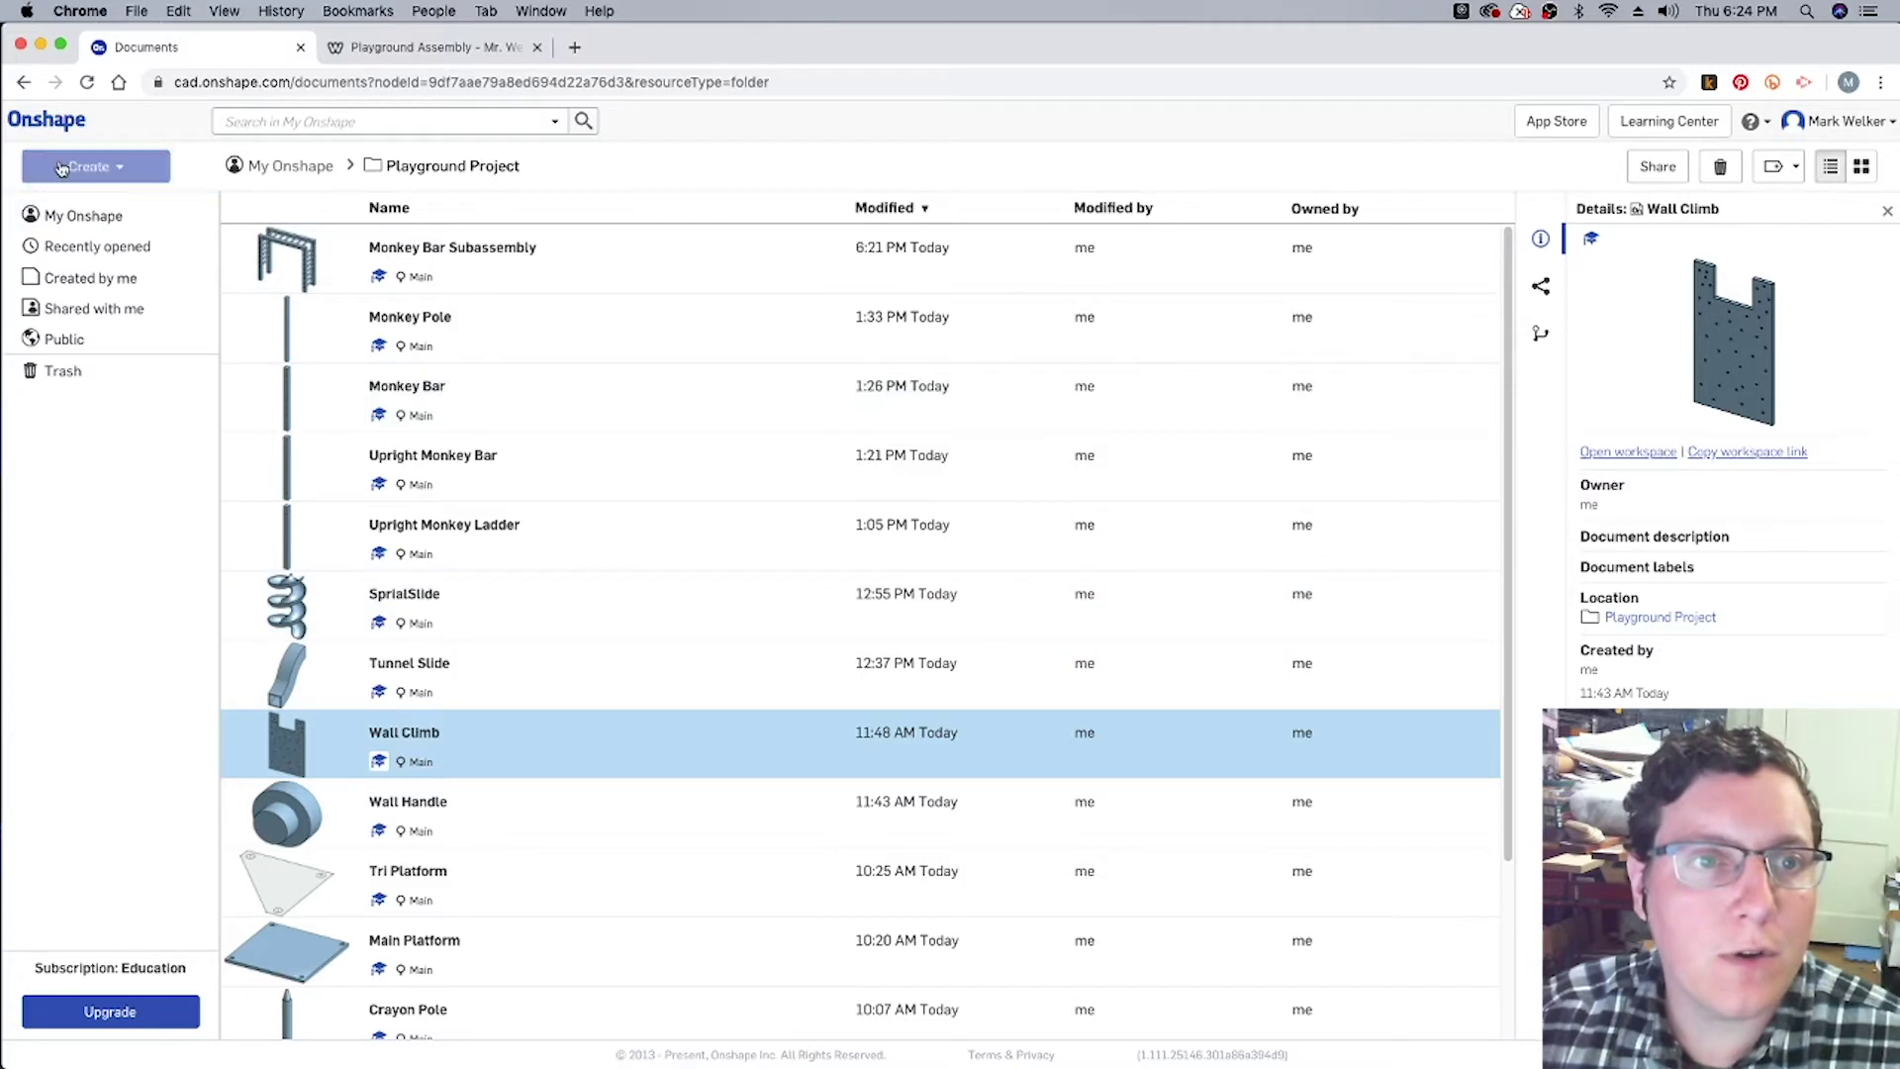
# Step: Create a new Onshape document named 'Wall Subassembly' from the Create menu
pyautogui.click(91, 167)
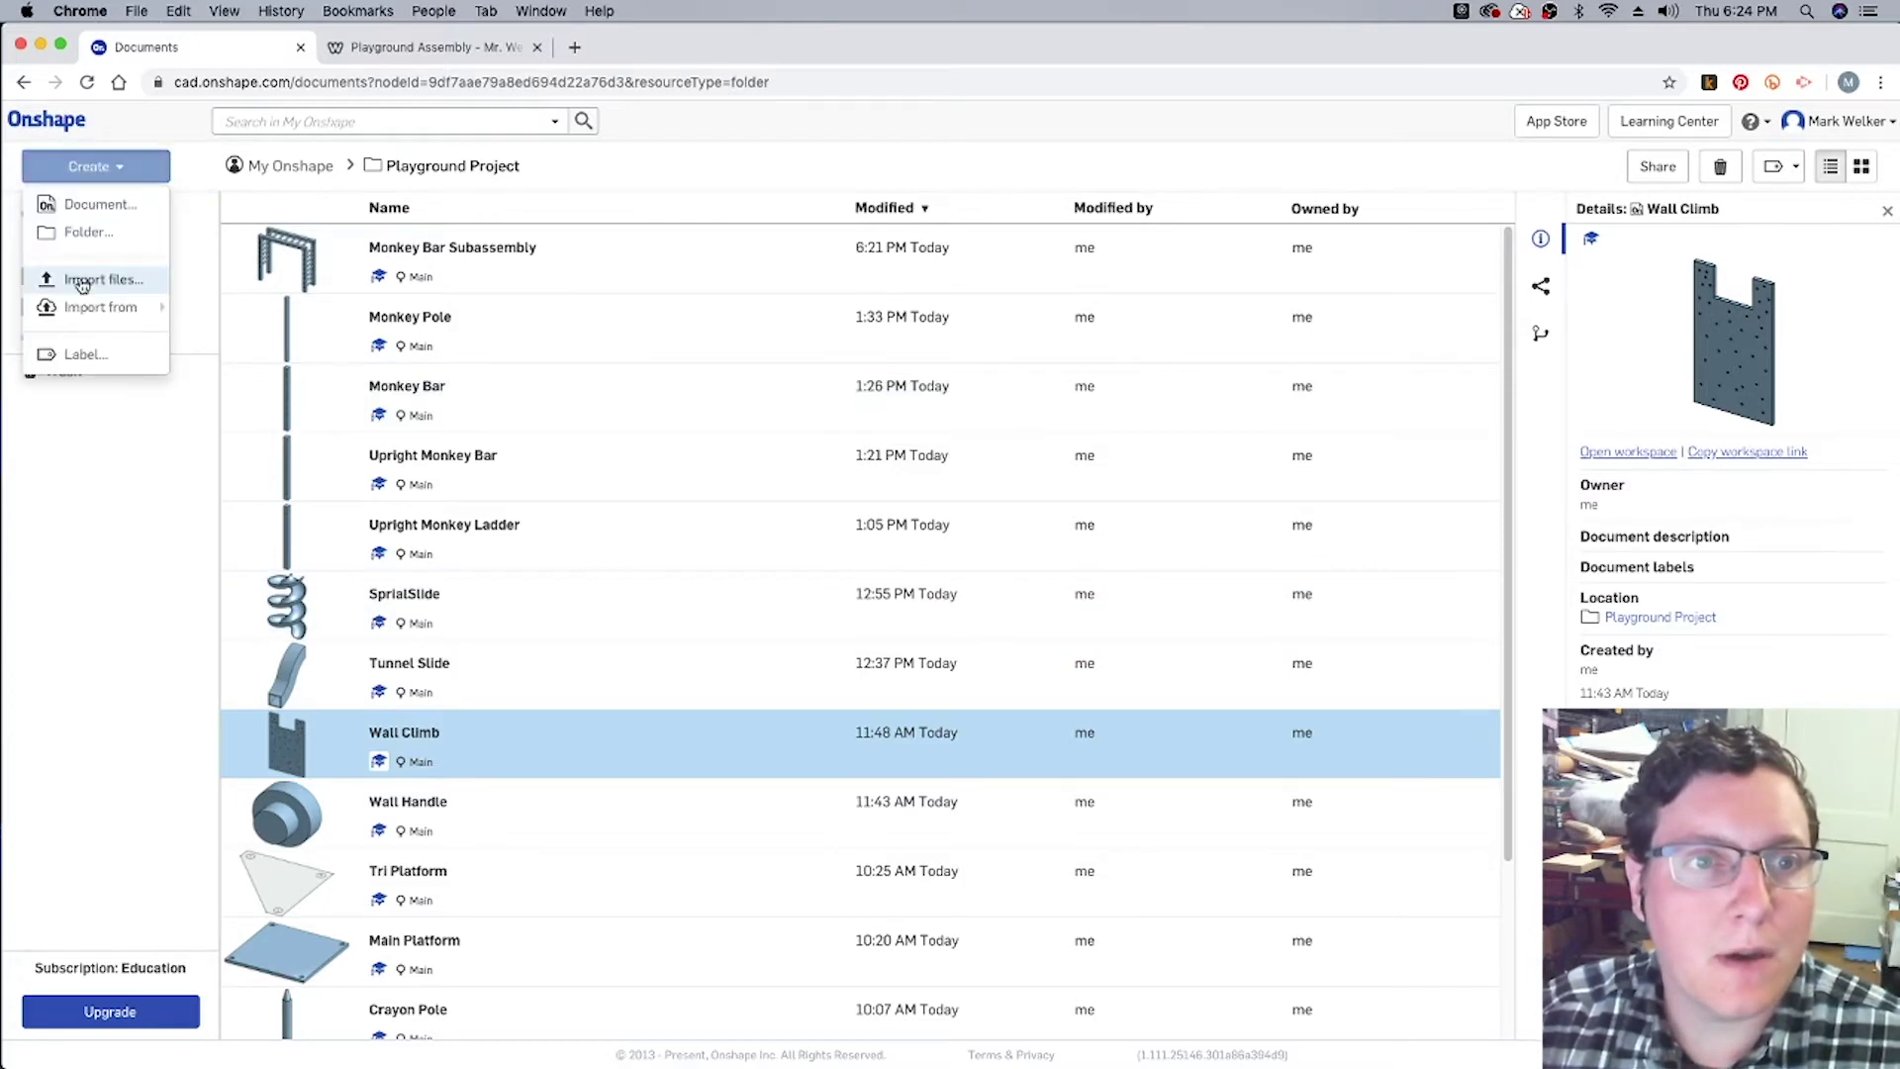
pyautogui.click(81, 203)
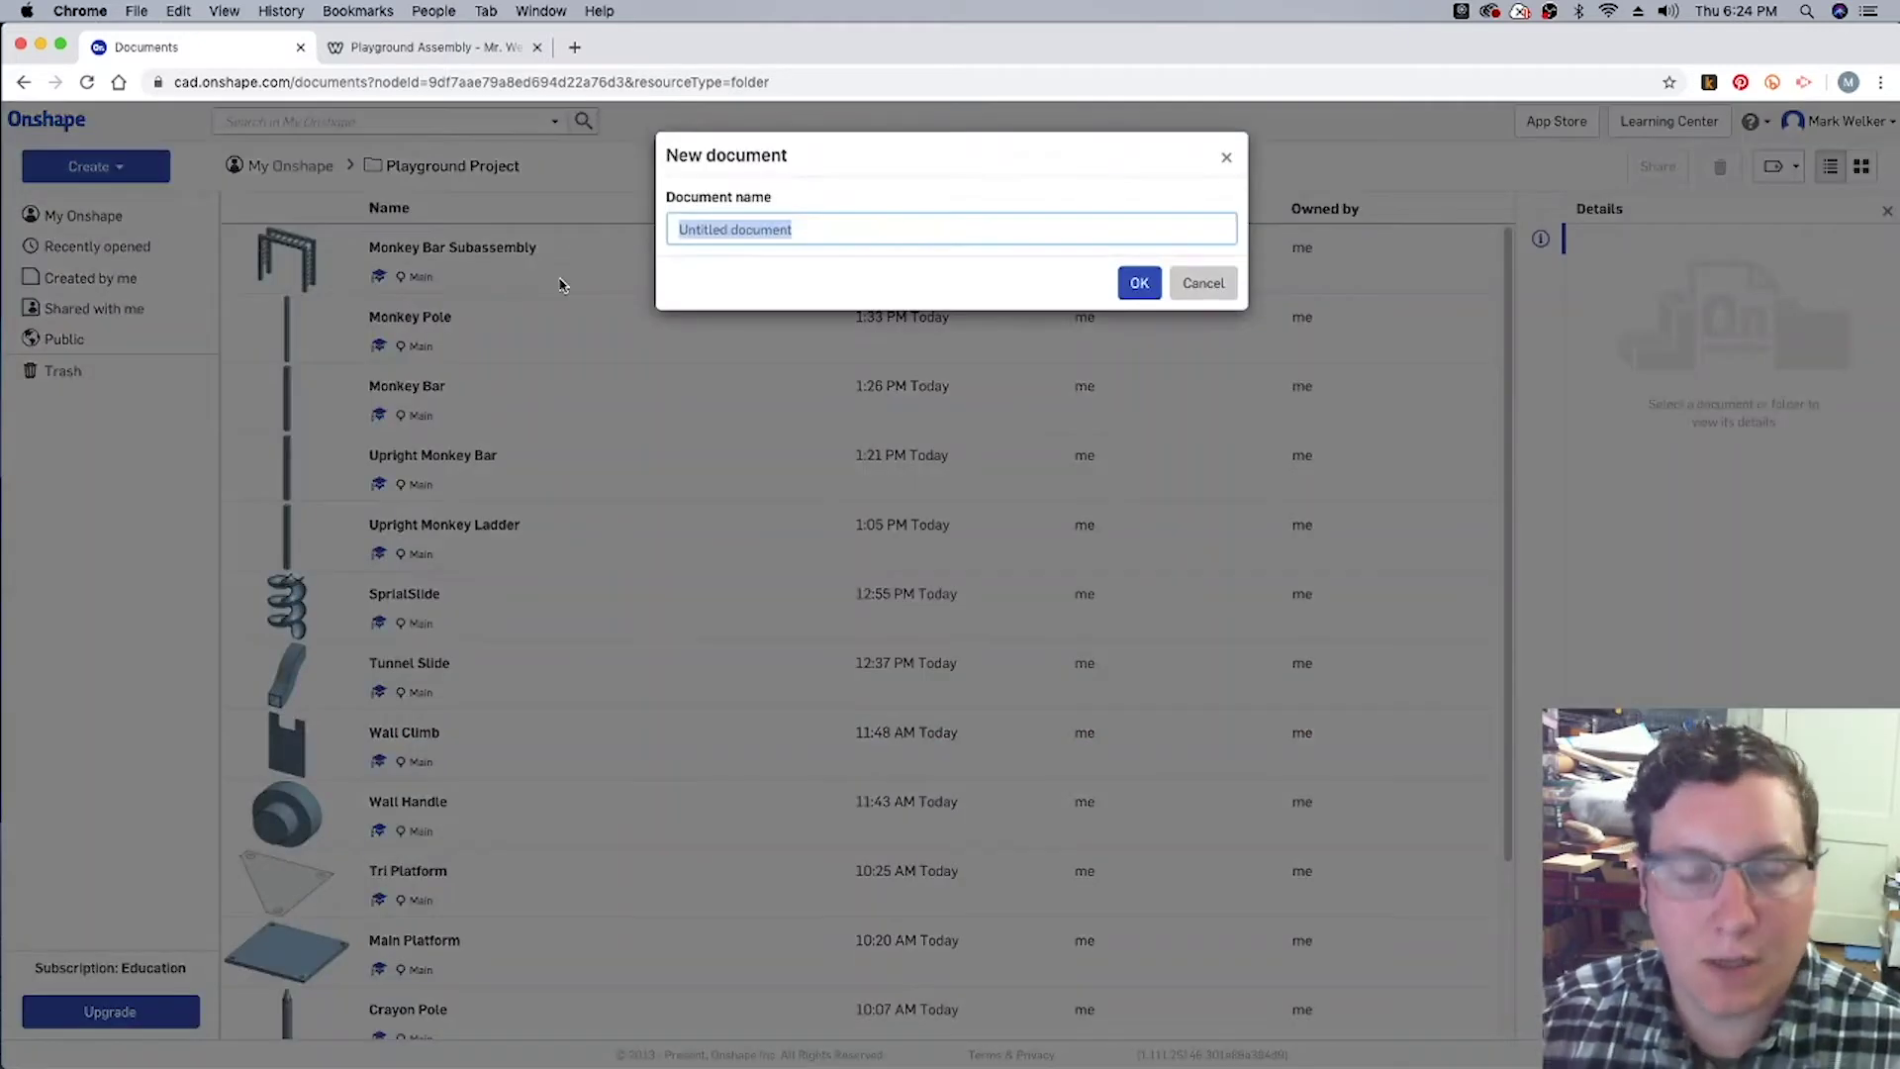
pyautogui.write('Wall ')
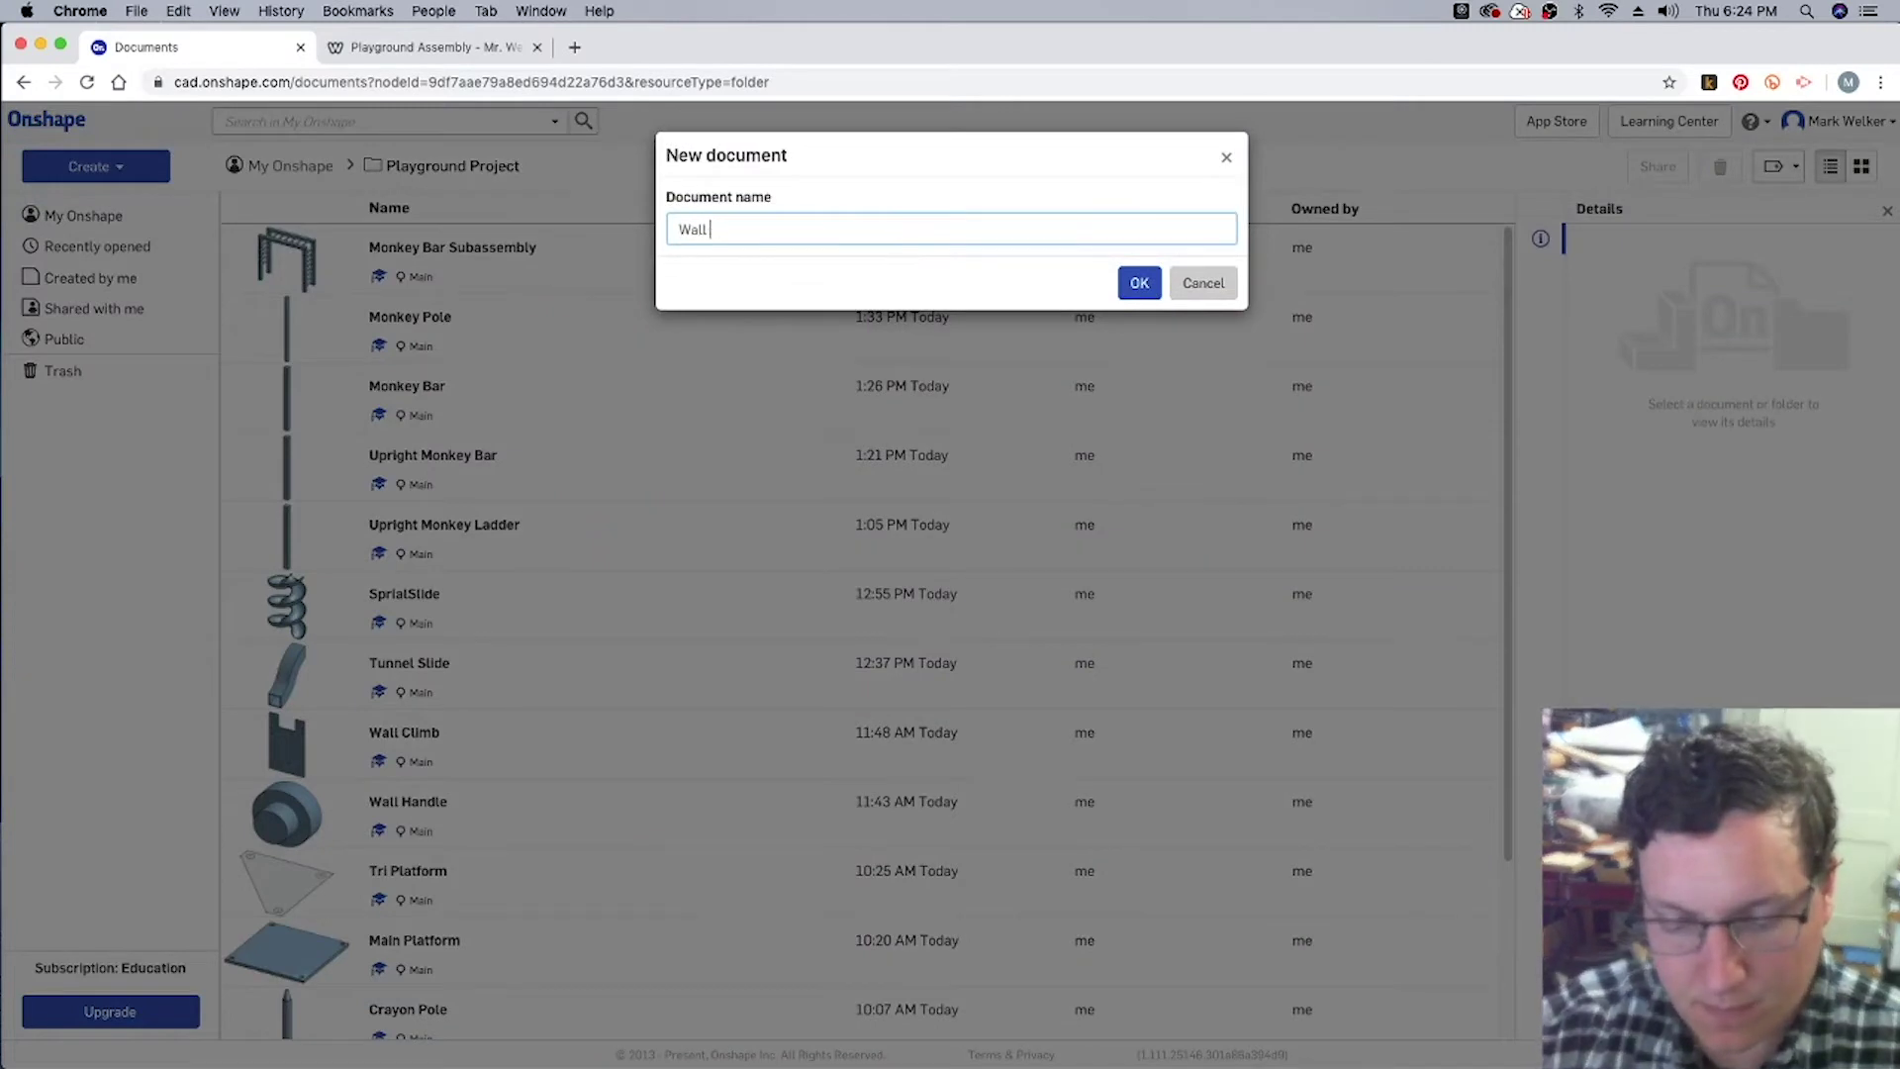
pyautogui.write('Subassembly')
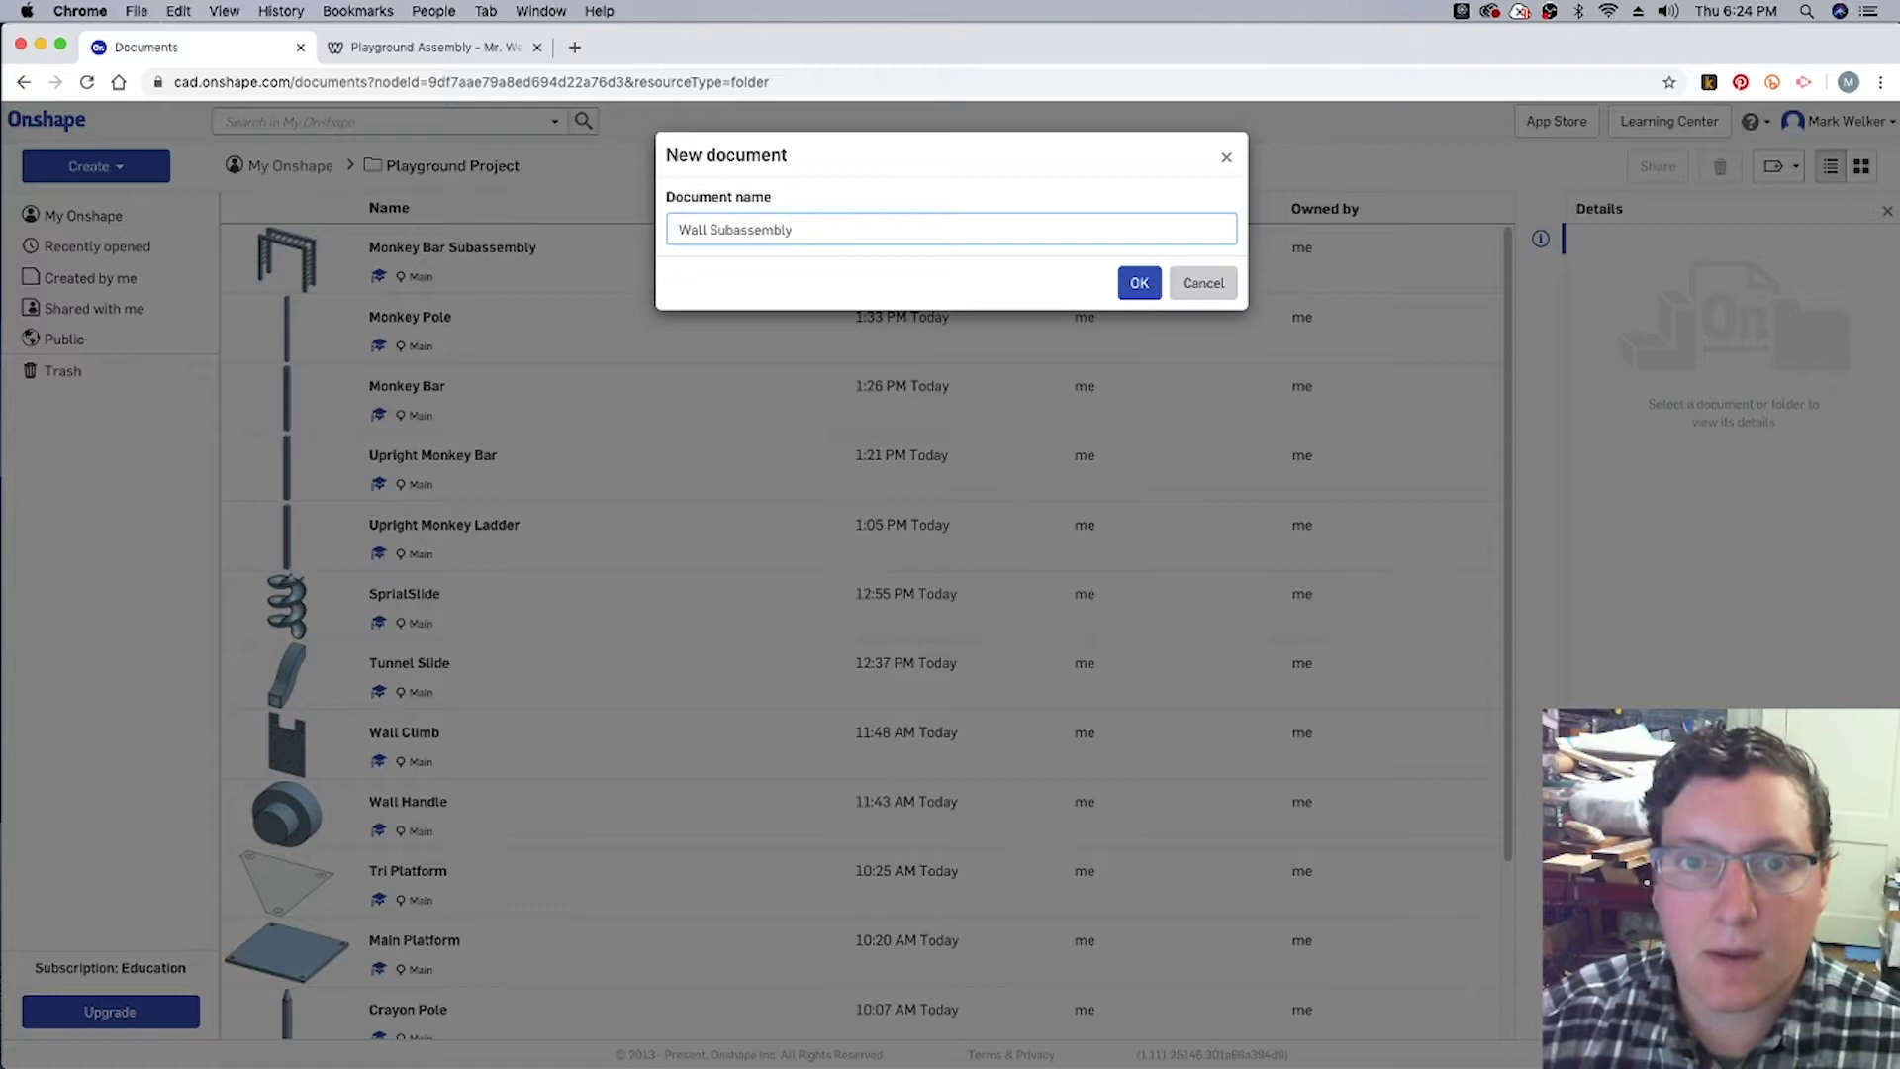
pyautogui.press('Return')
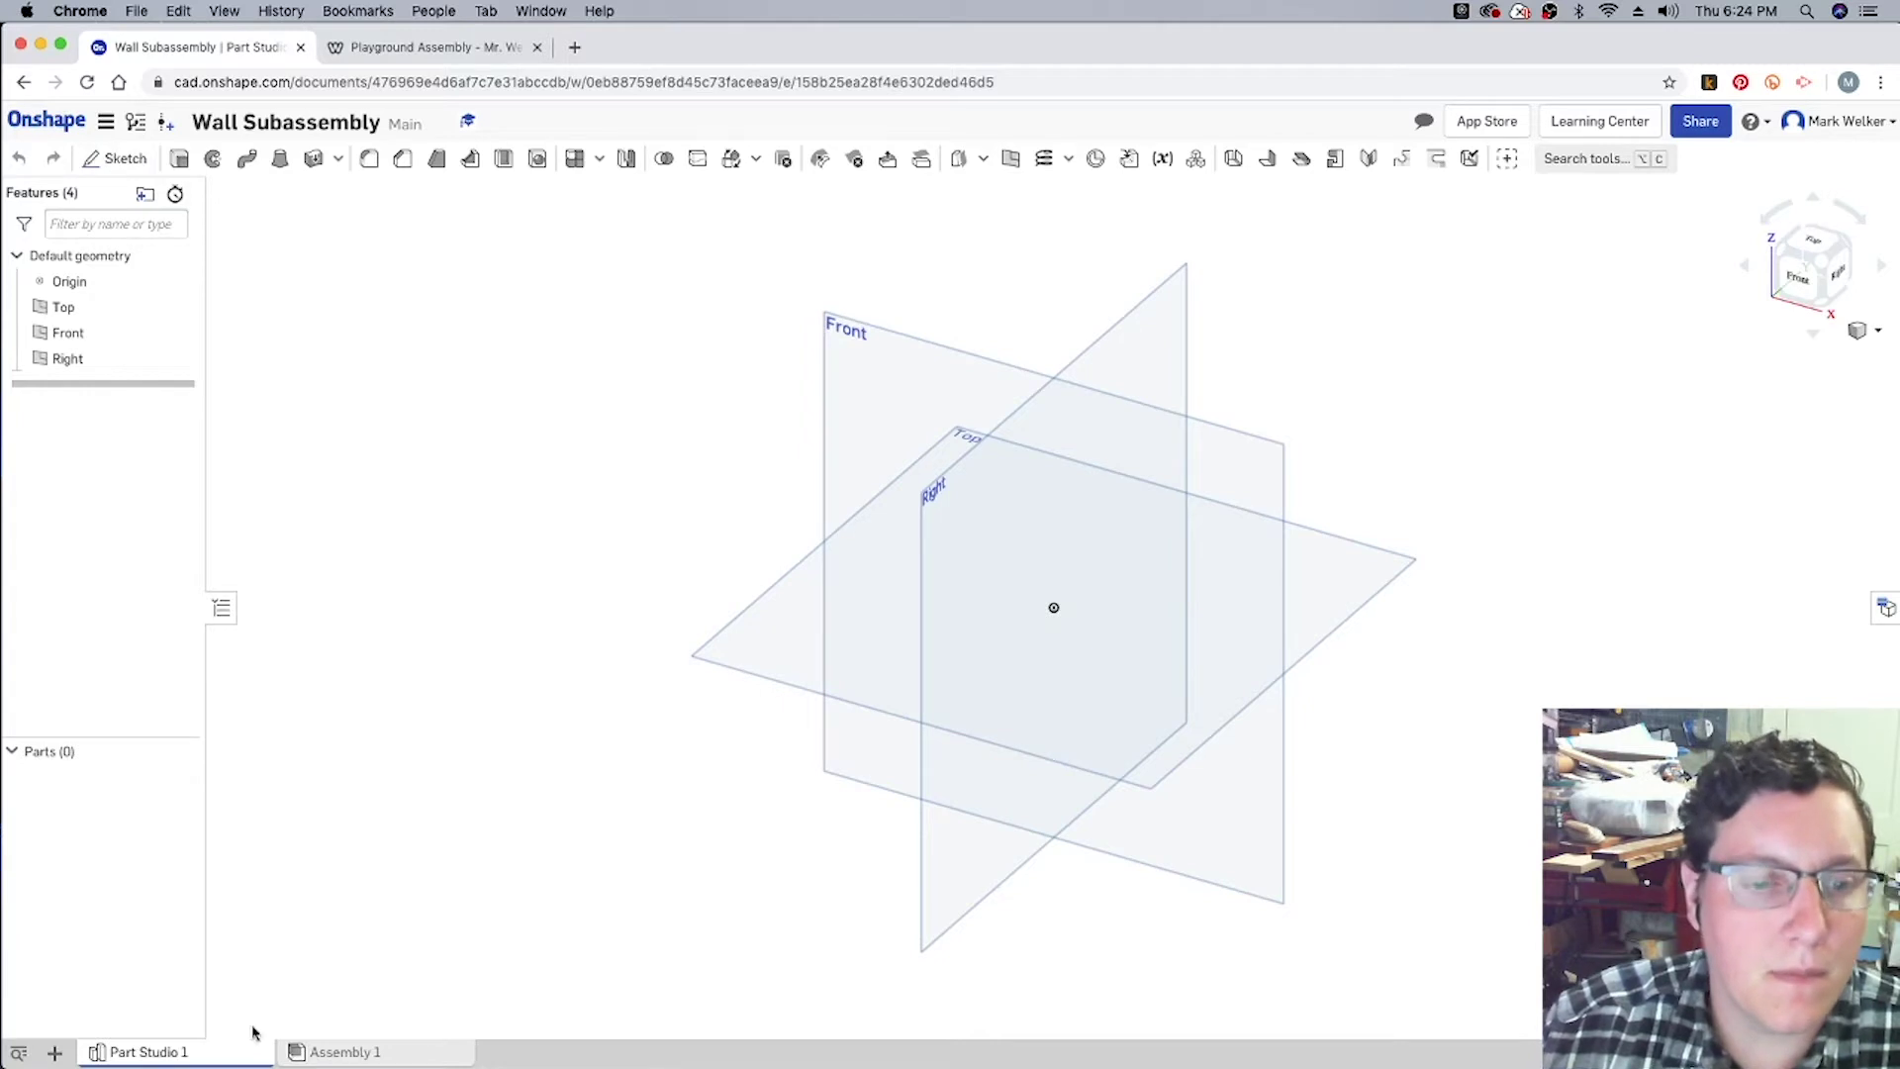
# Step: In Assembly 1, browse the insert panel to the Wall Climb document in Playground Project
pyautogui.click(341, 1052)
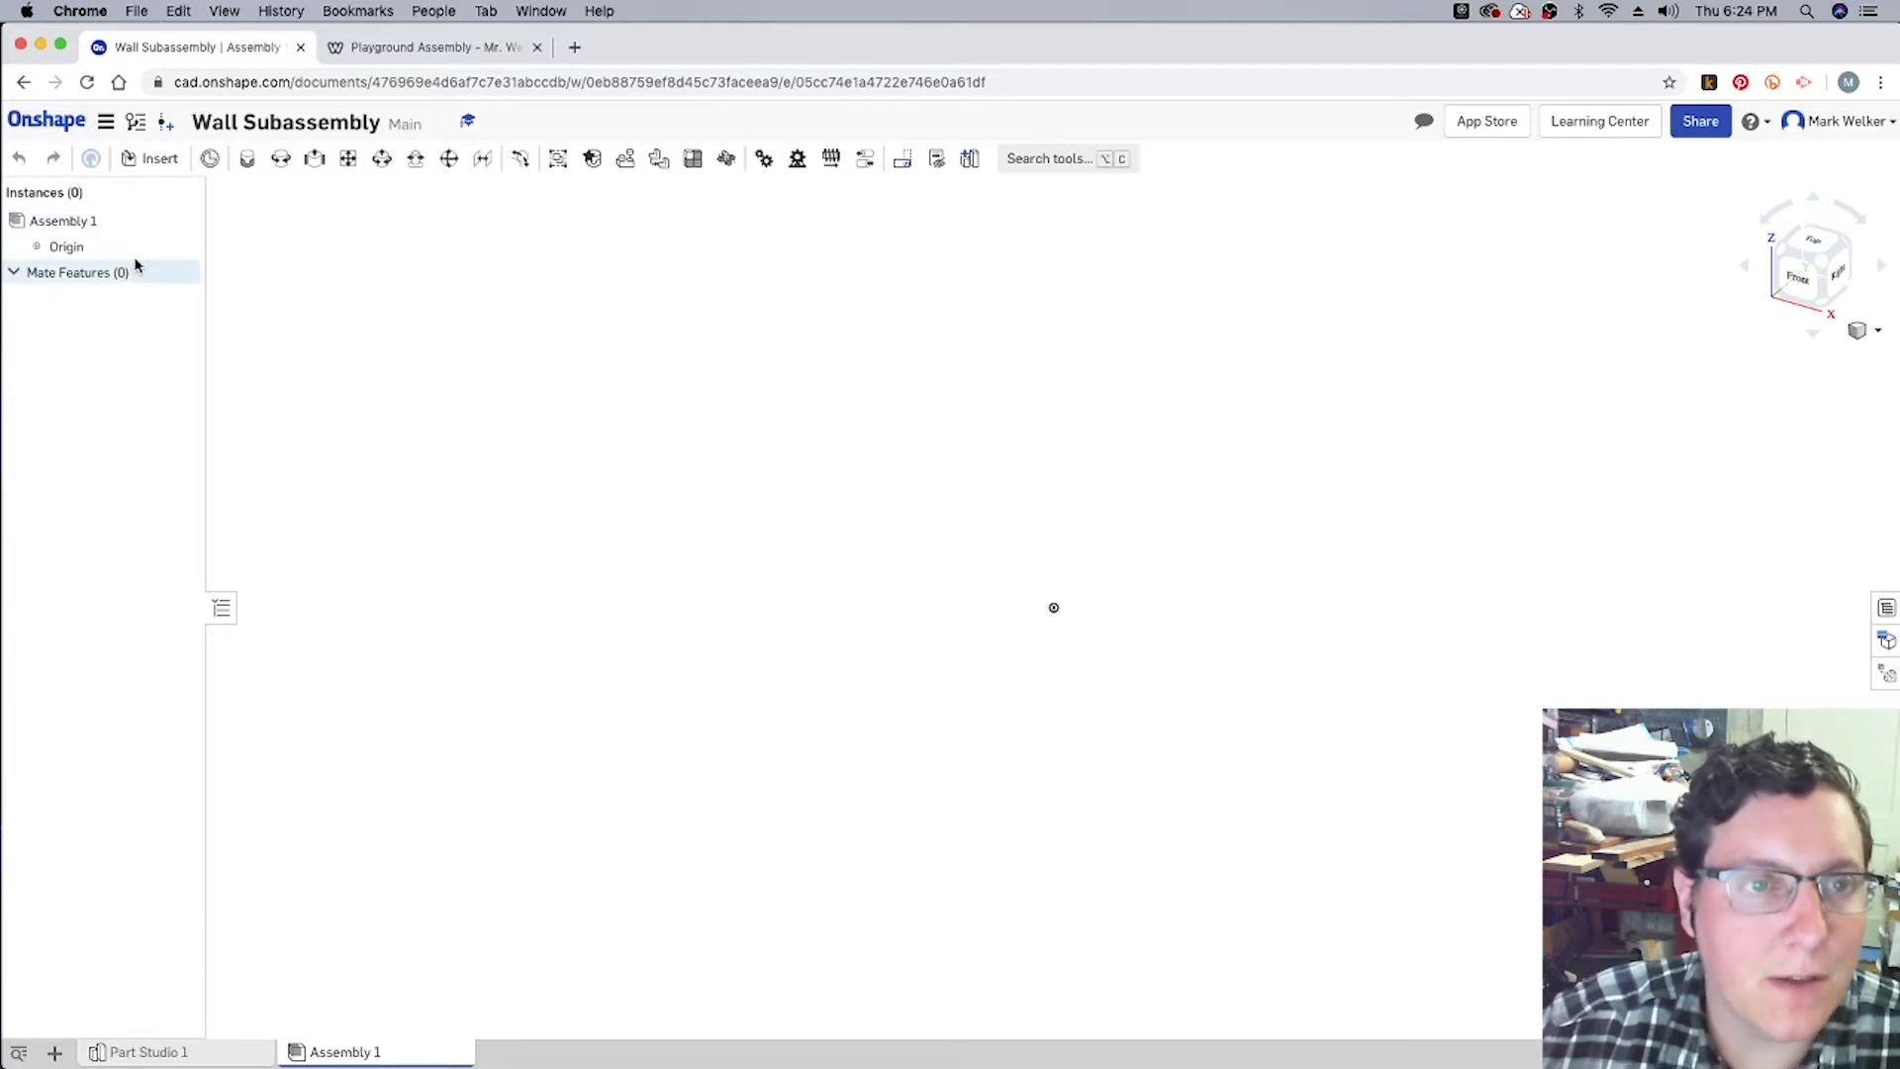
pyautogui.click(141, 159)
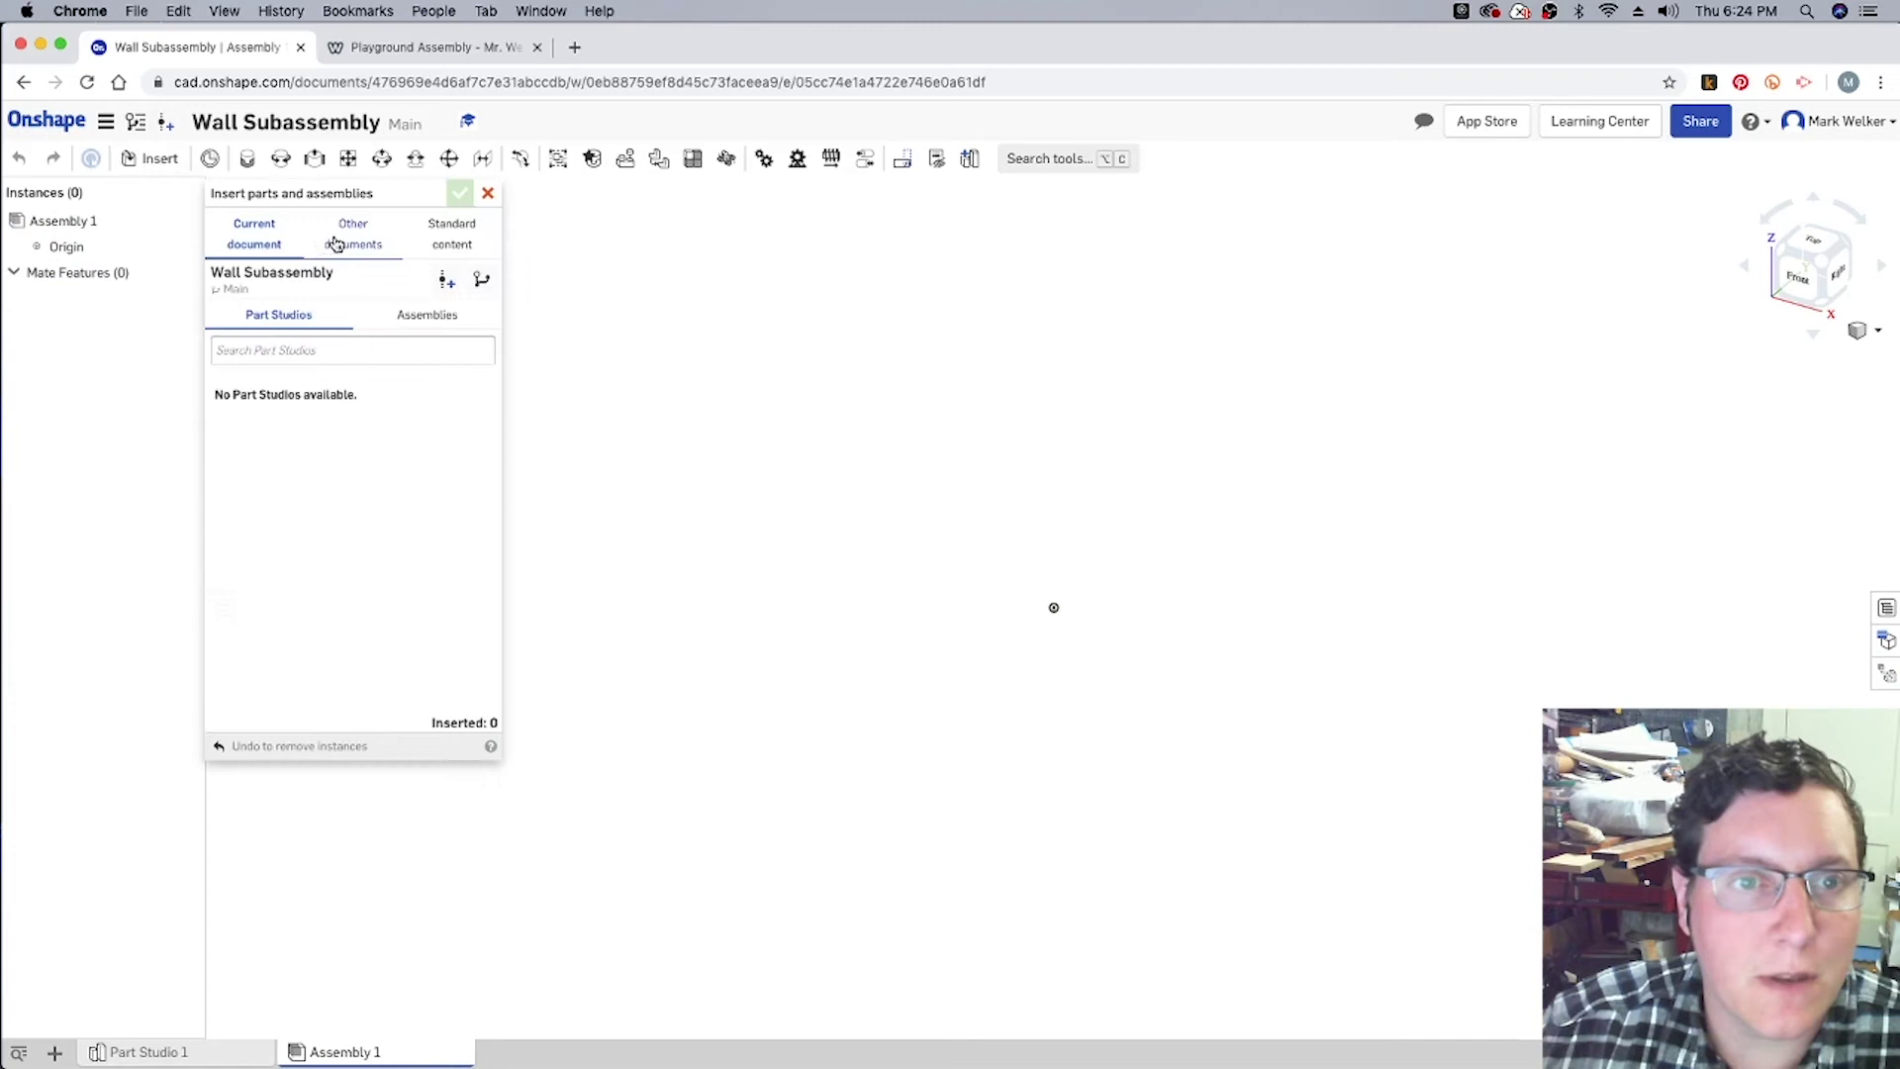
pyautogui.click(336, 242)
pyautogui.click(260, 318)
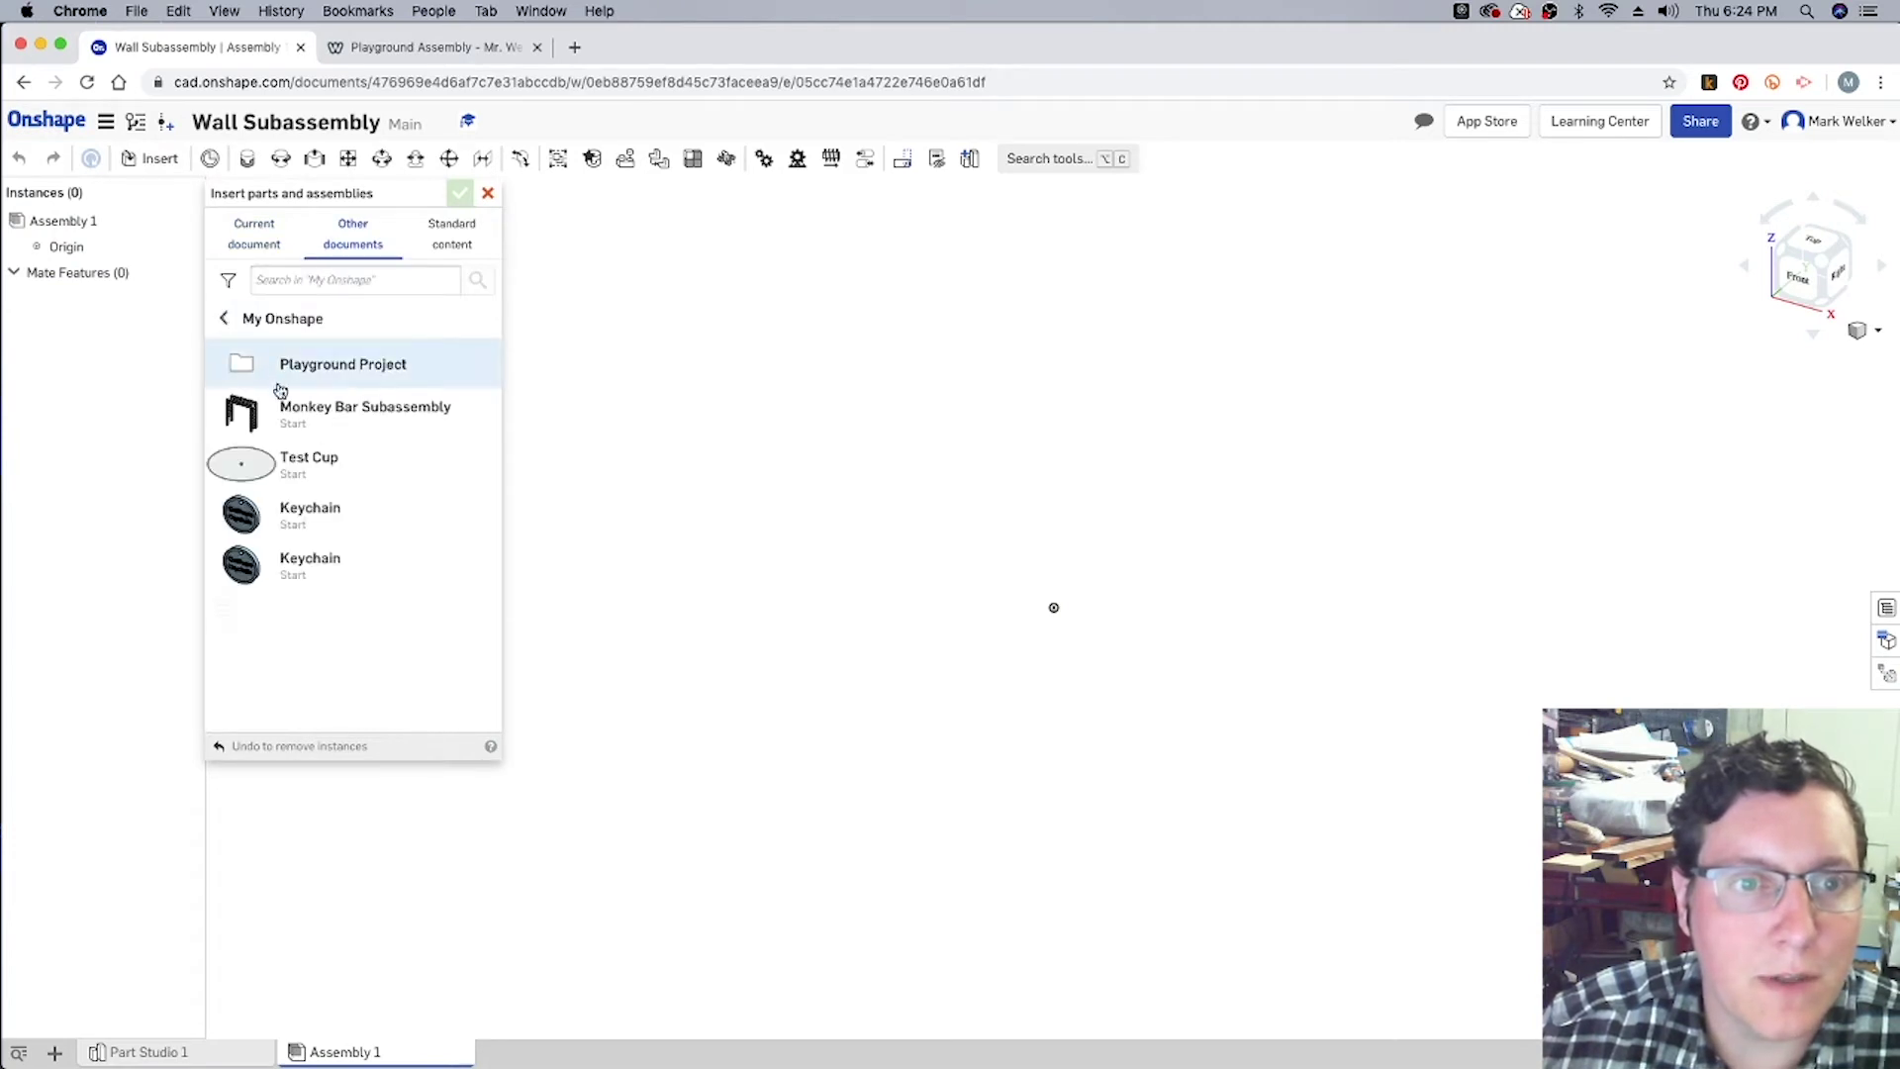
pyautogui.click(317, 373)
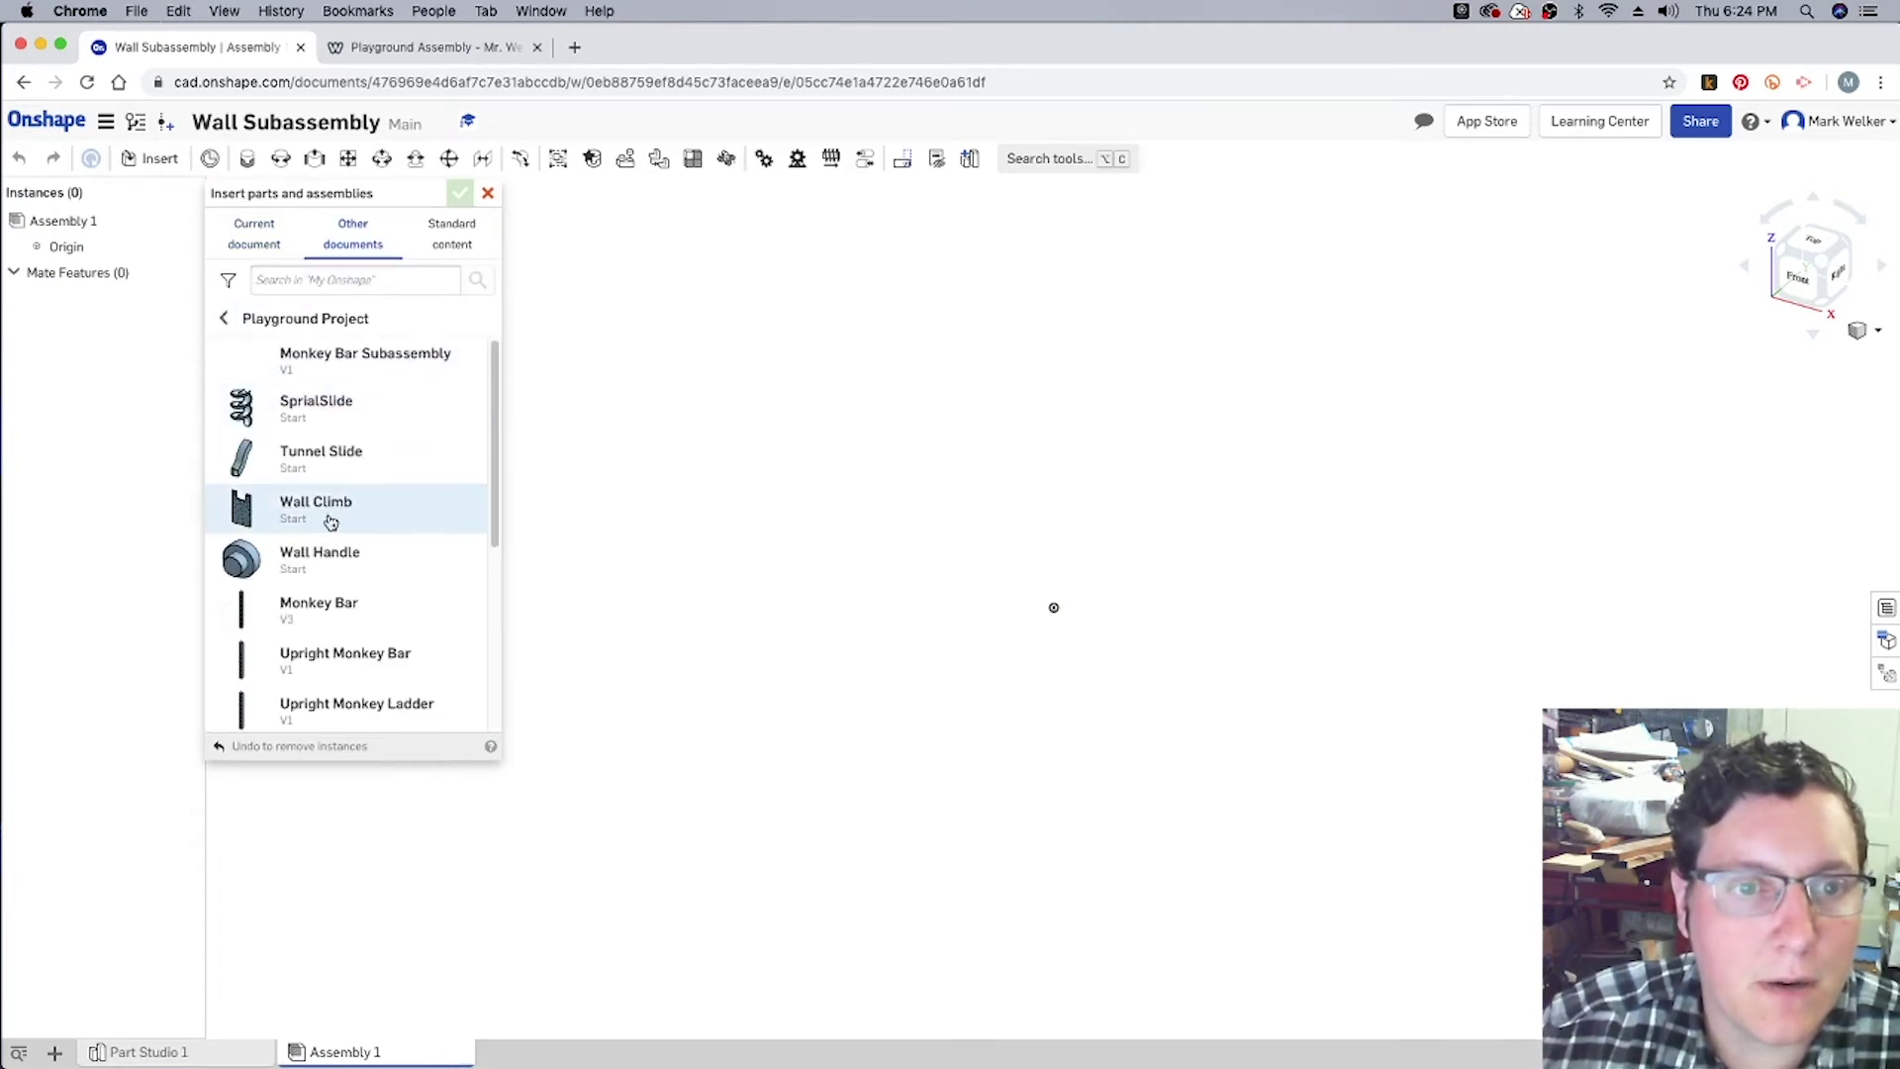
pyautogui.click(329, 525)
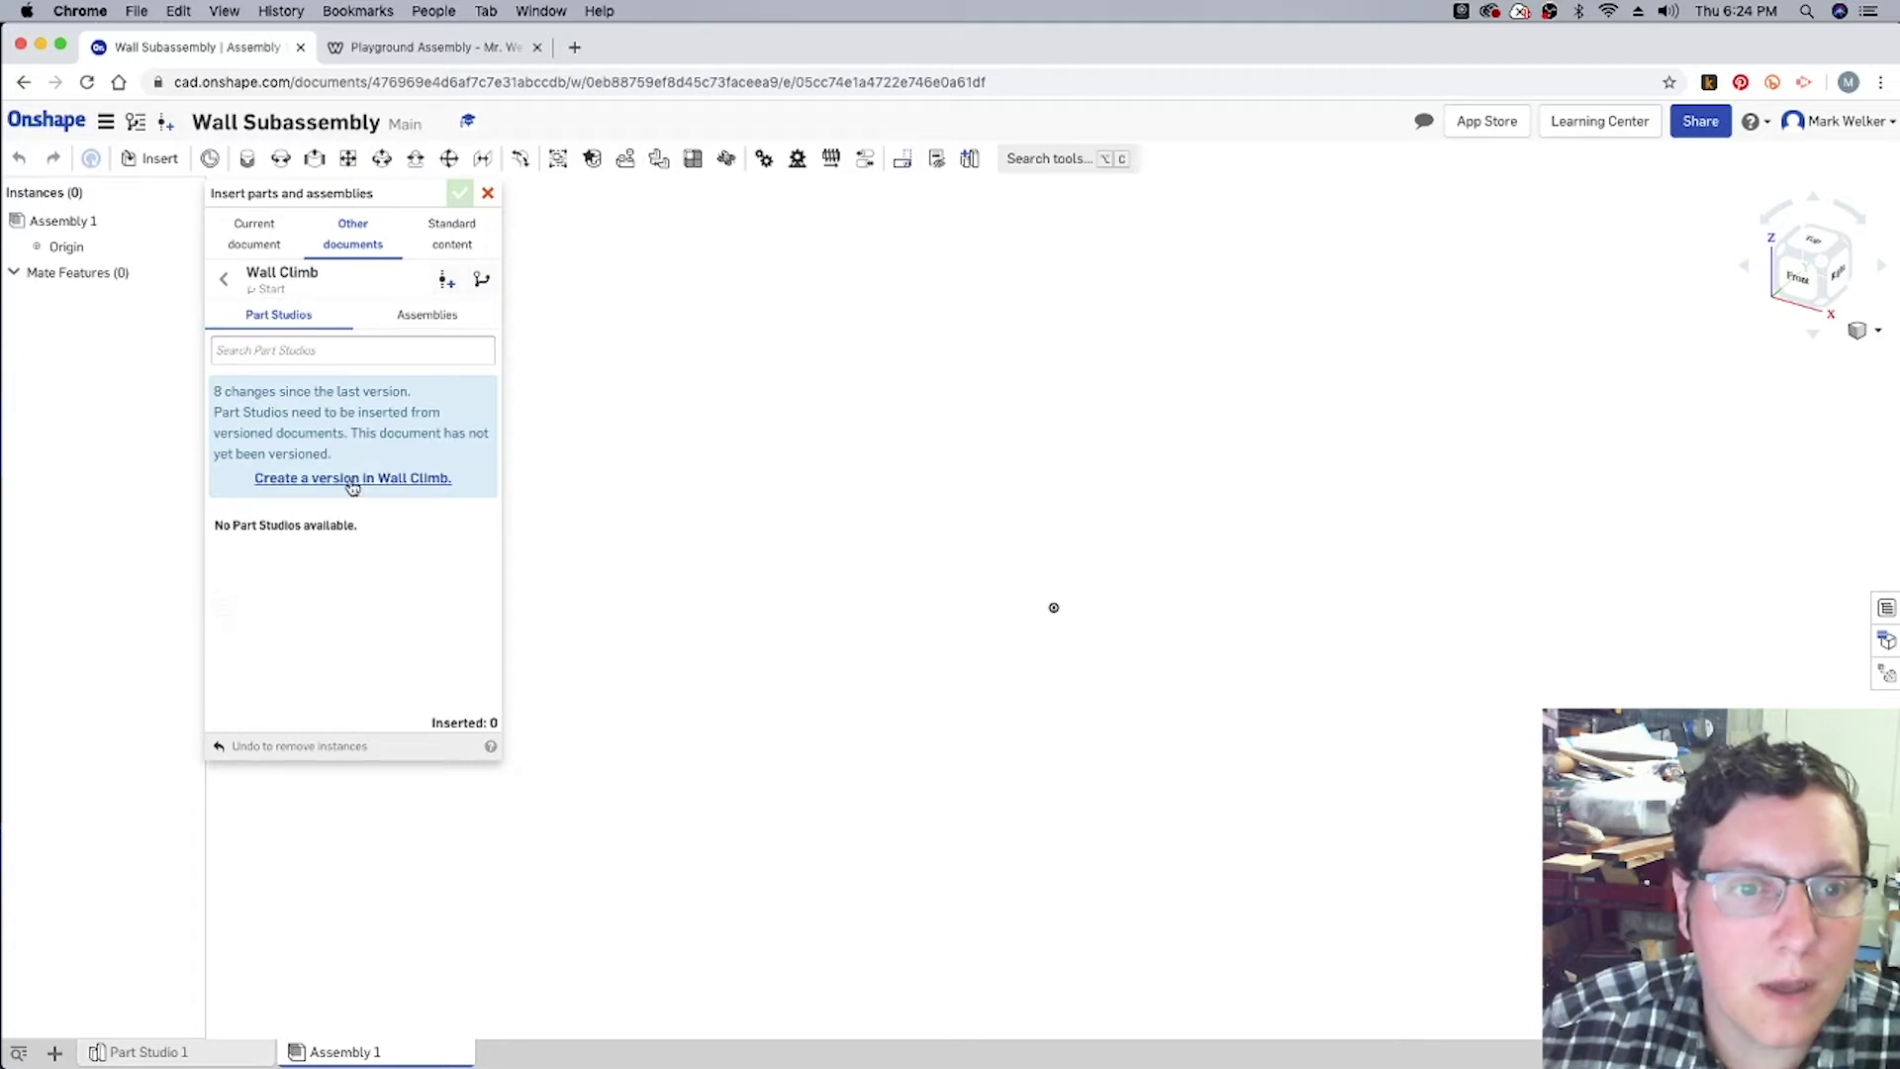
# Step: Create version V1 of Wall Climb and insert its Part 1 into the assembly
pyautogui.click(332, 479)
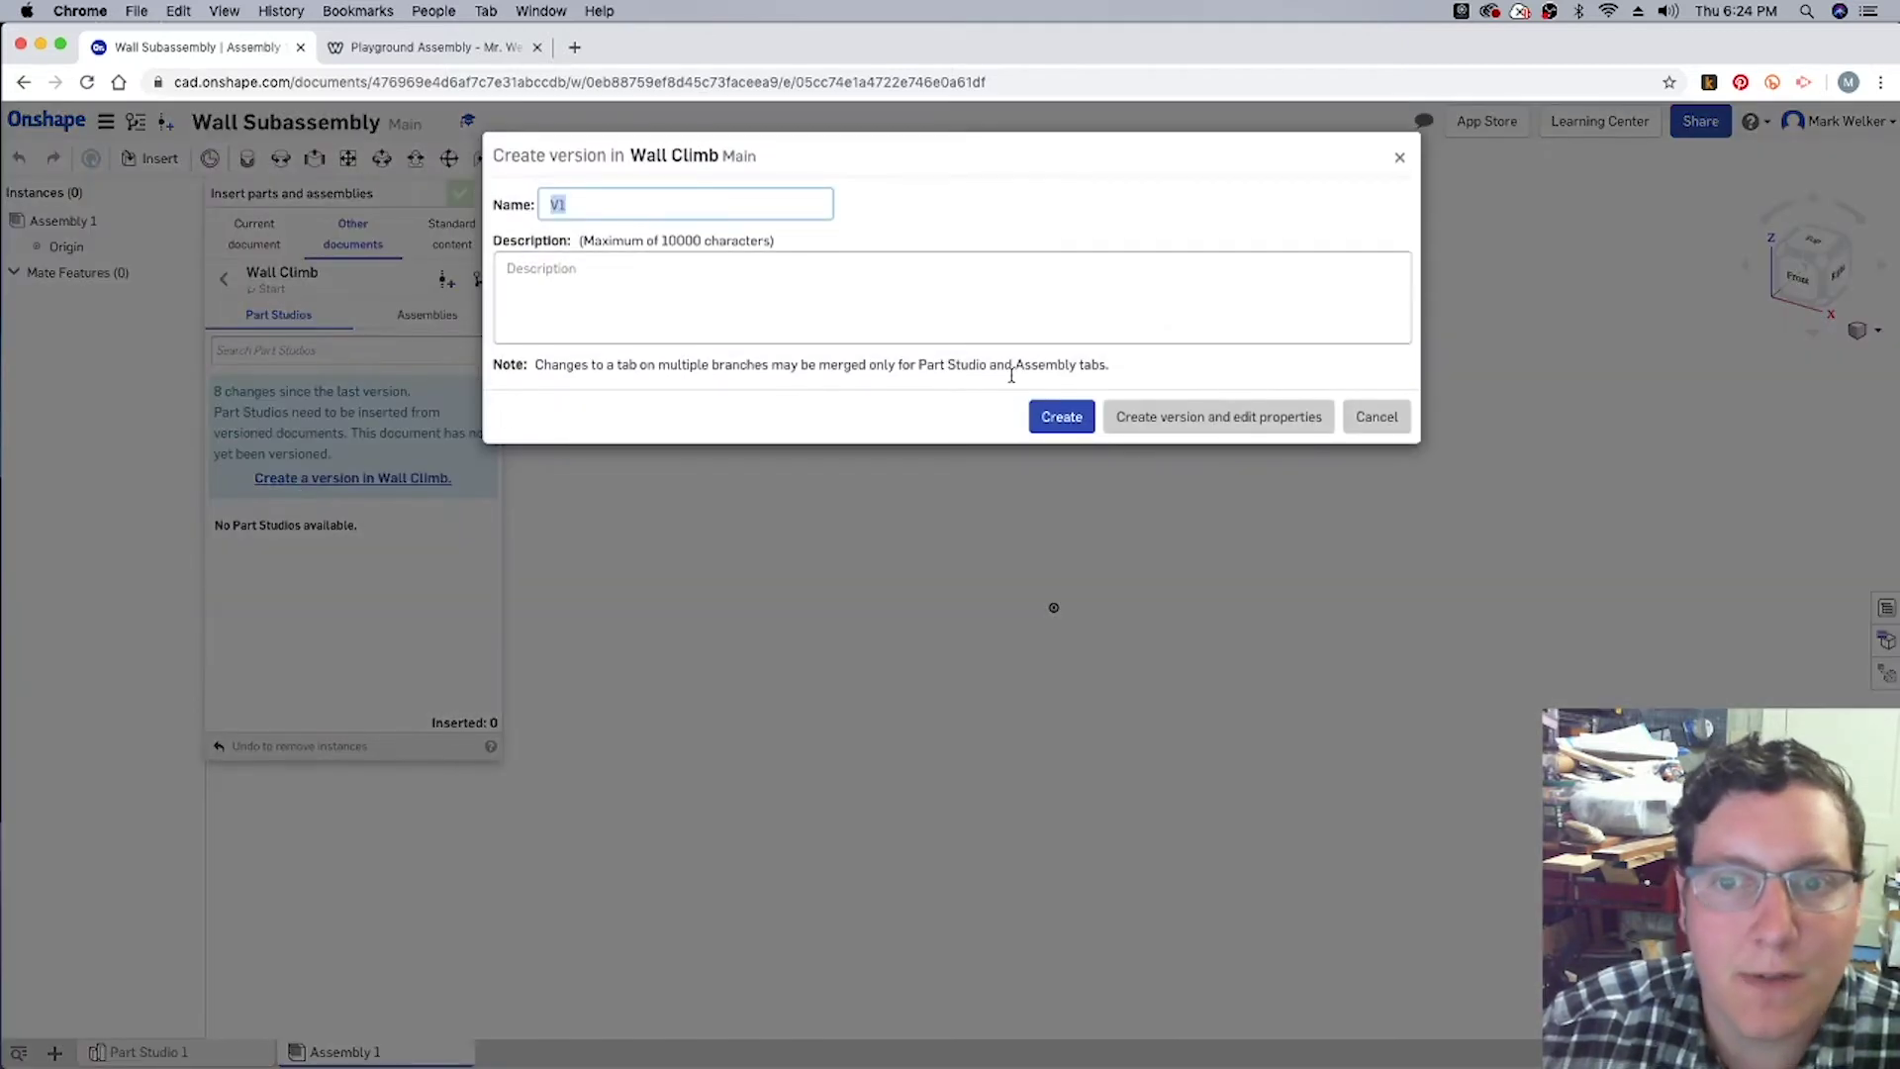
pyautogui.click(1061, 417)
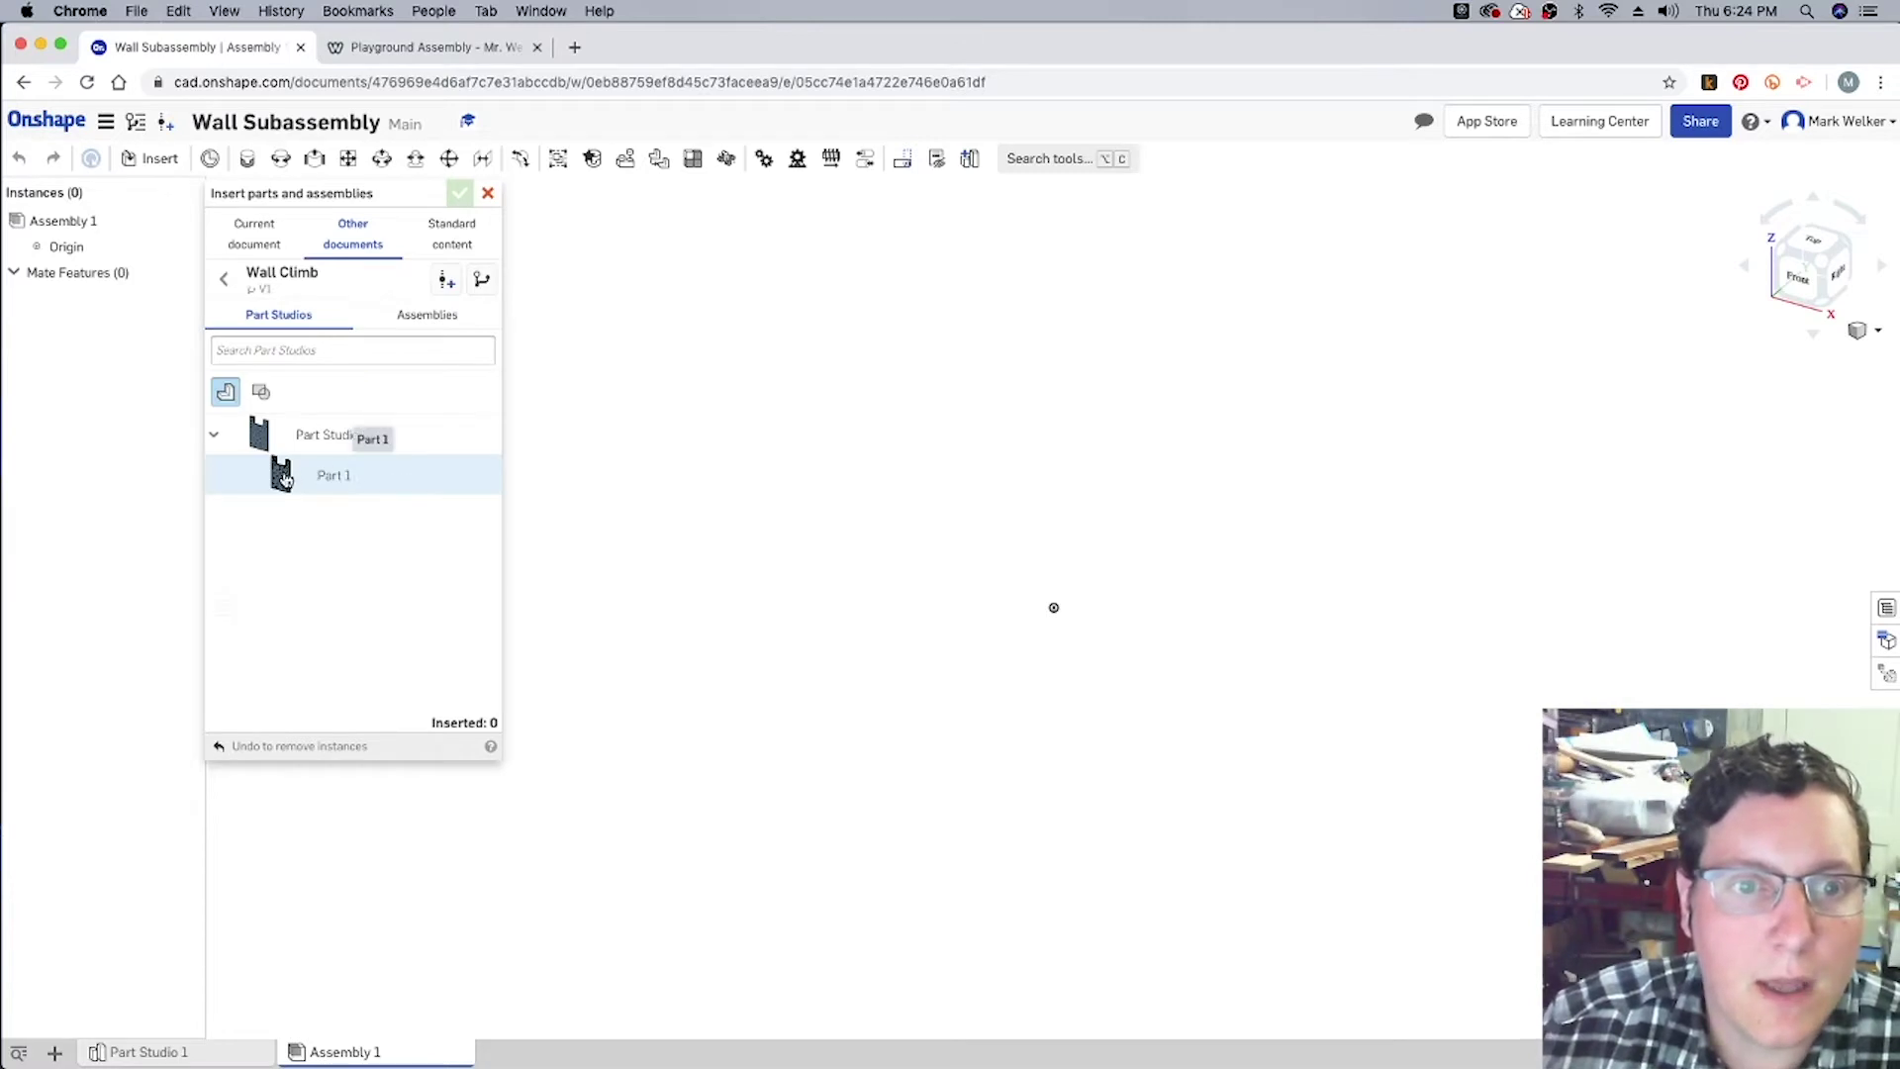
pyautogui.click(282, 478)
pyautogui.click(1014, 564)
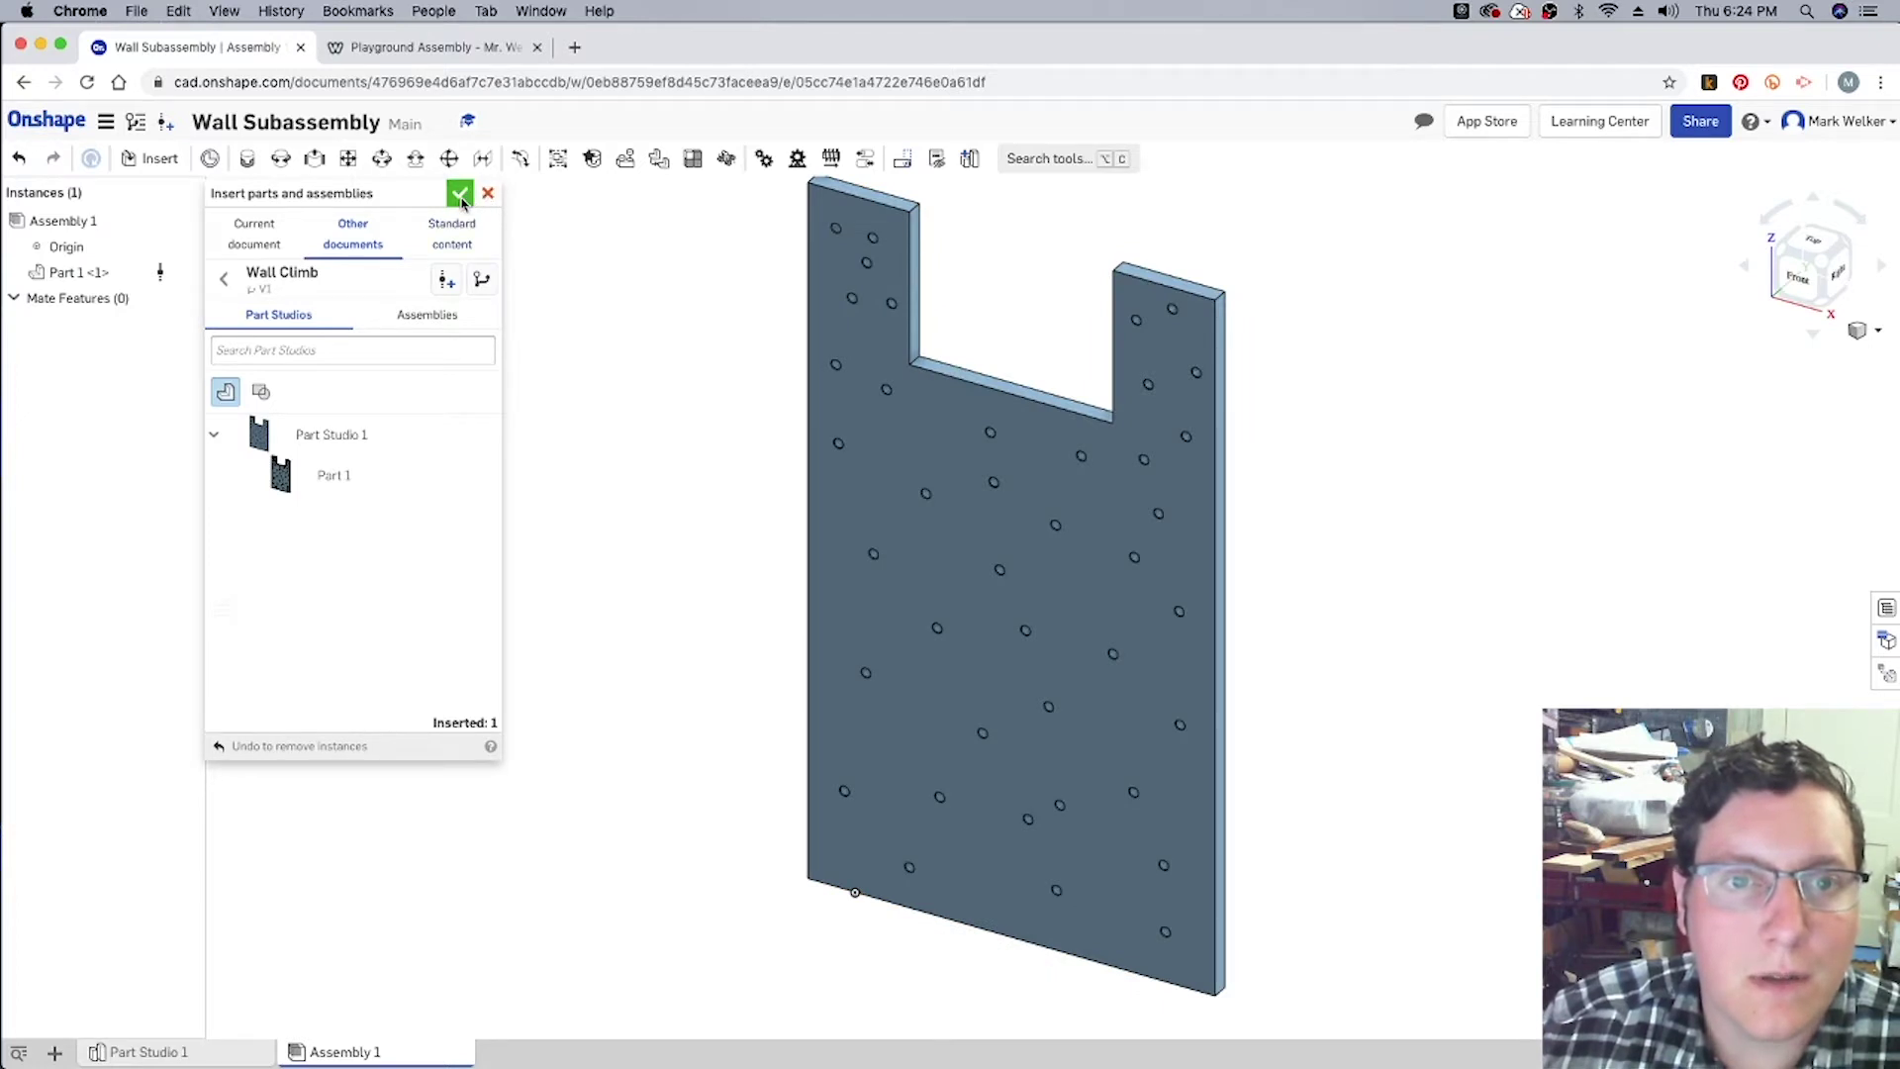
# Step: Fix the wall panel in place and browse to the Wall Handle document in Playground Project
pyautogui.rightClick(893, 453)
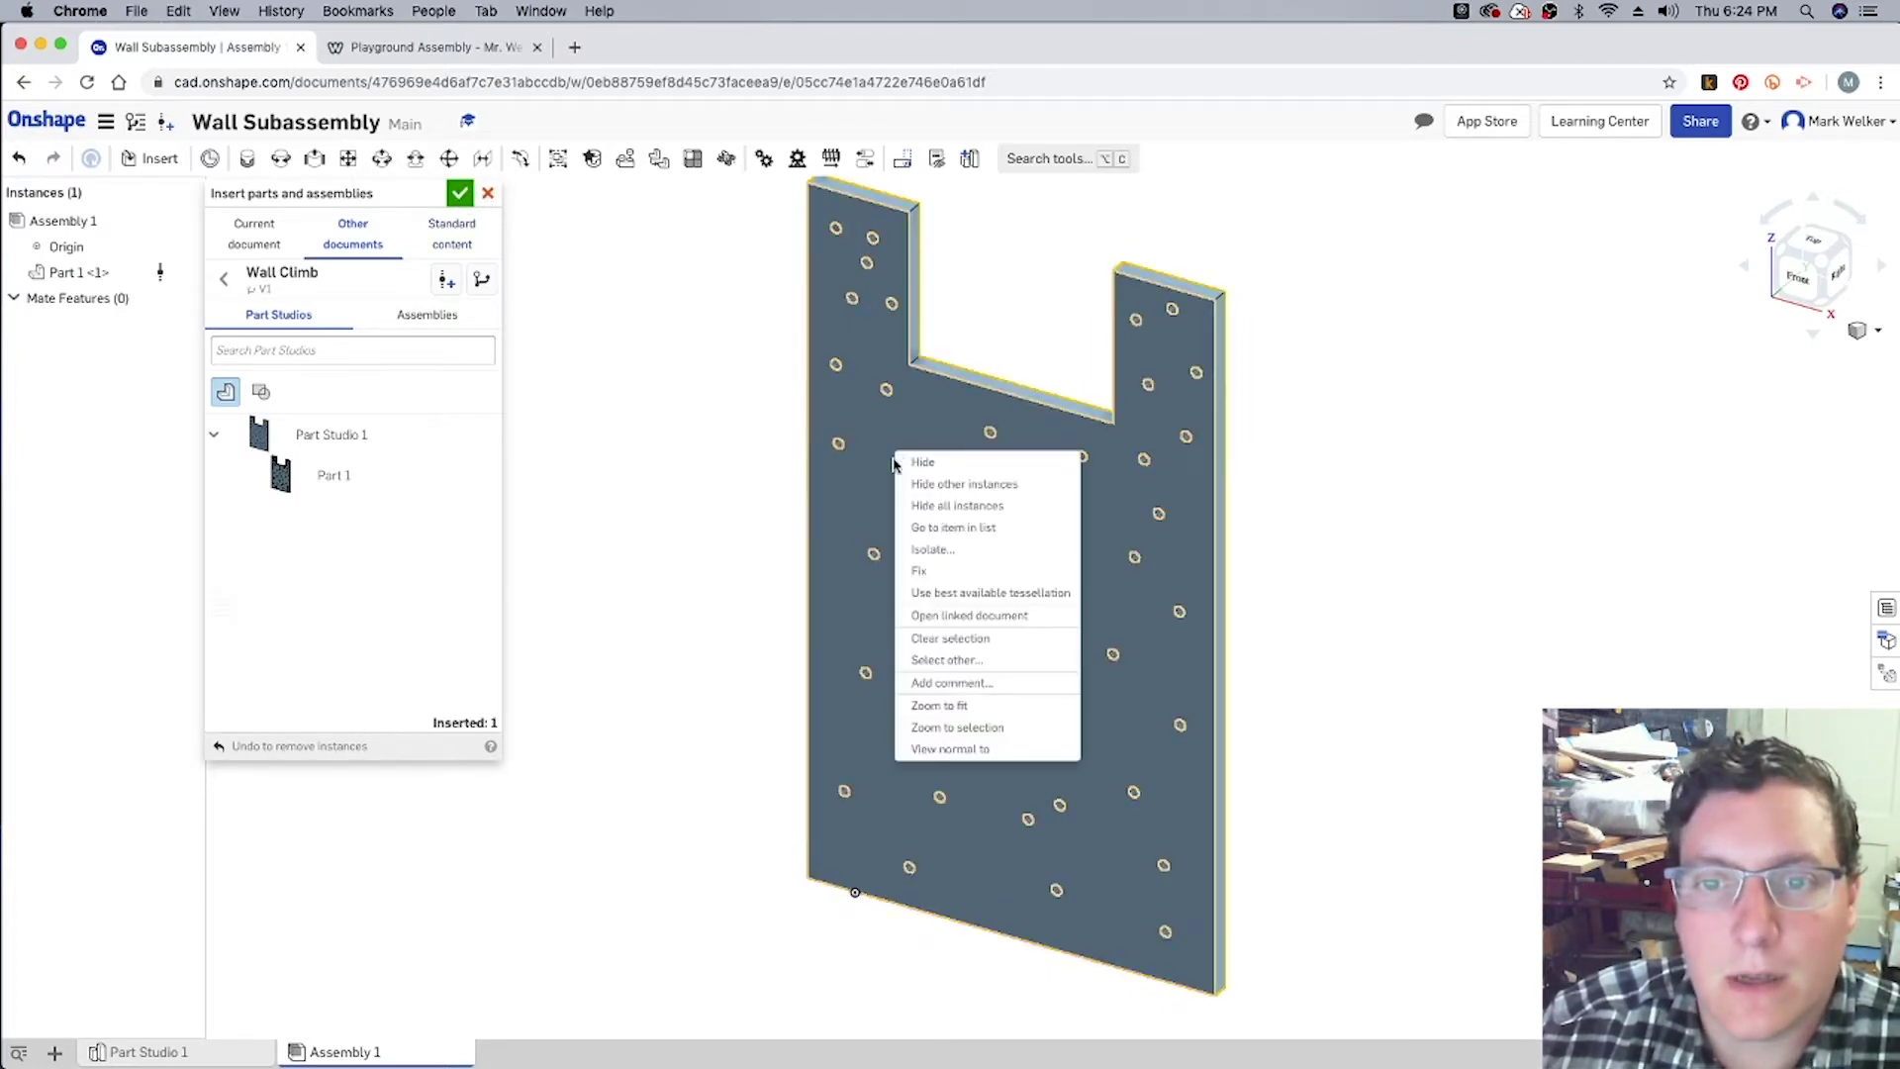
pyautogui.click(939, 576)
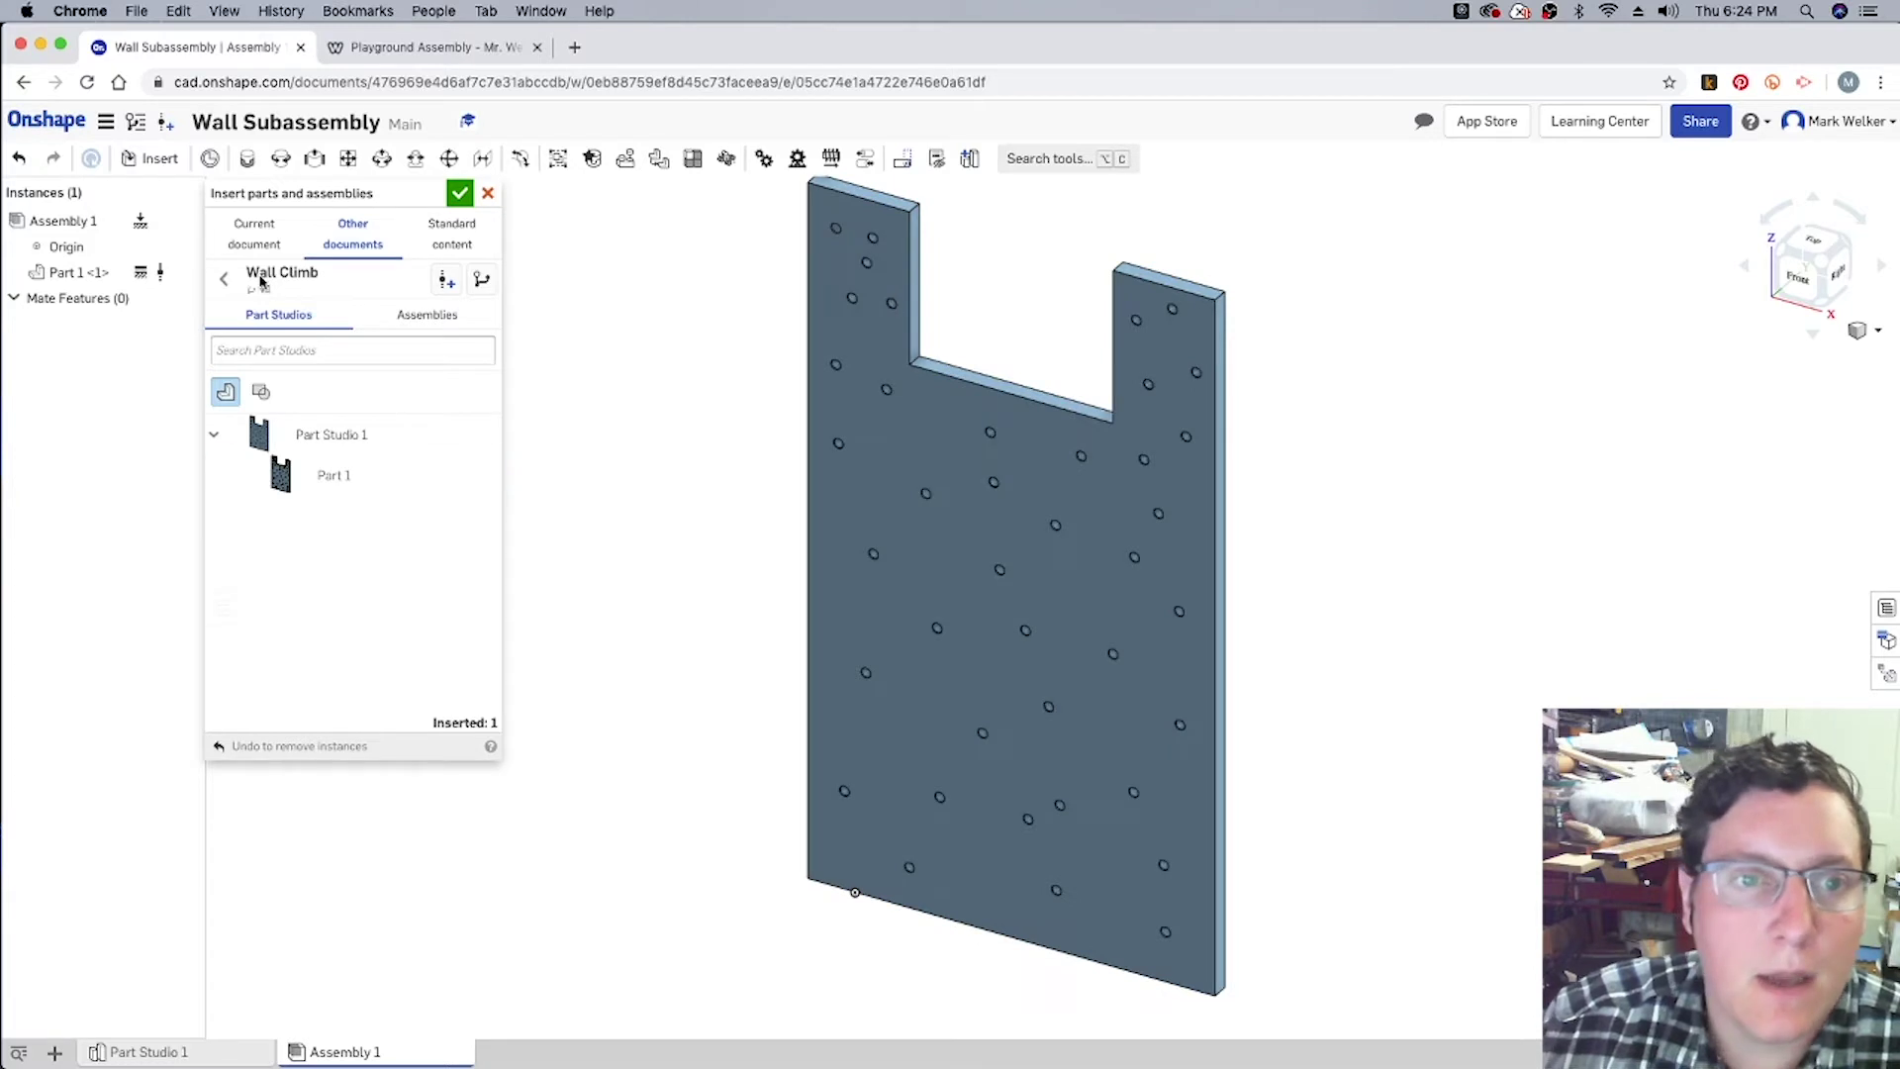
pyautogui.click(344, 241)
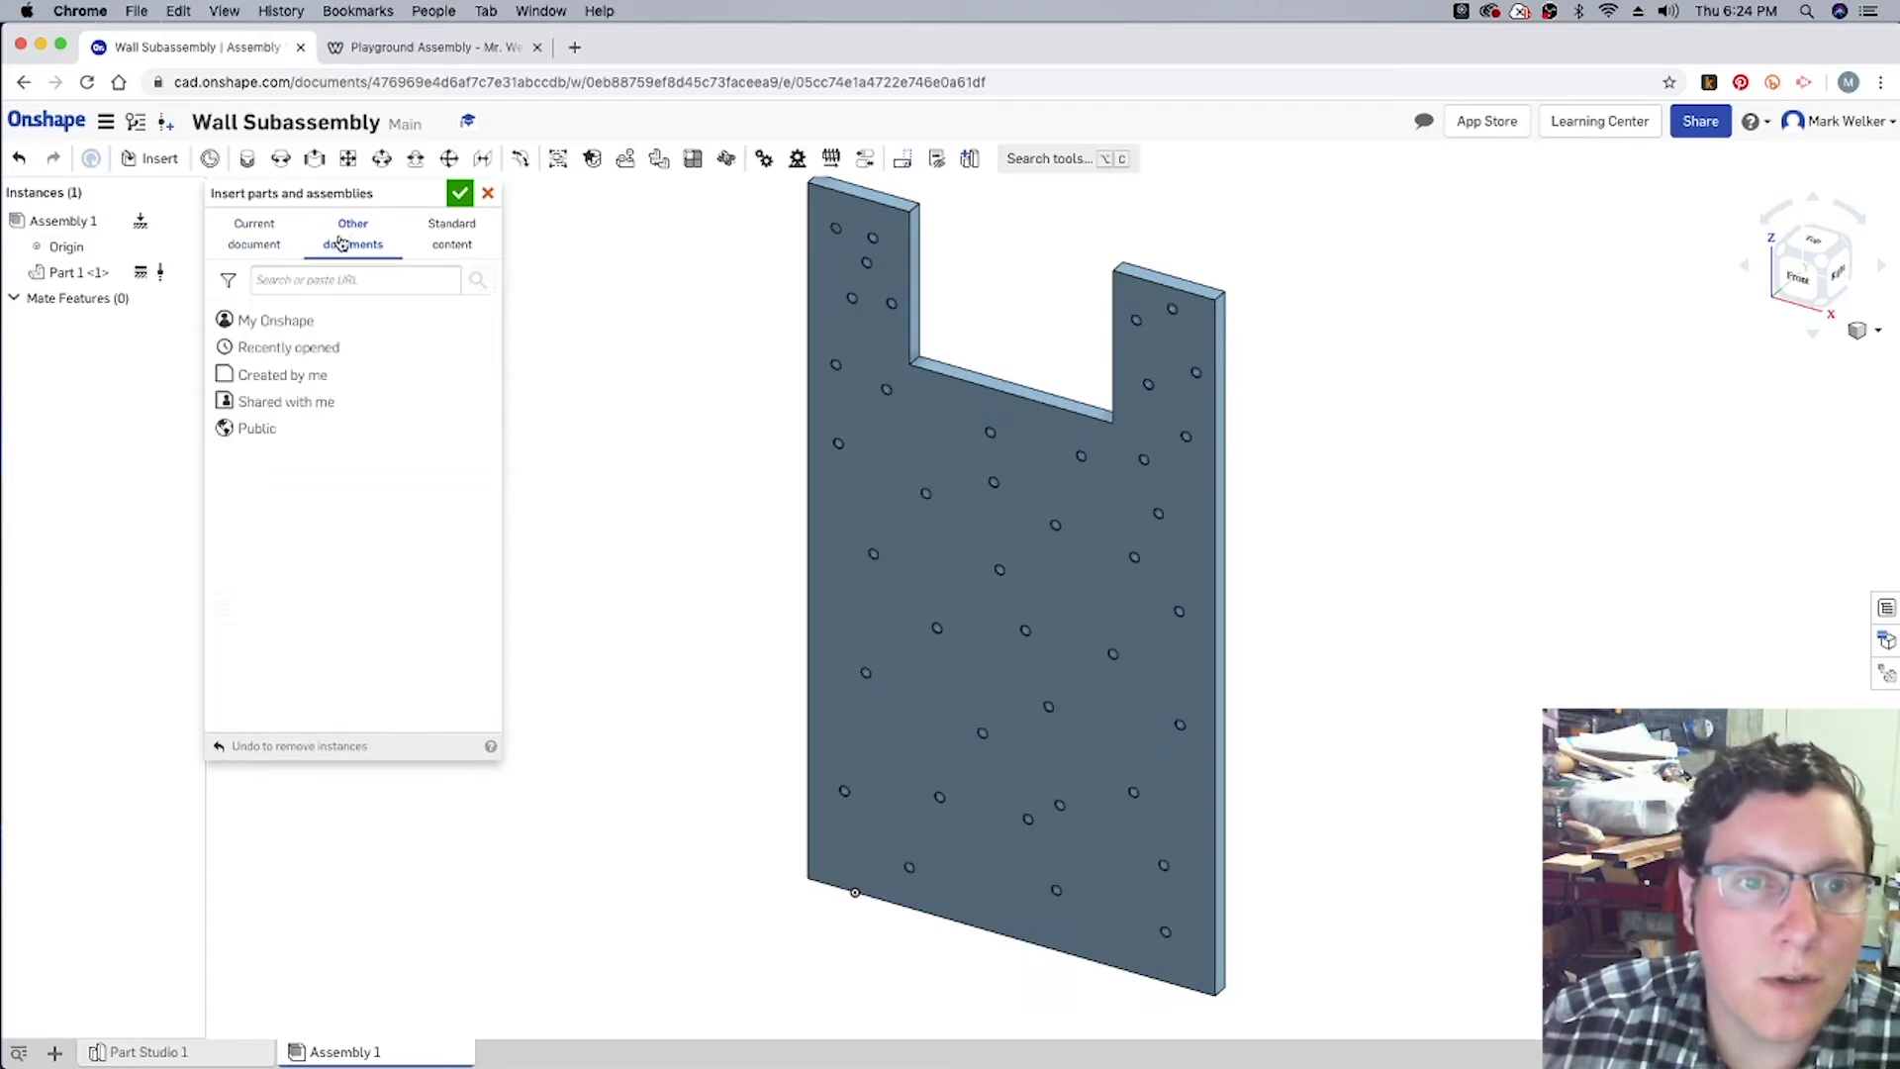
pyautogui.click(272, 322)
pyautogui.click(288, 368)
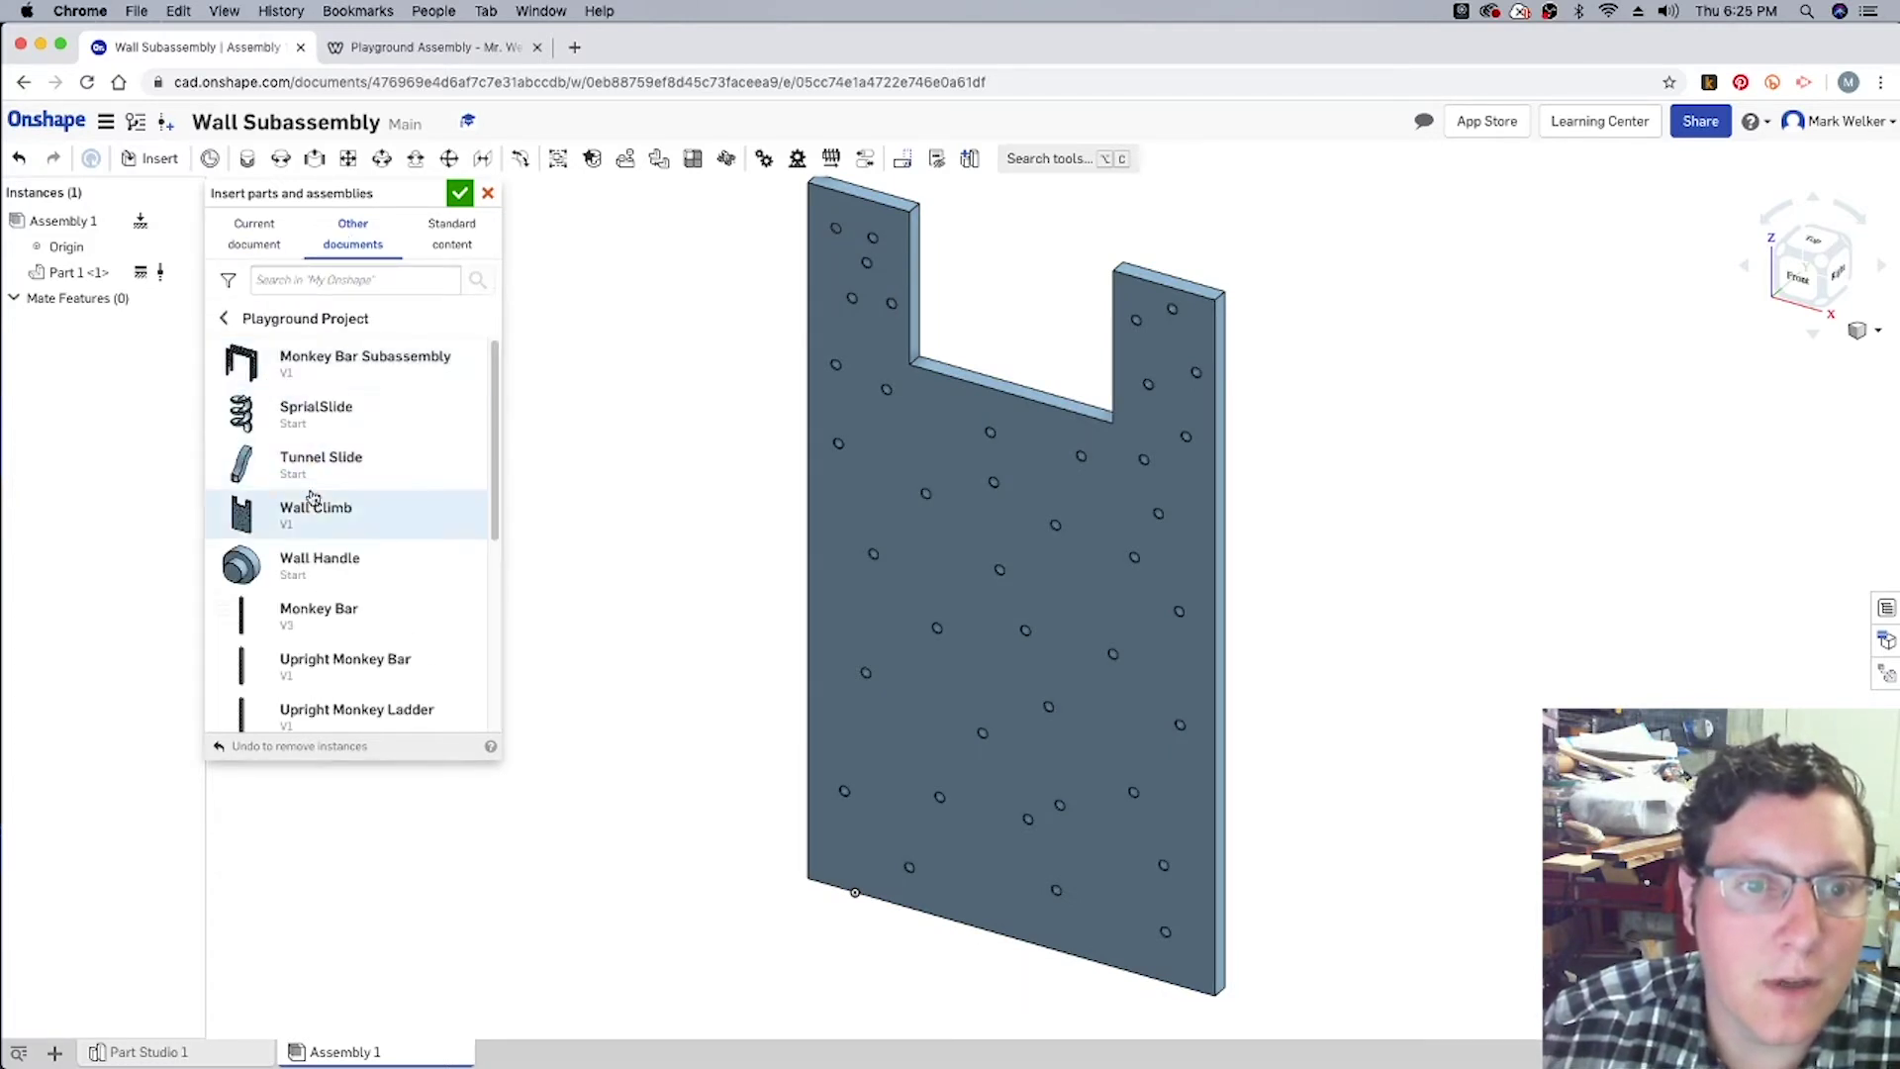
pyautogui.click(327, 561)
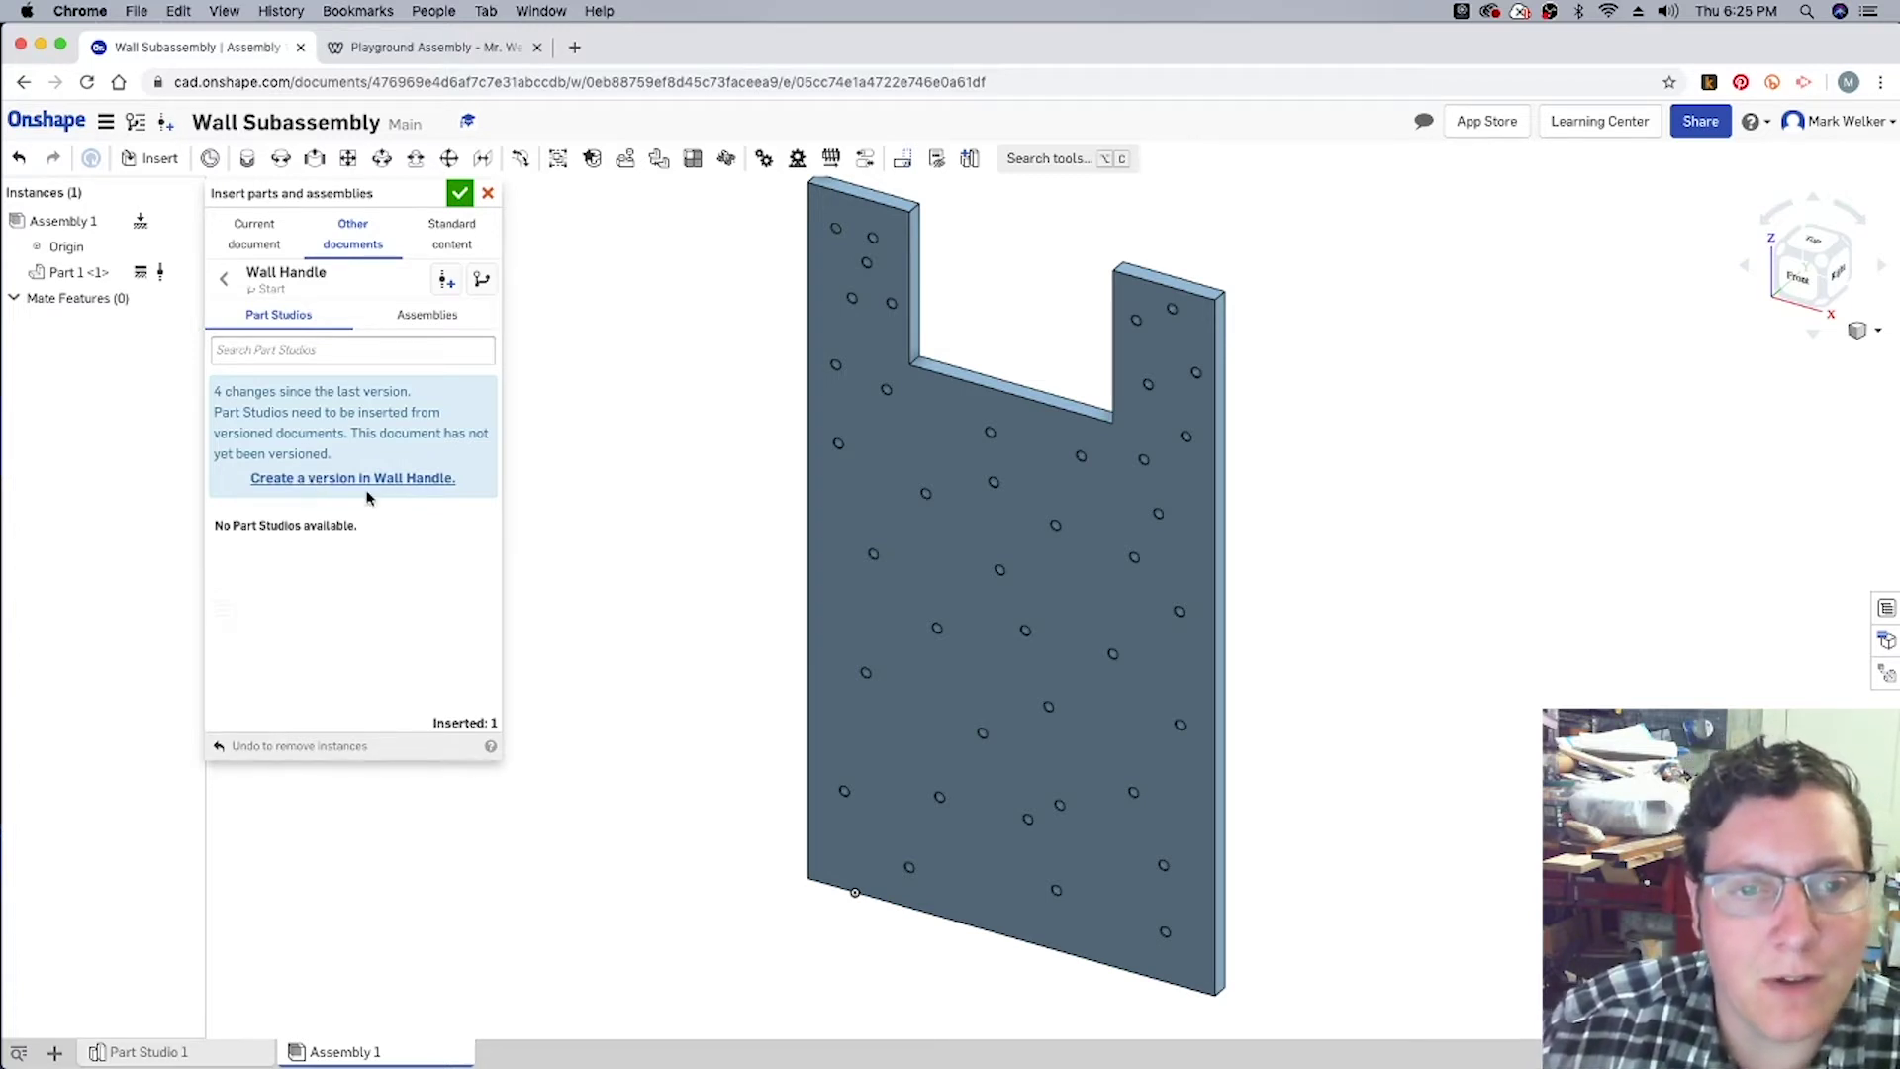
# Step: Create Wall Handle version V1 and insert one Surface 1 instance into the assembly
pyautogui.click(364, 481)
pyautogui.click(1027, 410)
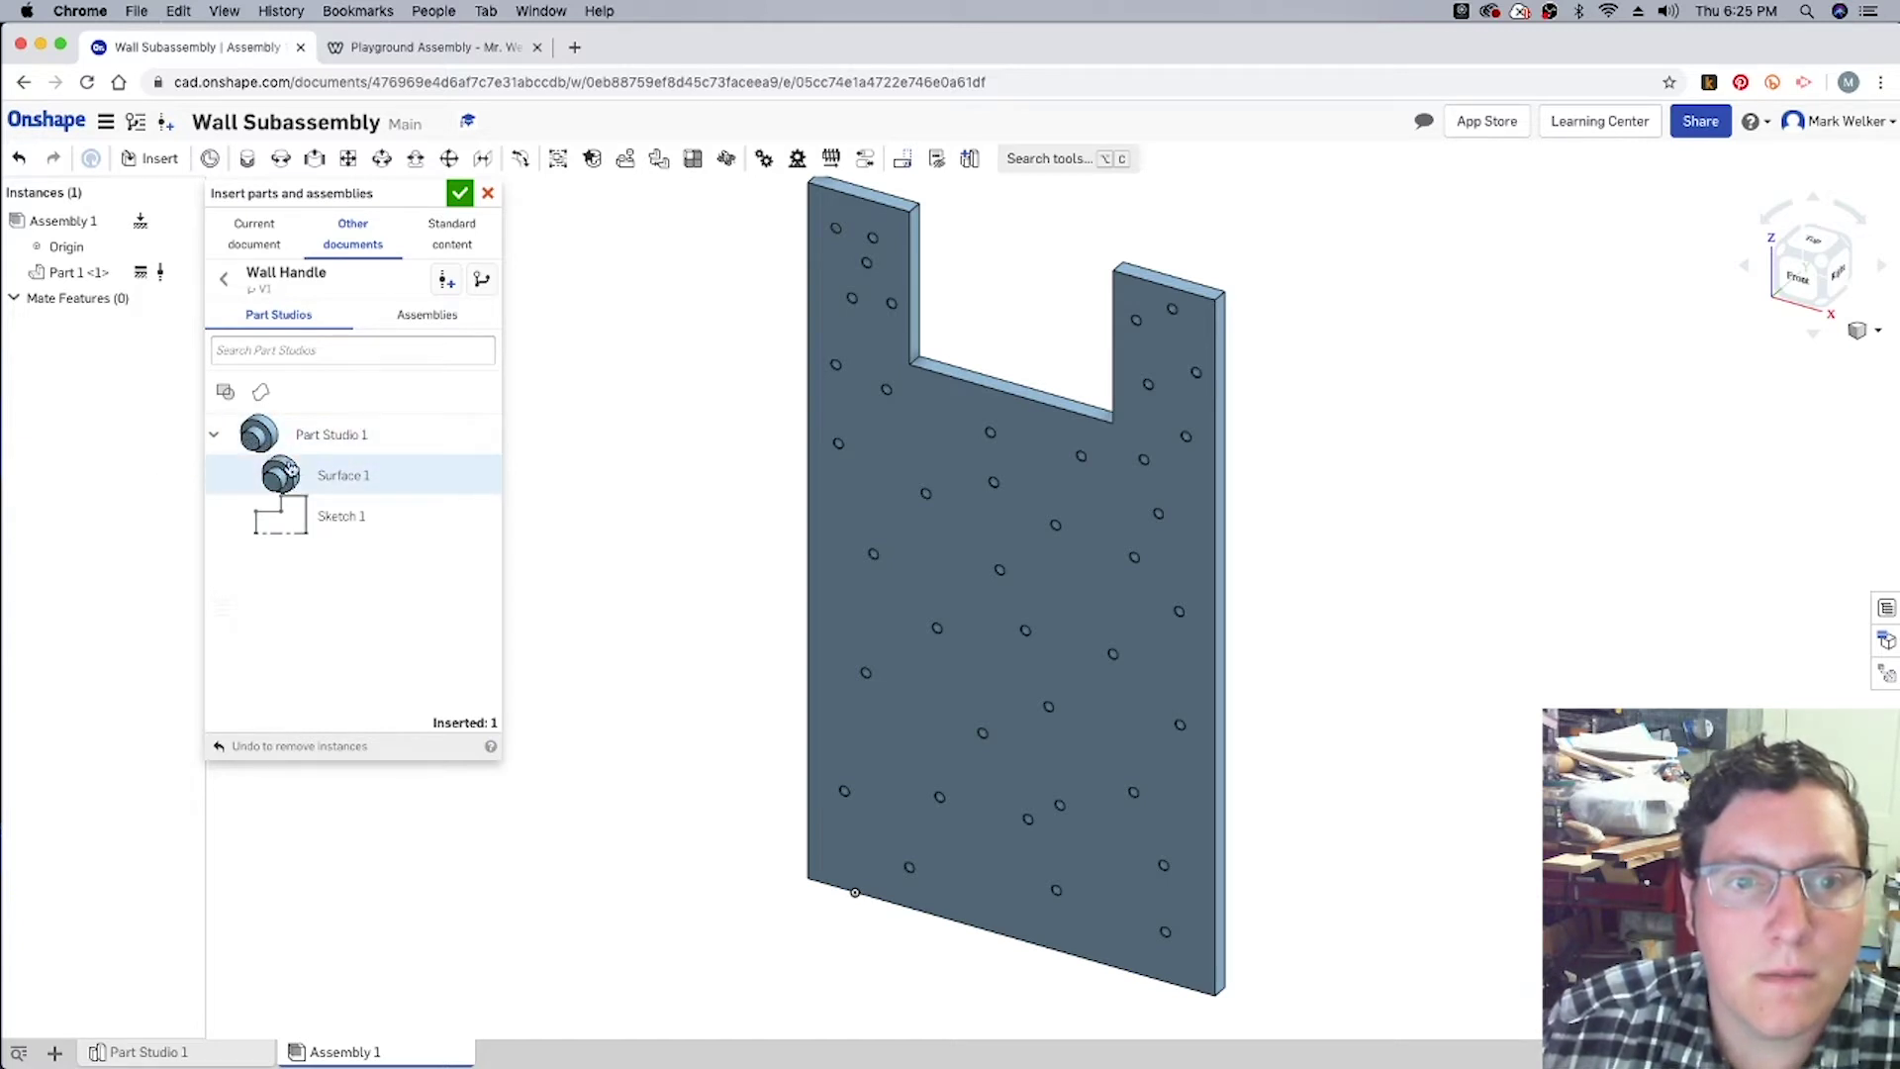
pyautogui.click(287, 473)
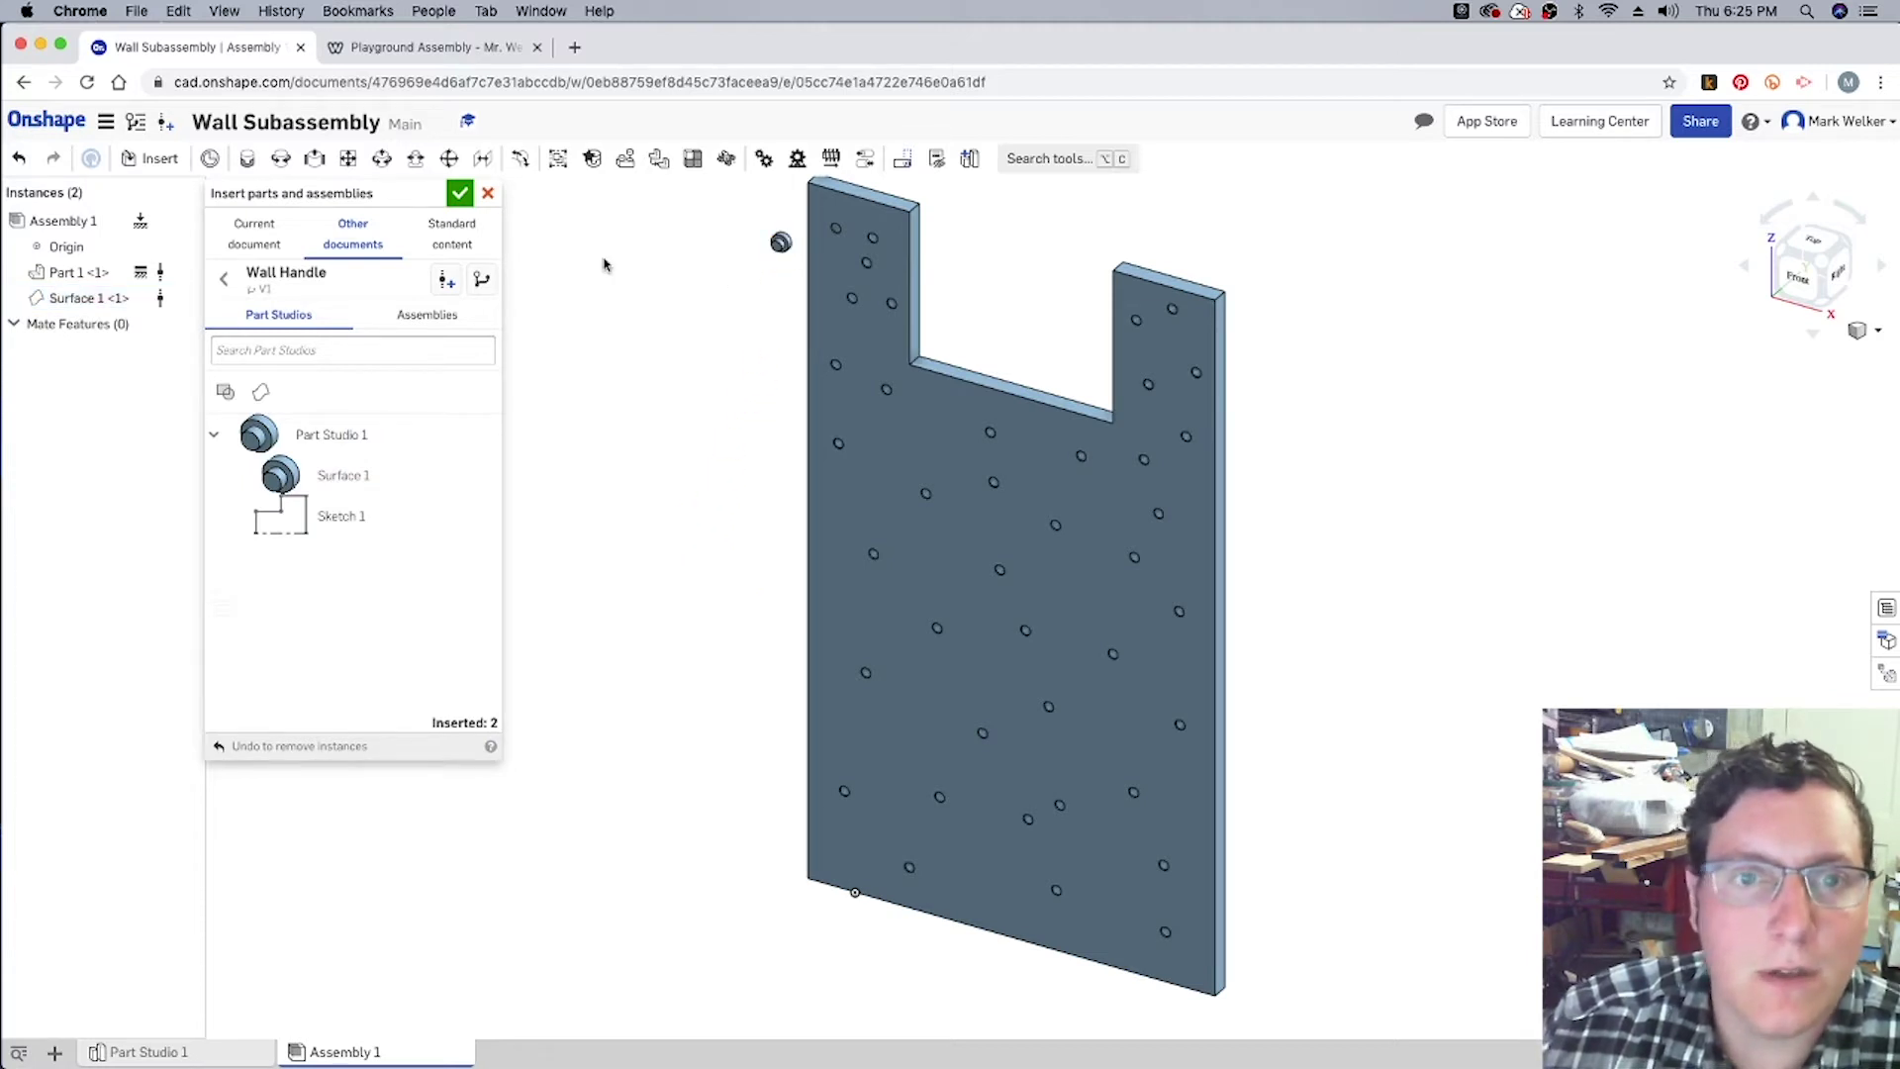
pyautogui.click(460, 193)
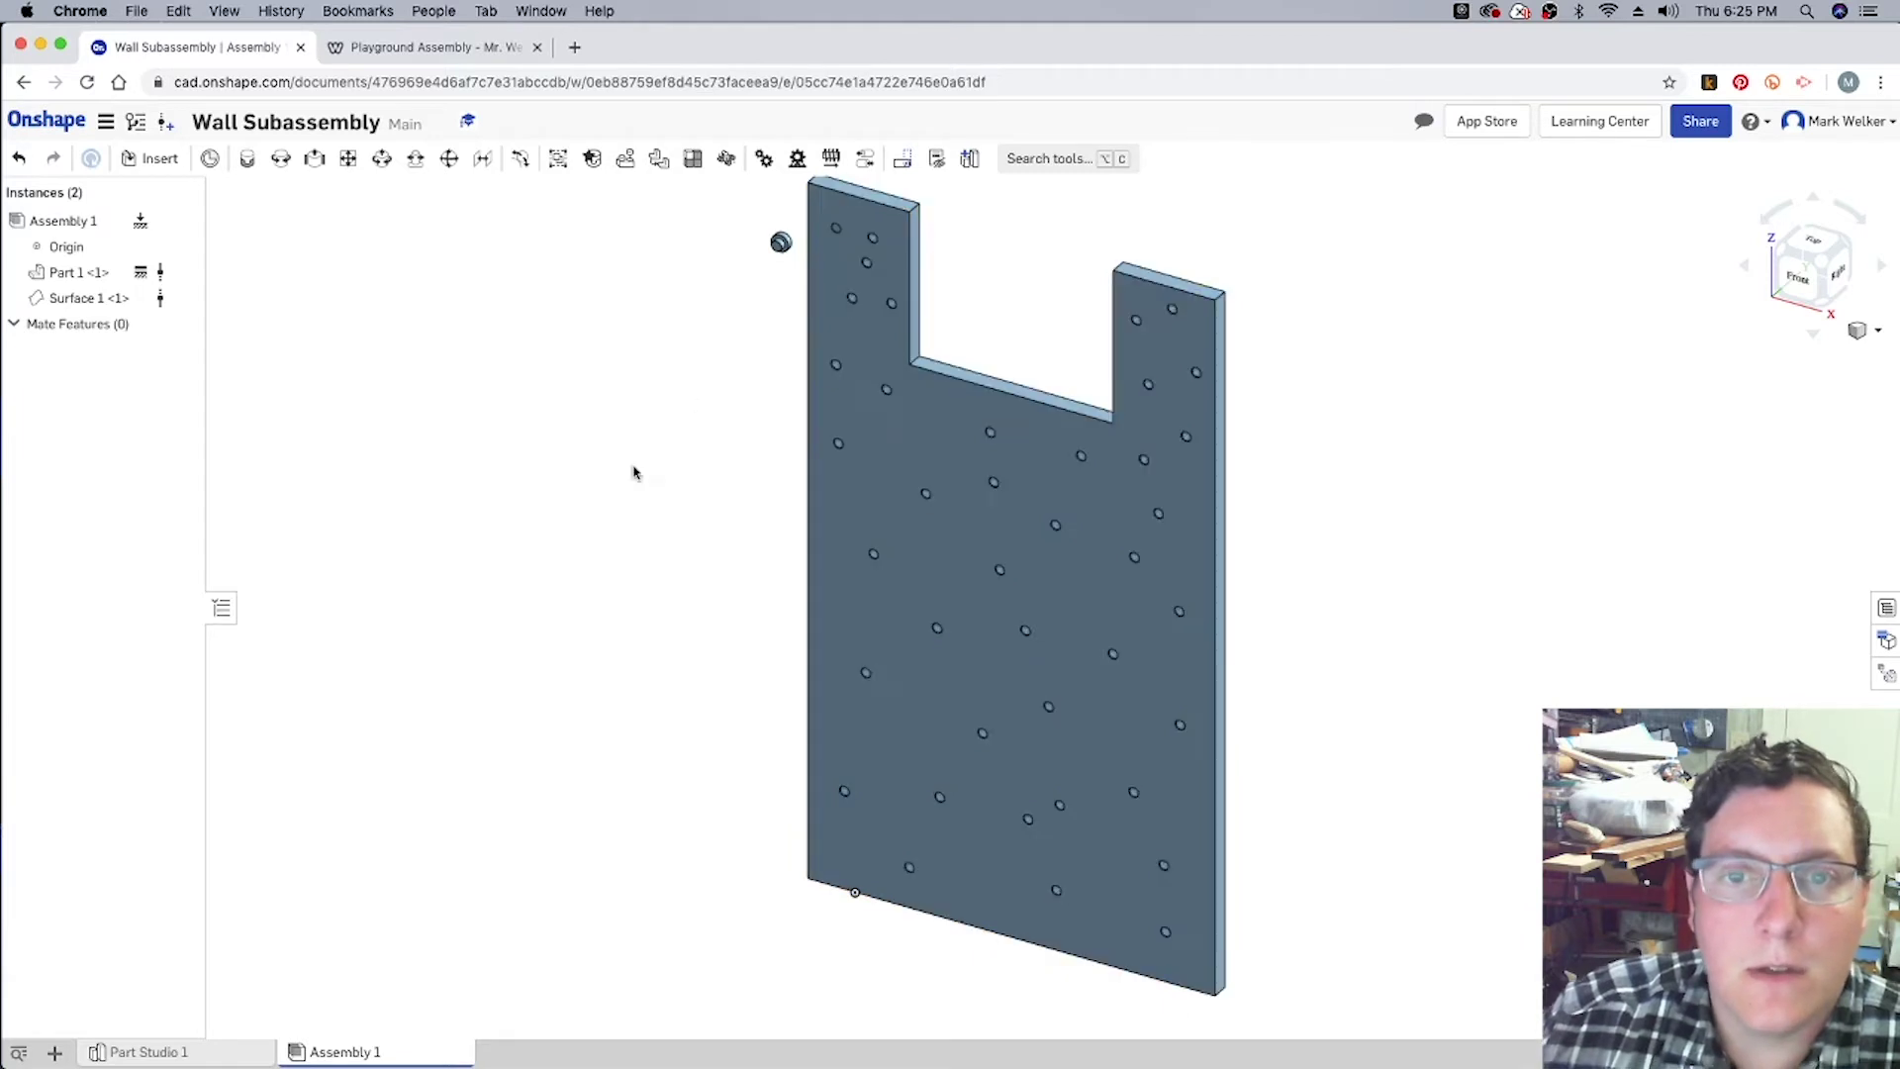
# Step: Rotate the Wall Handle 180 degrees with the triad's rotation arc, then zoom in on it
pyautogui.scroll(-3, 624, 495)
pyautogui.scroll(8, 752, 381)
pyautogui.scroll(-10, 494, 767)
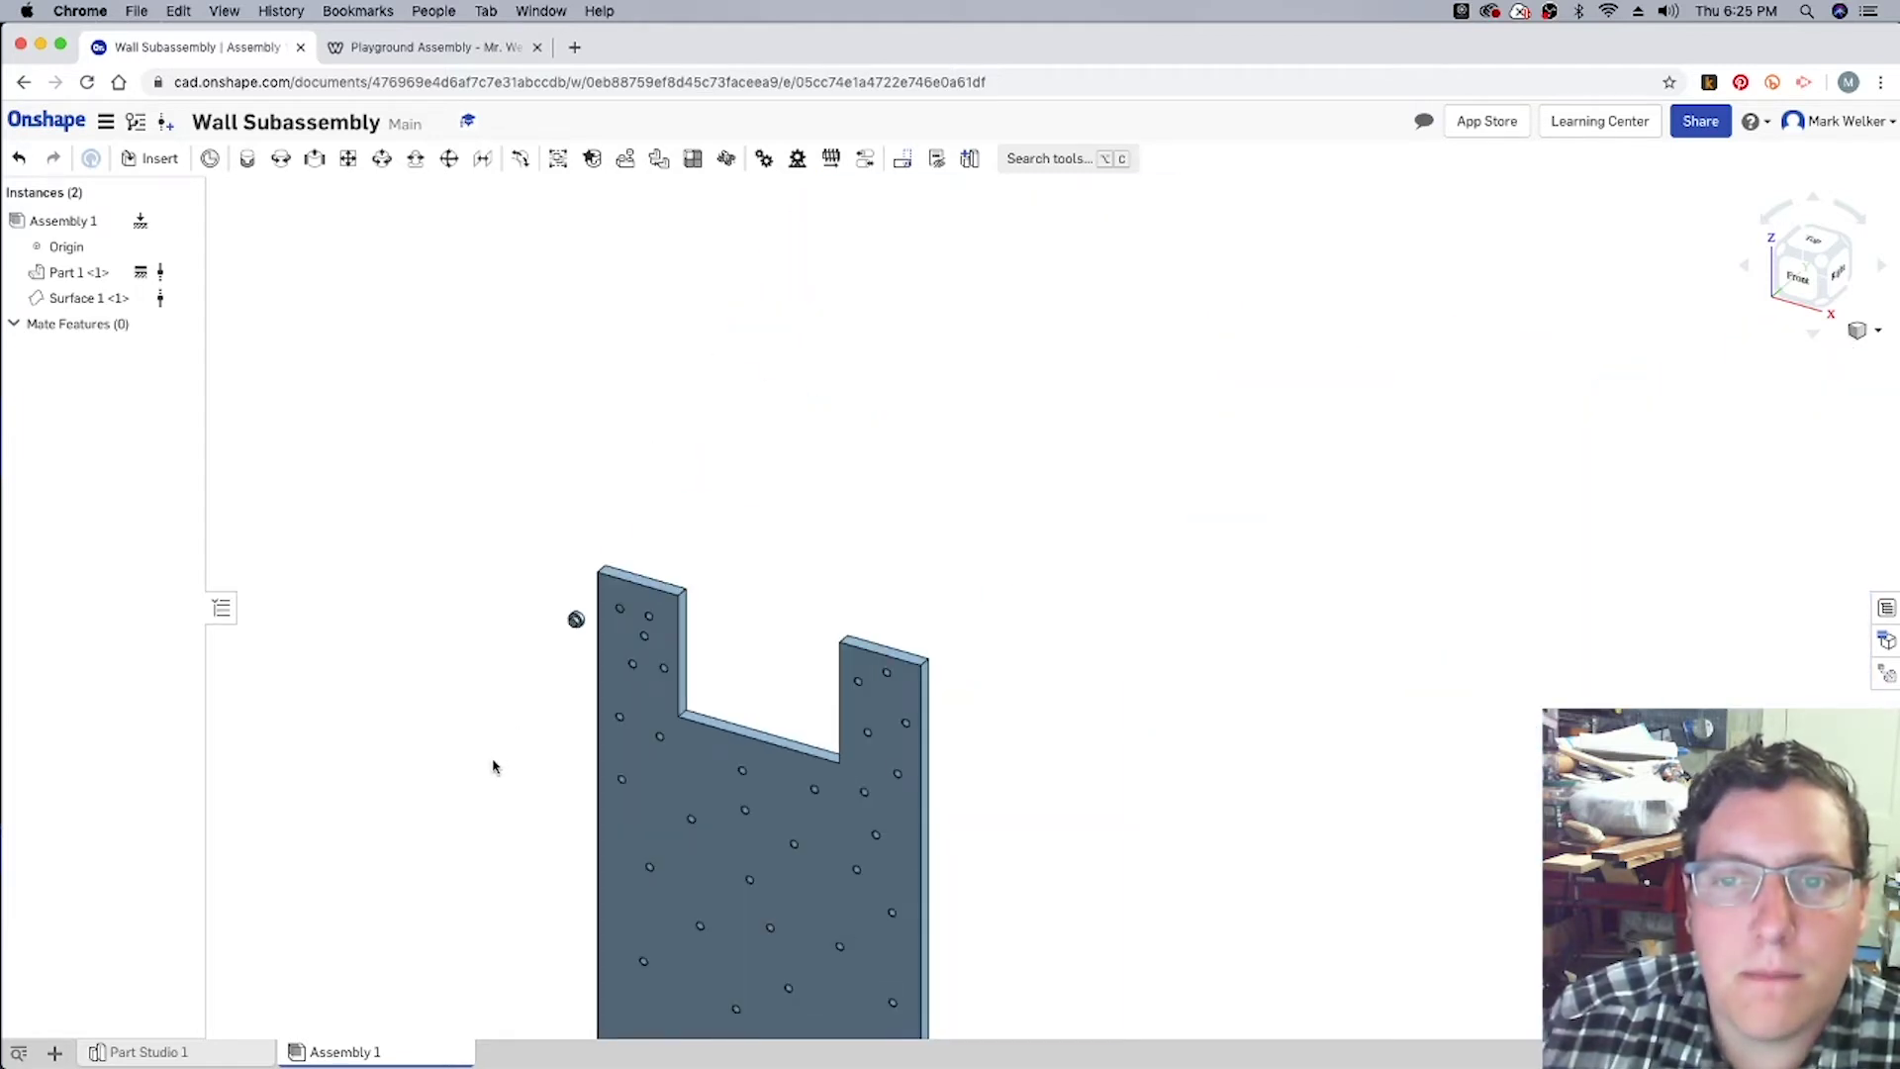
pyautogui.scroll(3, 525, 636)
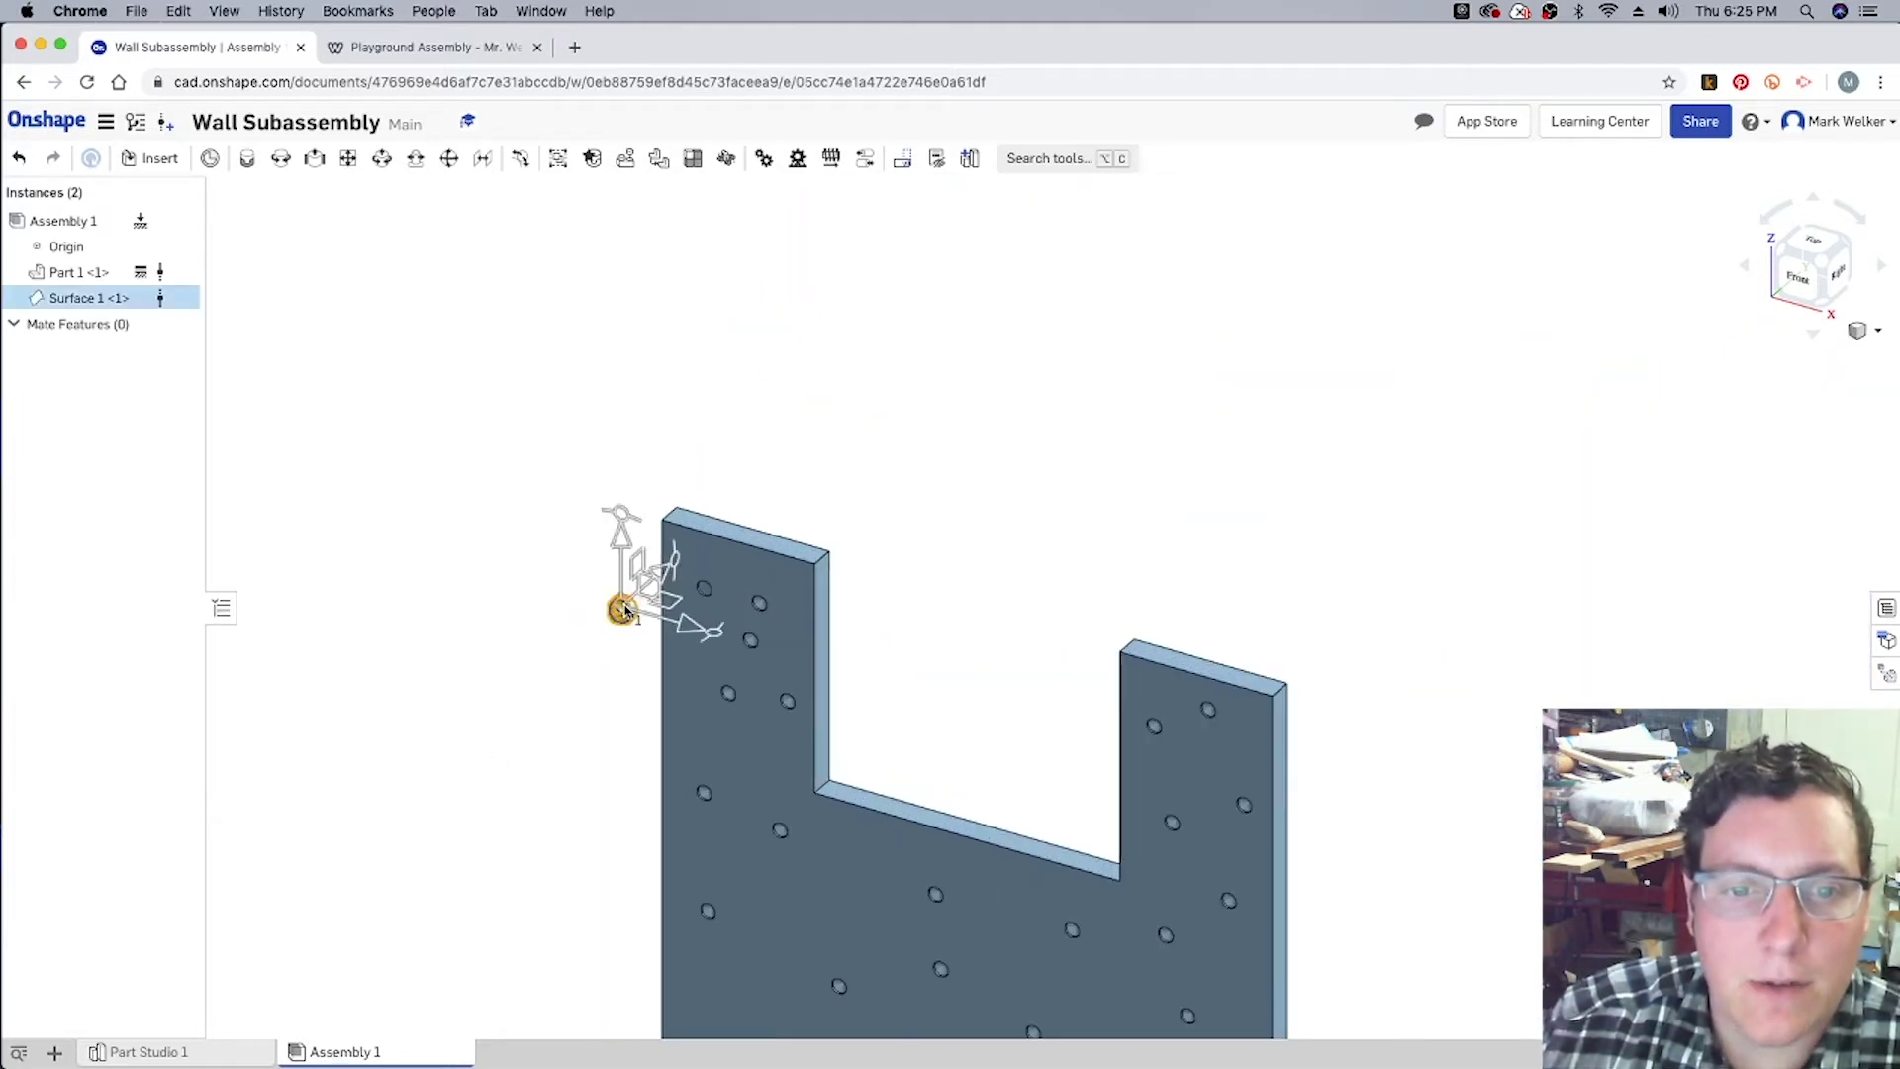
pyautogui.moveTo(675, 564); pyautogui.dragTo(511, 683)
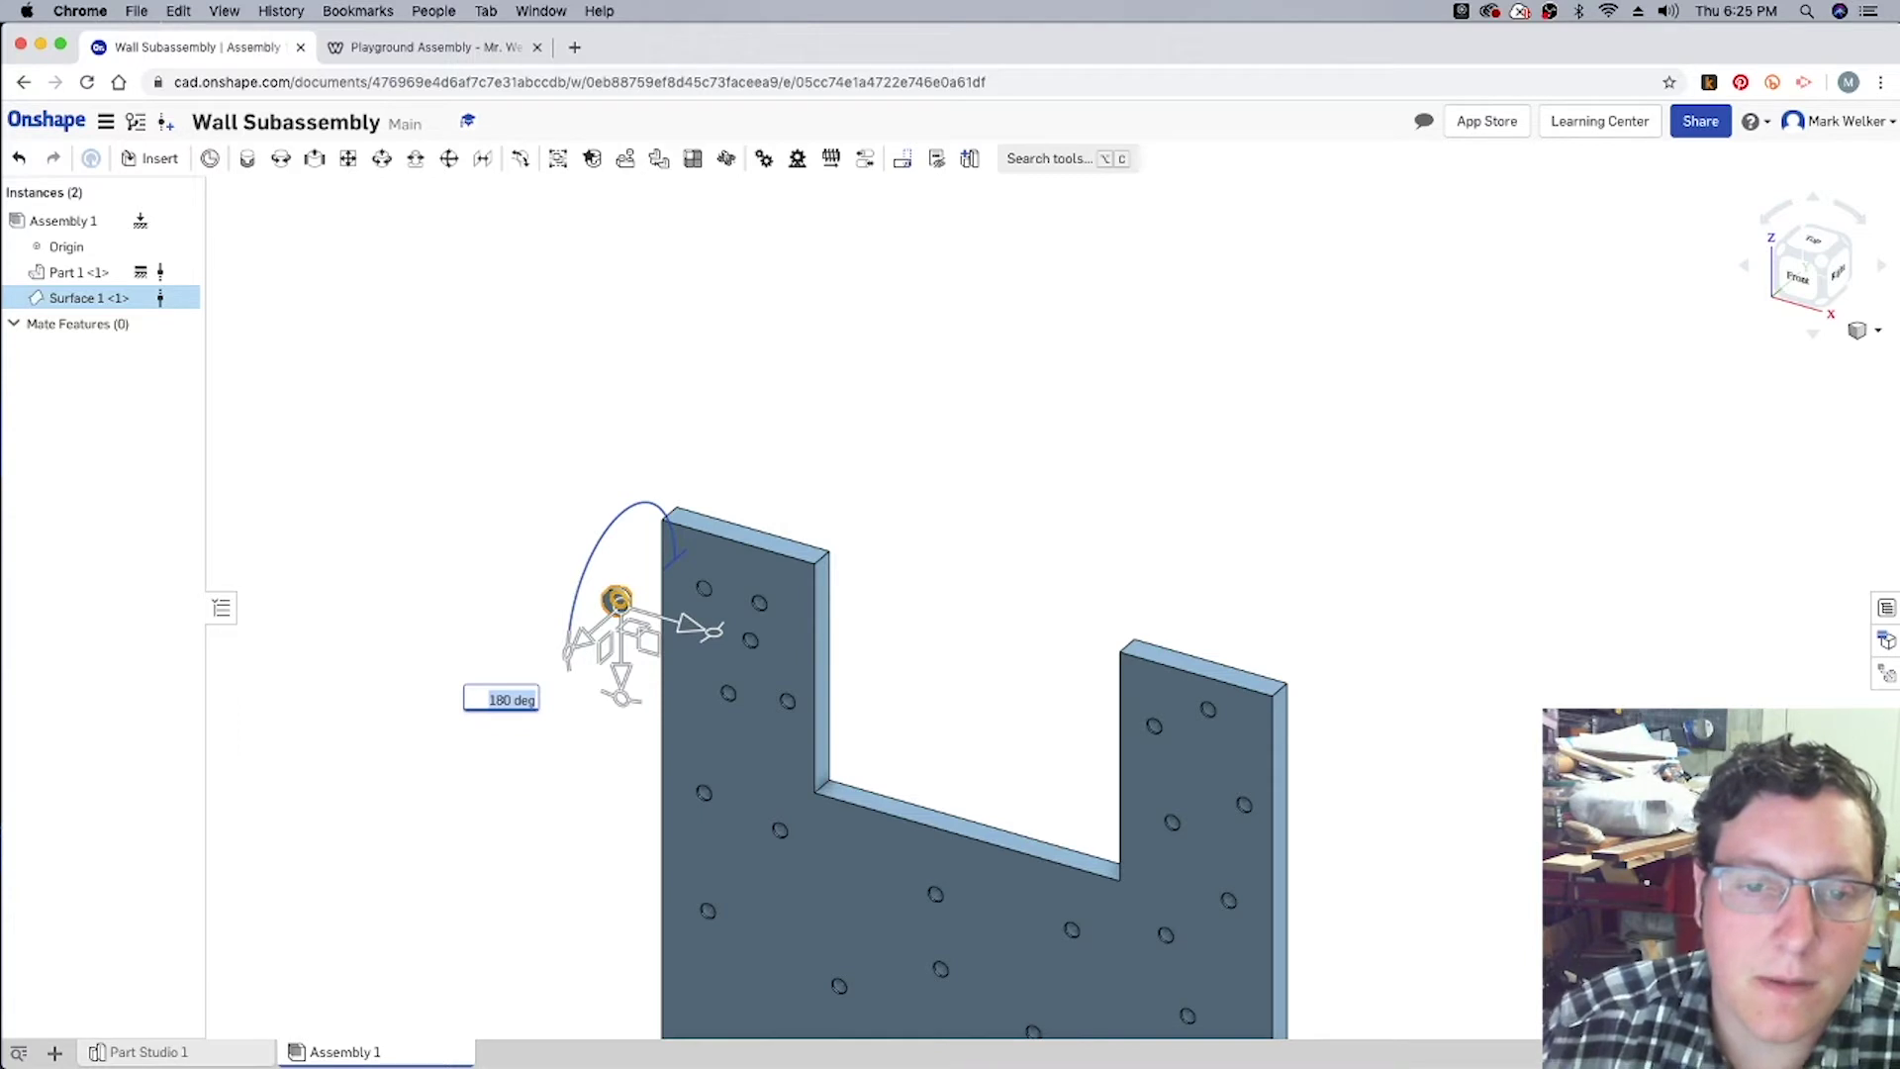
pyautogui.click(417, 628)
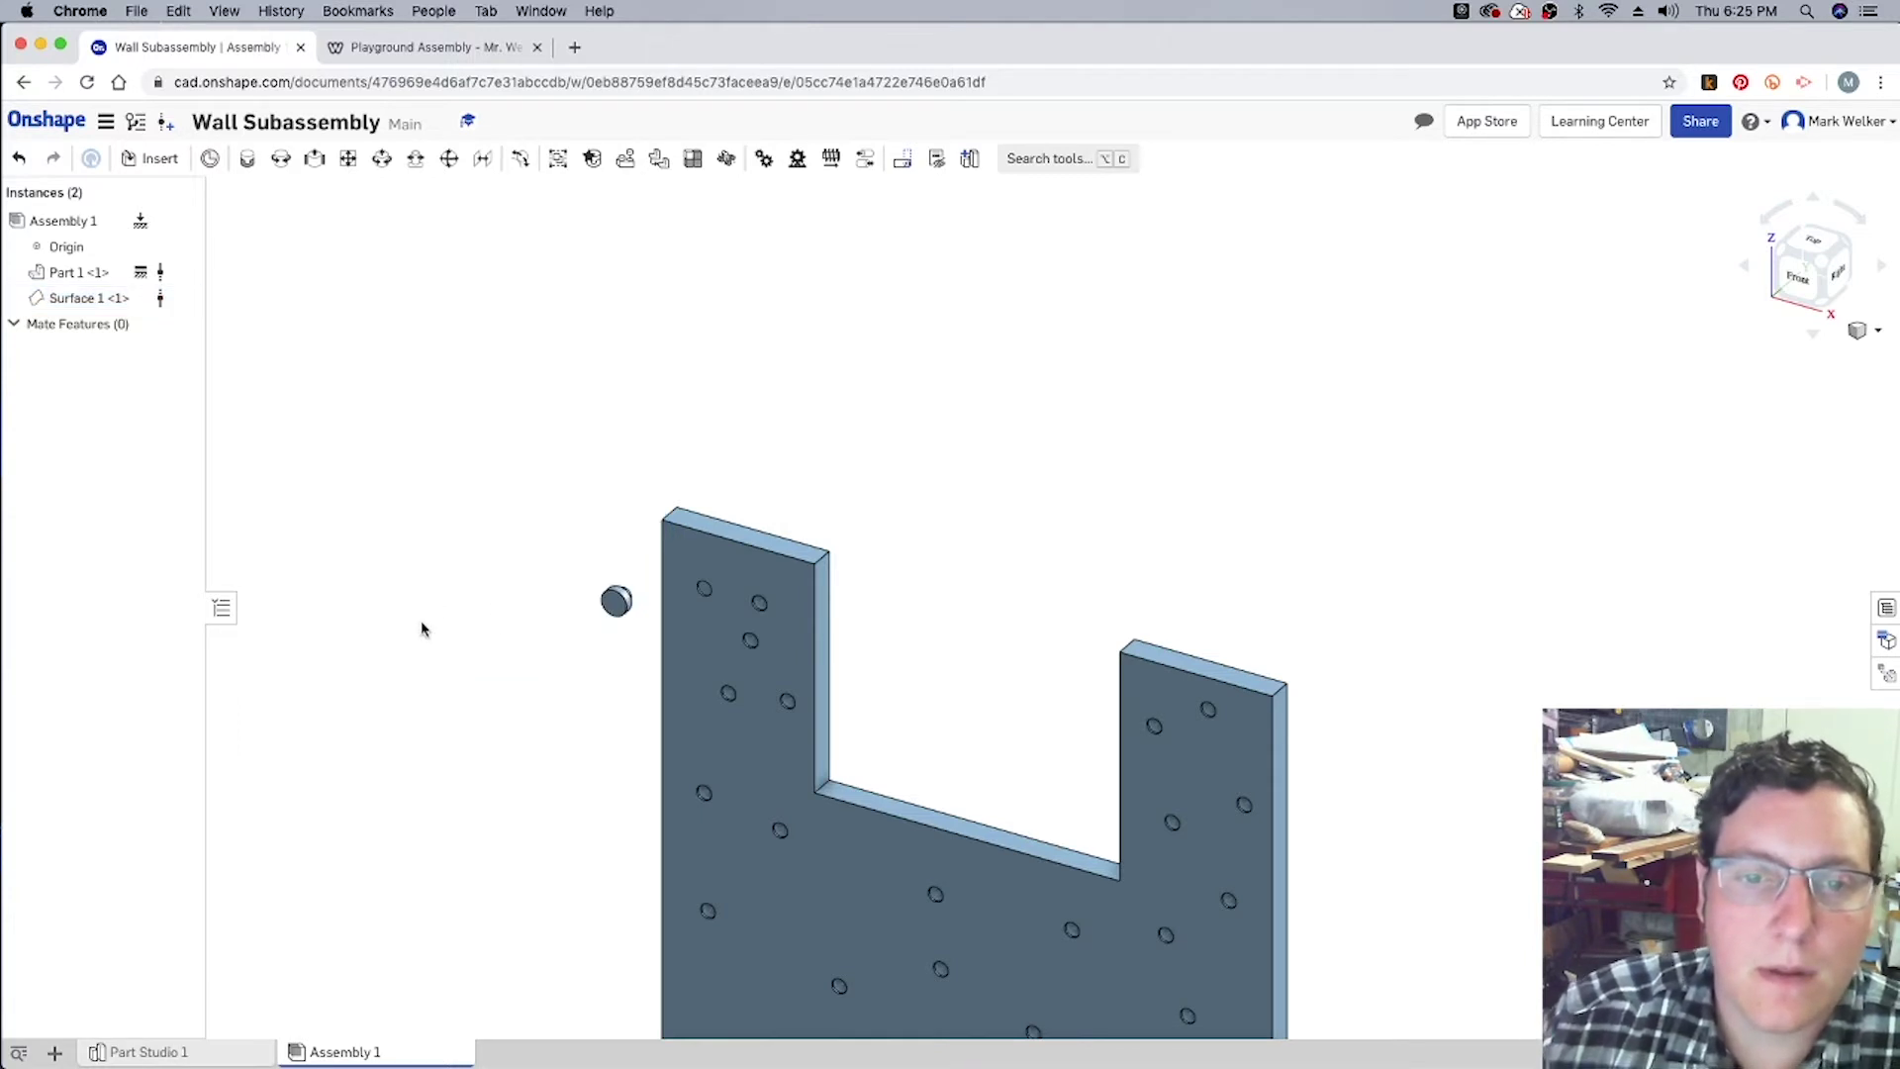
pyautogui.scroll(5, 633, 604)
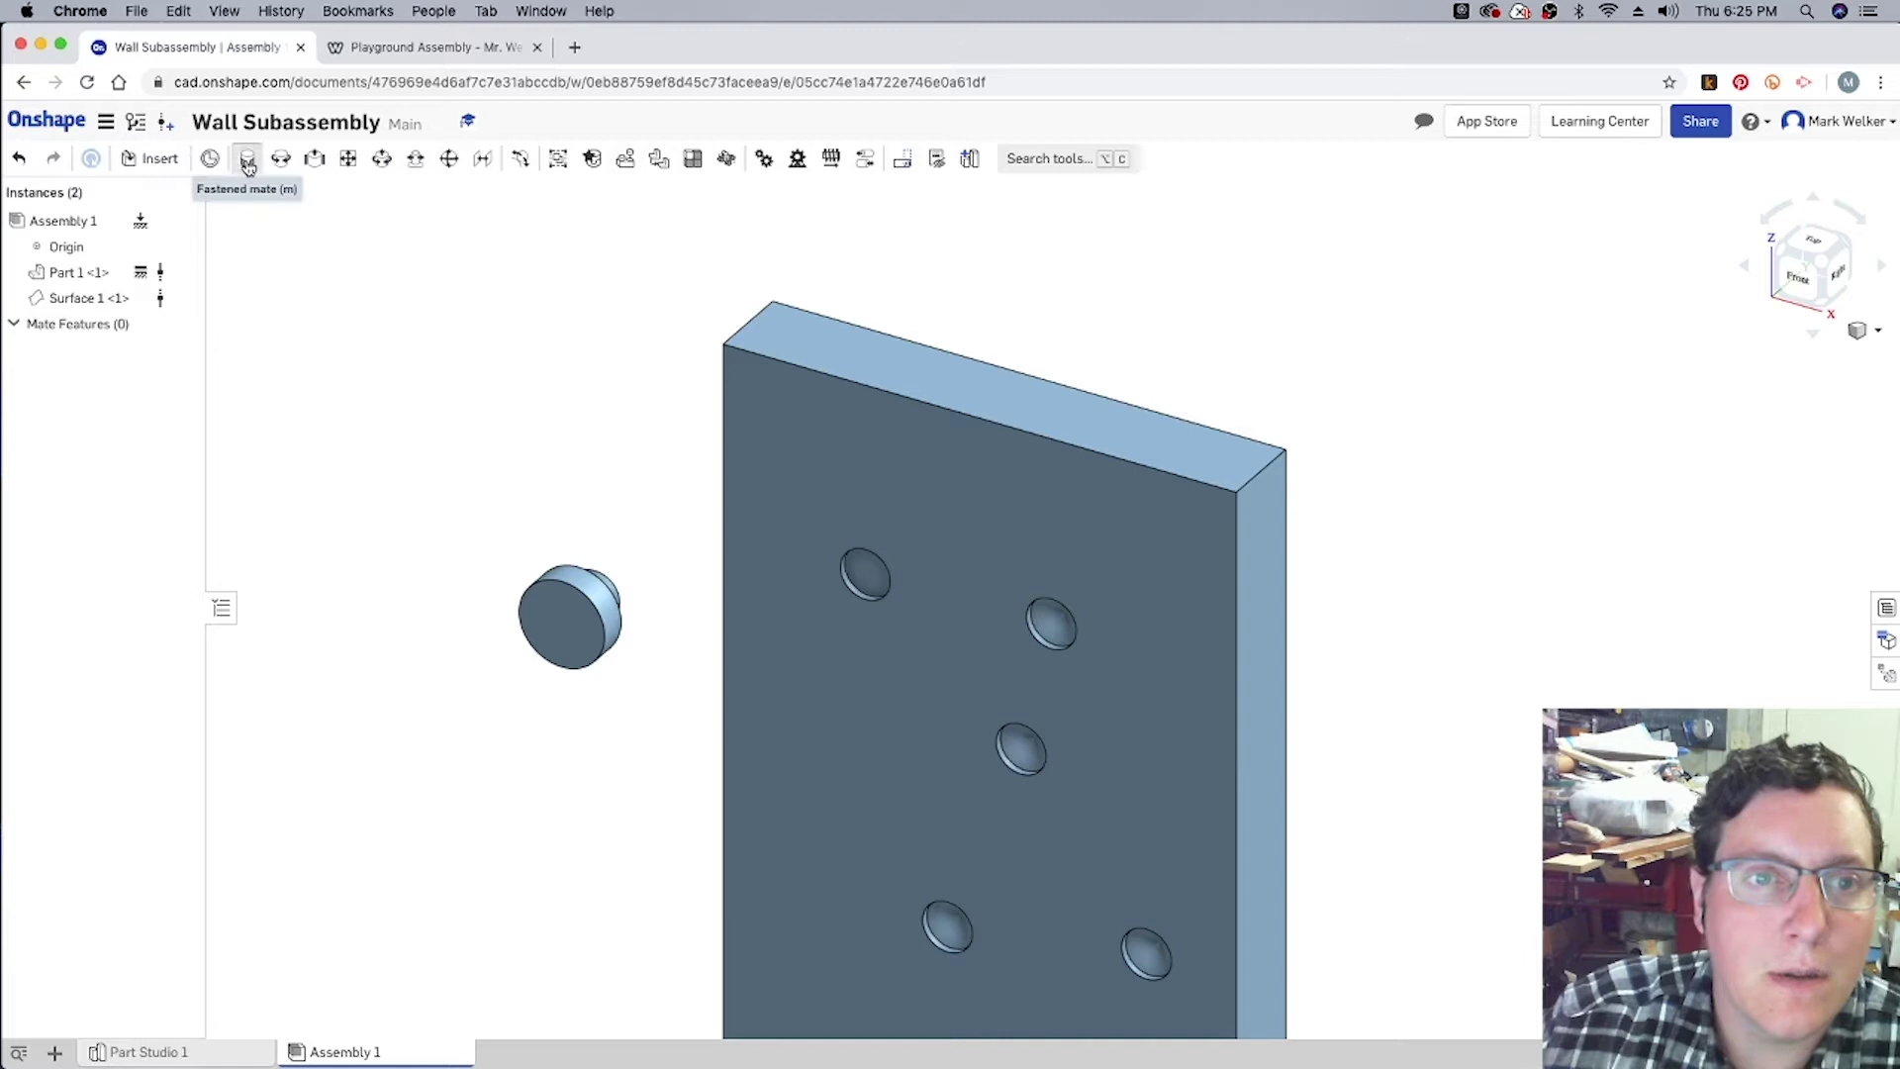
# Step: Fasten the handle's connector to the panel's upper-left hole as Fastened 1, cancelling the extra mate
pyautogui.click(244, 169)
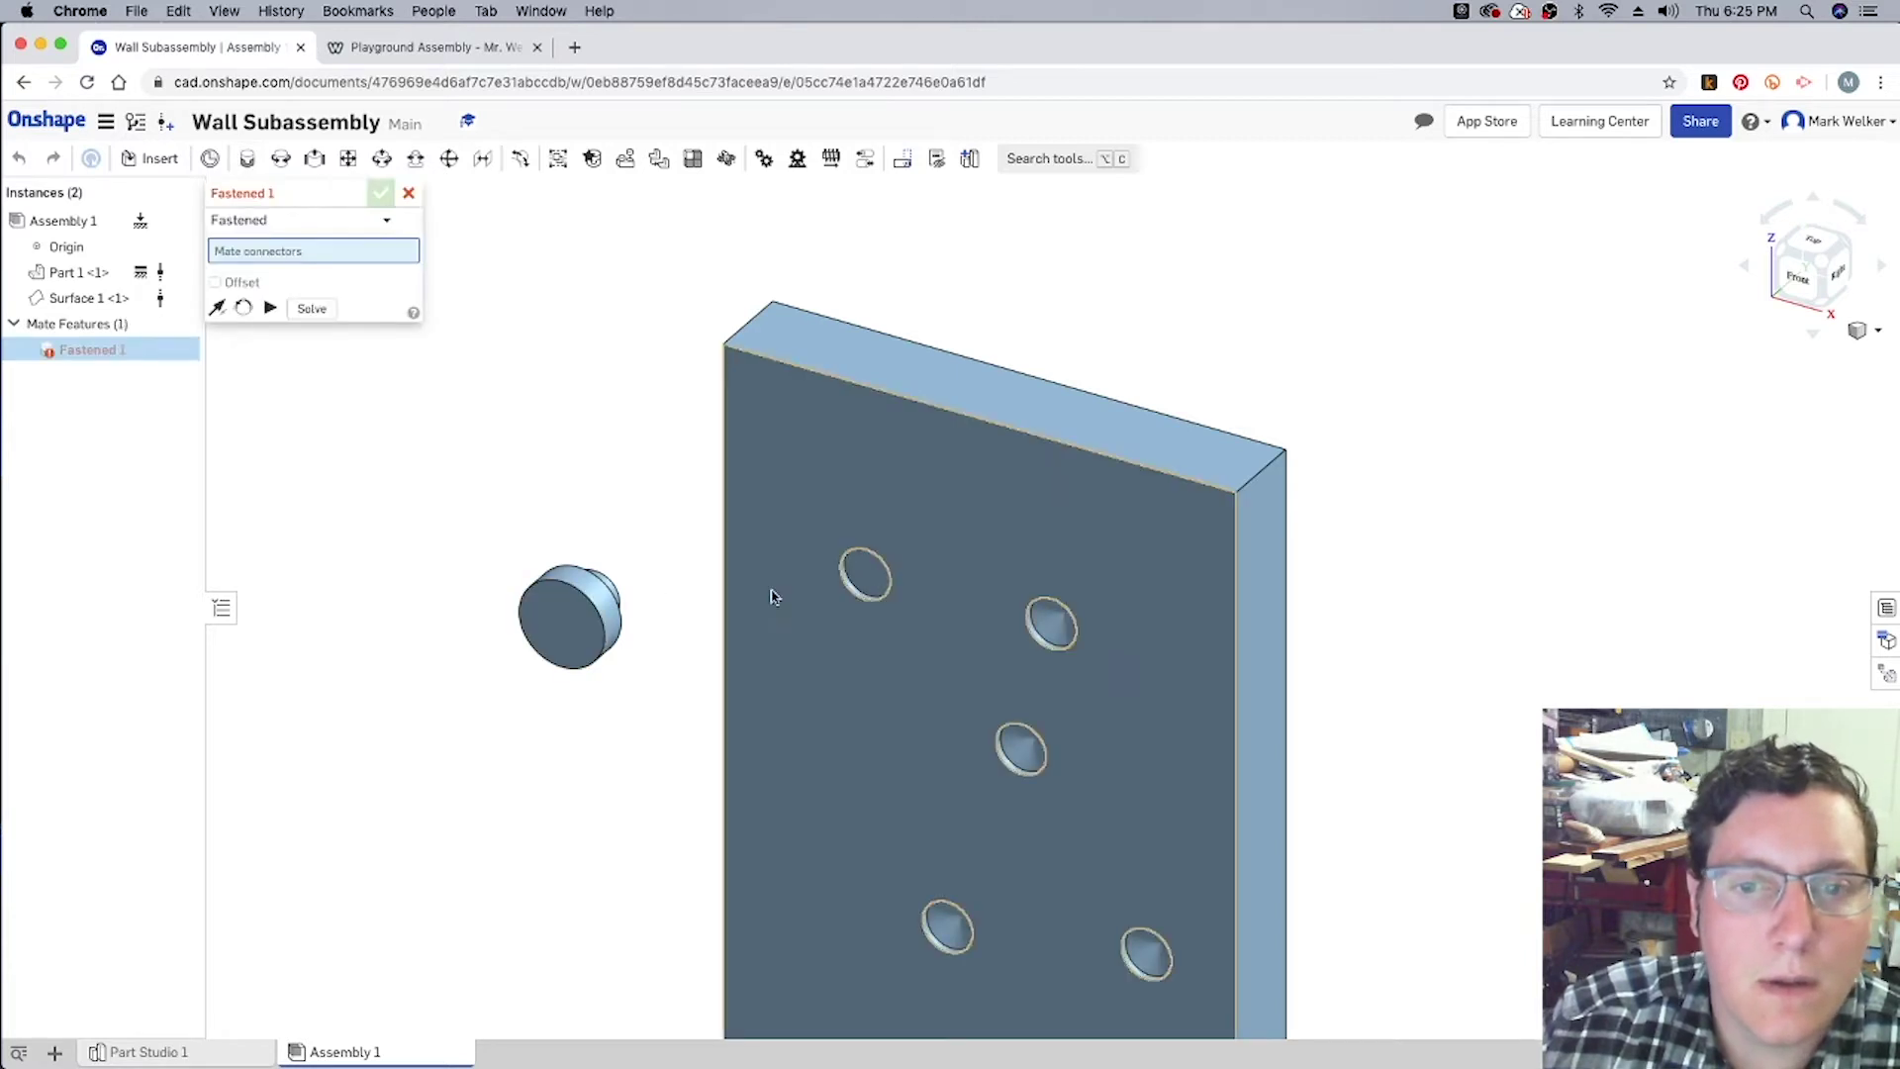
pyautogui.click(868, 578)
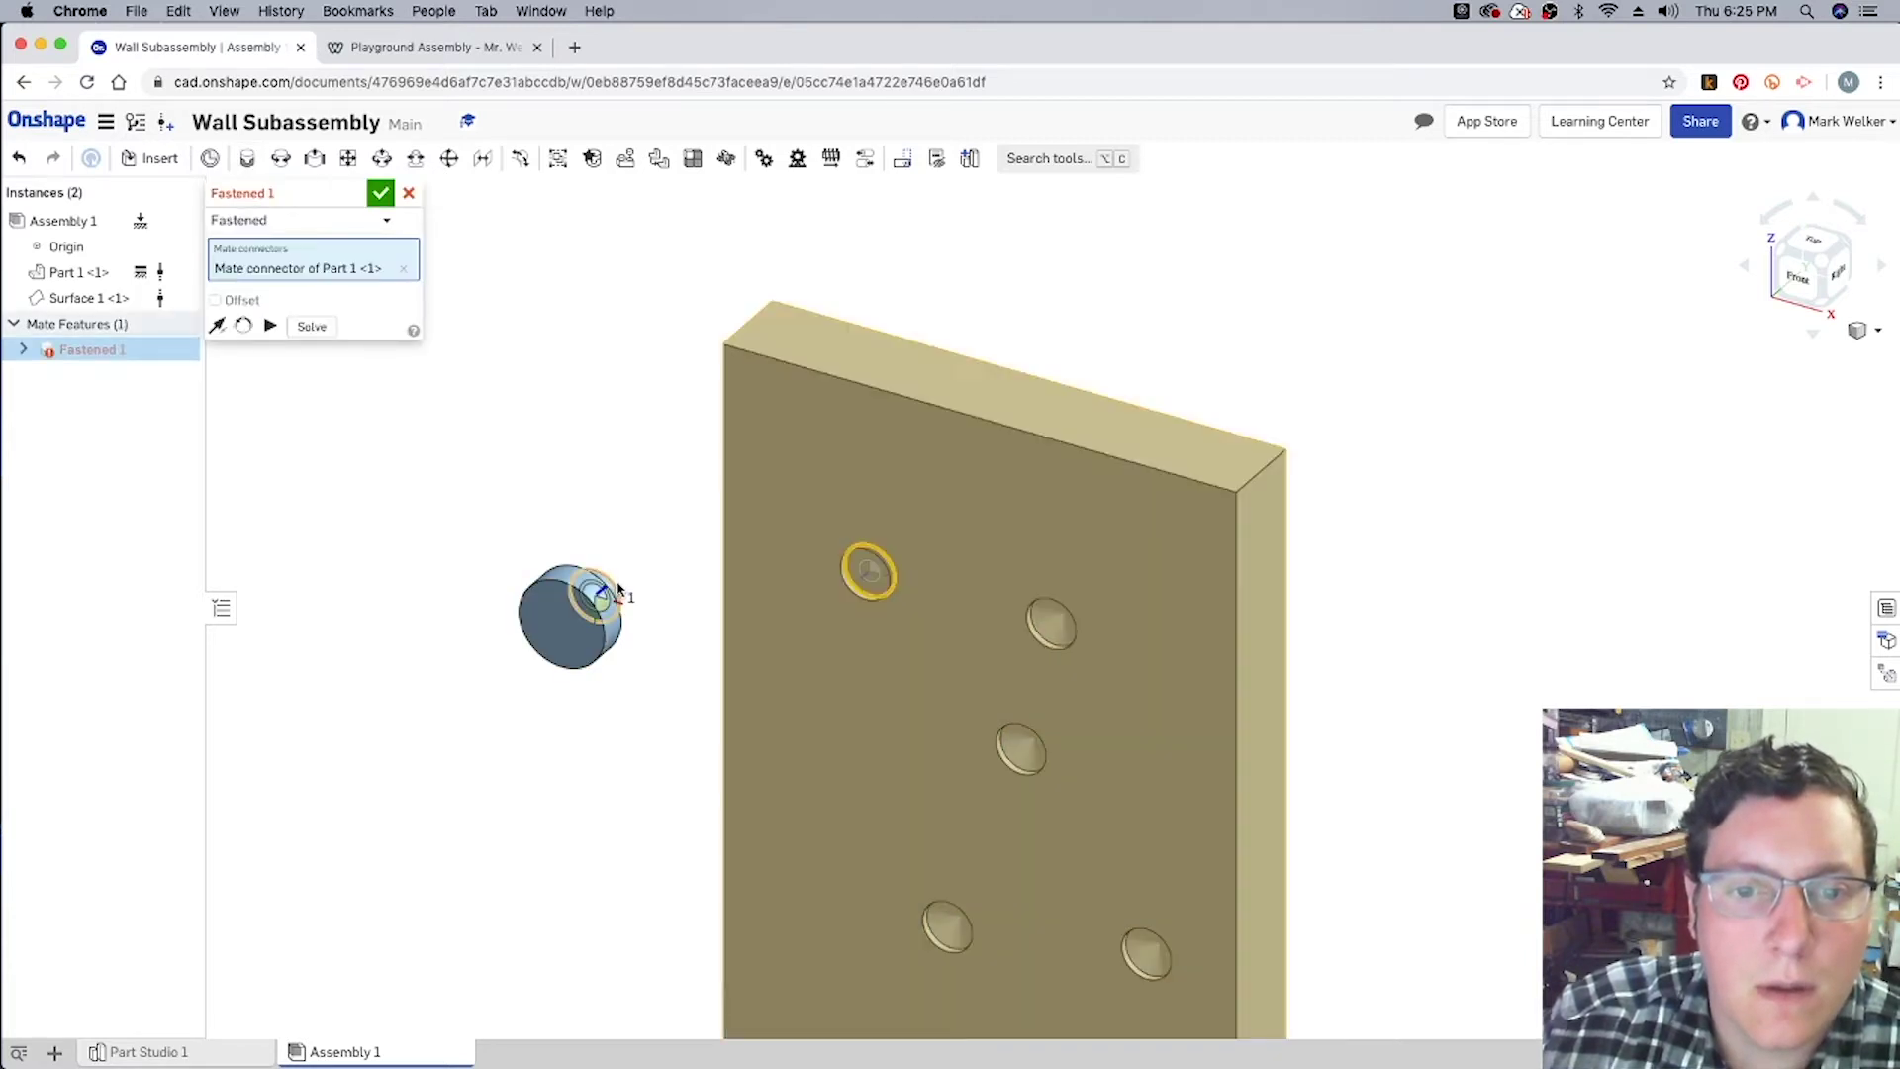
pyautogui.click(619, 591)
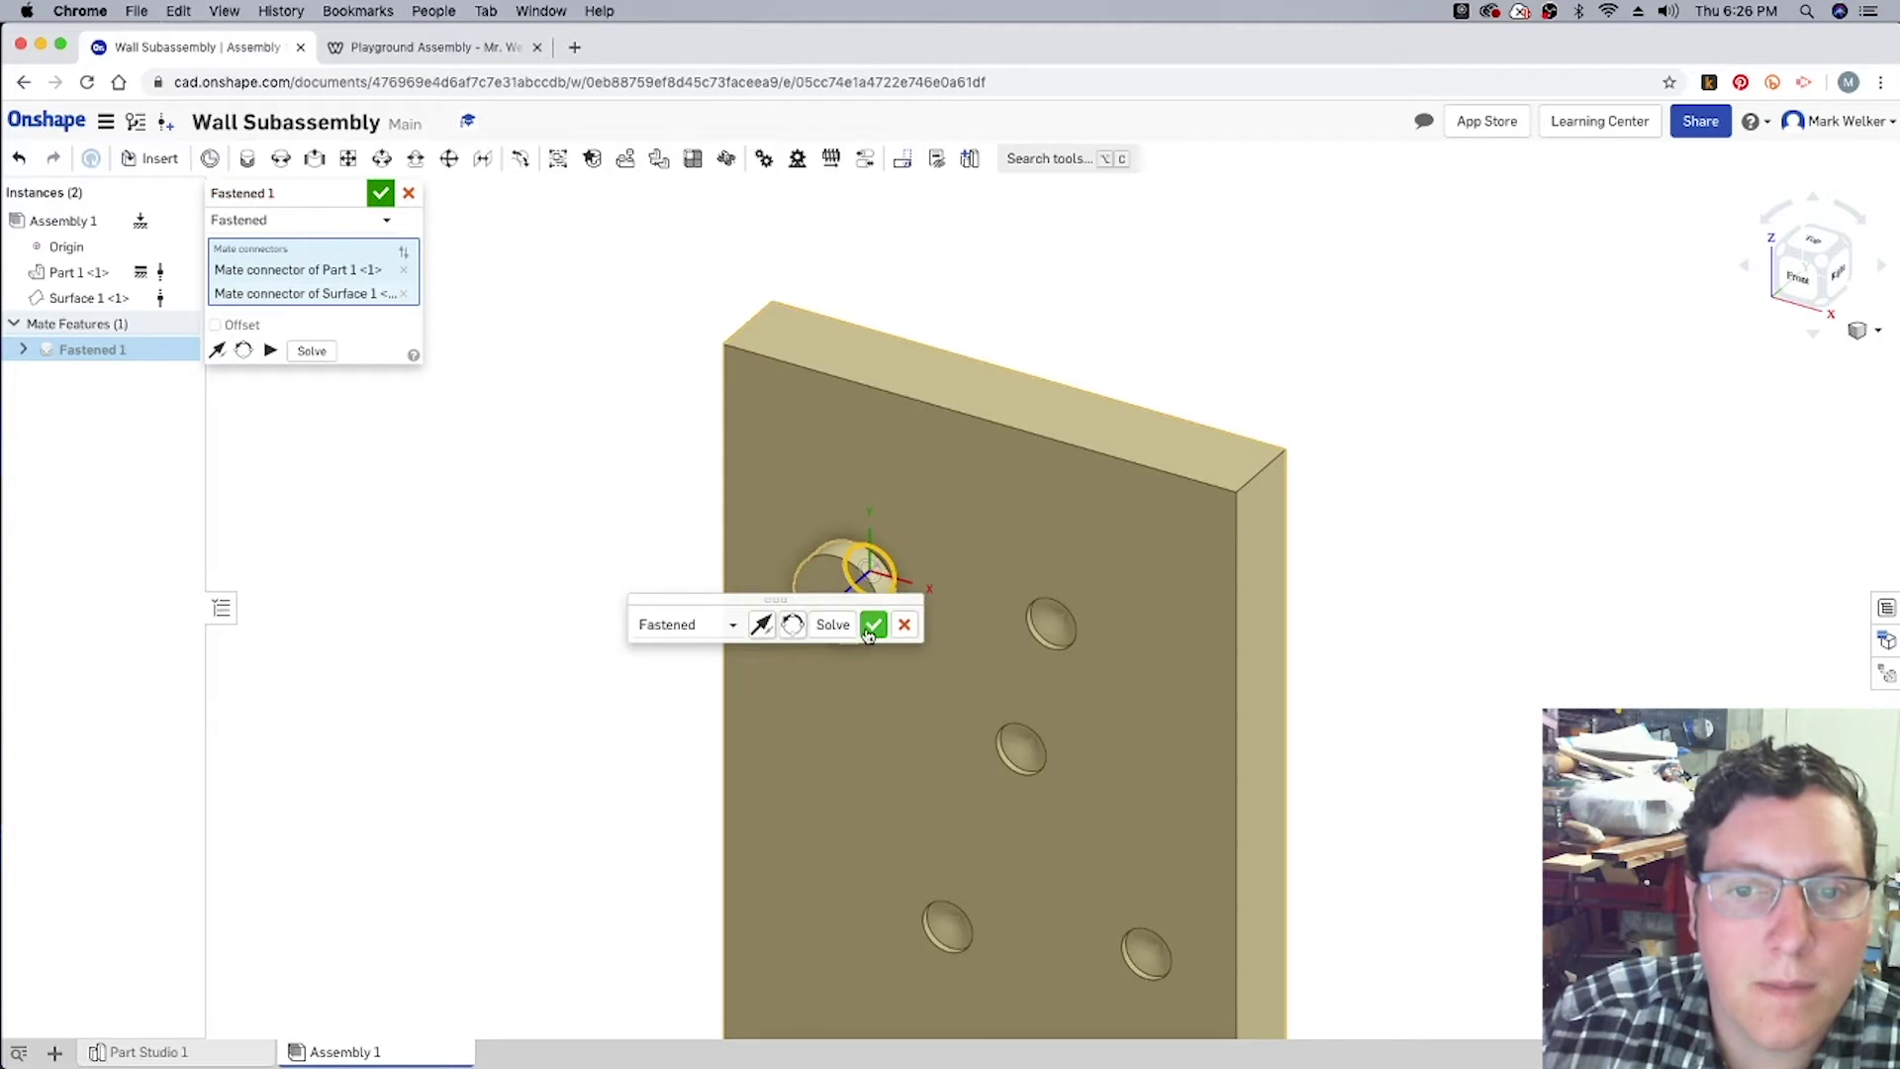
pyautogui.press('Return')
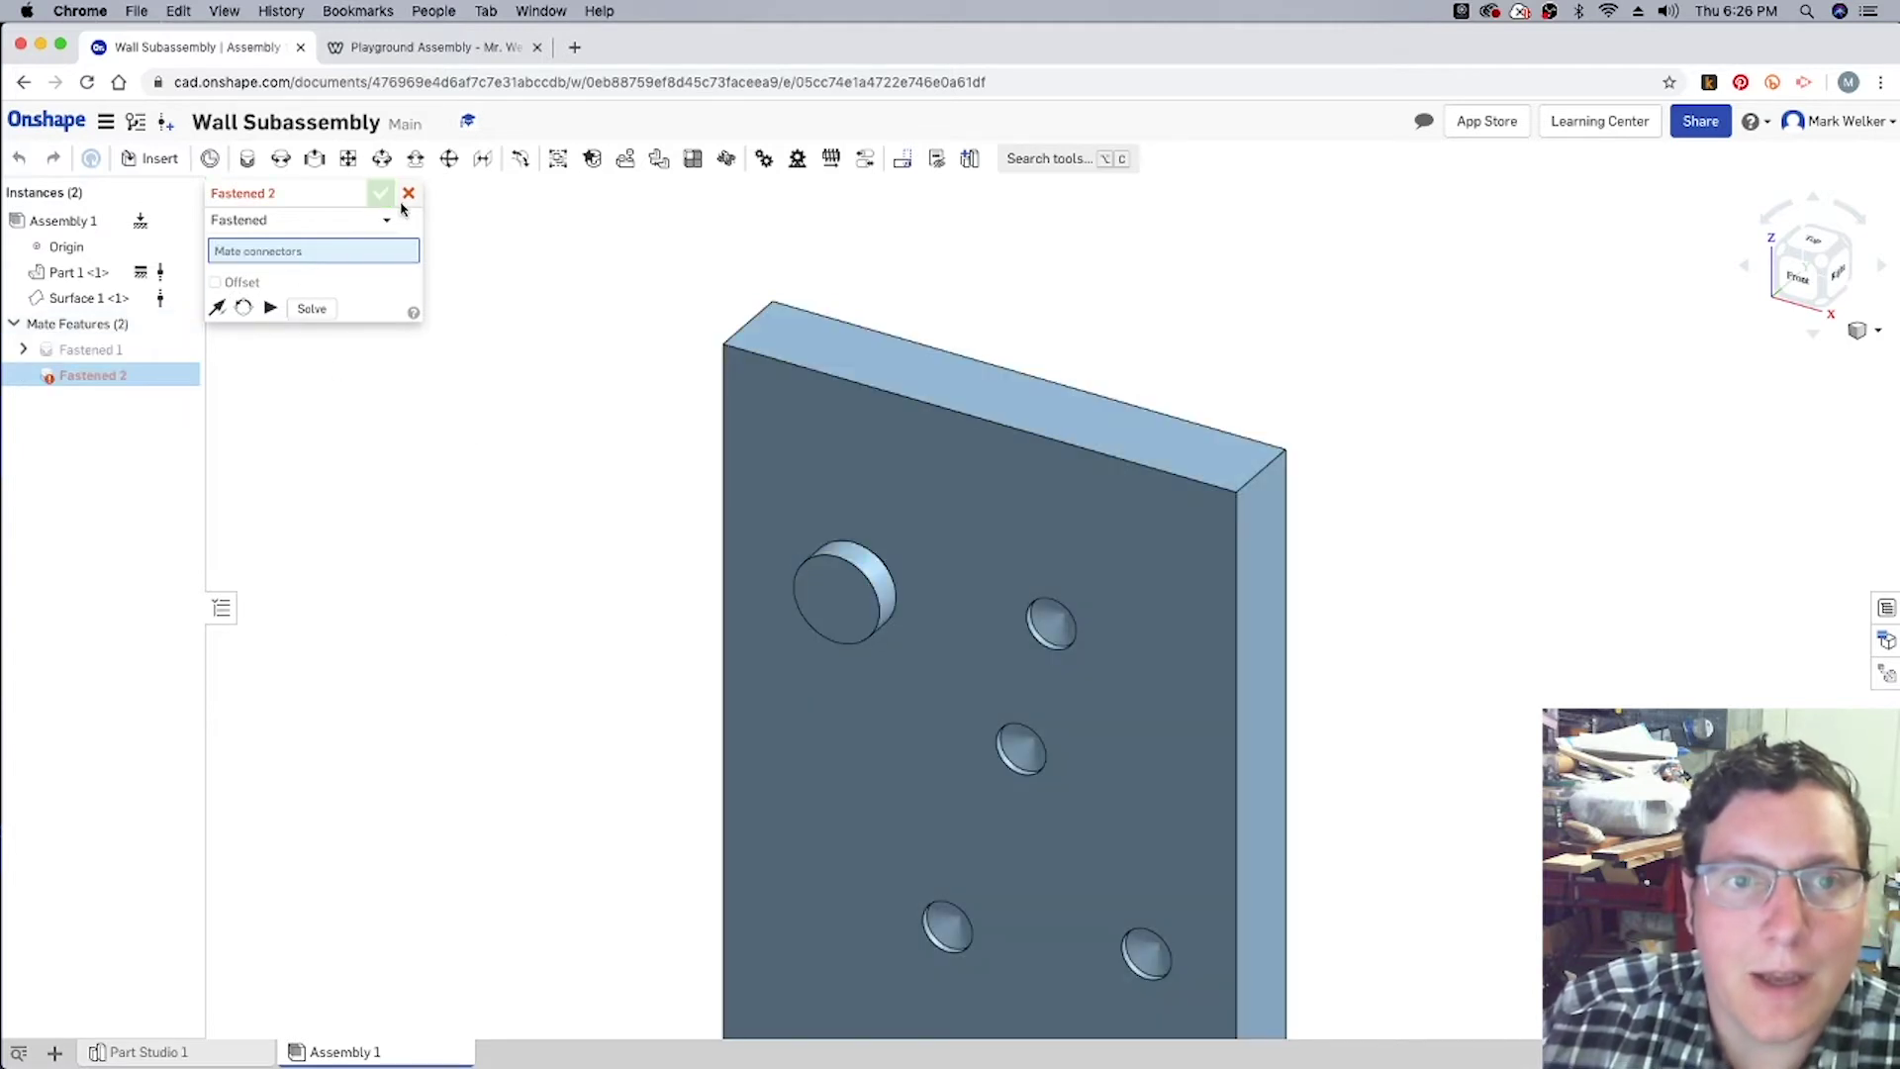
pyautogui.click(407, 195)
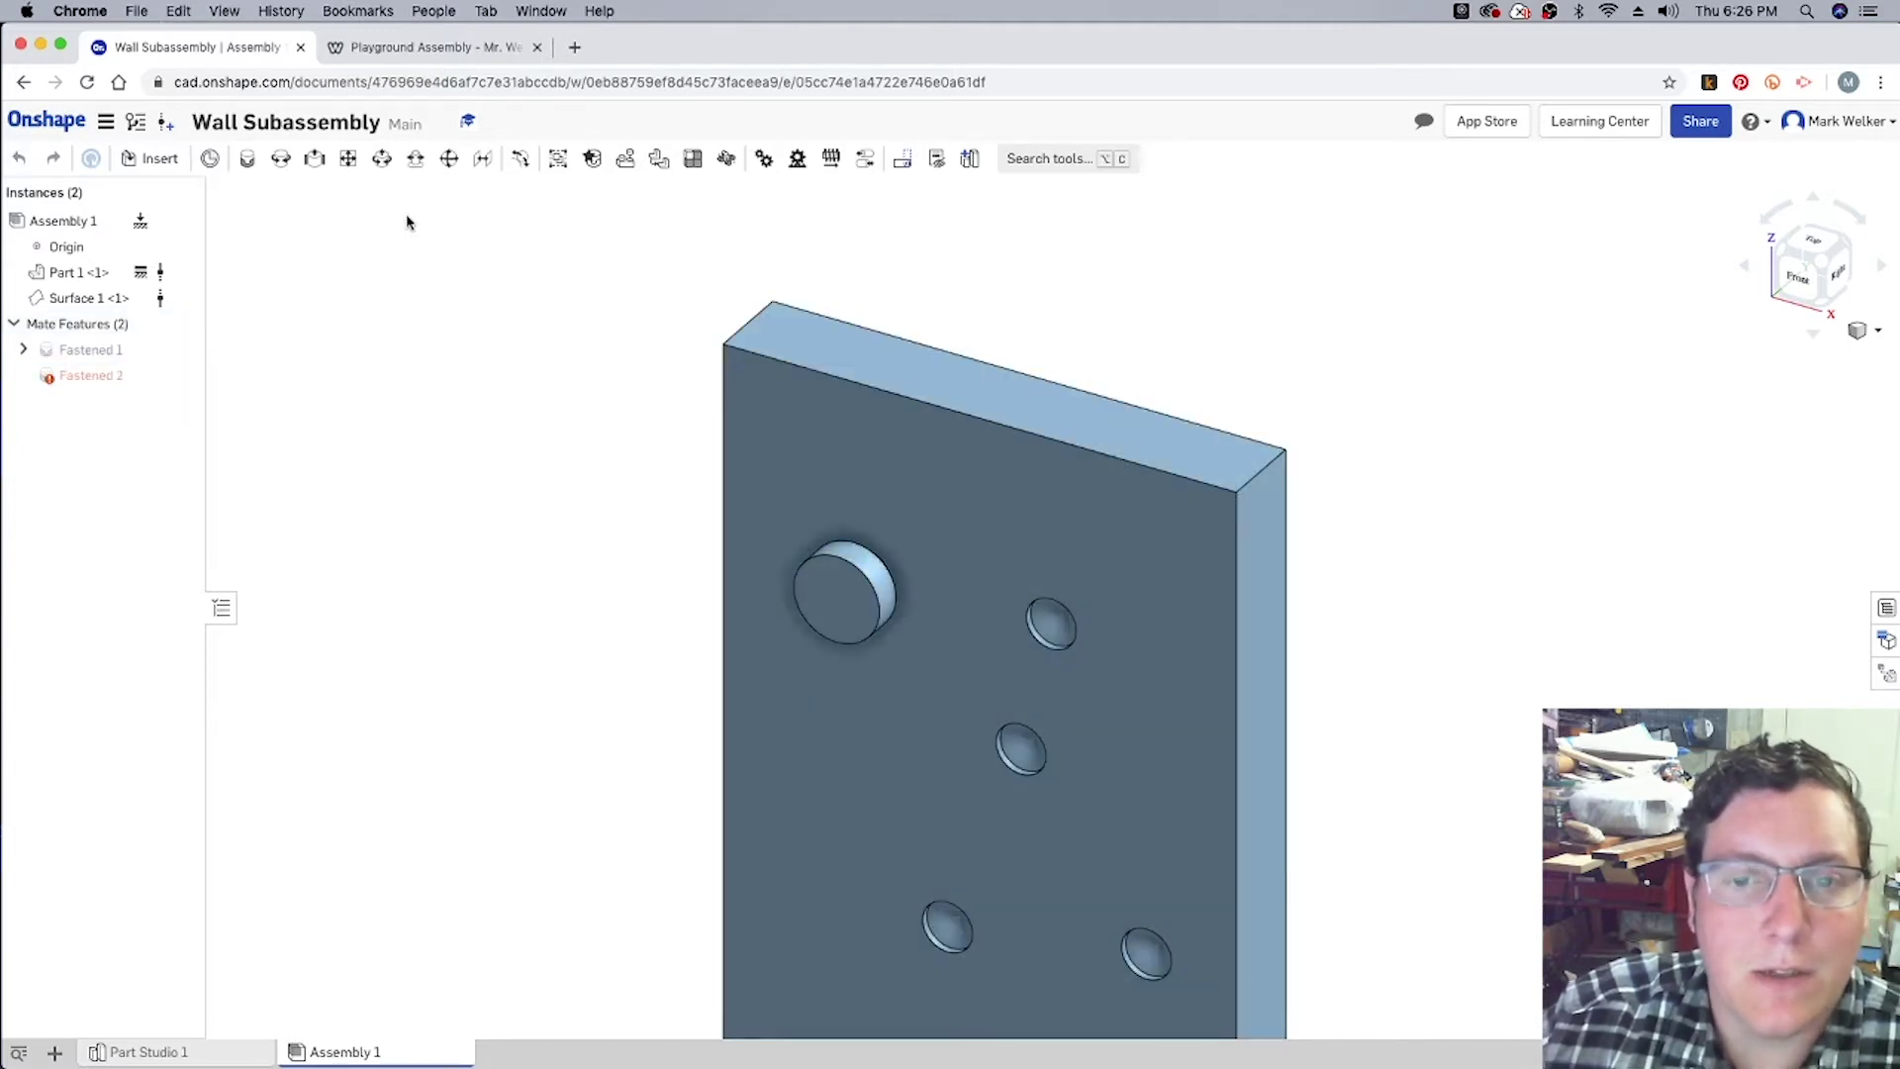
pyautogui.rightClick(842, 598)
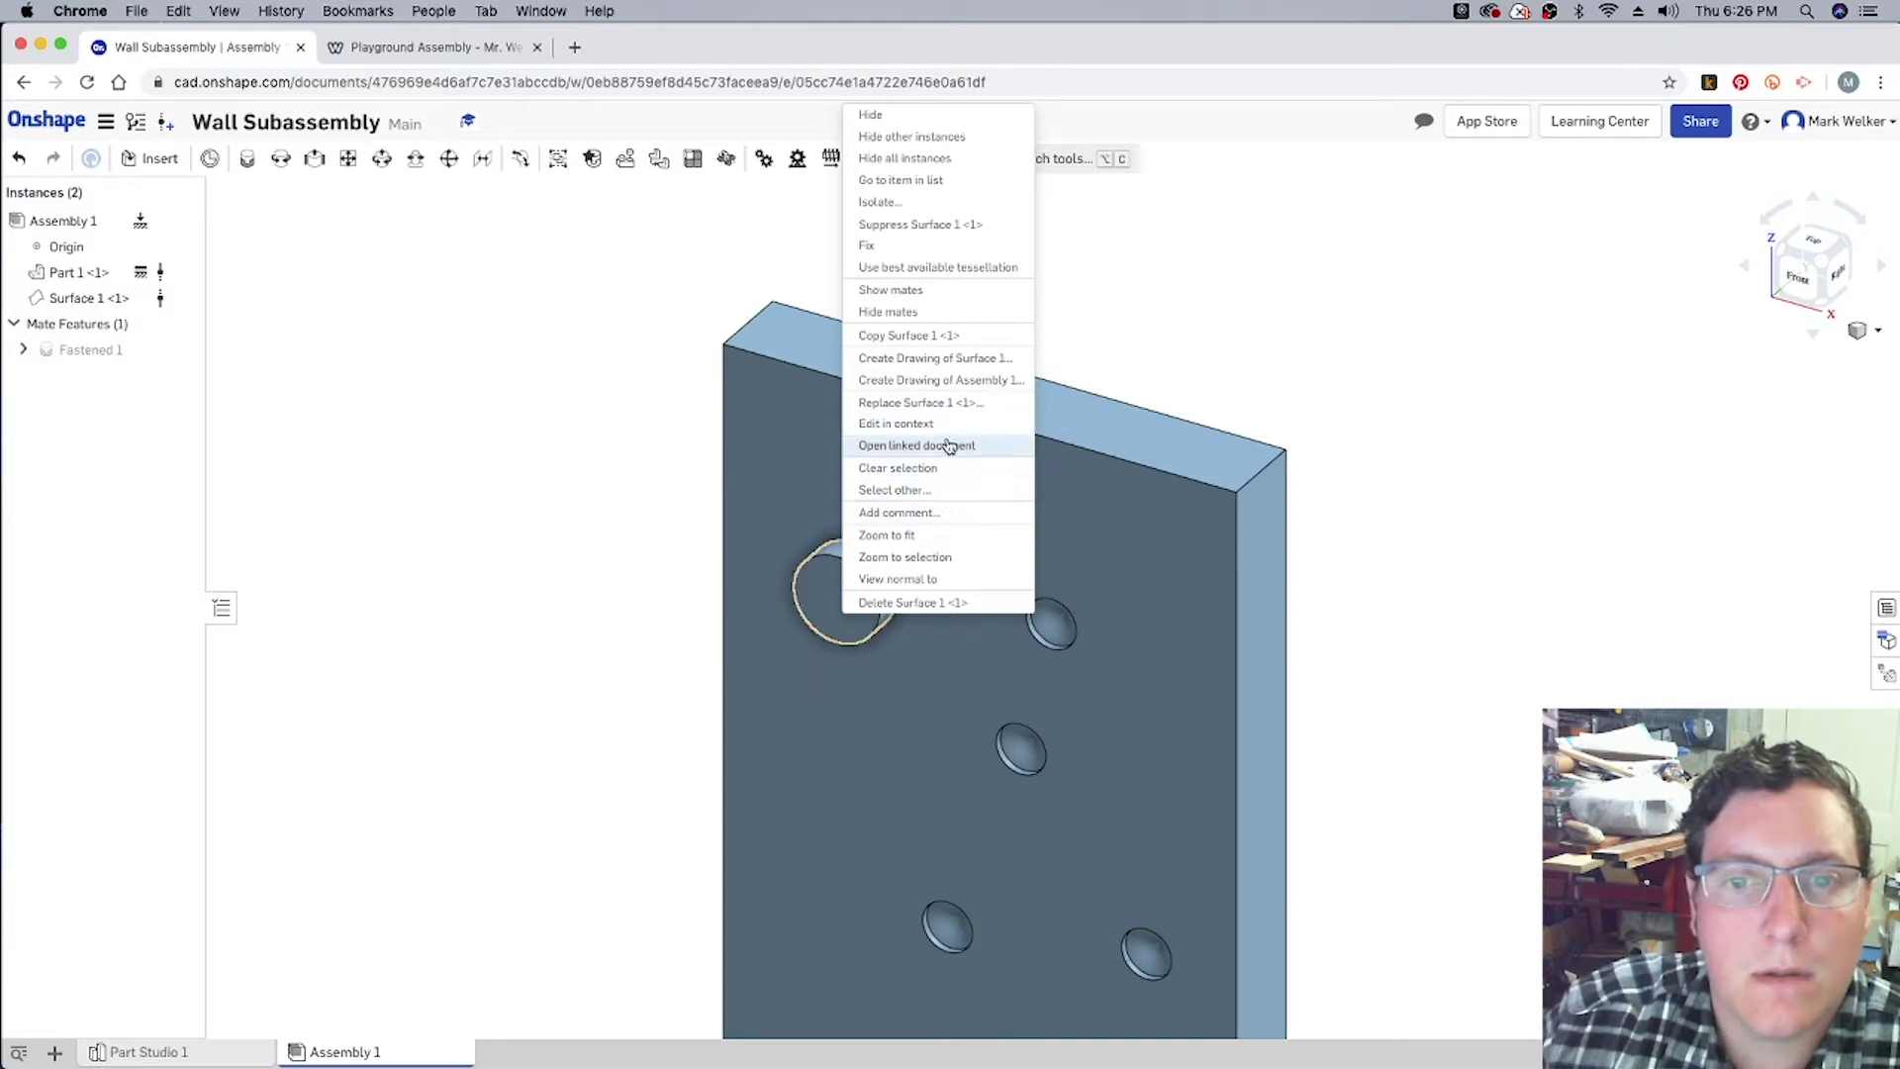
# Step: Copy Surface 1 <1> and paste it as a loose second handle, Surface 1 <2>
pyautogui.click(951, 337)
pyautogui.rightClick(531, 414)
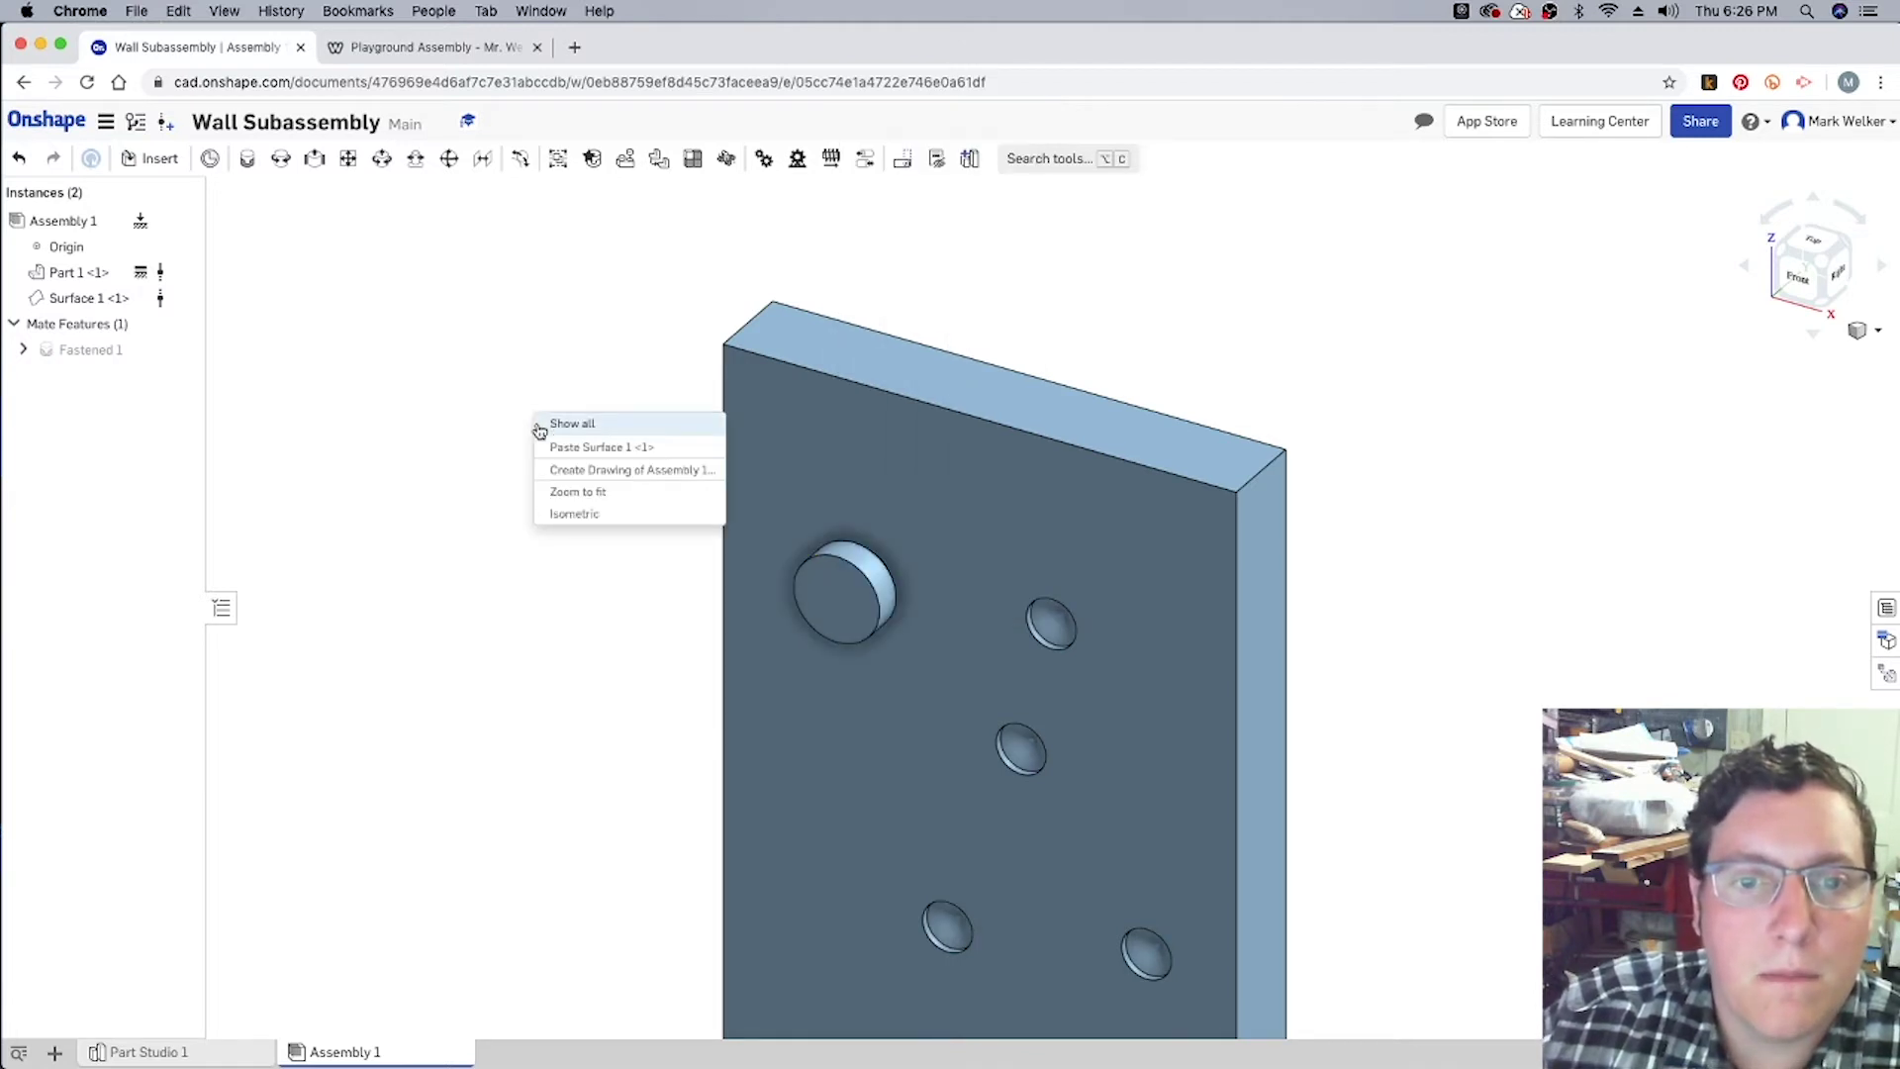
pyautogui.click(597, 447)
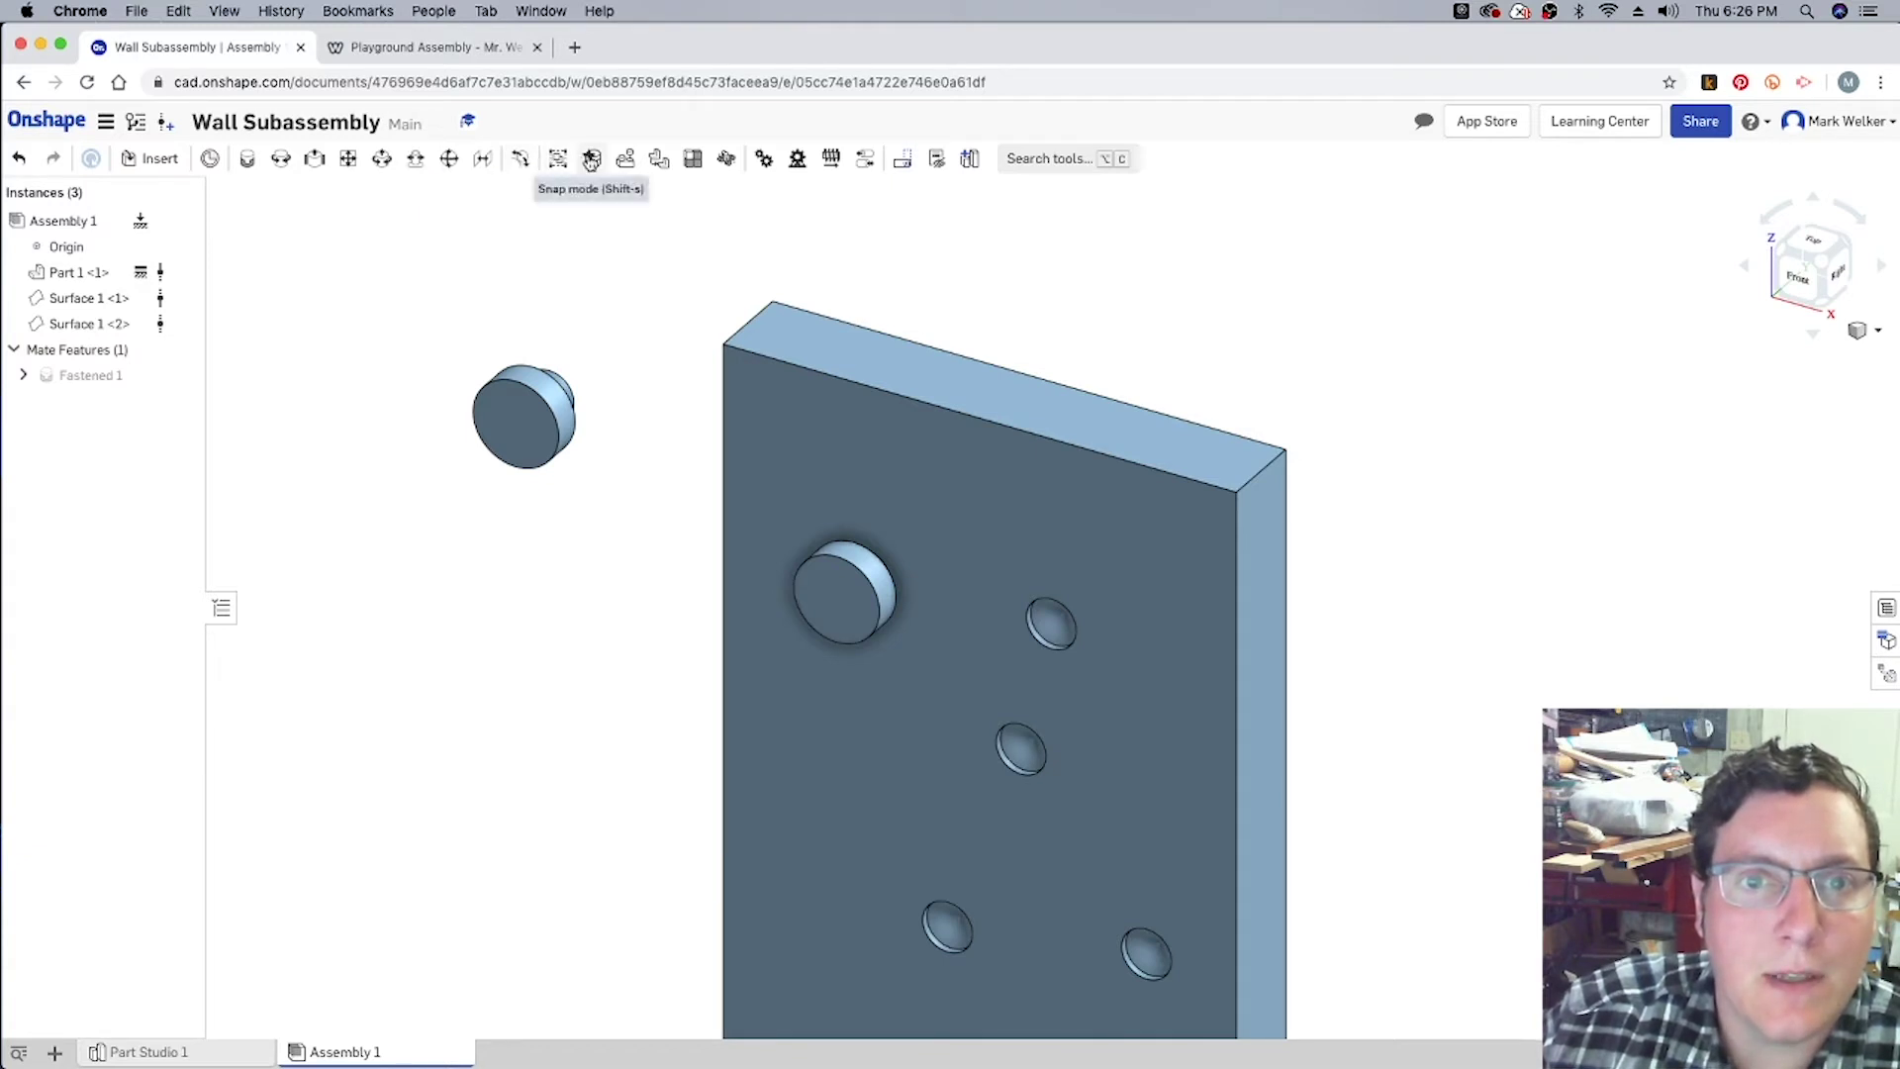
pyautogui.click(591, 160)
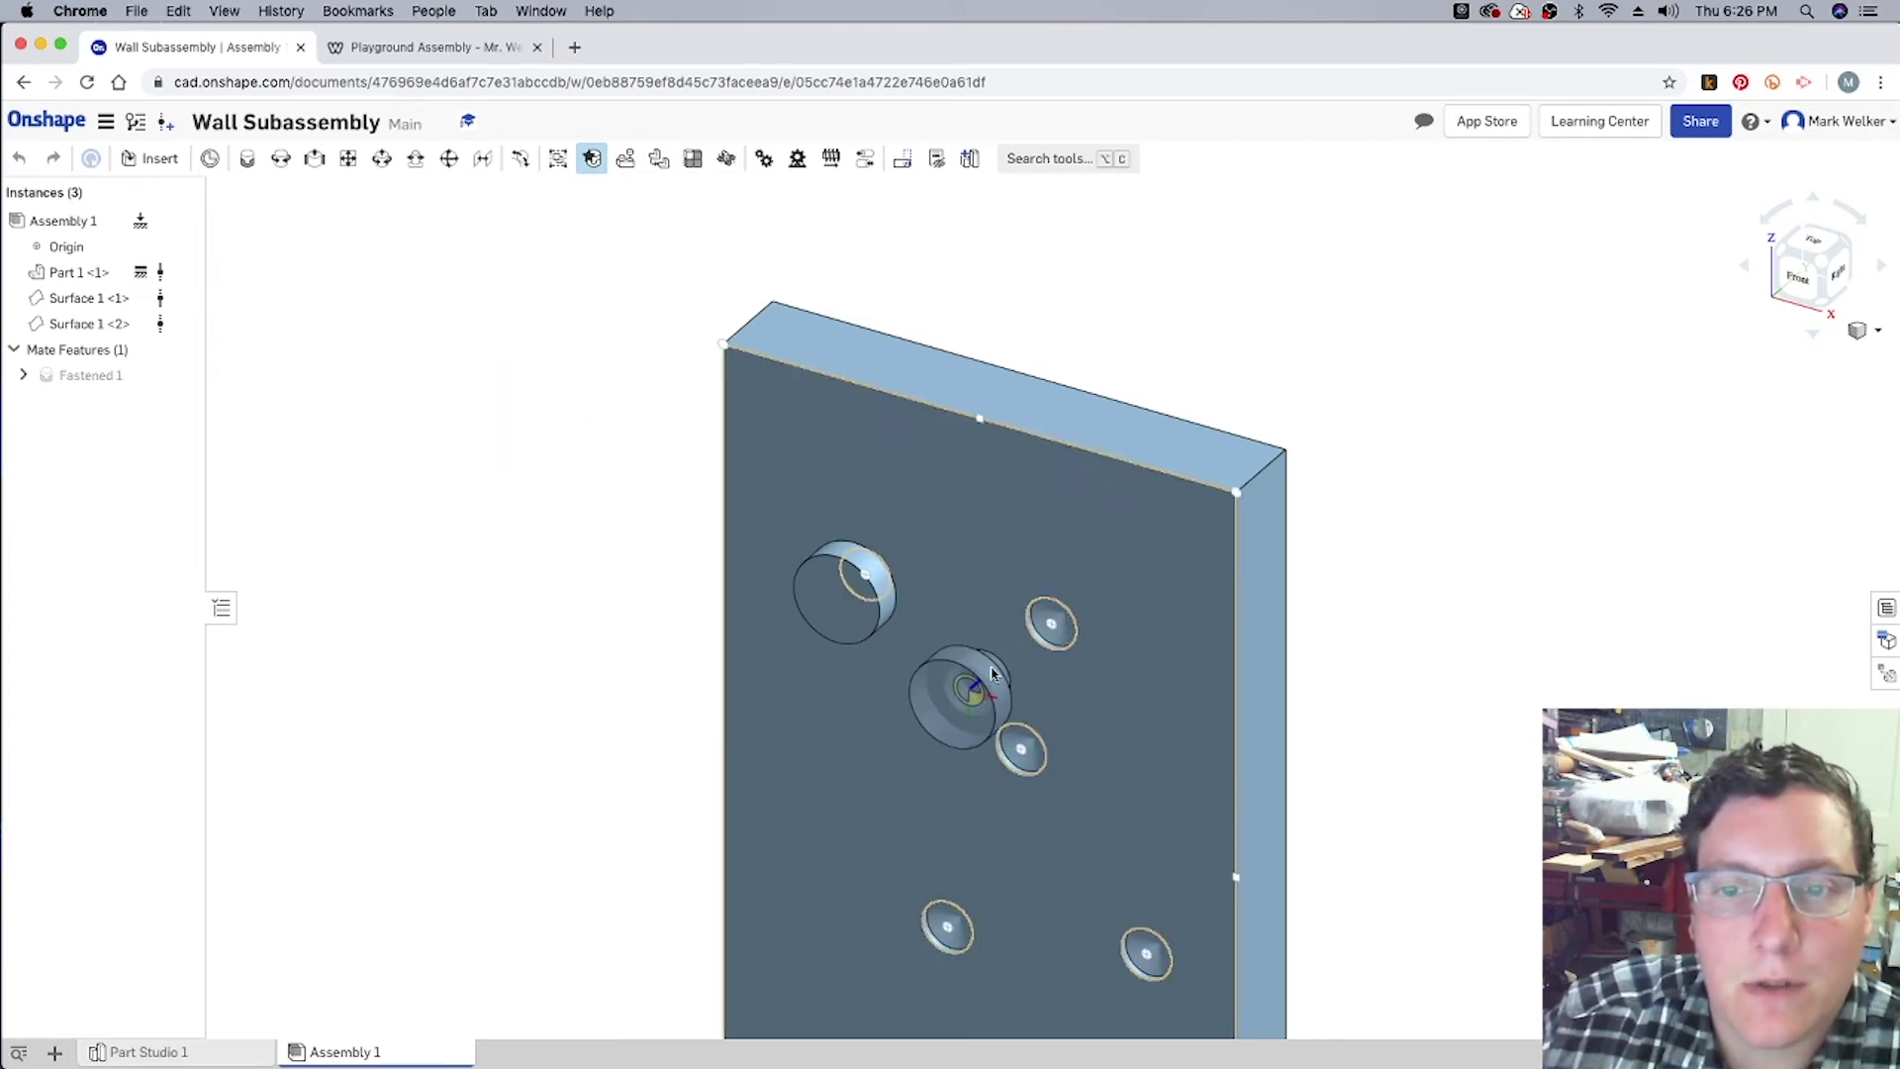
pyautogui.click(1003, 650)
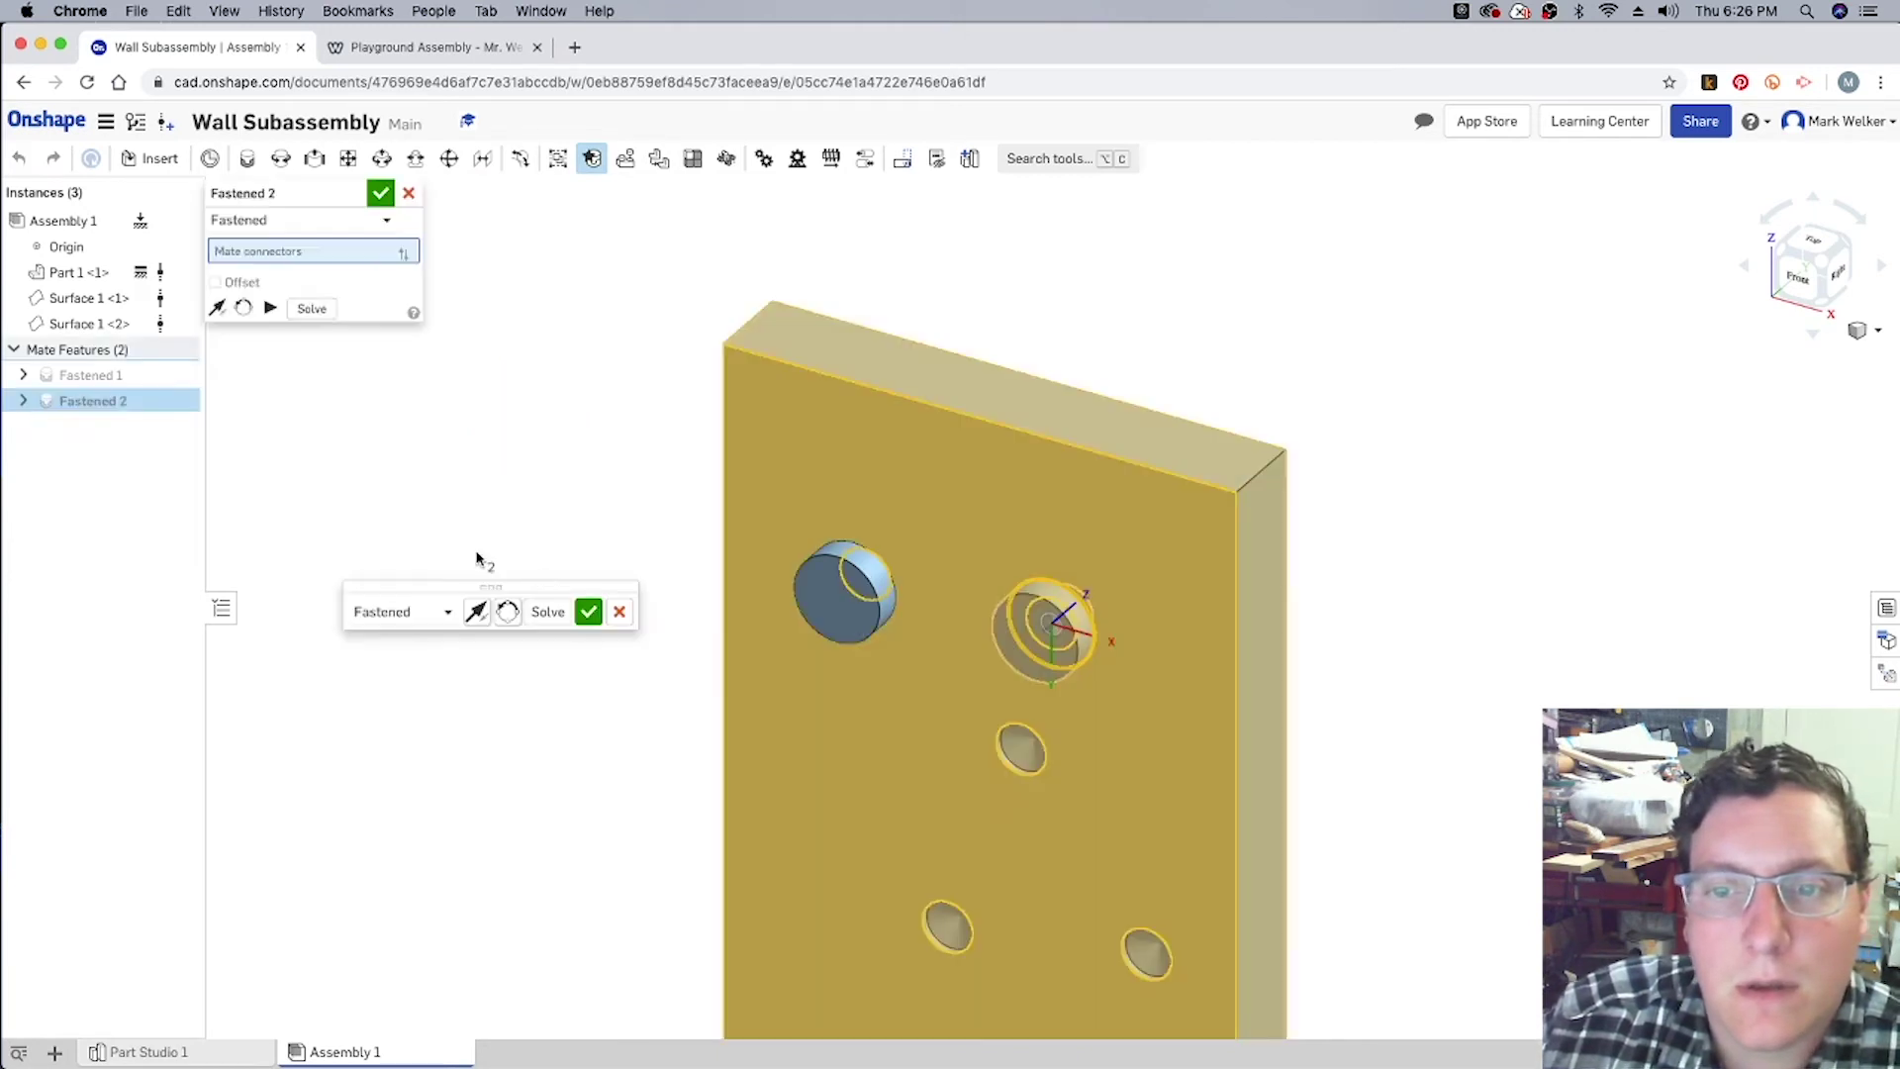
pyautogui.scroll(1, 401, 499)
pyautogui.scroll(-1, 401, 500)
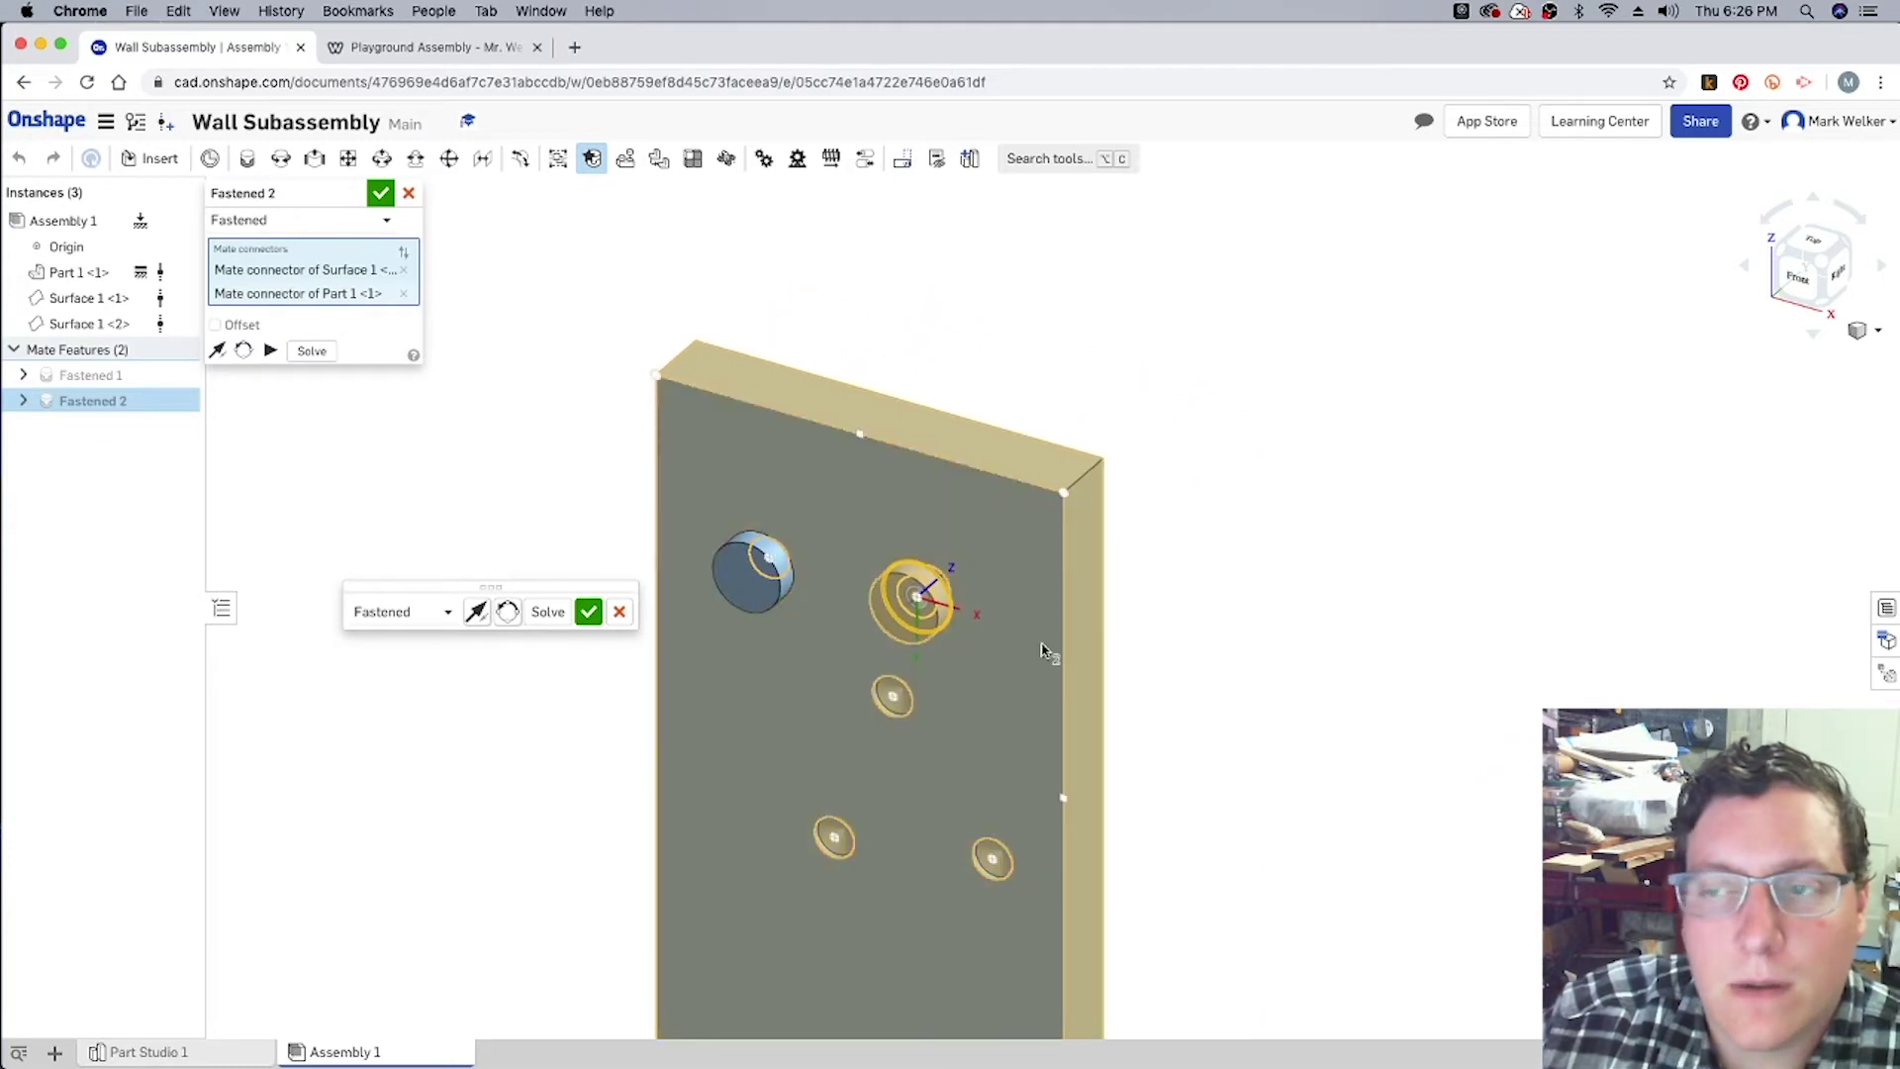
pyautogui.click(1843, 278)
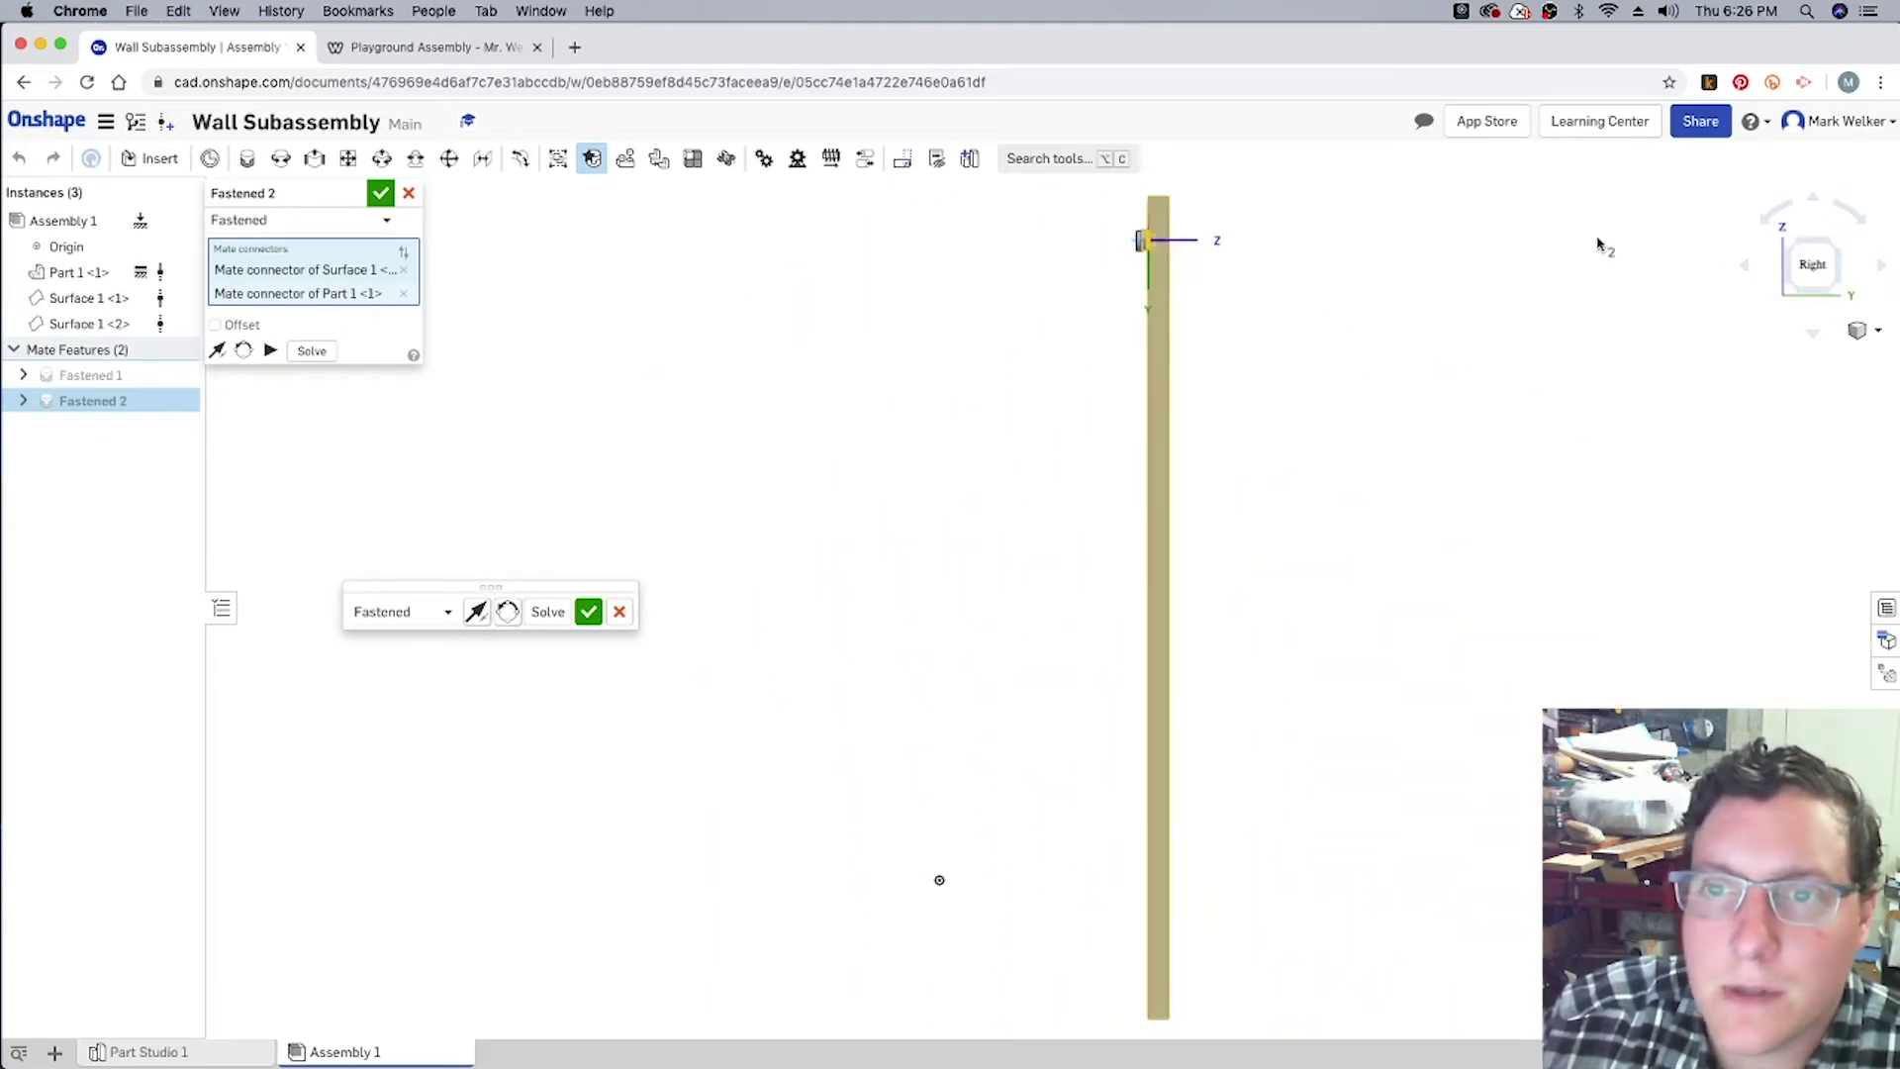
pyautogui.click(1823, 259)
pyautogui.click(1825, 261)
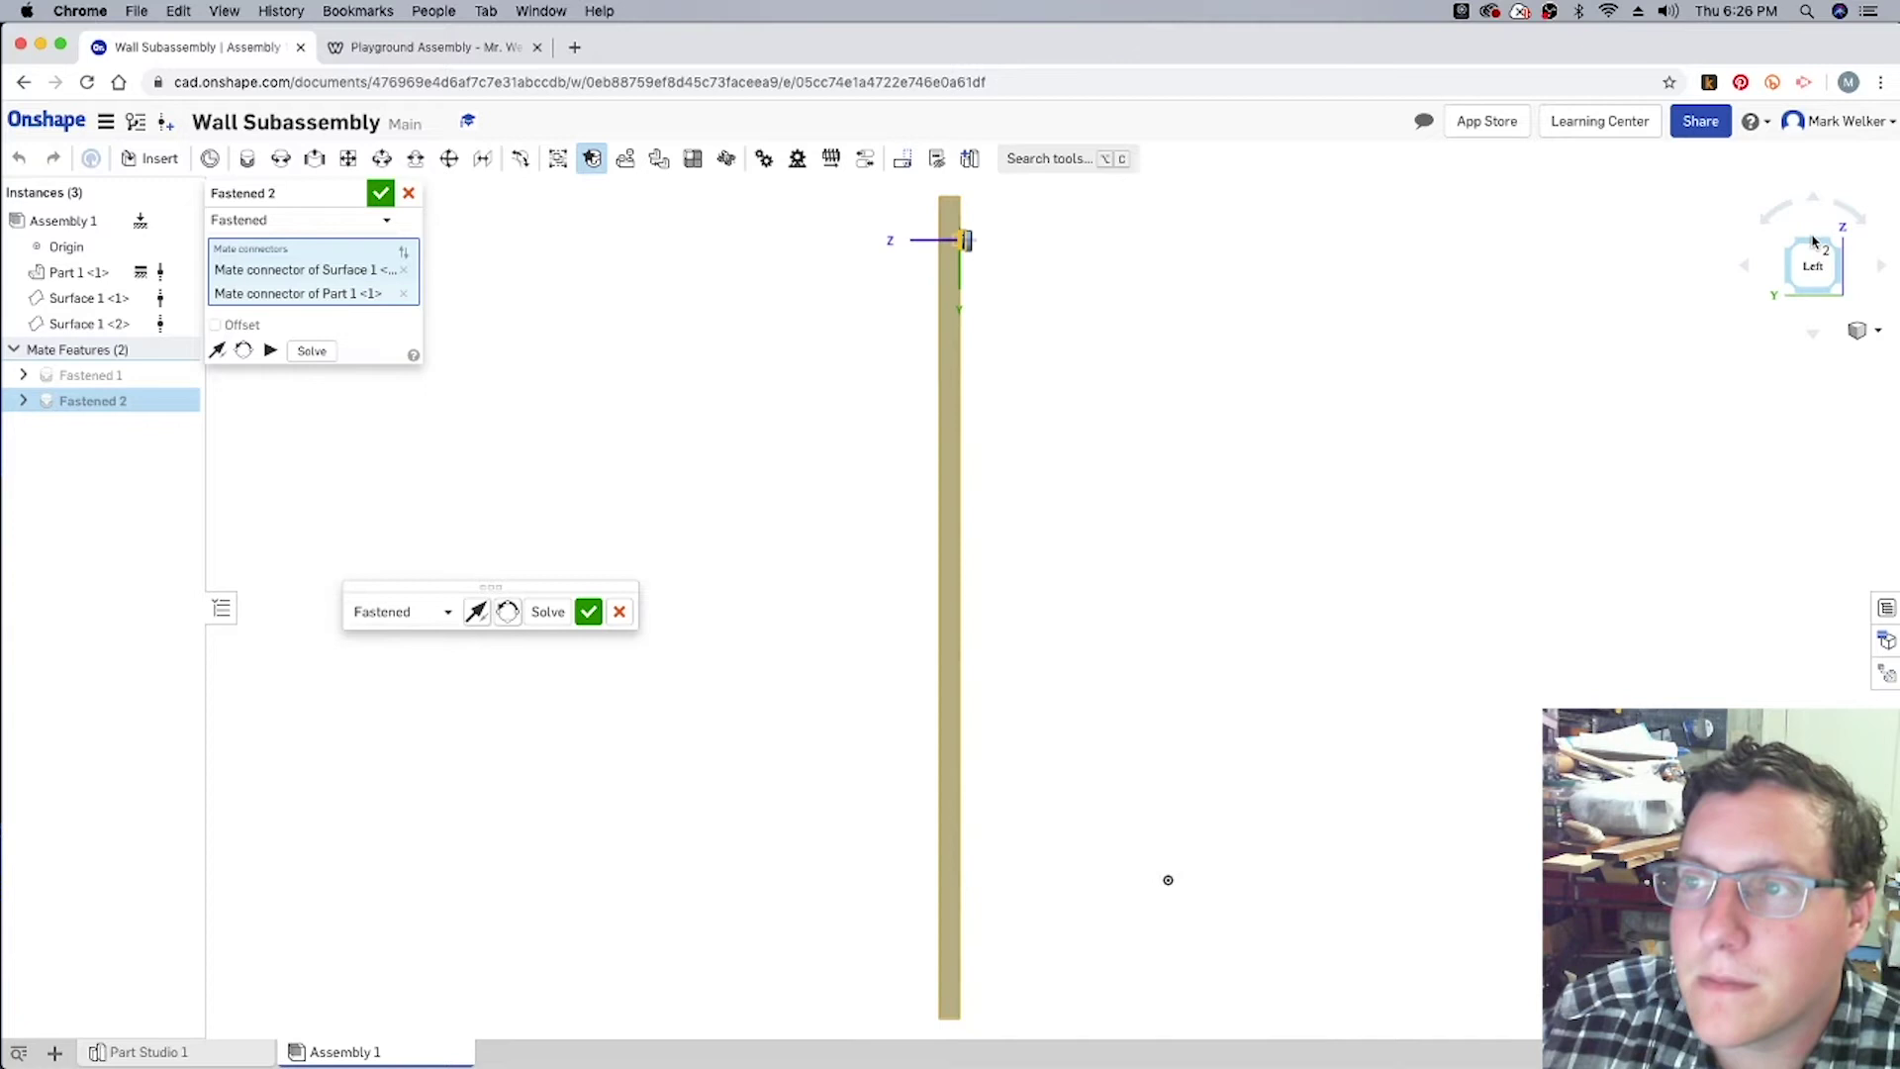
pyautogui.click(1829, 258)
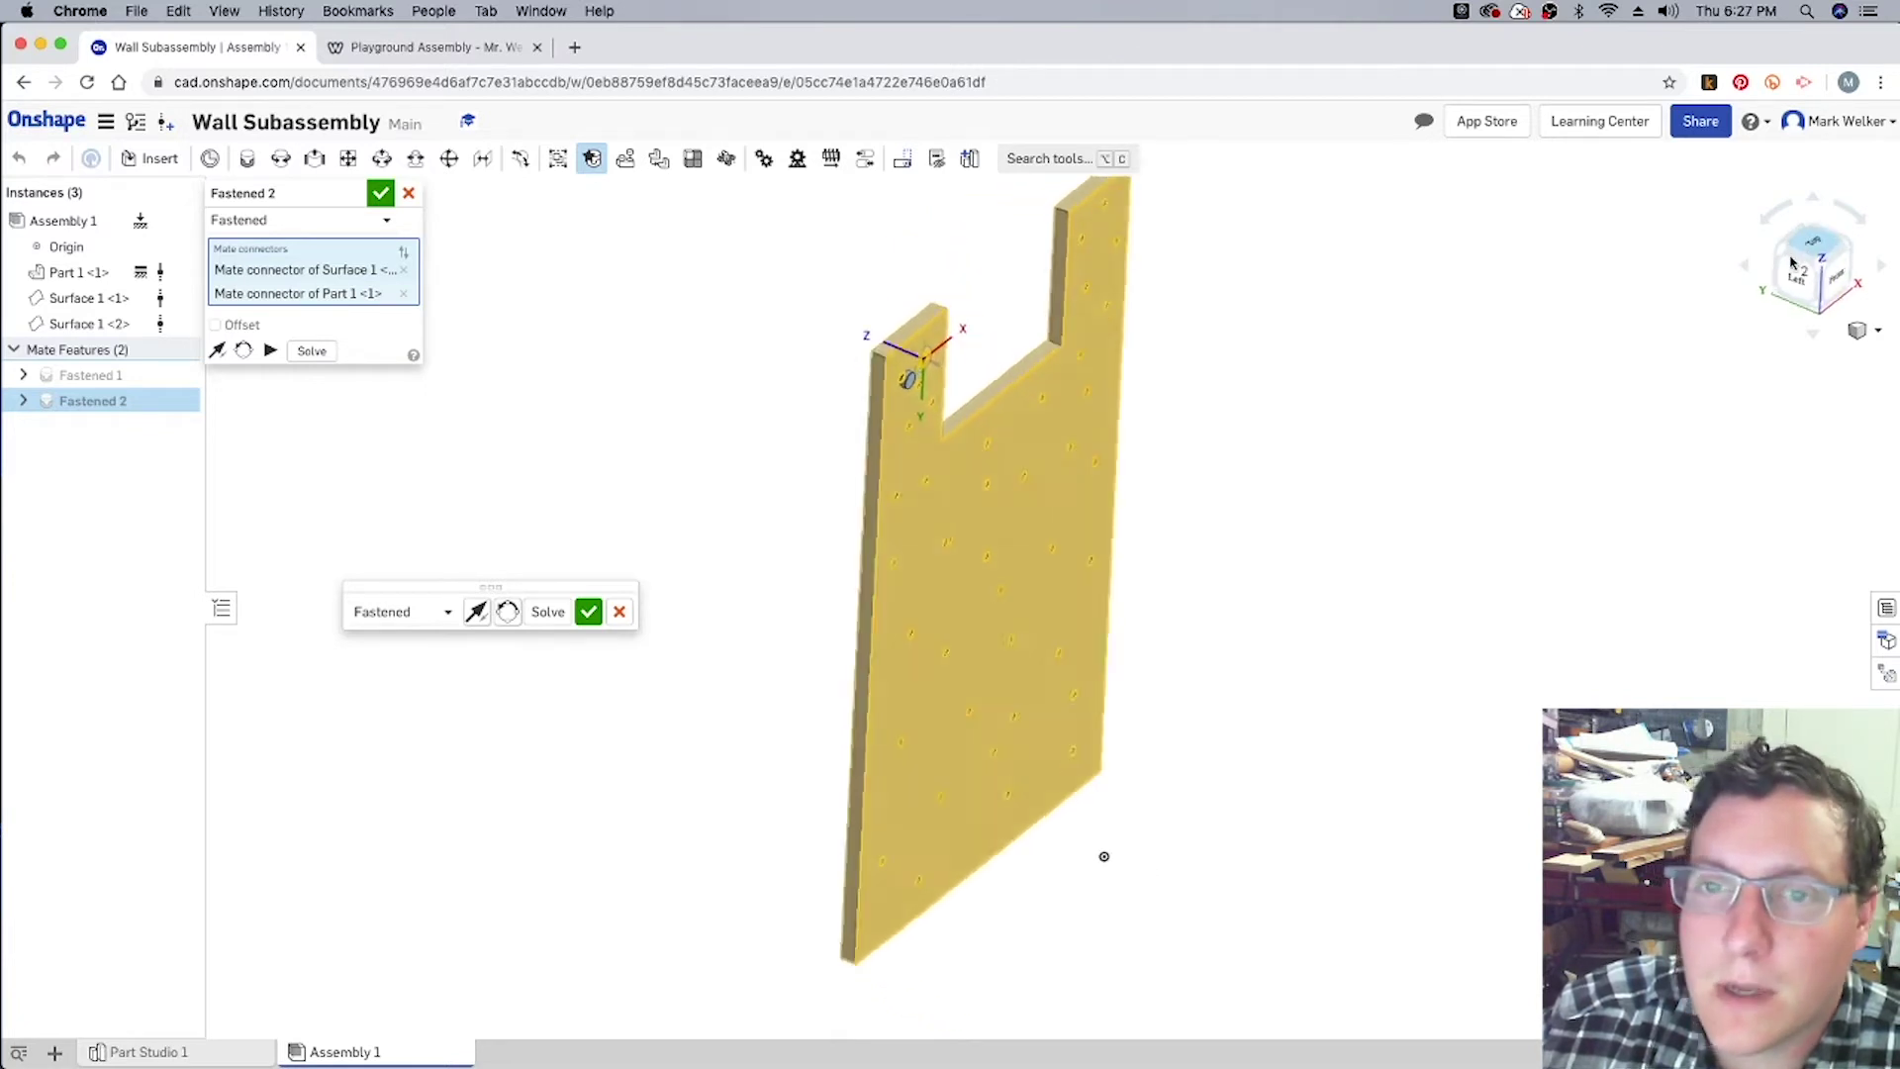
pyautogui.scroll(-3, 1302, 493)
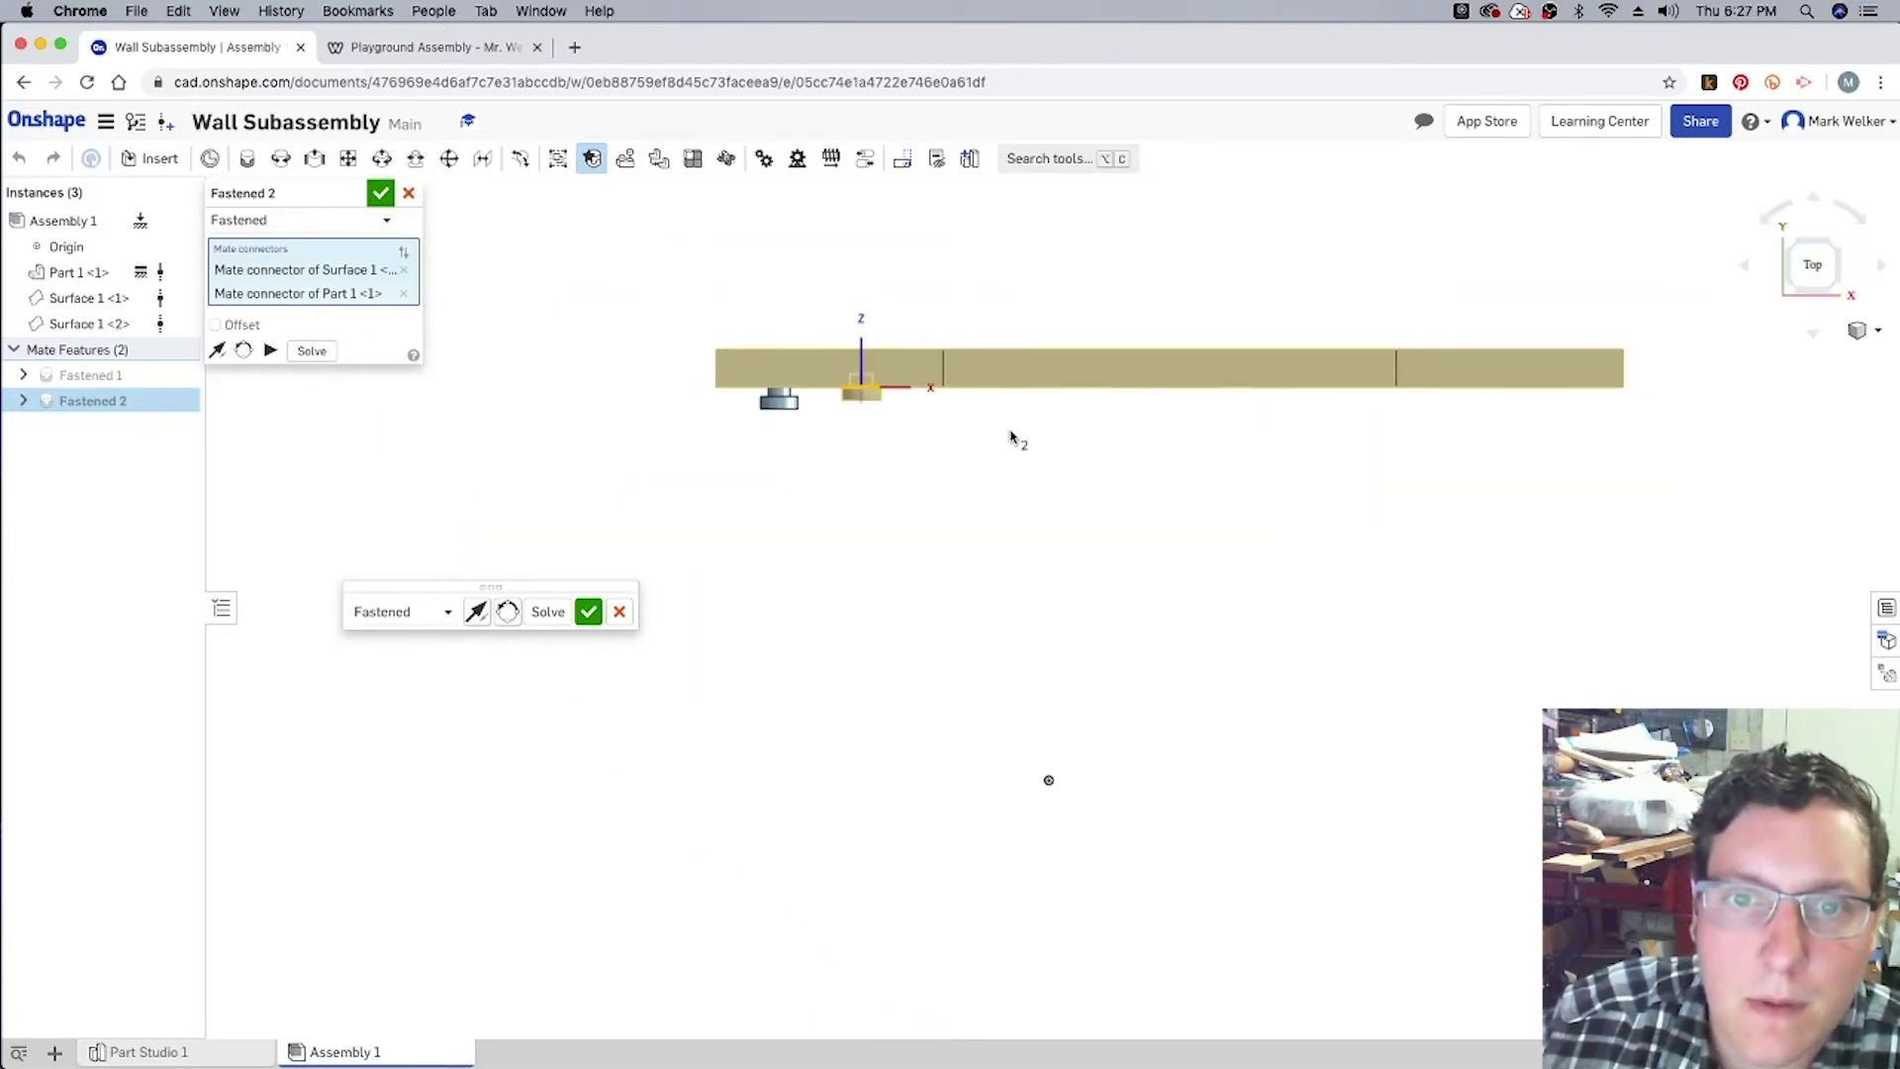
pyautogui.scroll(5, 848, 390)
pyautogui.scroll(2, 829, 396)
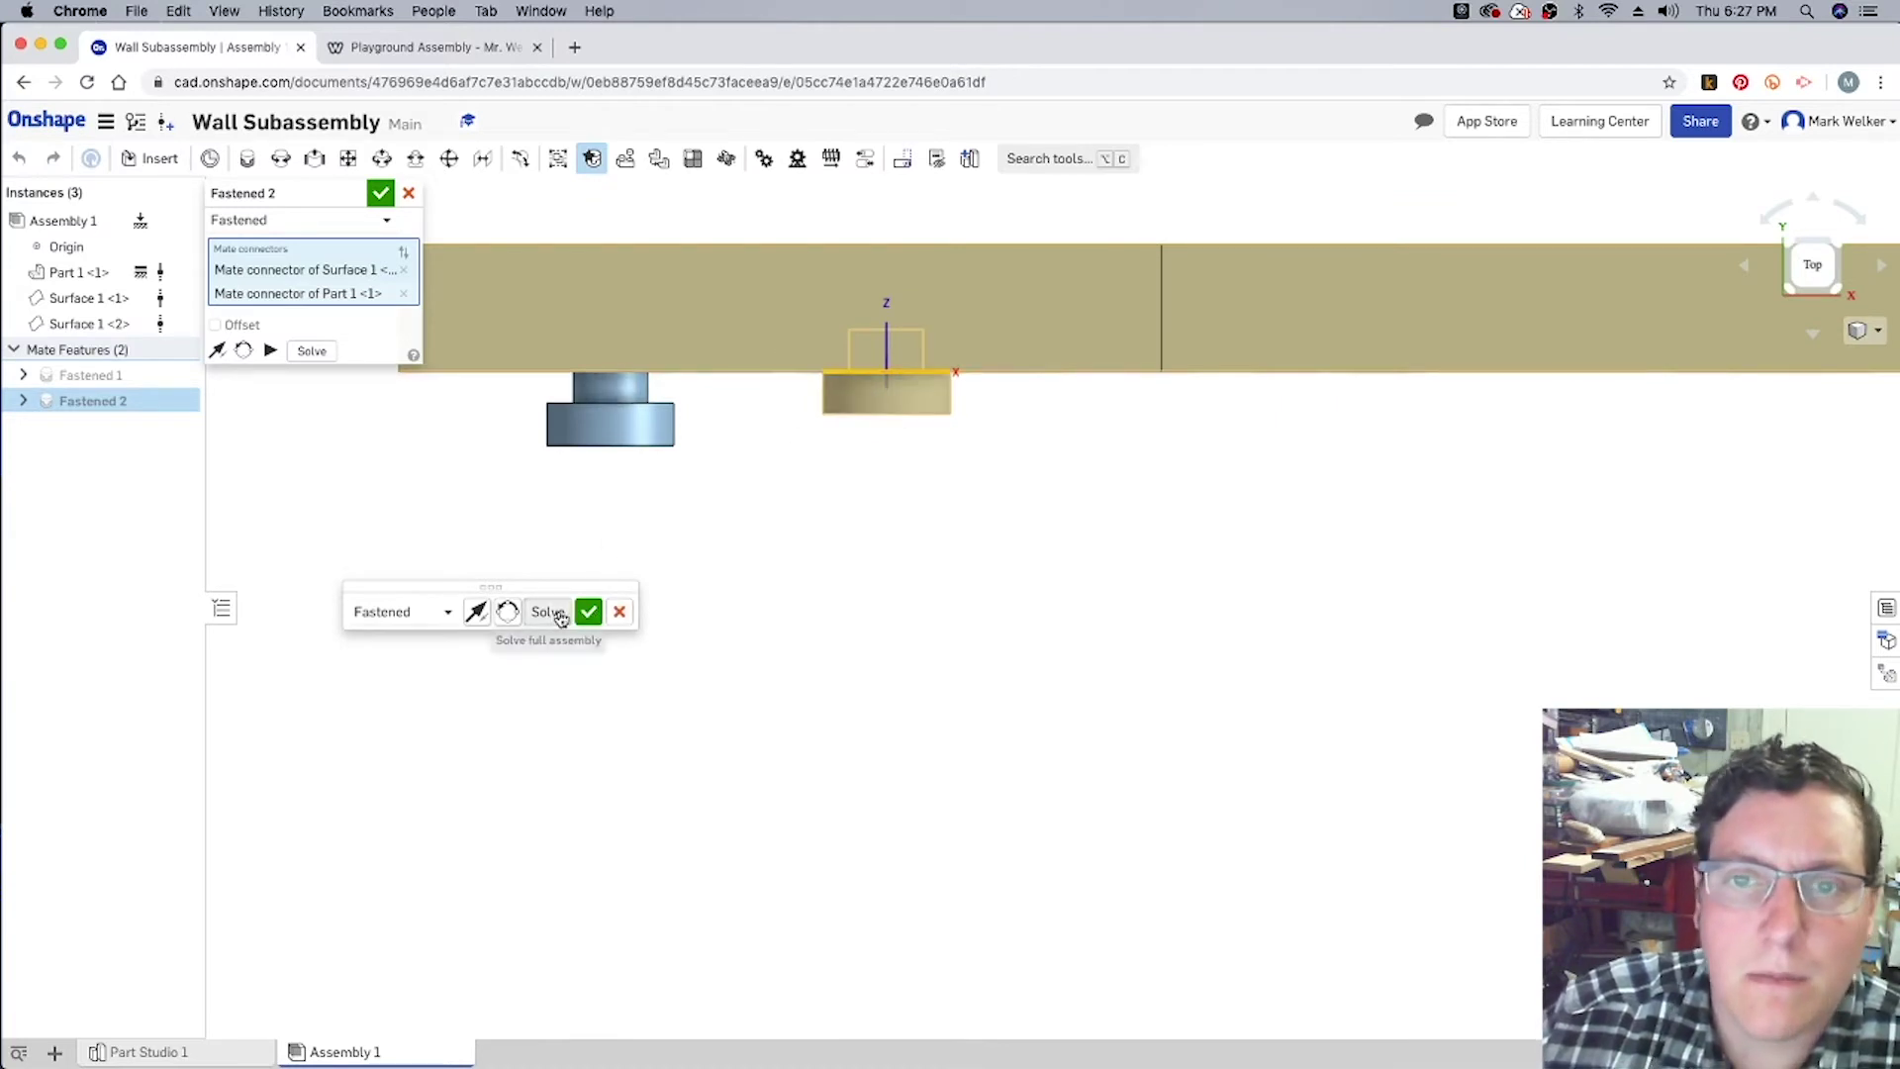
pyautogui.click(590, 613)
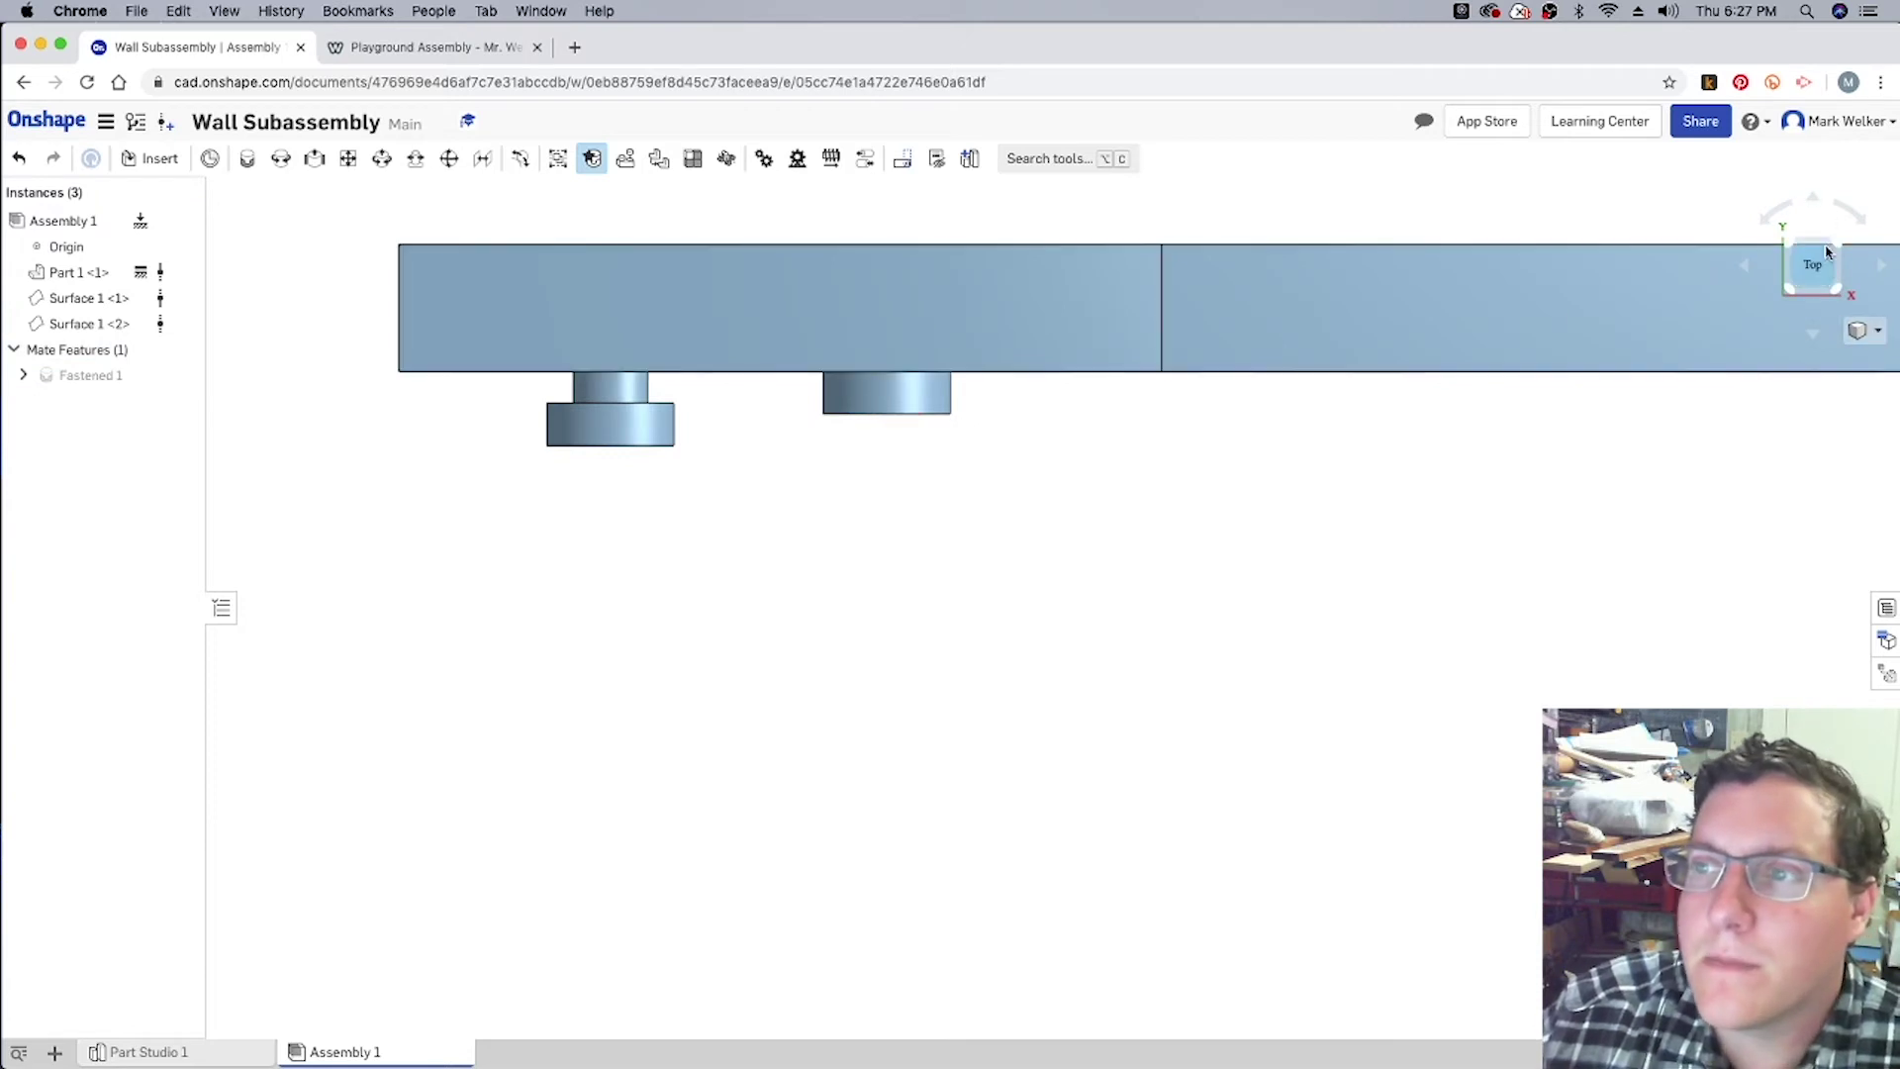
pyautogui.click(1838, 289)
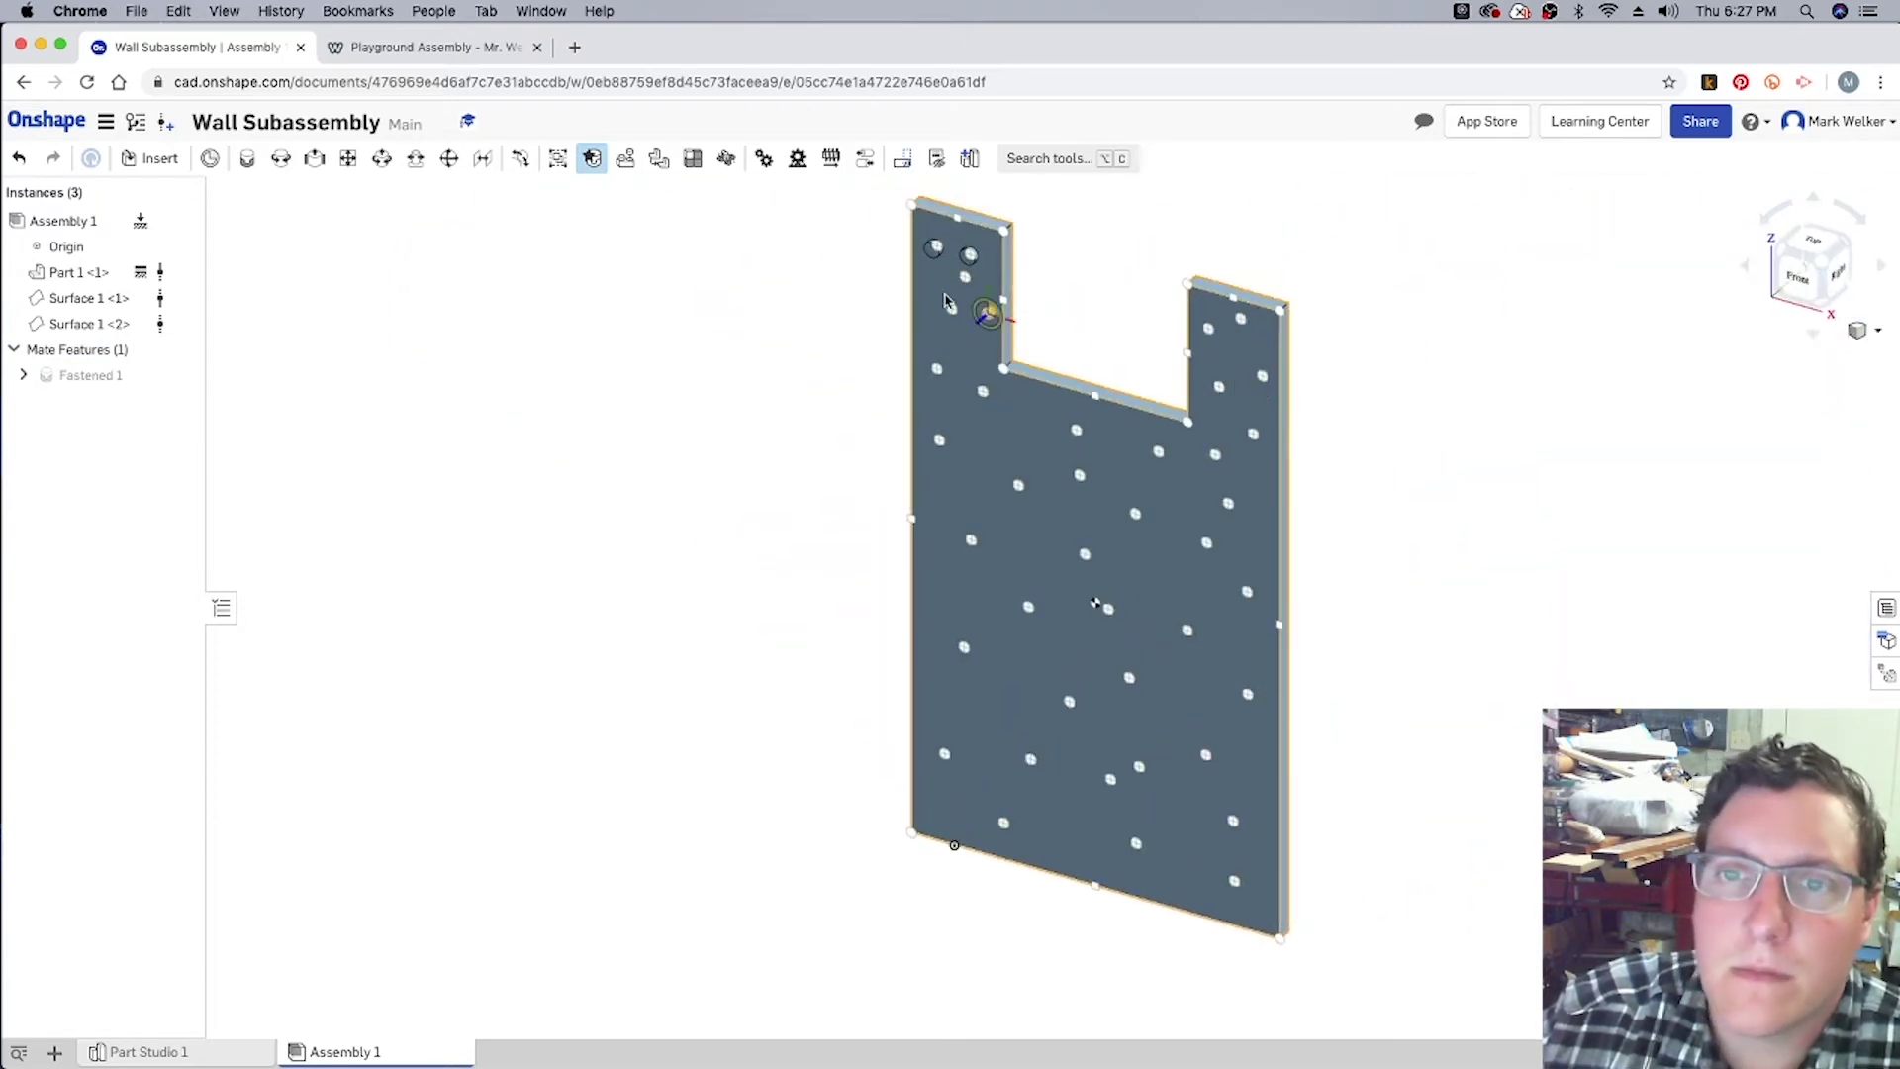
pyautogui.scroll(5, 975, 287)
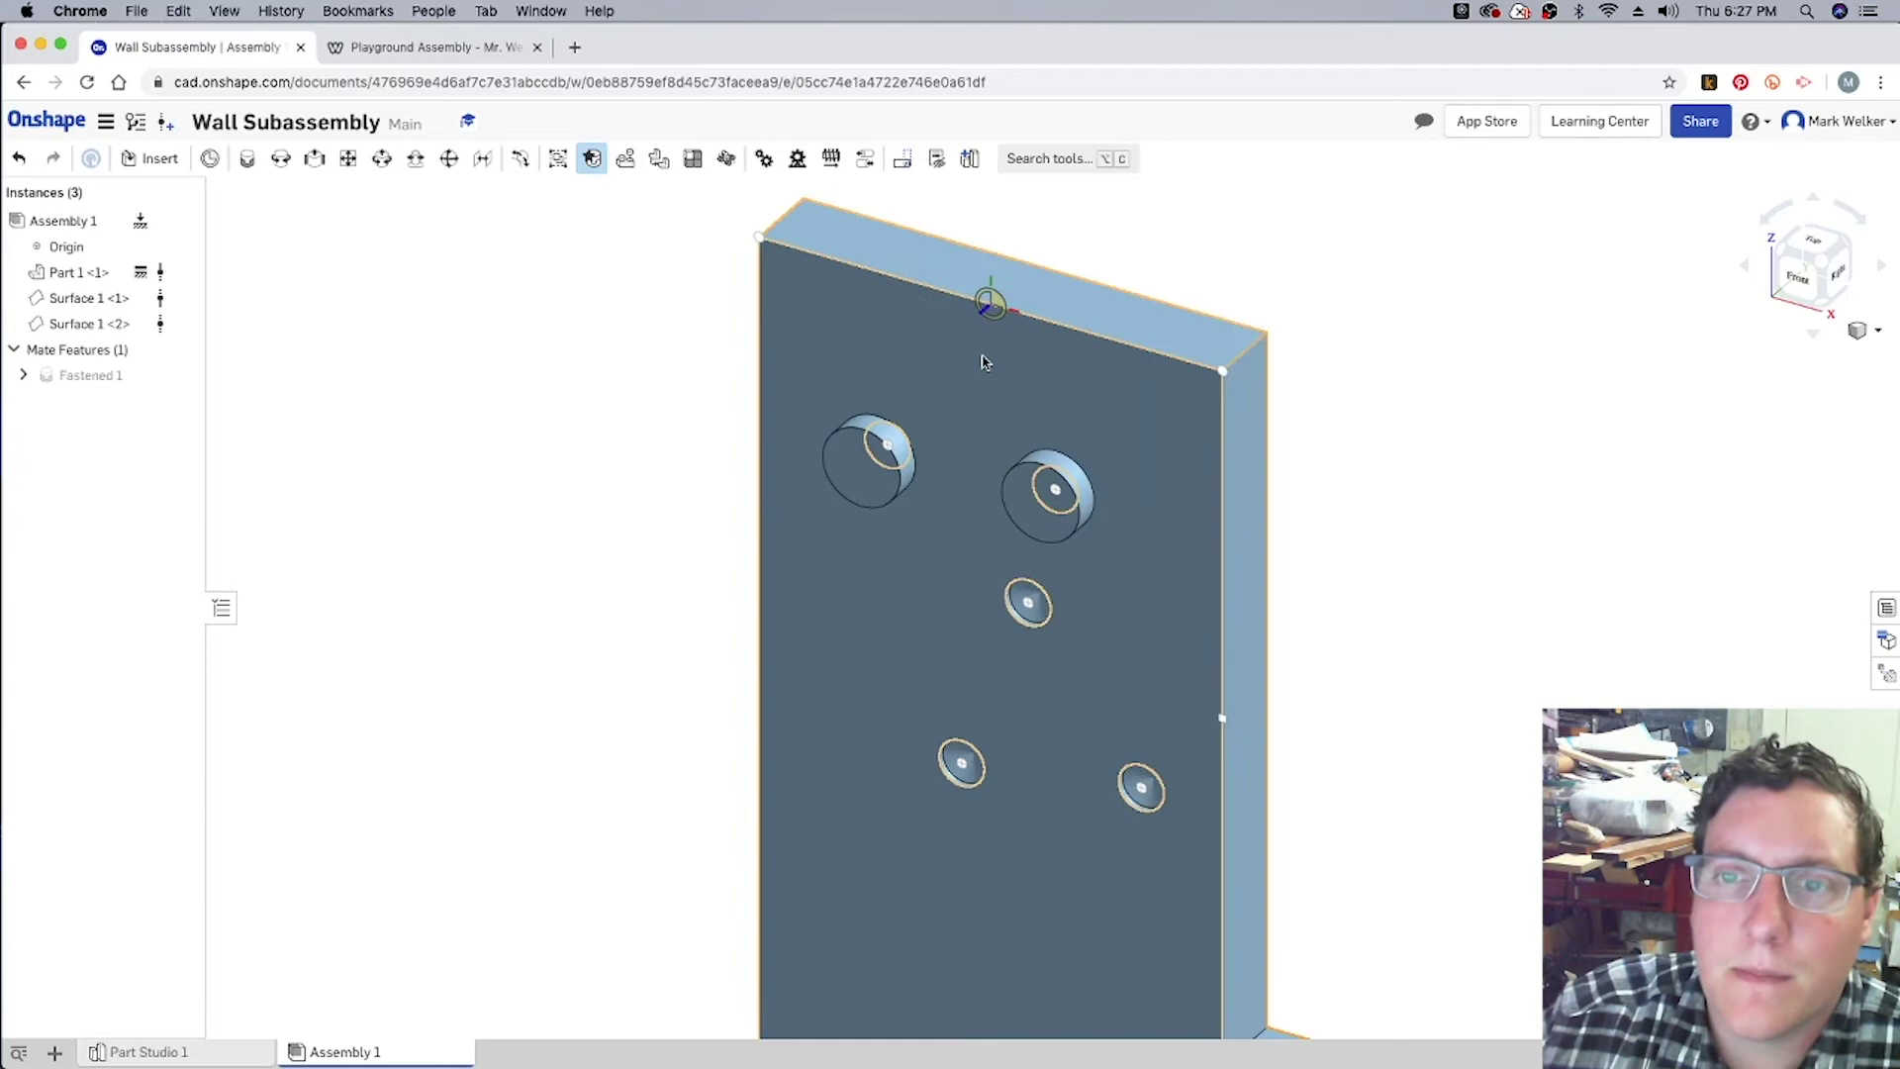
pyautogui.moveTo(1047, 495); pyautogui.dragTo(579, 302)
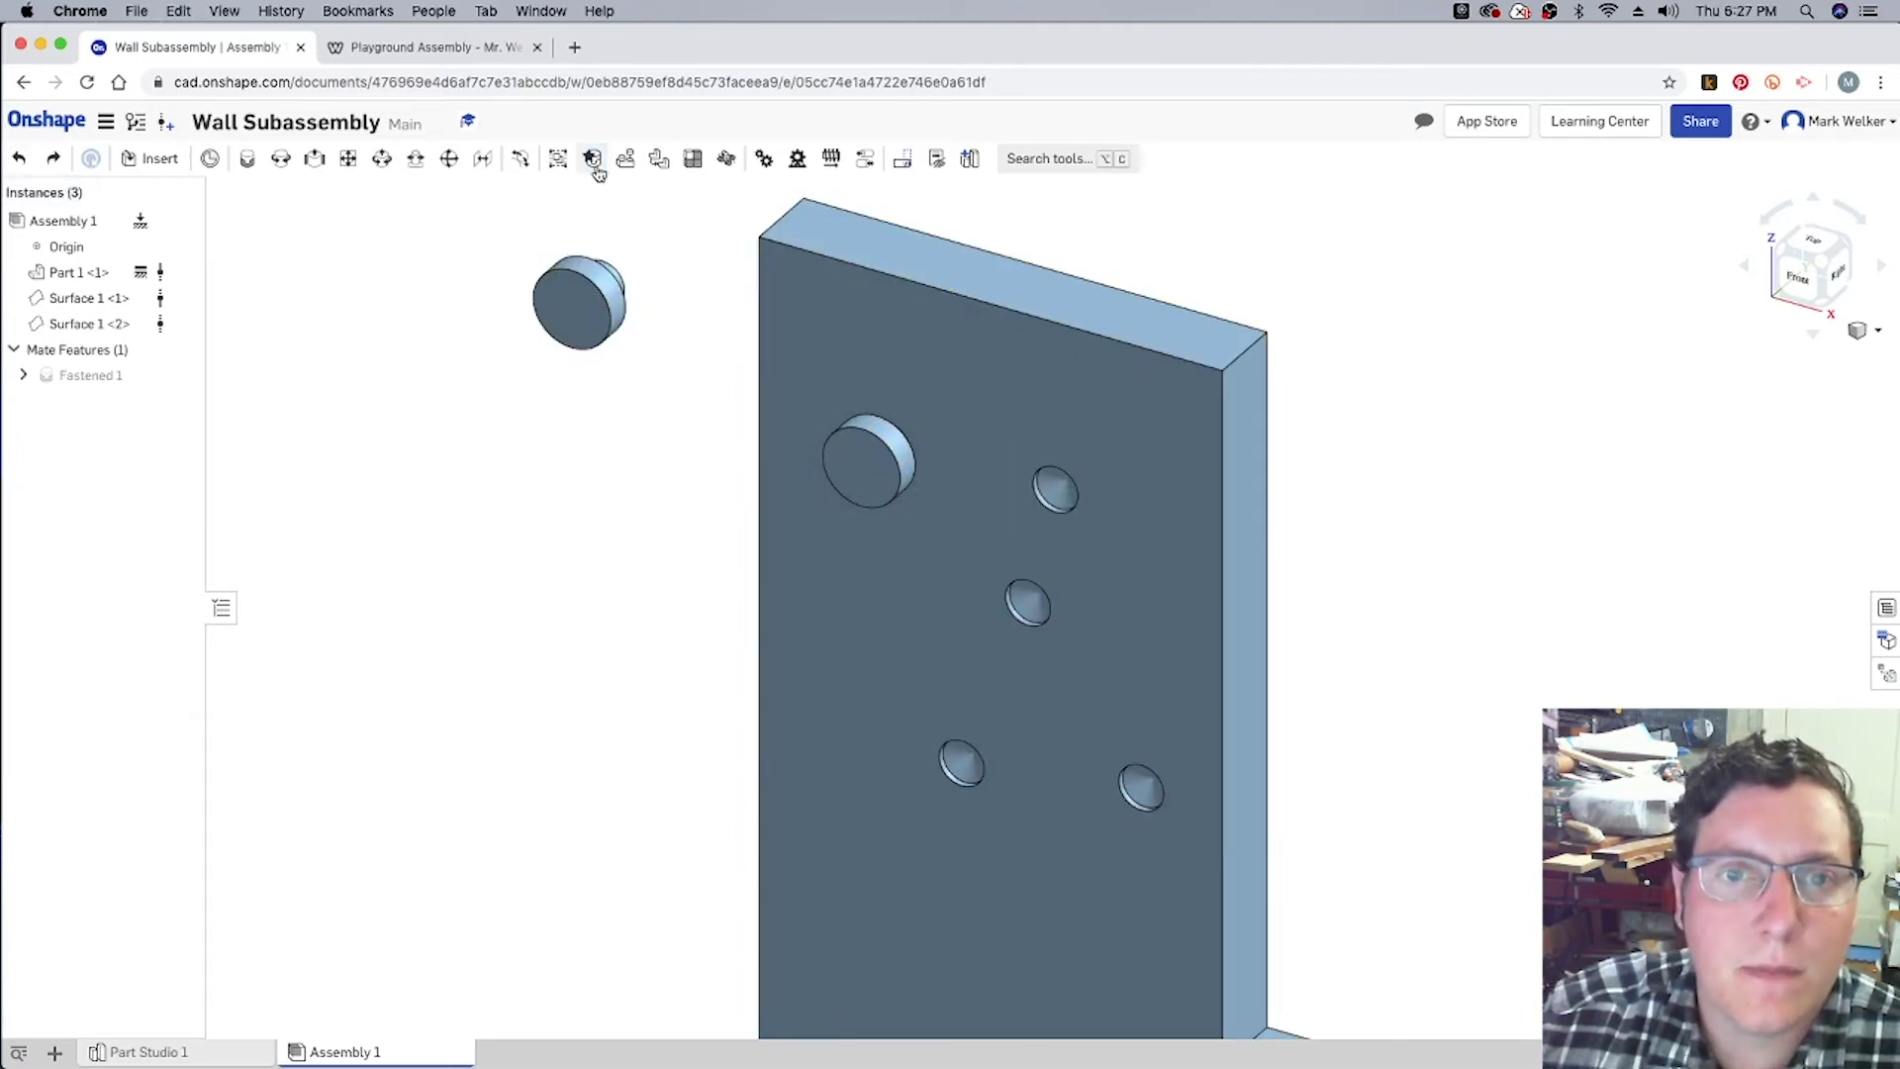
# Step: Undo and redo dragging the second handle out, leaving it loose beside the wall panel
pyautogui.press('super+z')
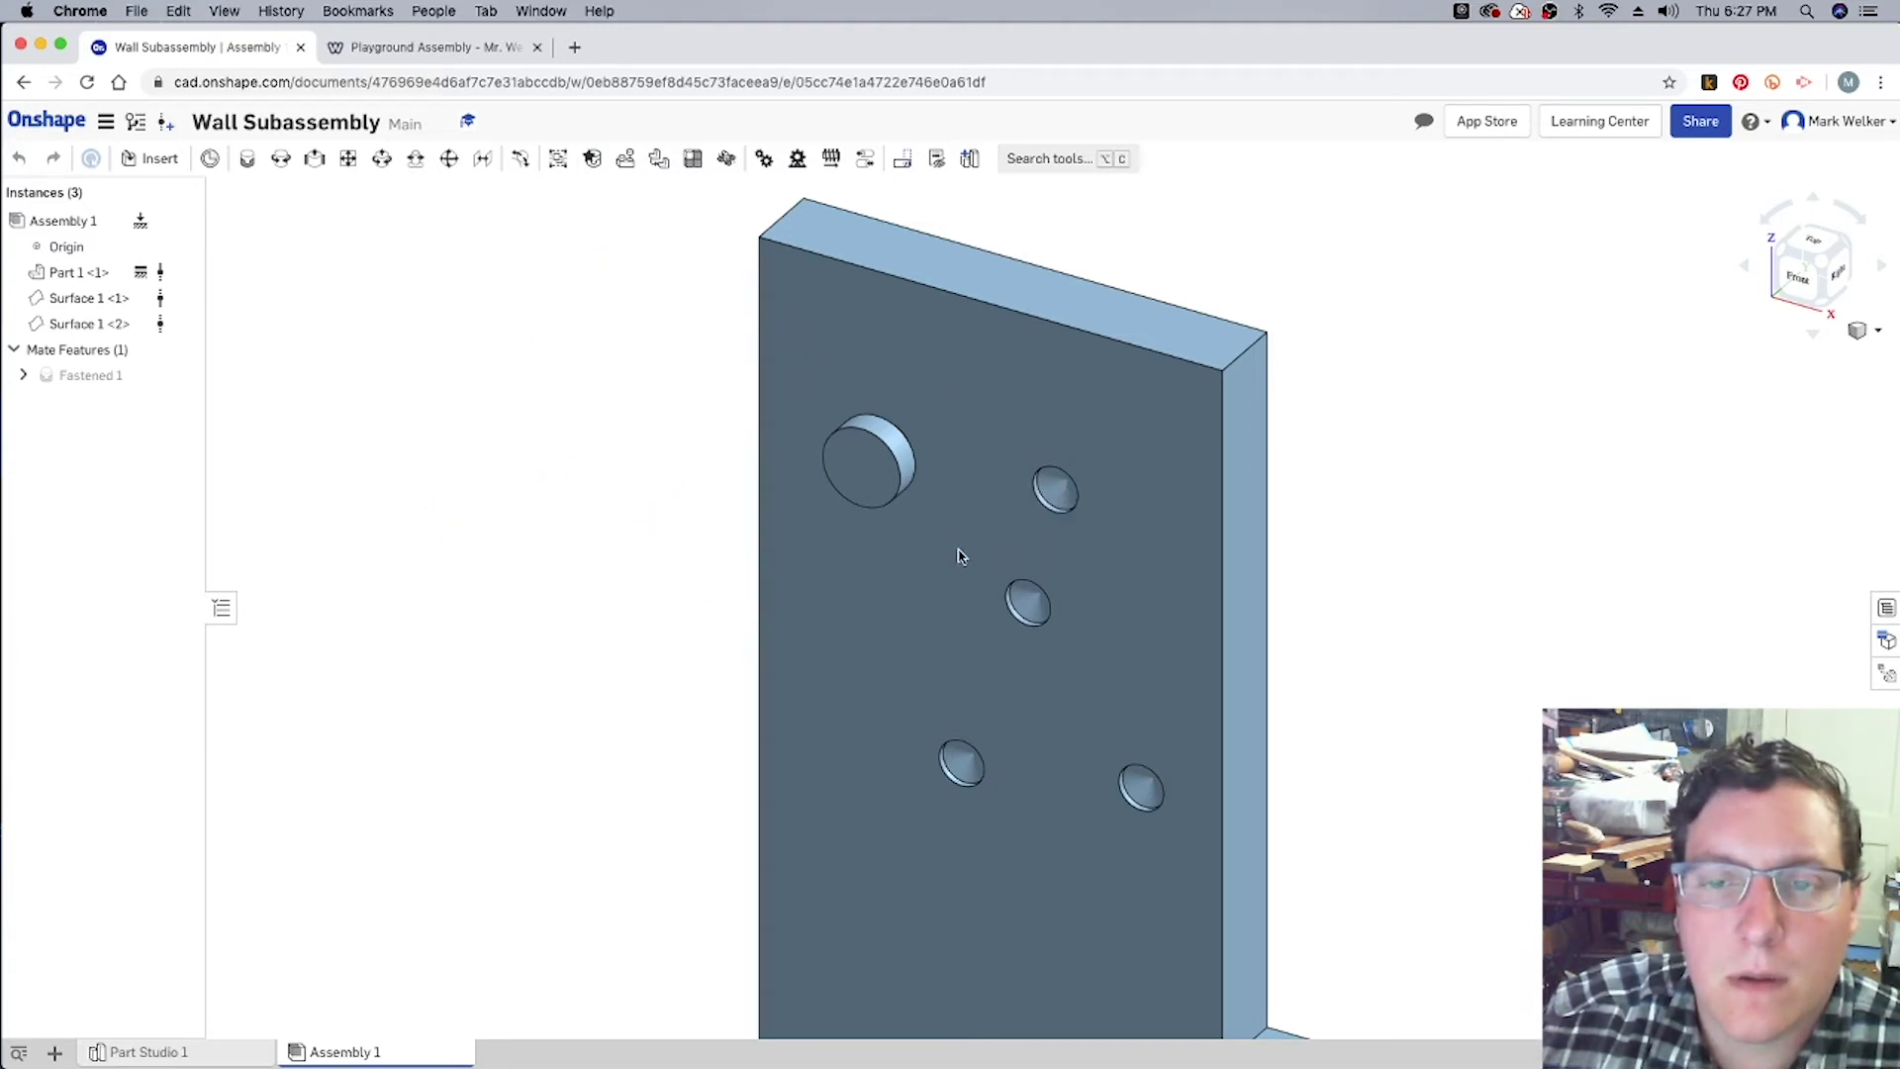
pyautogui.moveTo(958, 556); pyautogui.dragTo(938, 676)
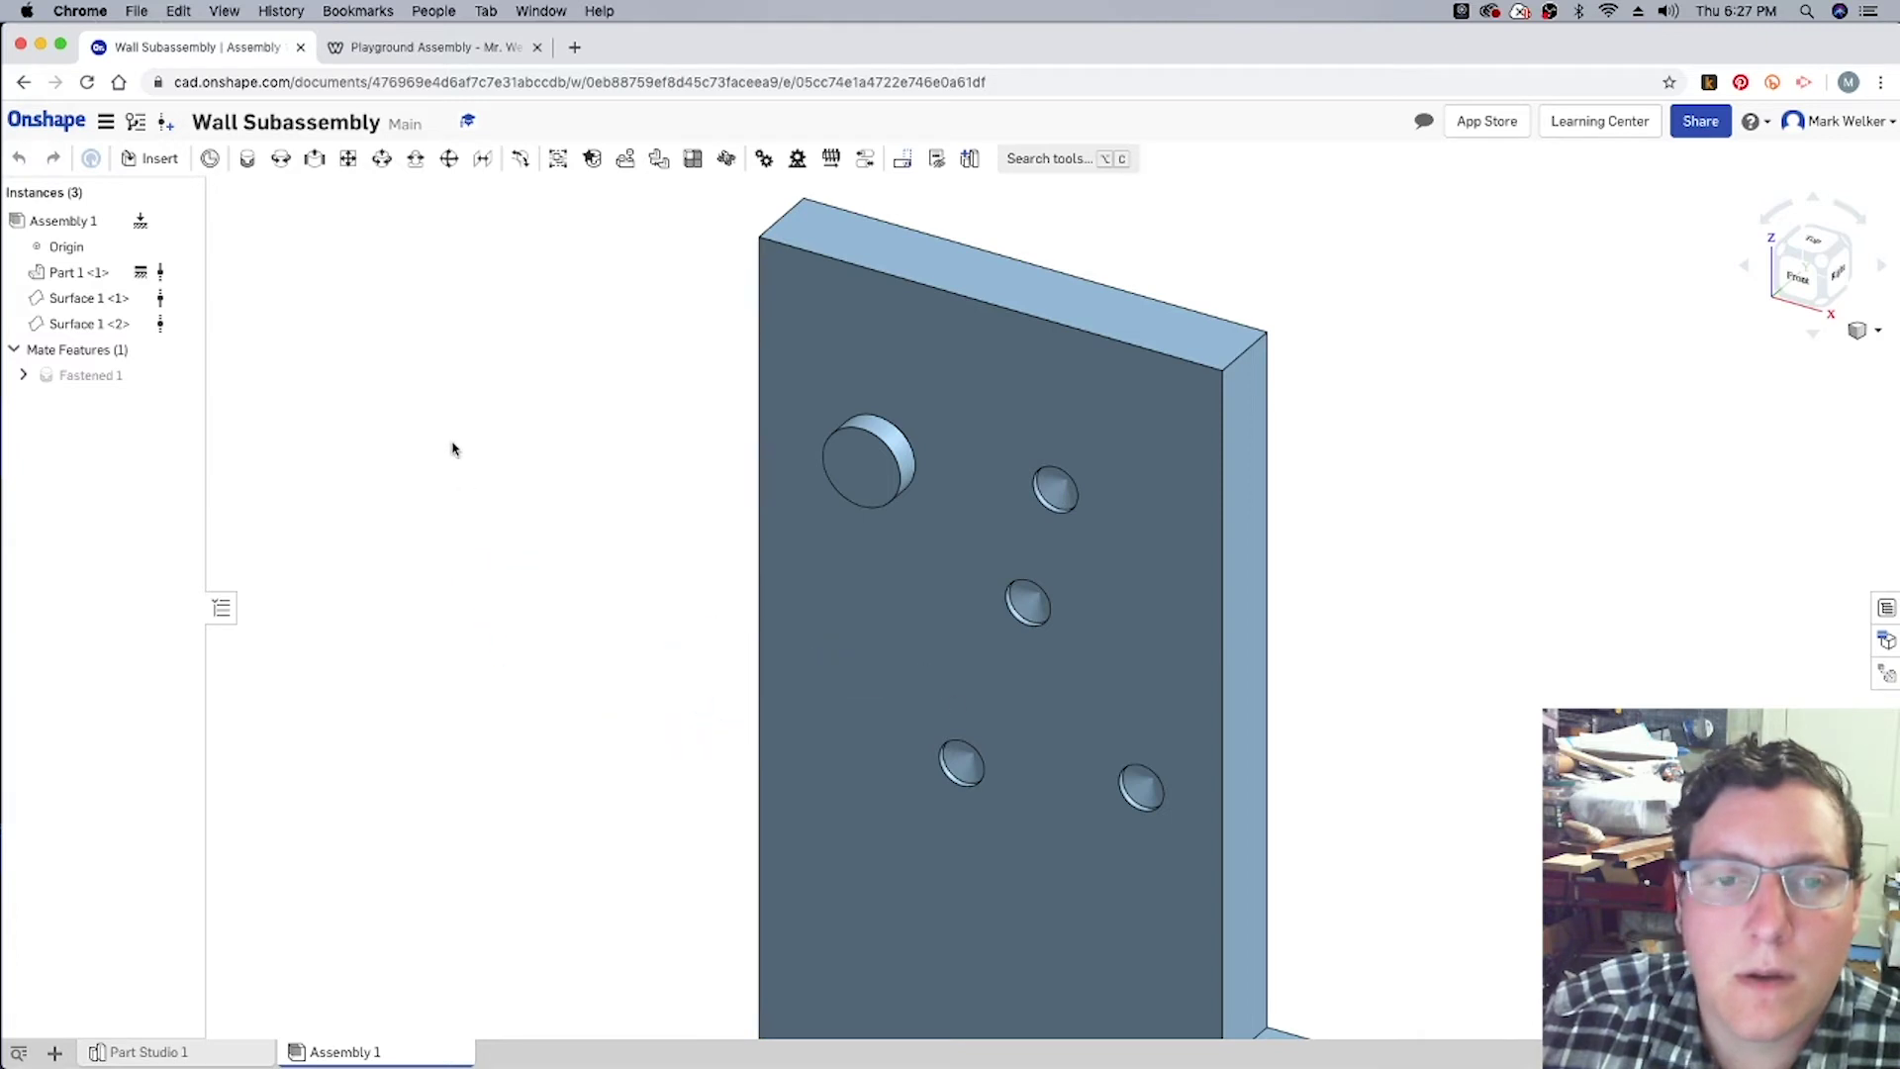
pyautogui.press('super+y')
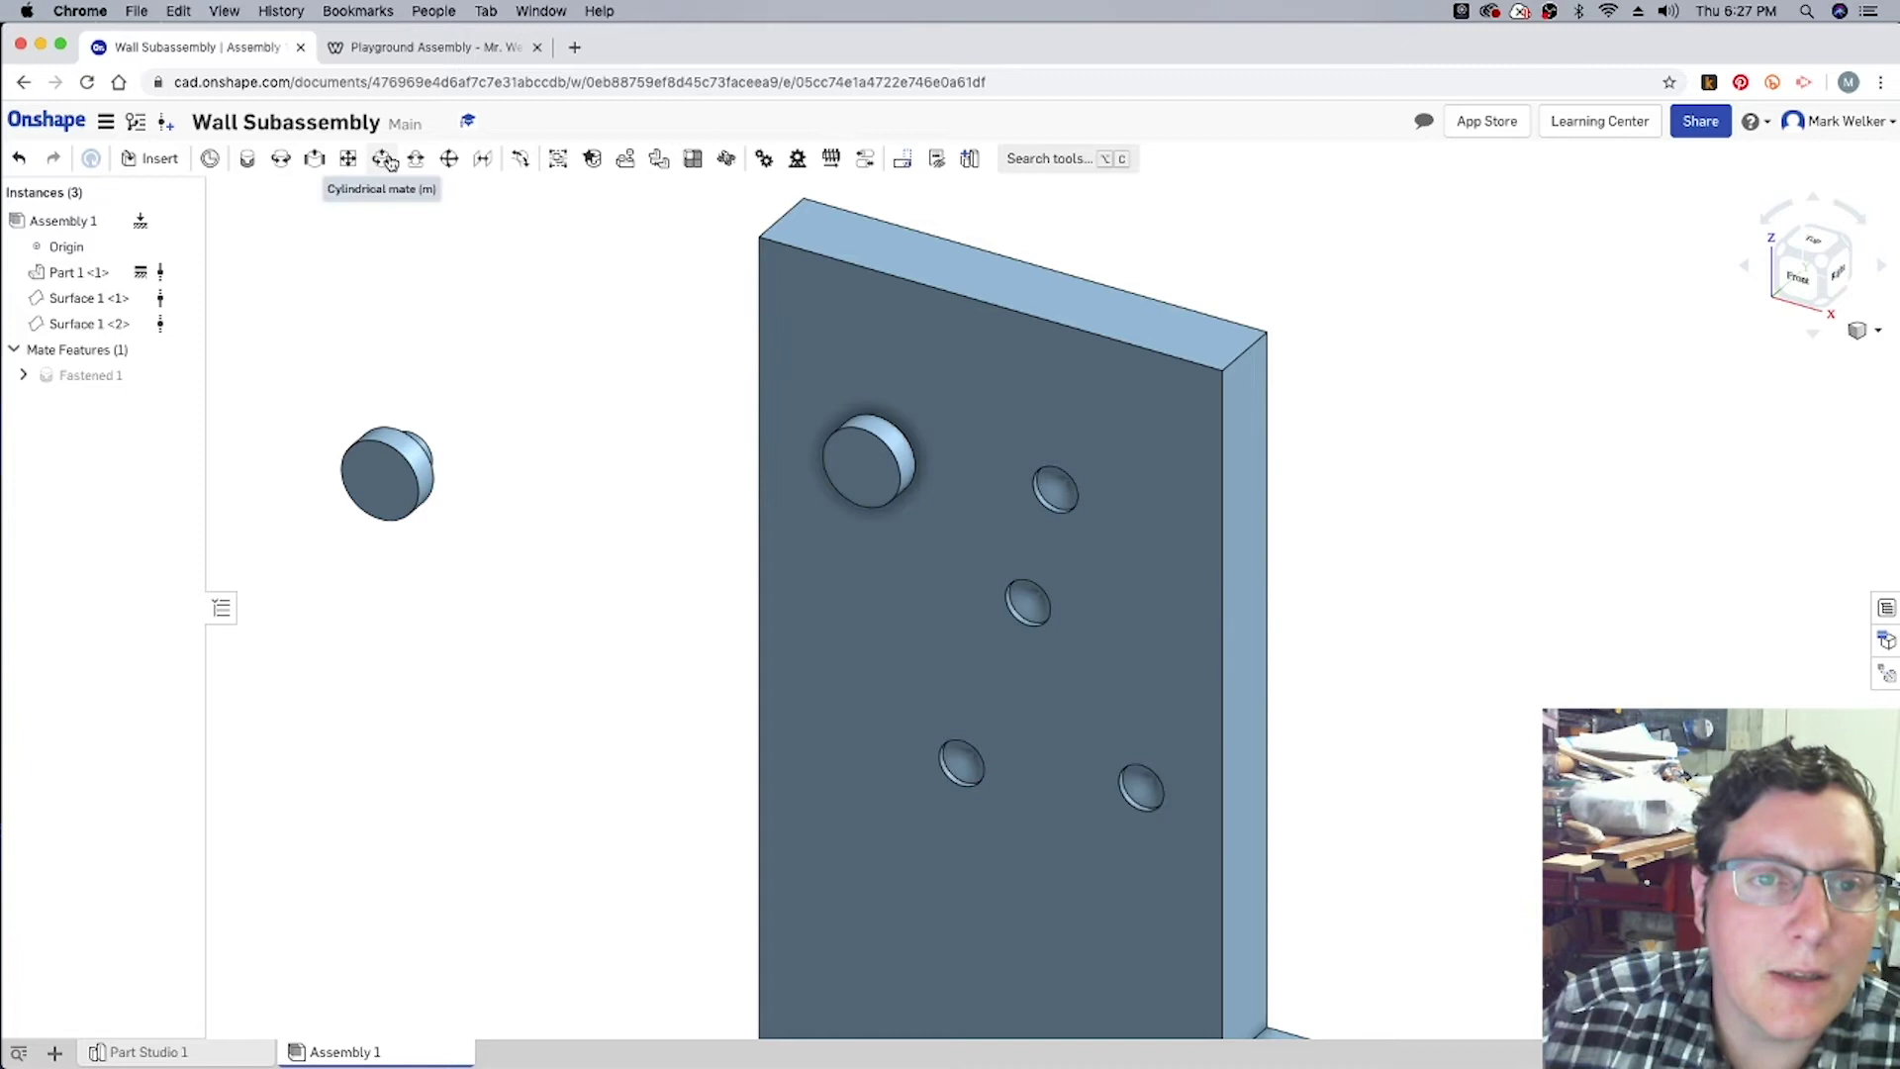
# Step: Pair the second handle's top-face connector with a panel hole in Fastened 2, checking from Top view
pyautogui.click(248, 160)
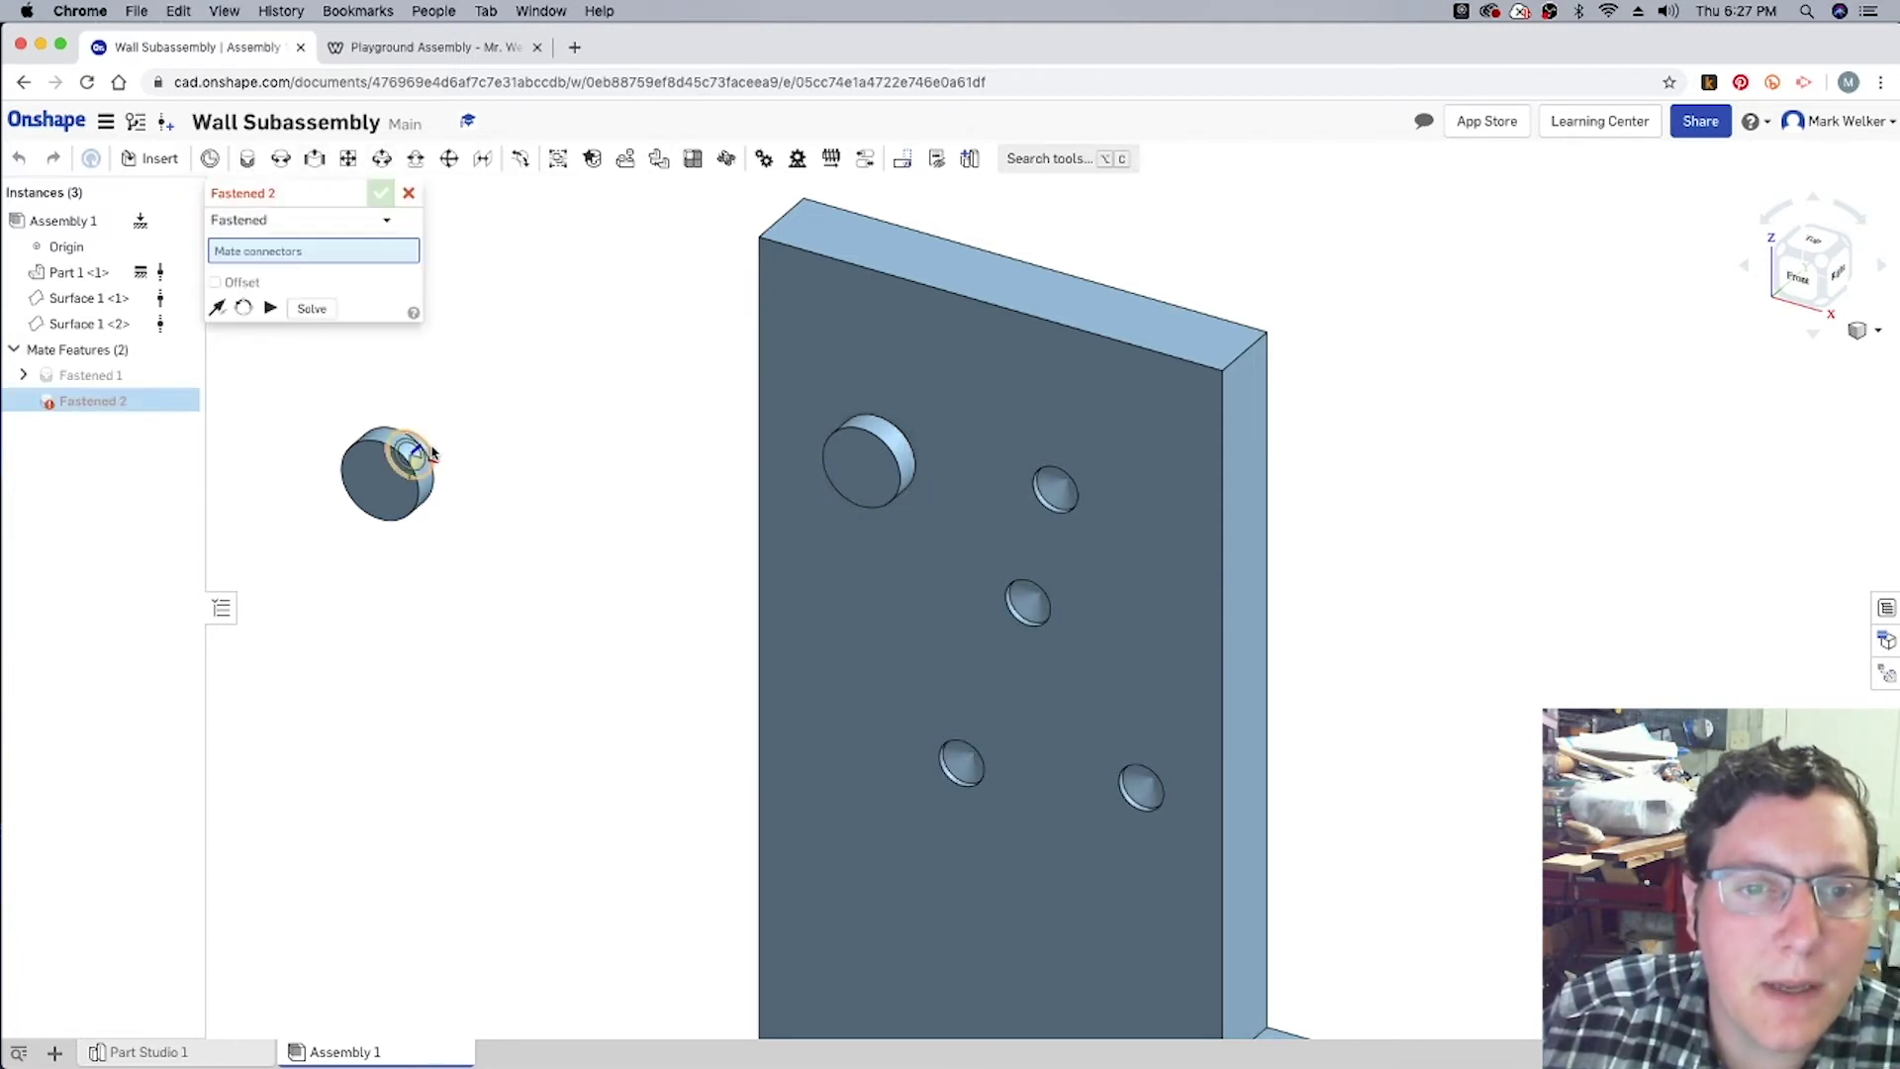
pyautogui.click(416, 454)
pyautogui.scroll(5, 1053, 488)
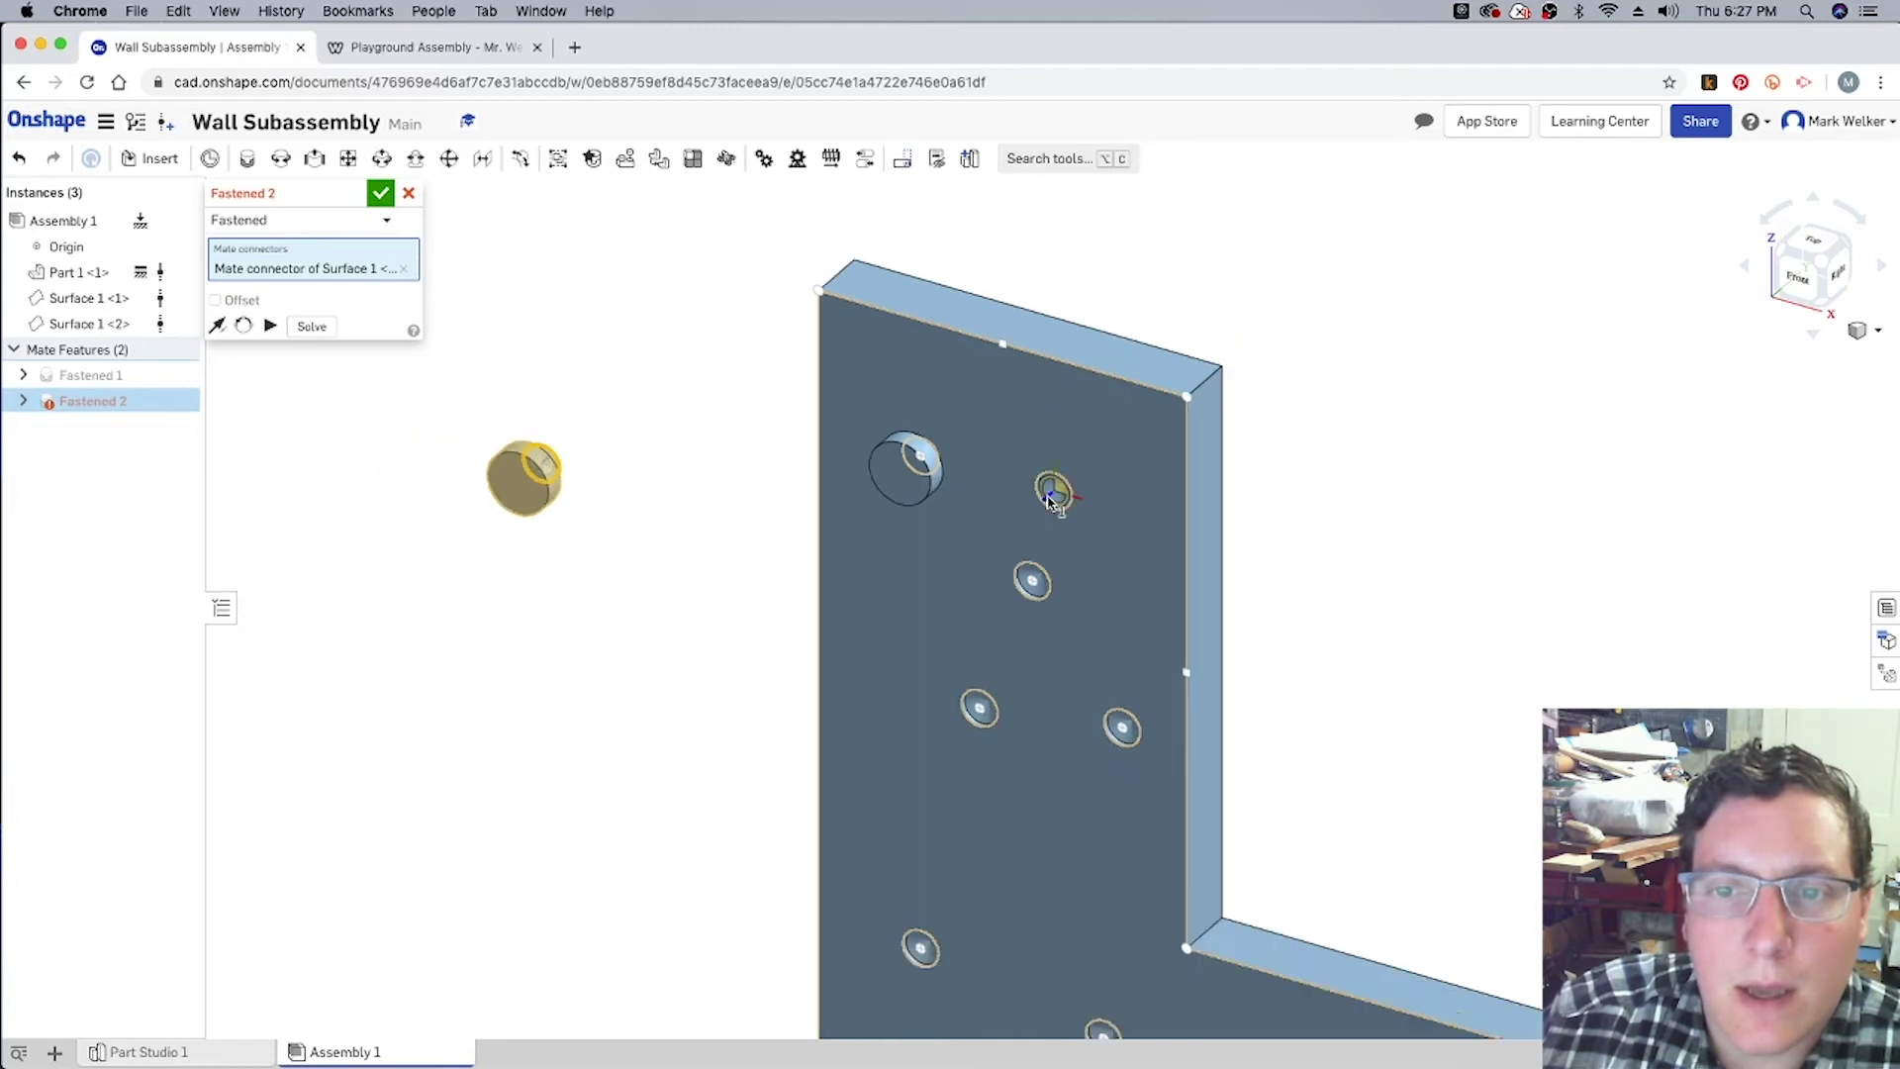
pyautogui.click(1025, 498)
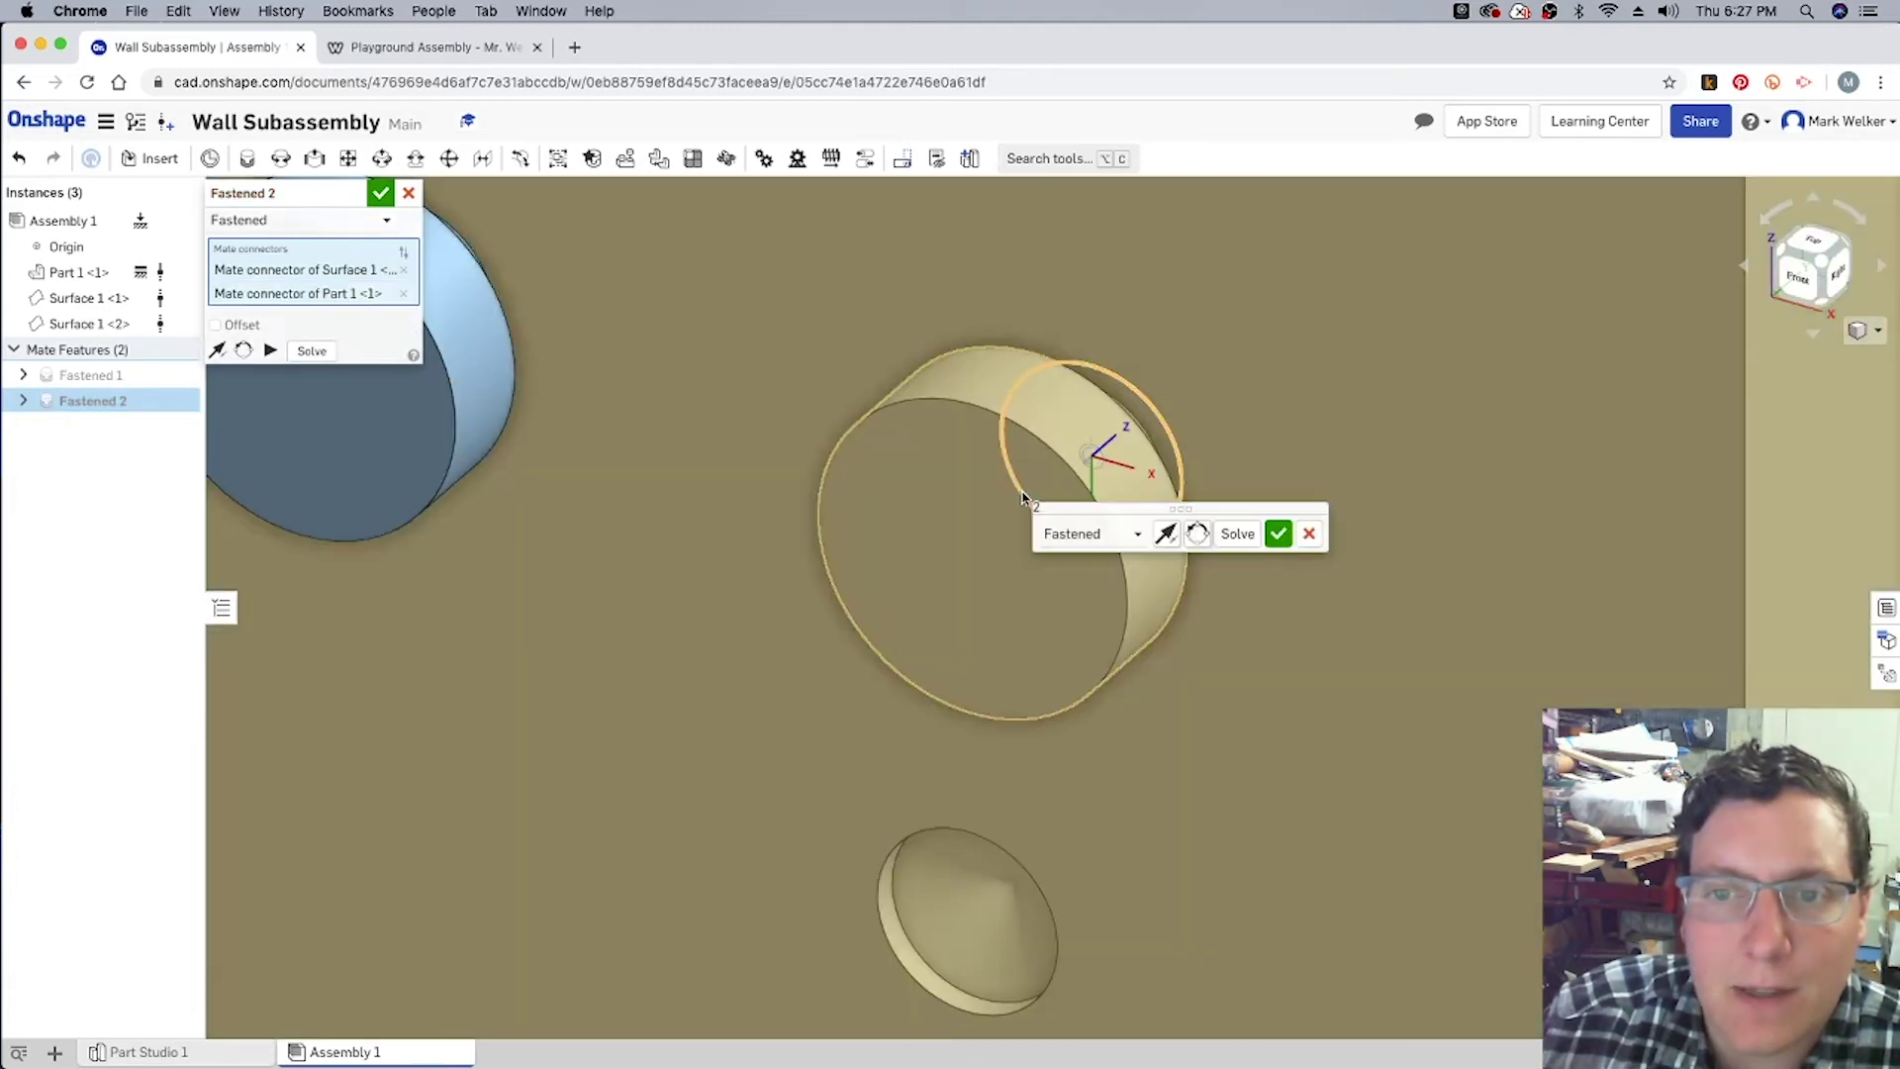
pyautogui.click(1815, 244)
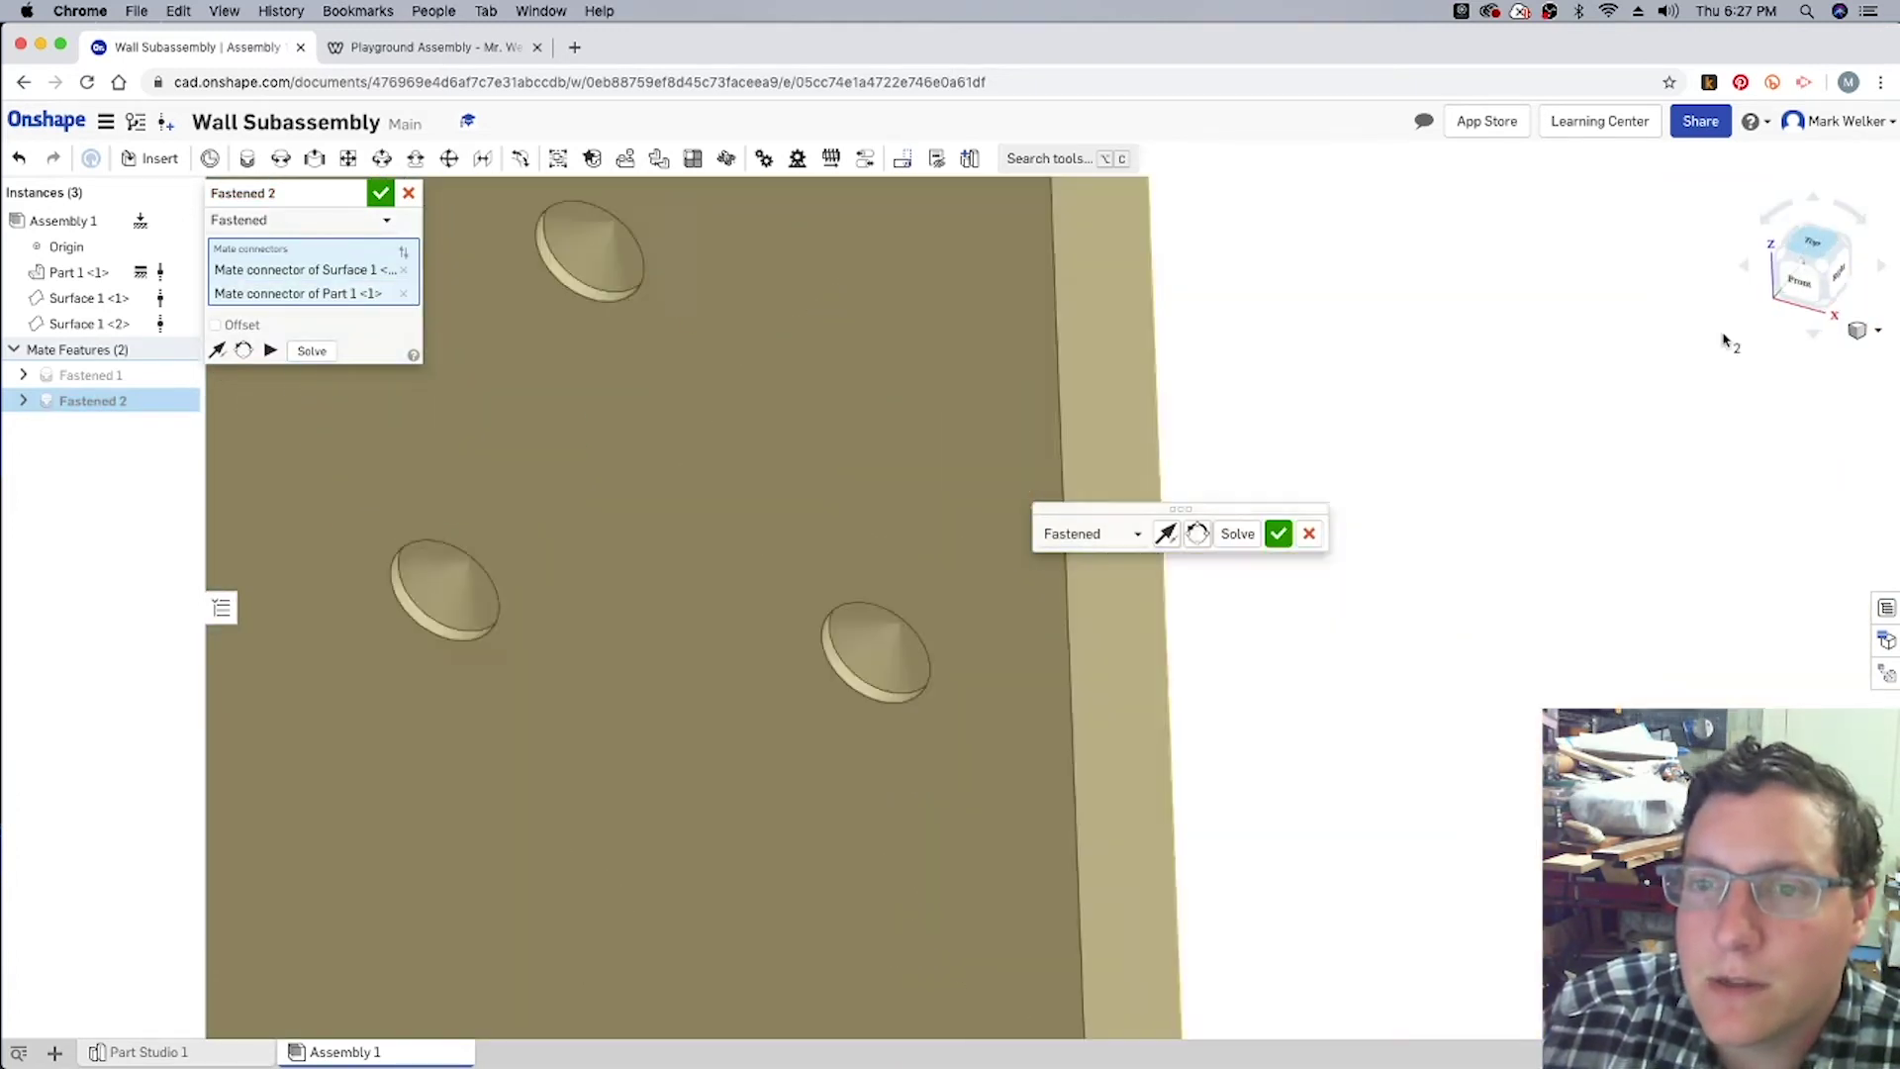
pyautogui.scroll(10, 1164, 489)
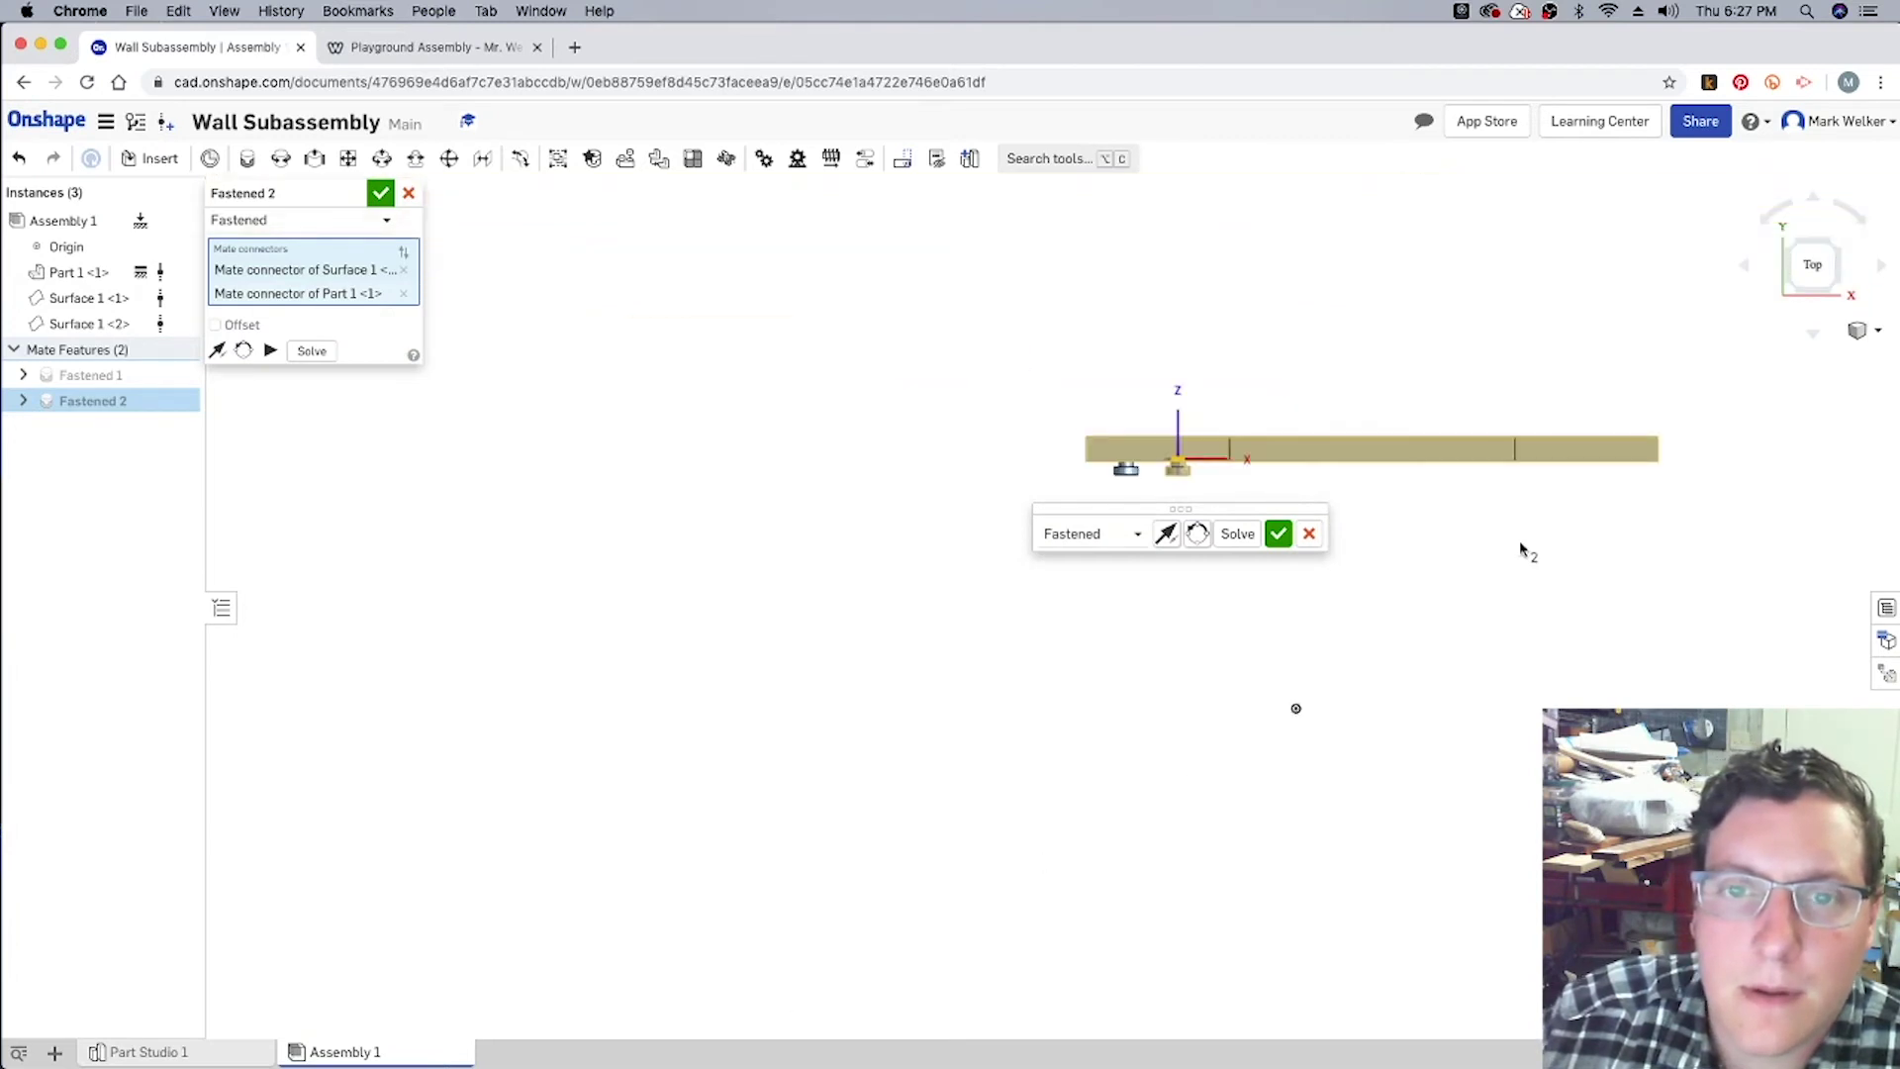
pyautogui.scroll(3, 1164, 489)
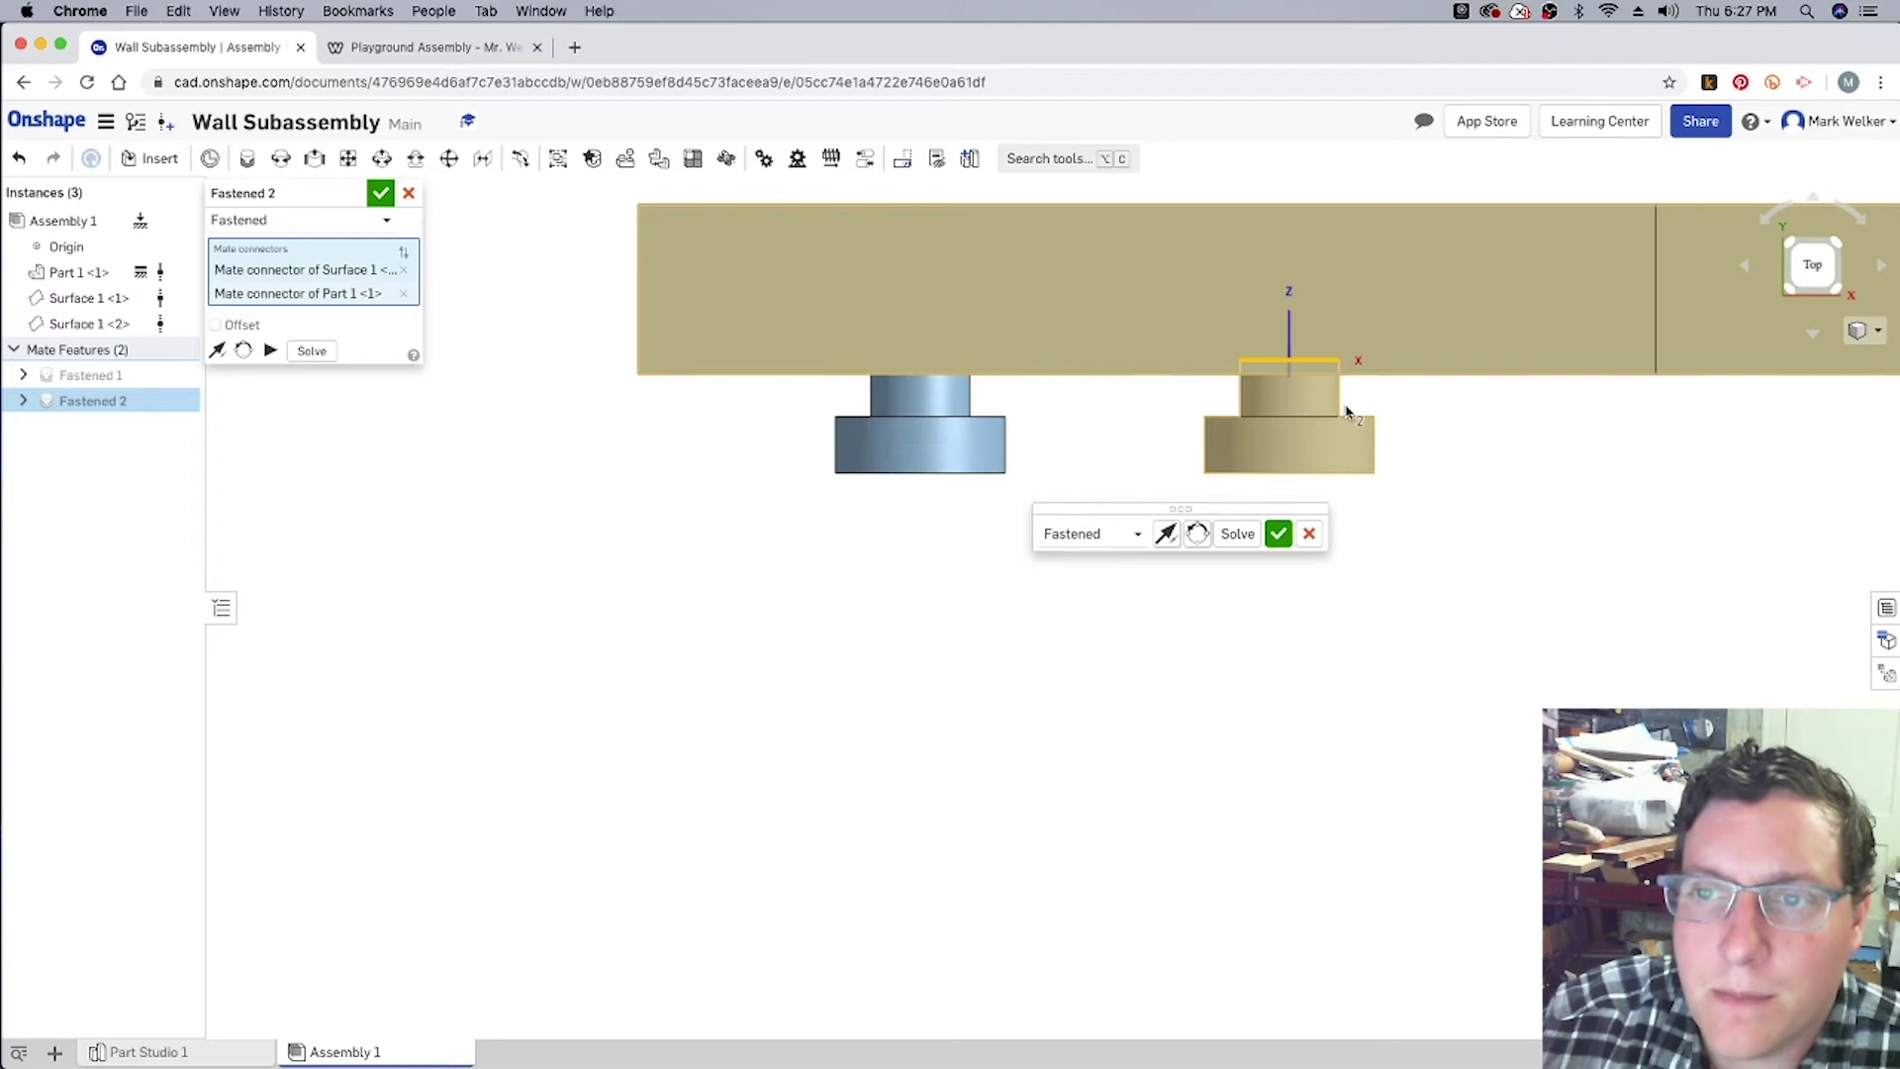
# Step: Commit the Fastened 2 mate, return to isometric view, and cancel the empty Fastened 3
pyautogui.click(1278, 534)
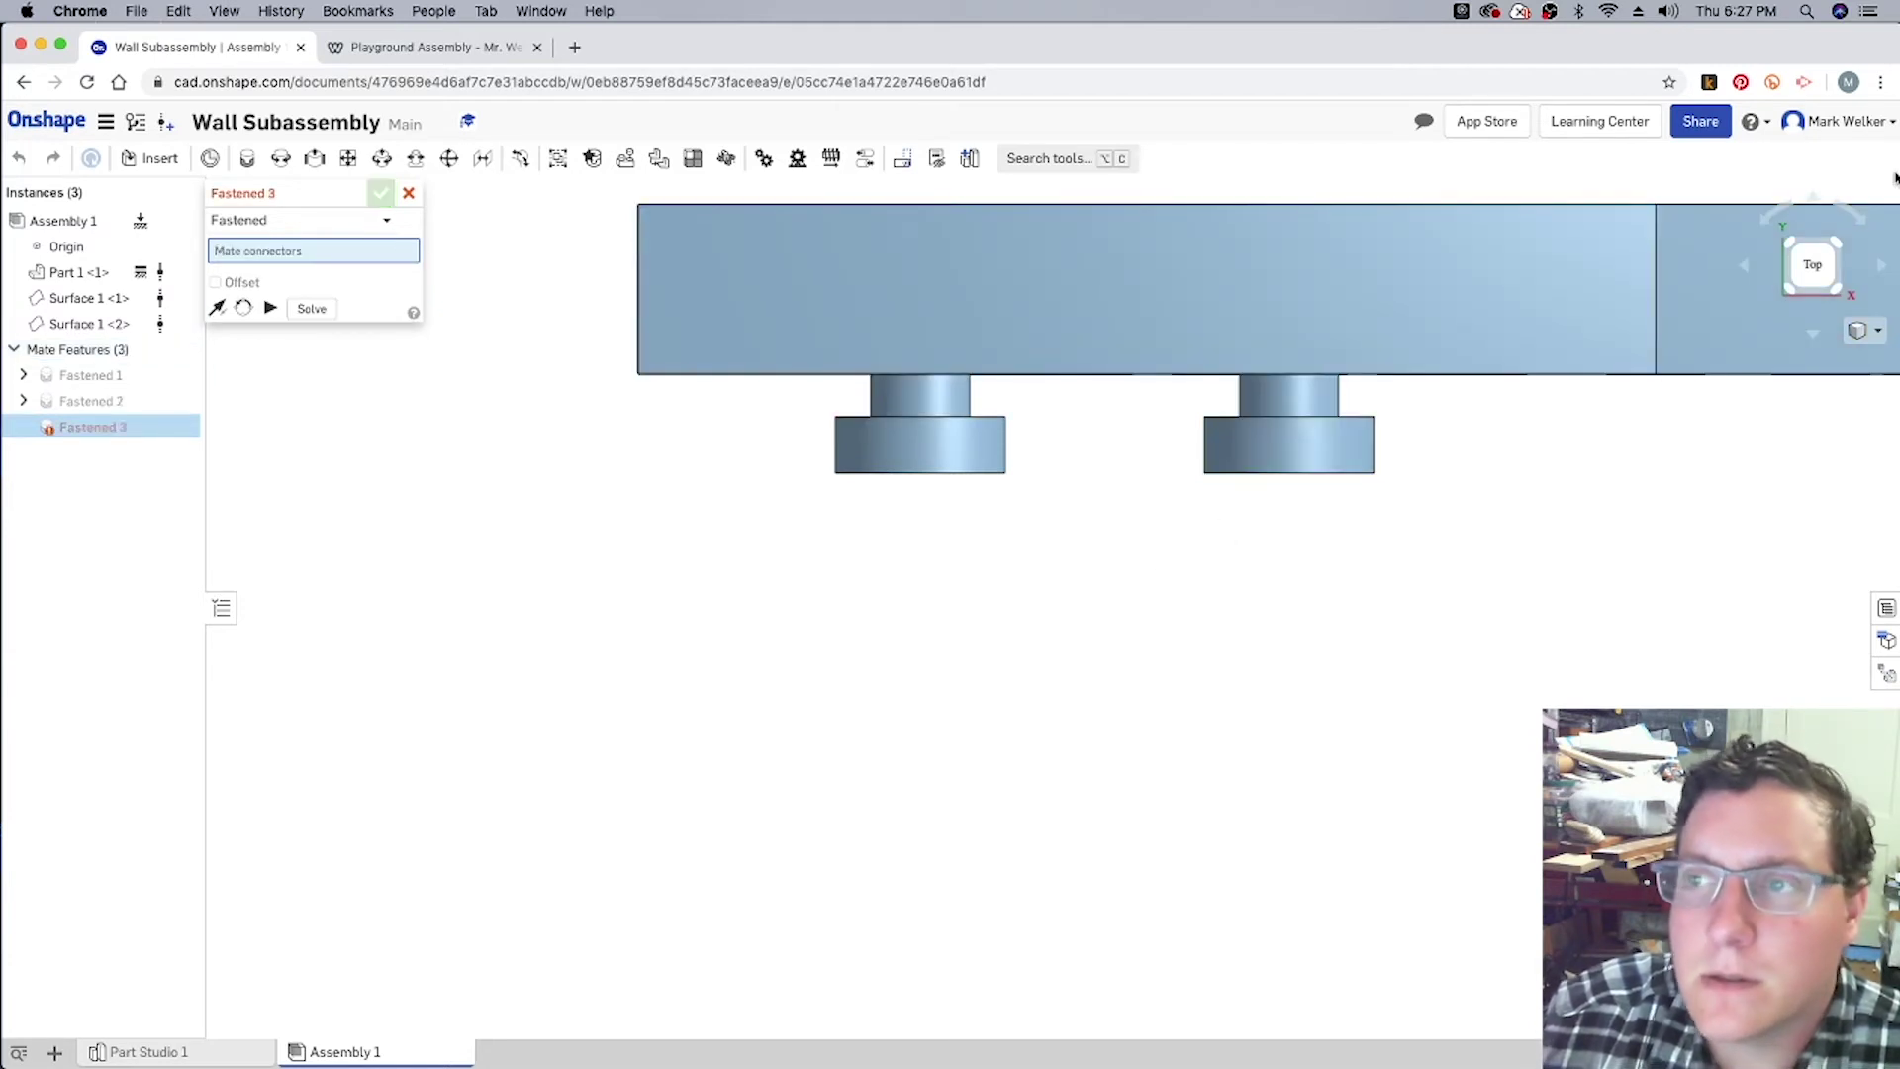
pyautogui.click(1843, 291)
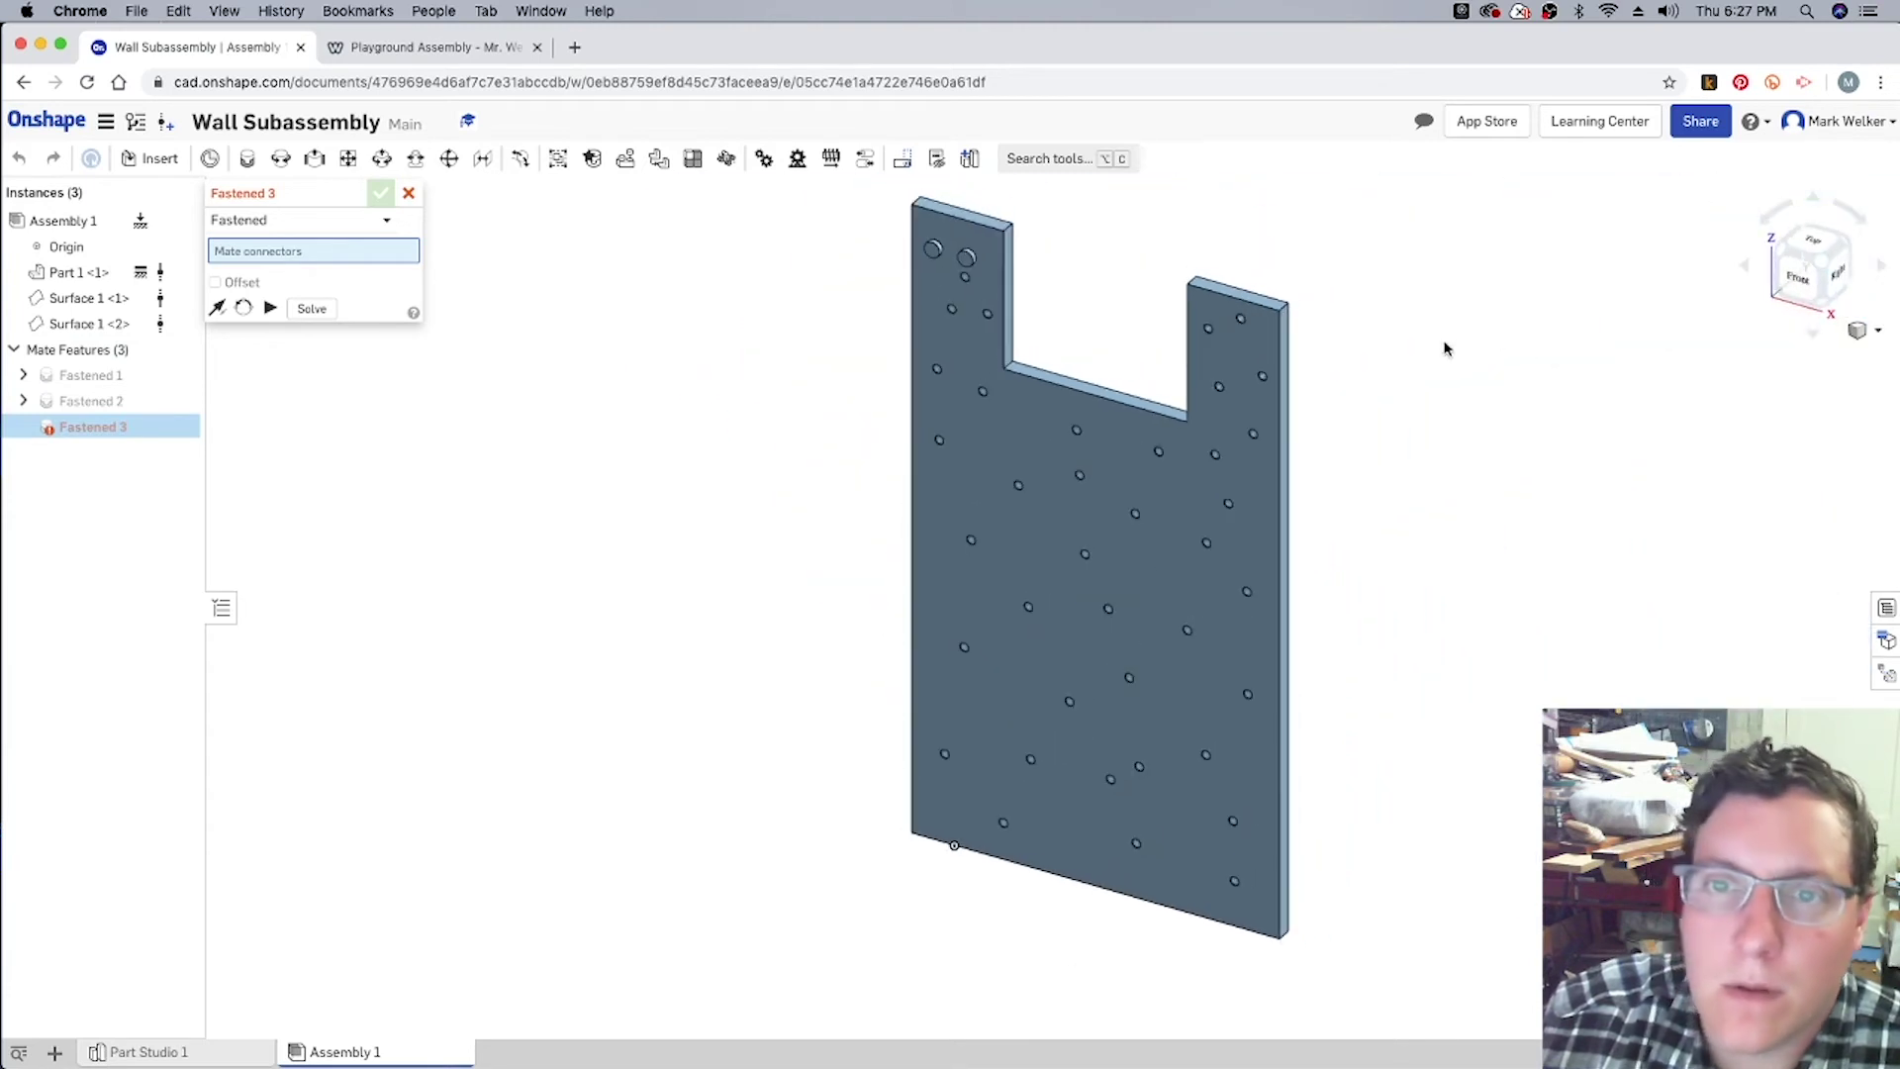
pyautogui.rightClick(680, 278)
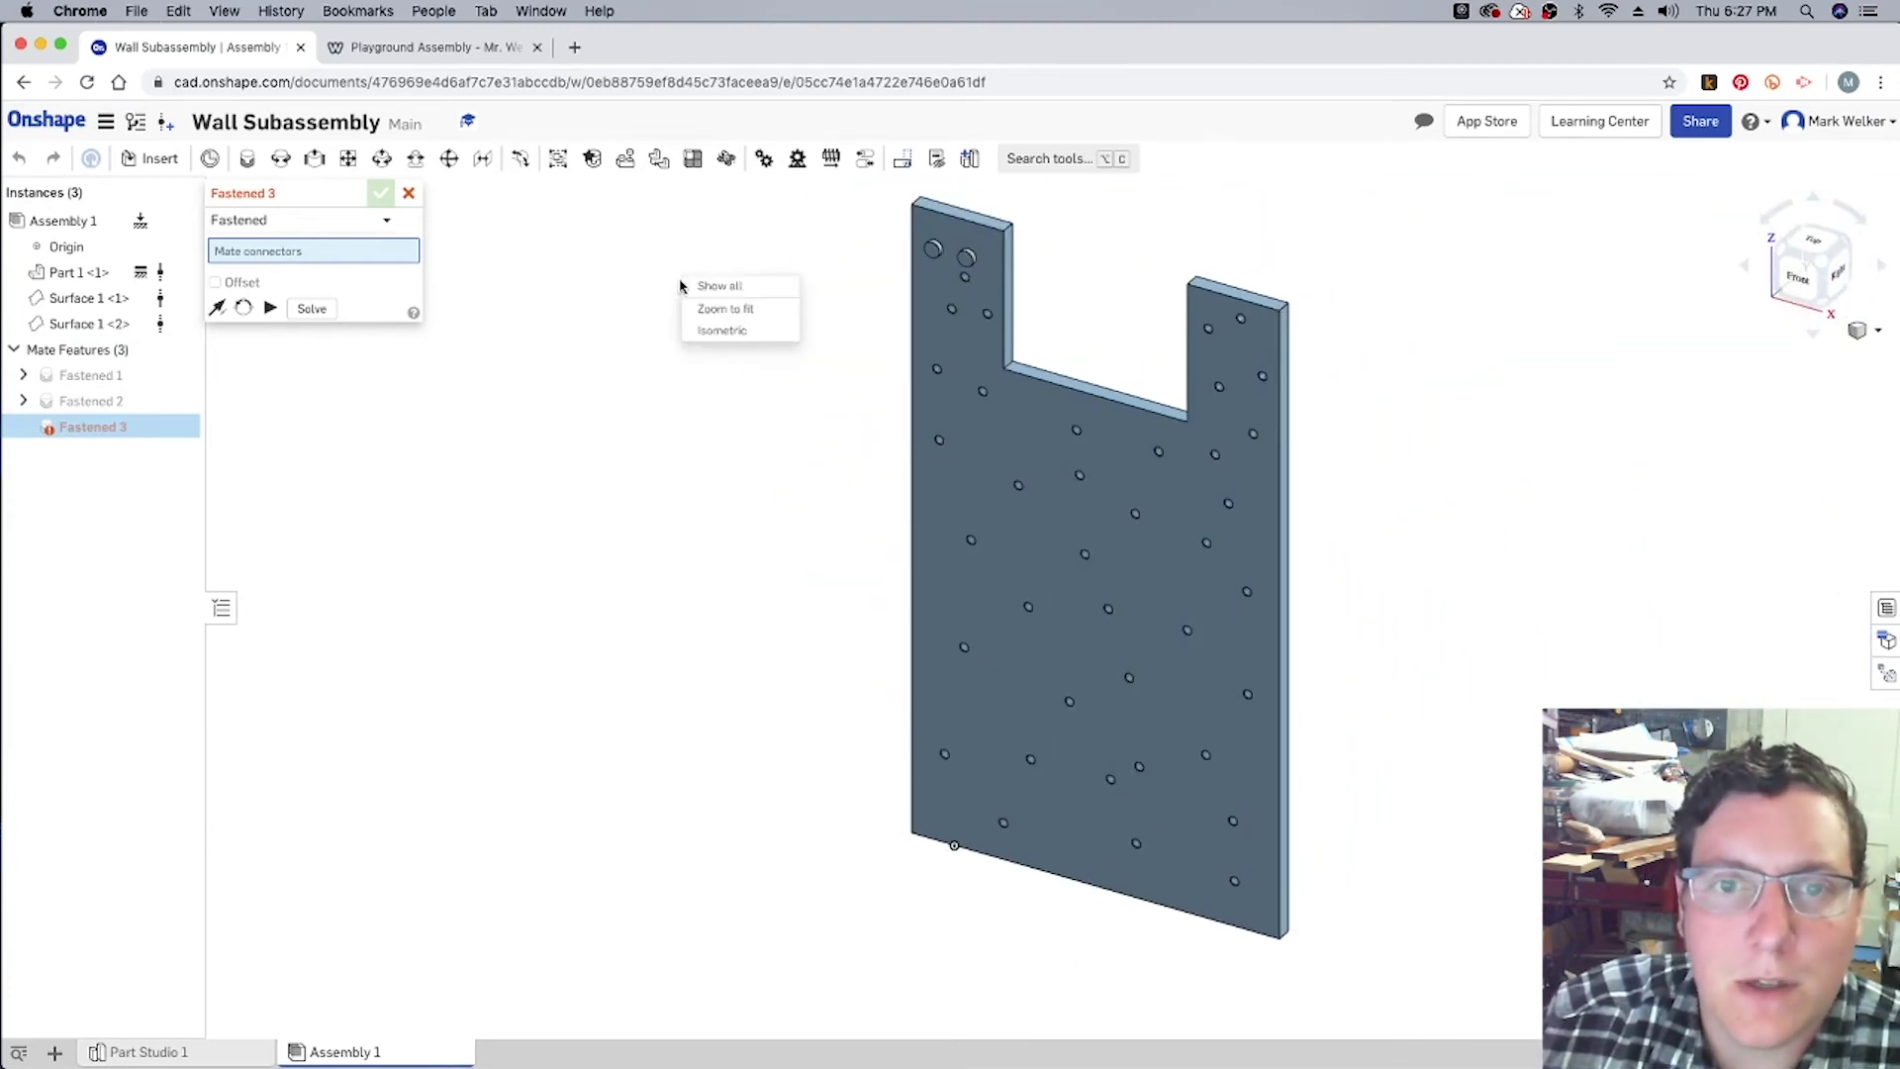
pyautogui.click(409, 194)
# Step: Paste five more copies of Surface 1 <1> into the viewport beside the wall panel
pyautogui.rightClick(499, 243)
pyautogui.click(526, 278)
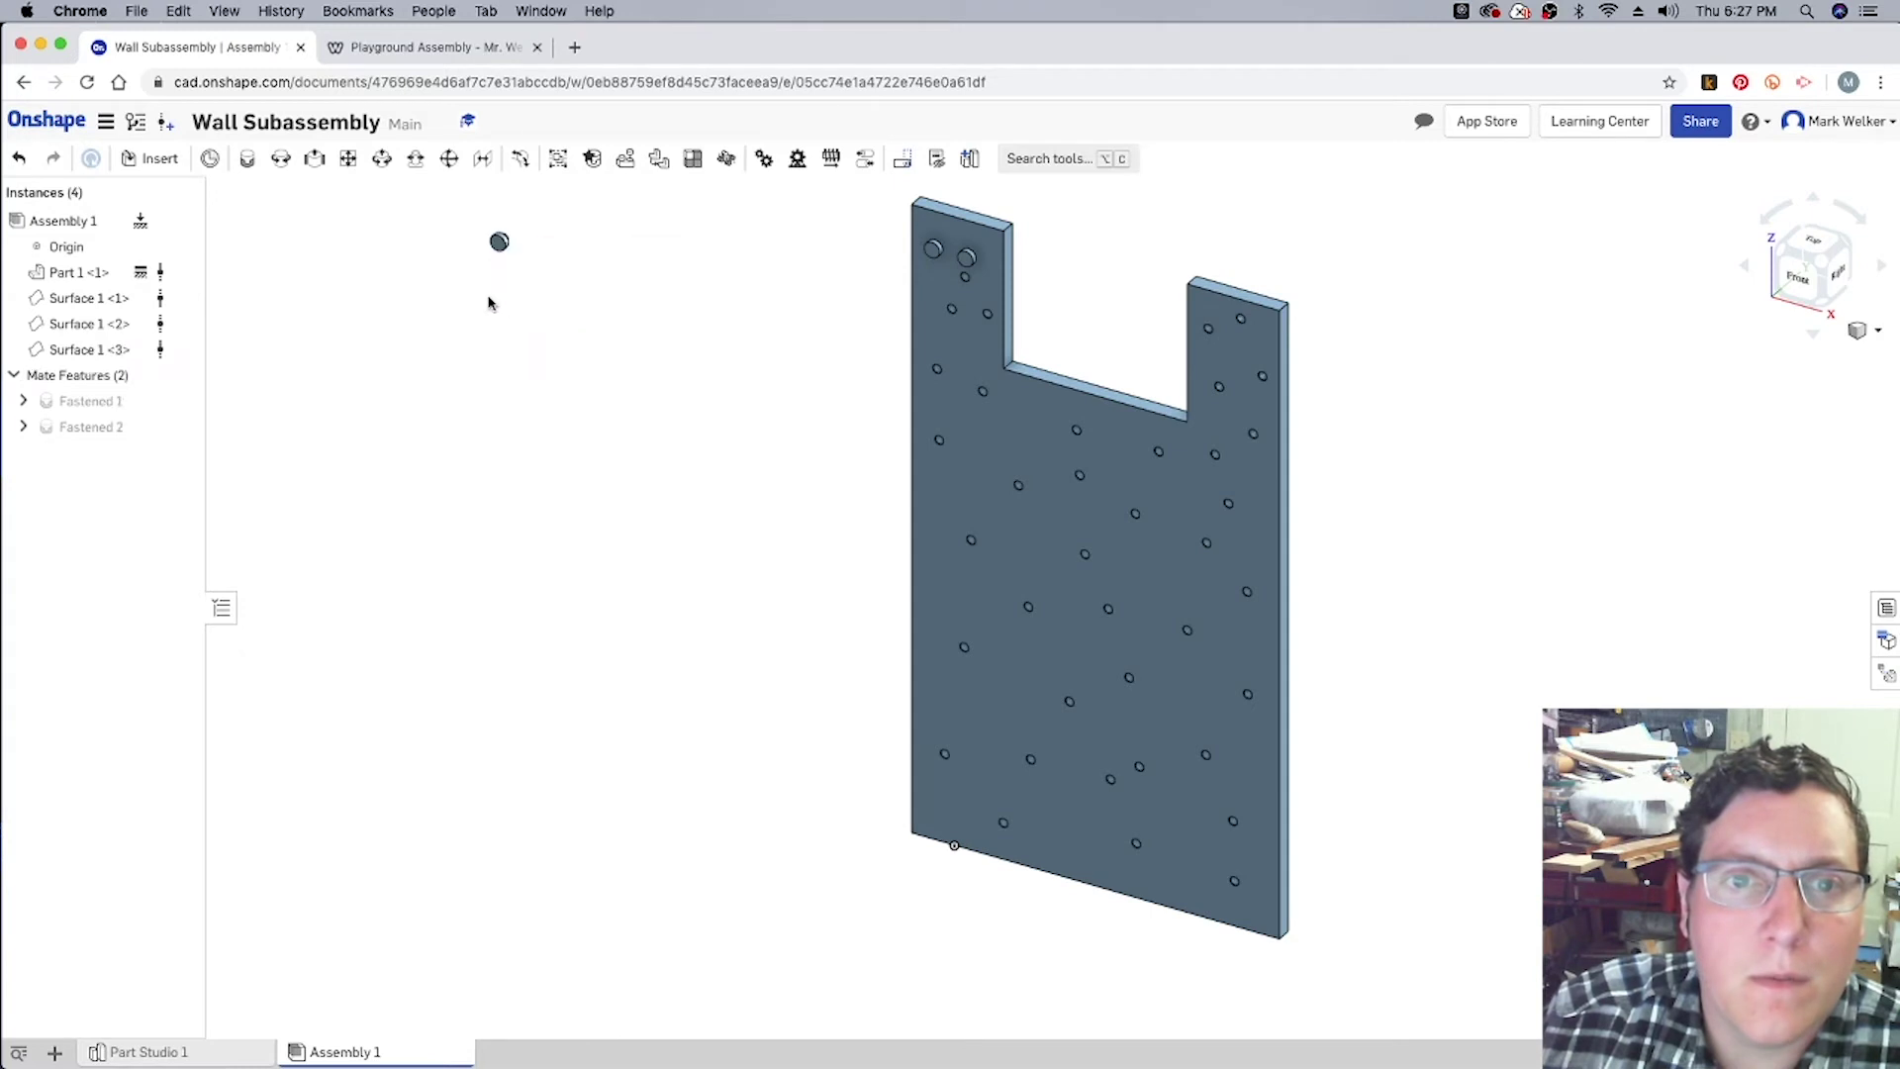
pyautogui.rightClick(489, 302)
pyautogui.click(514, 333)
pyautogui.rightClick(474, 338)
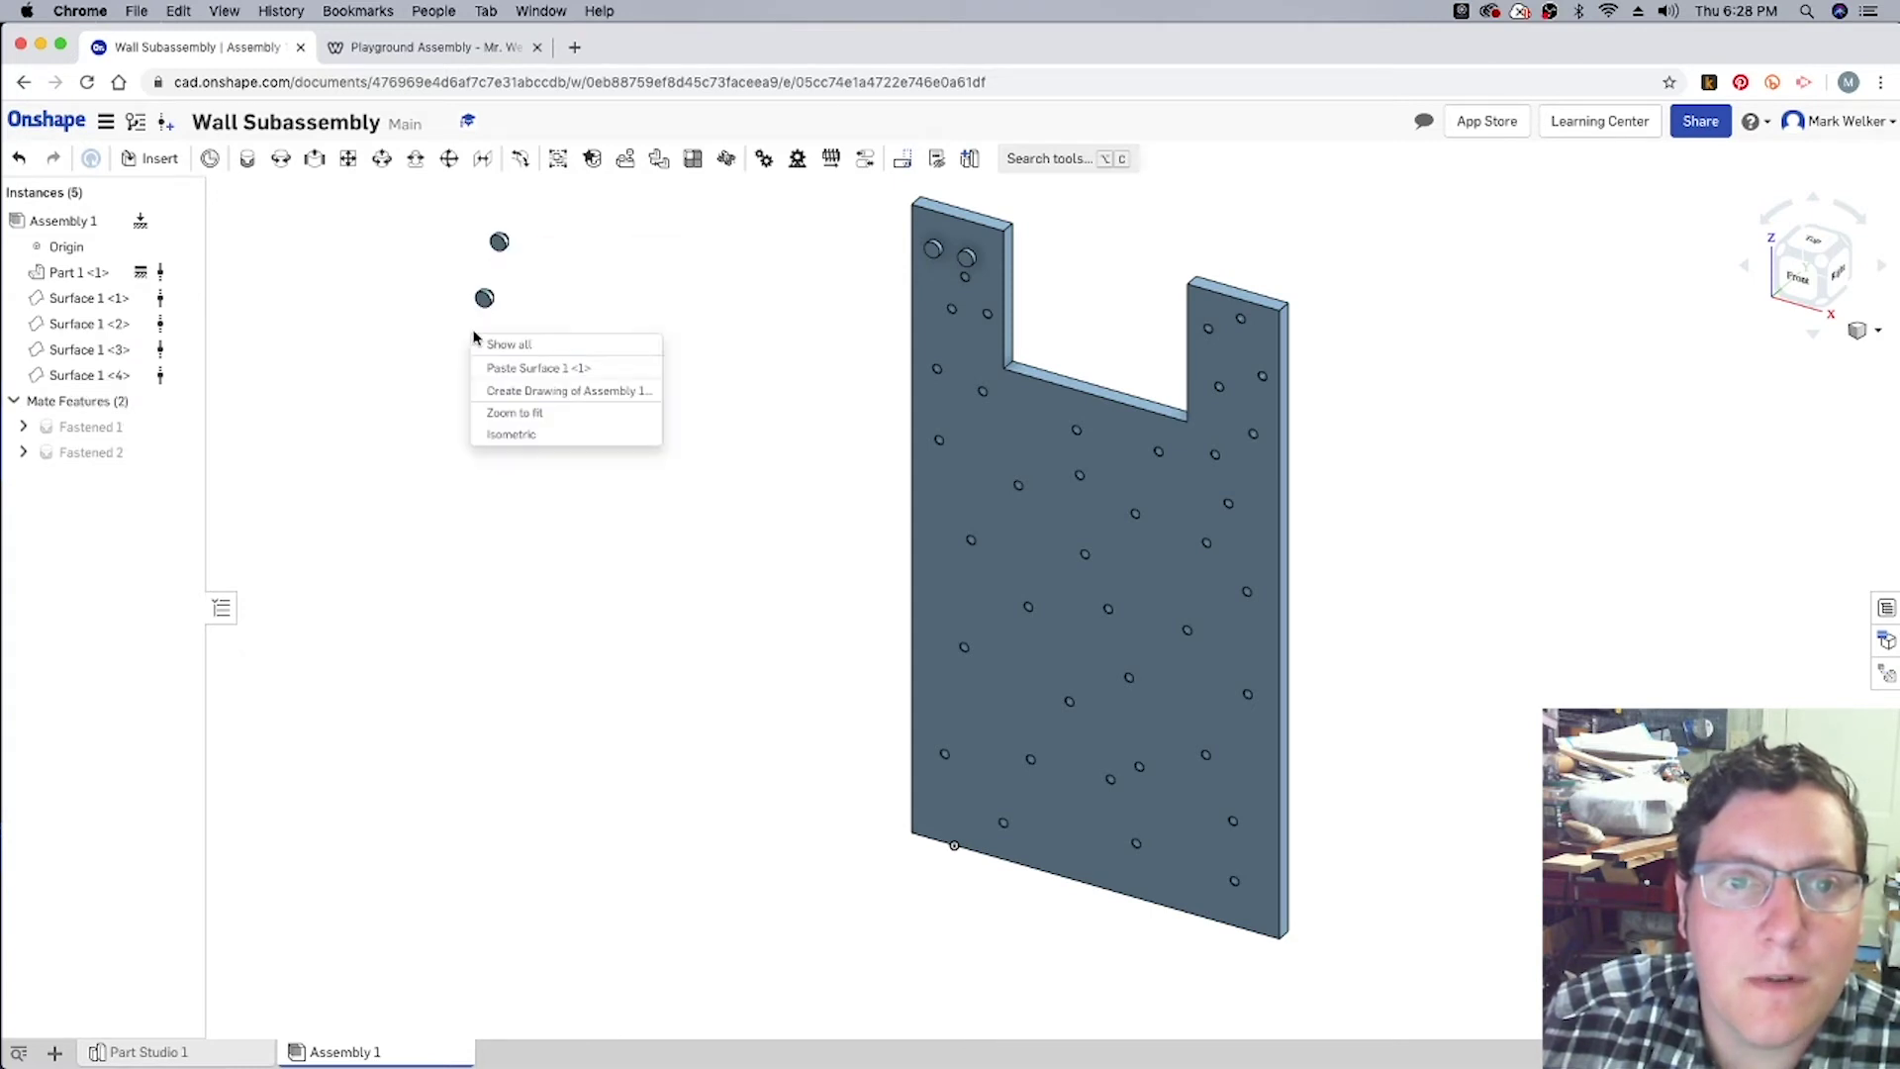
pyautogui.click(500, 367)
pyautogui.rightClick(504, 363)
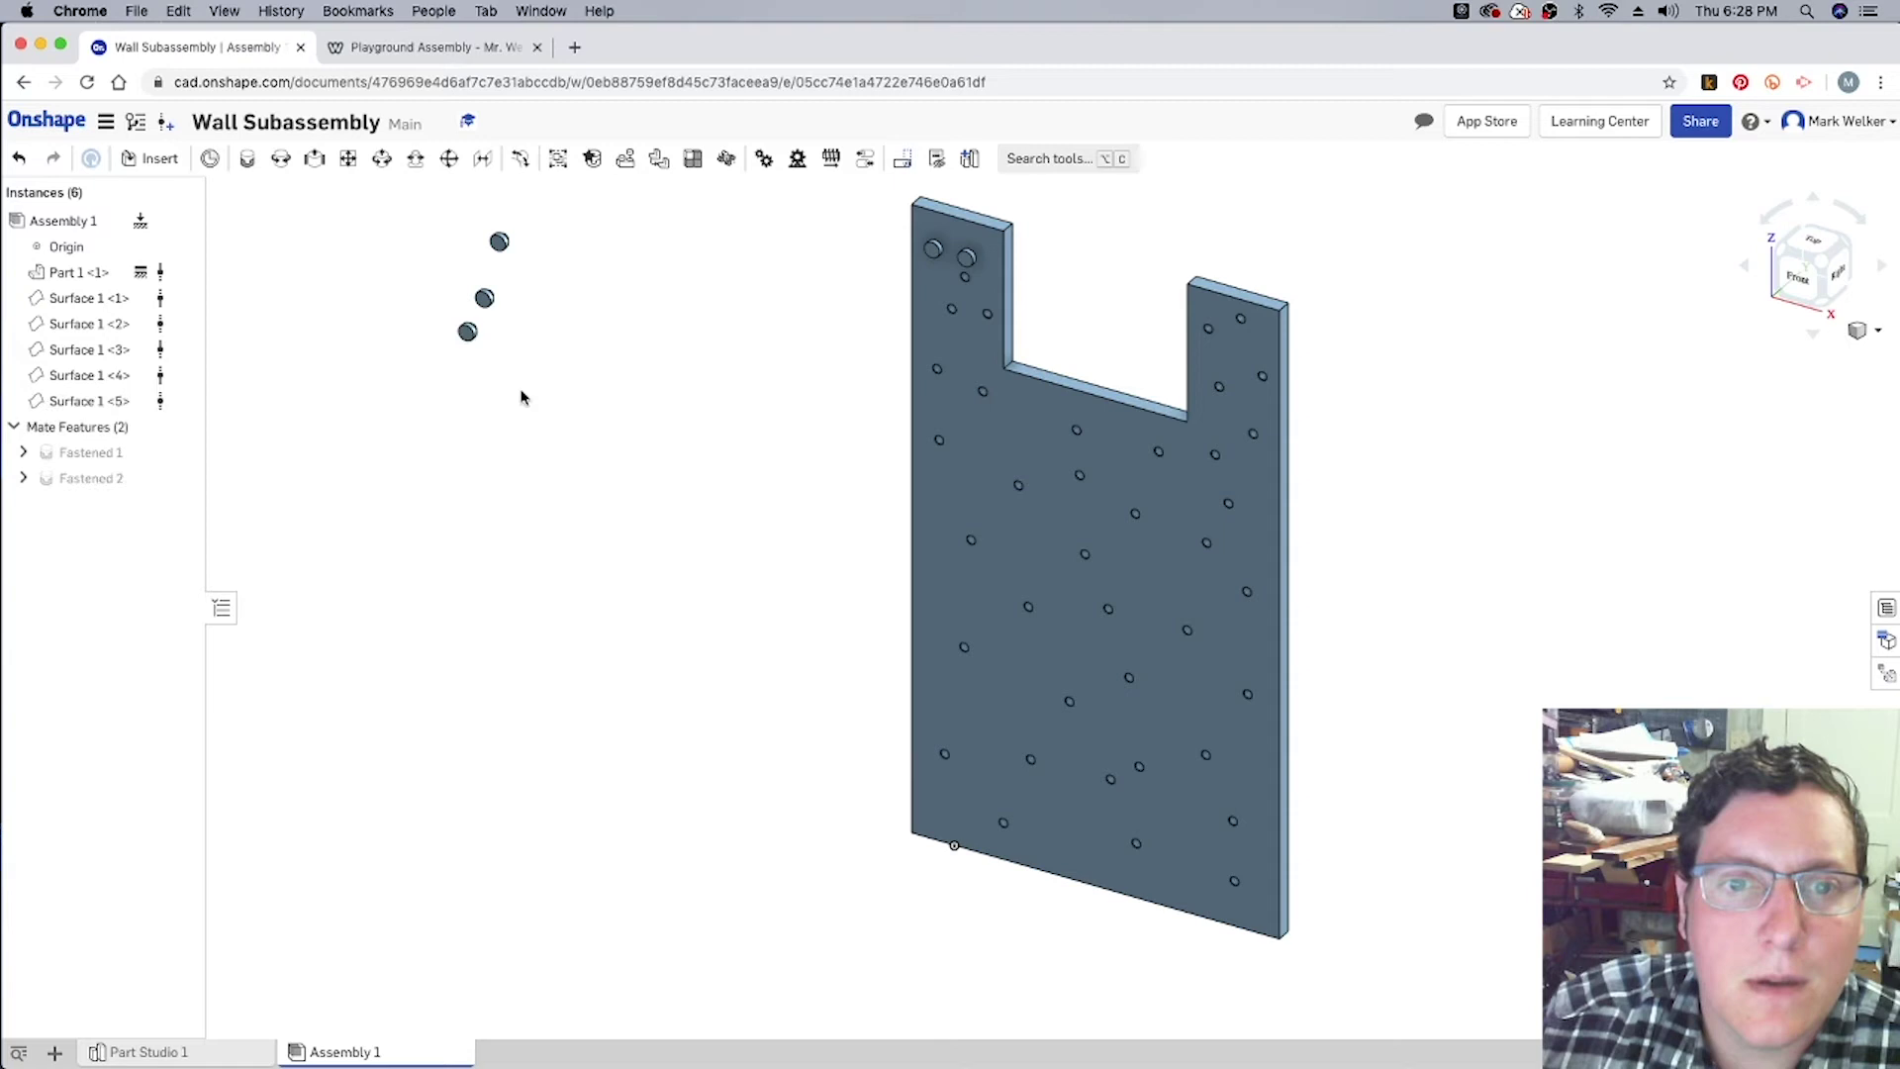
pyautogui.rightClick(474, 393)
pyautogui.click(509, 428)
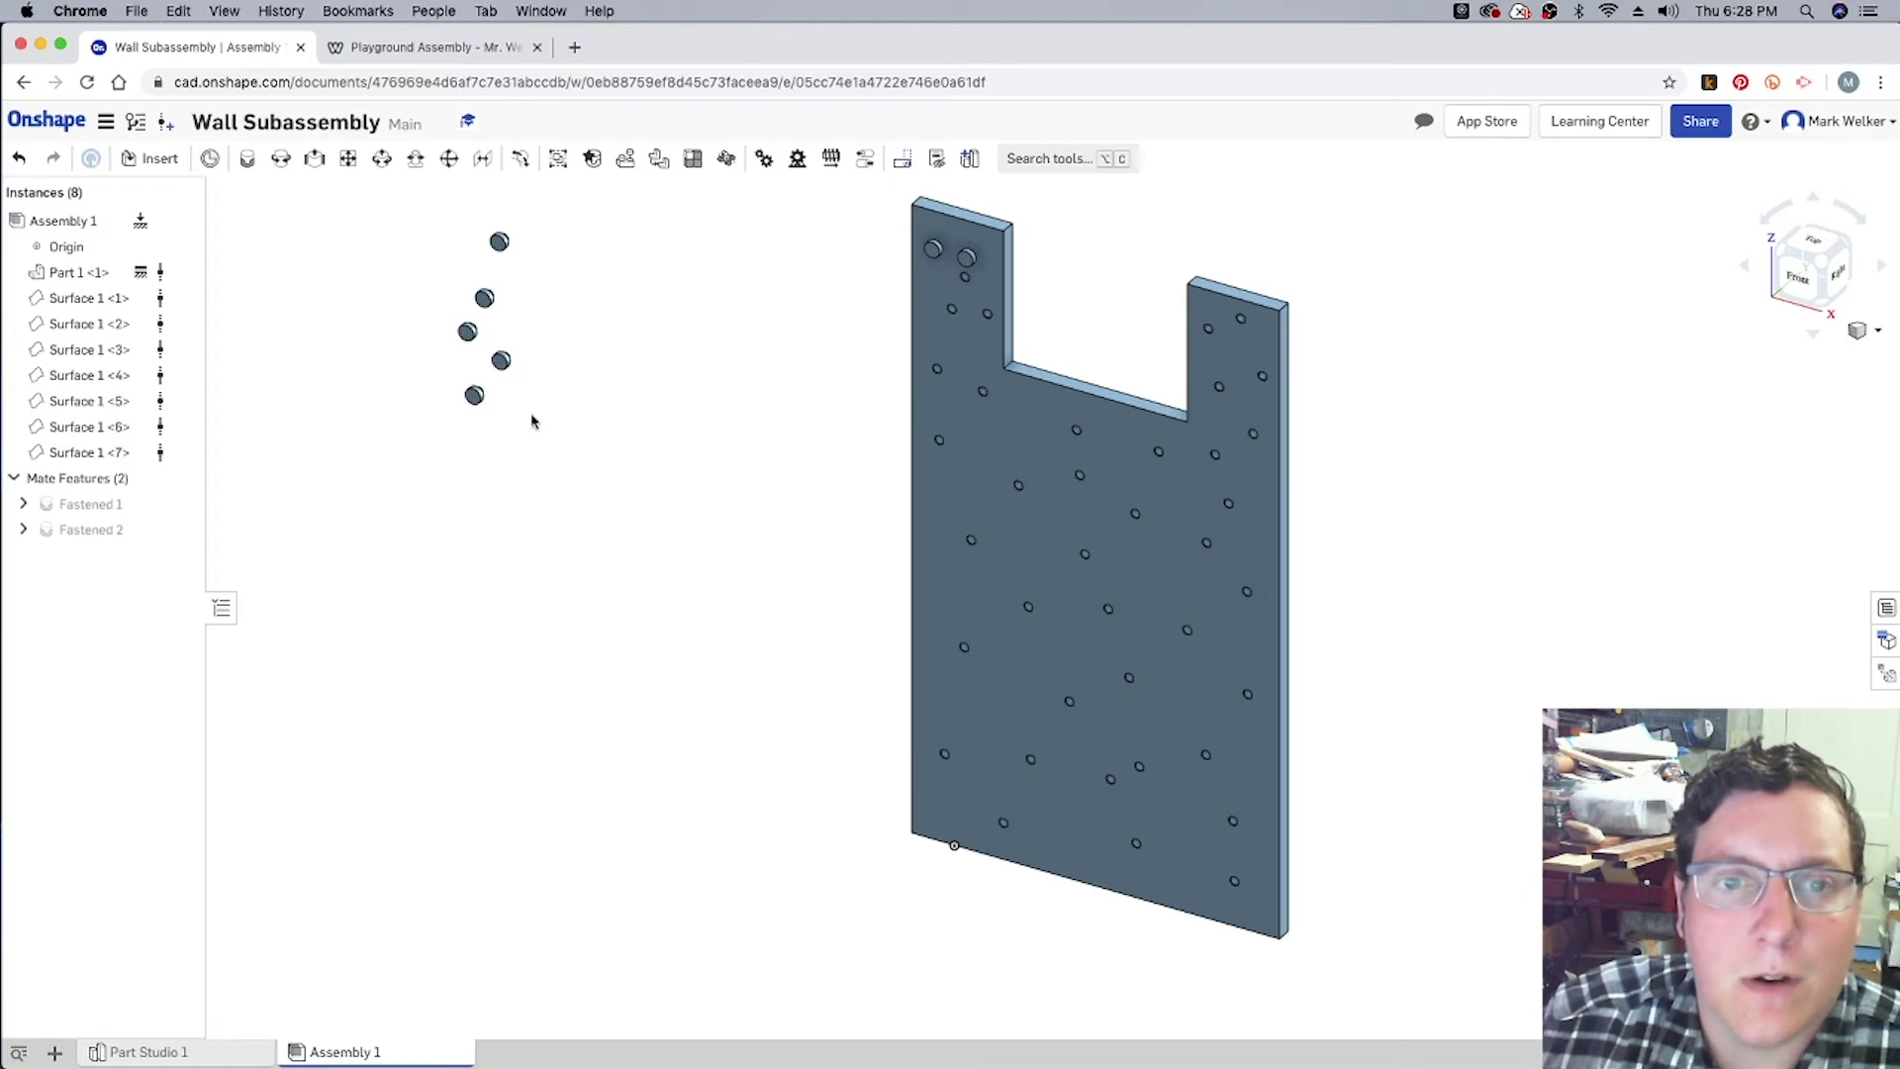
pyautogui.scroll(10, 502, 223)
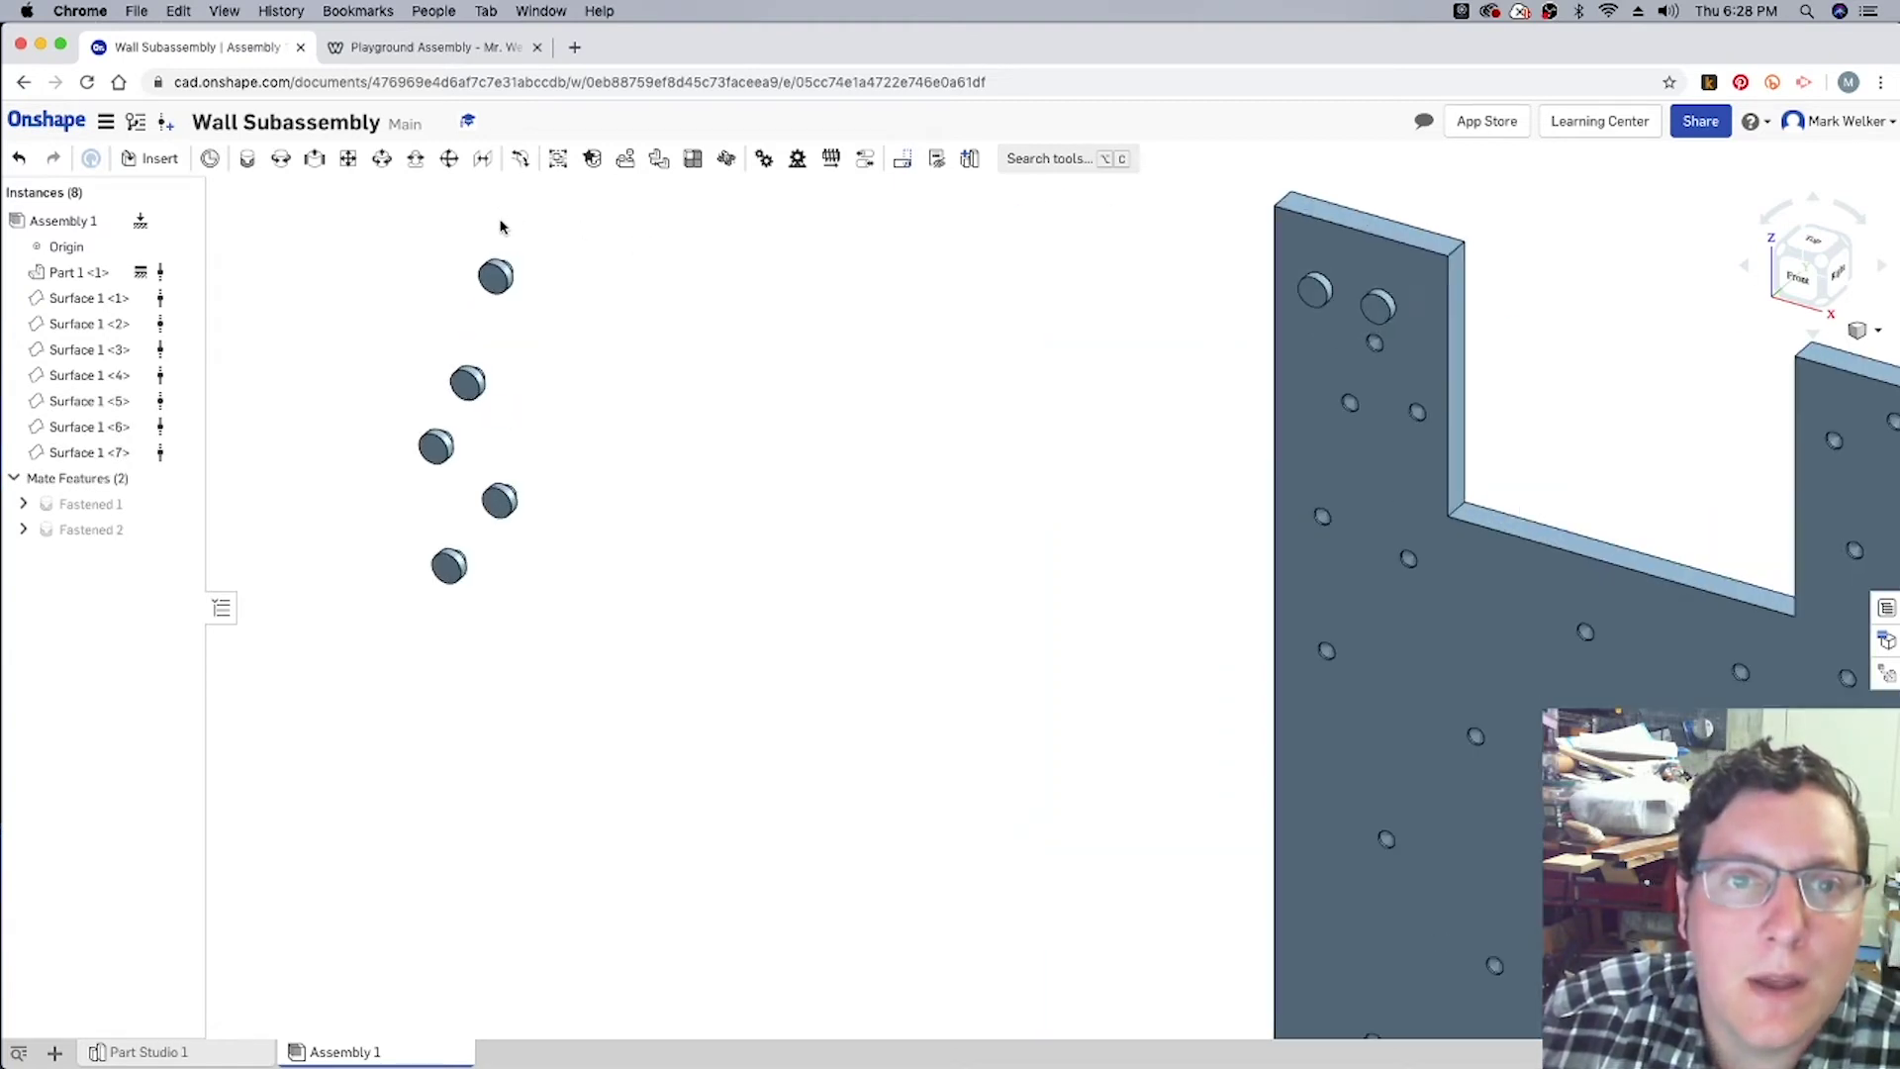
# Step: Fasten the third handle's connector into a panel hole with a new Fastened mate
pyautogui.click(246, 159)
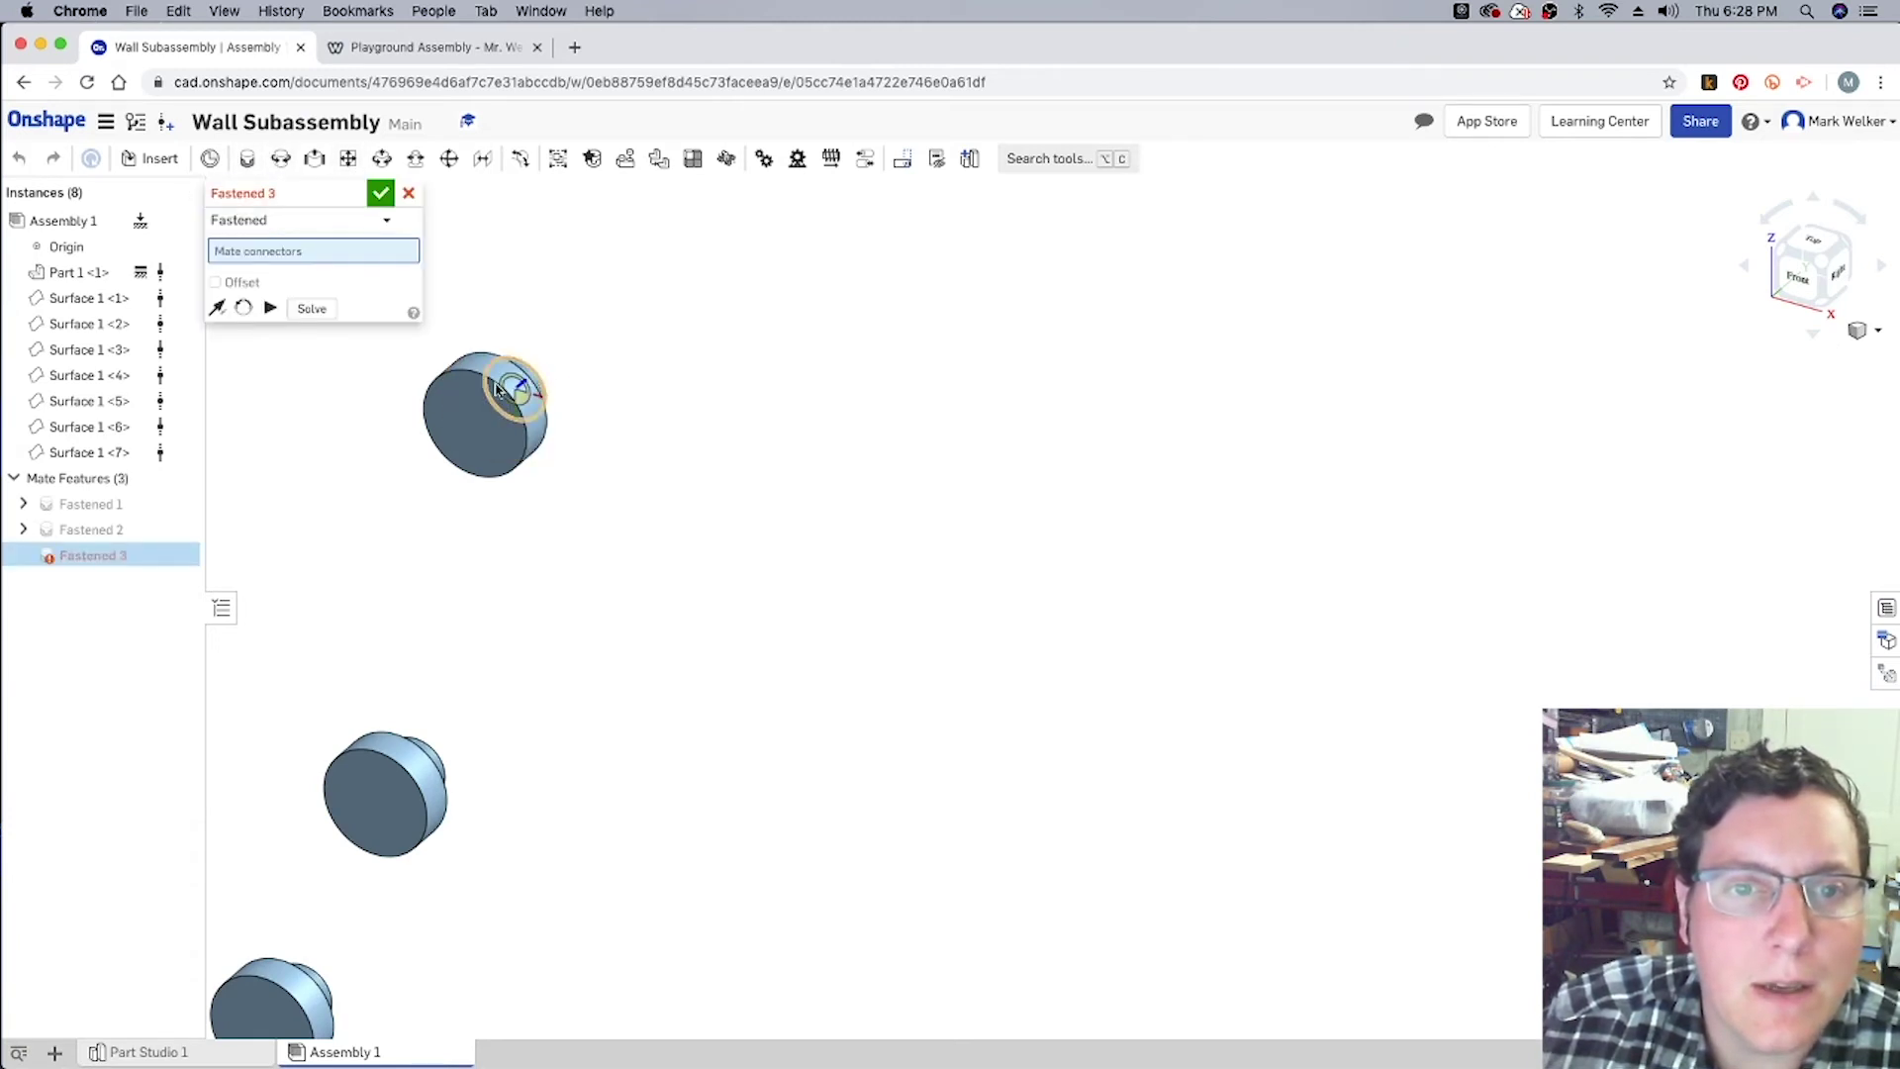
pyautogui.click(497, 388)
pyautogui.scroll(-3, 497, 388)
pyautogui.scroll(8, 1026, 453)
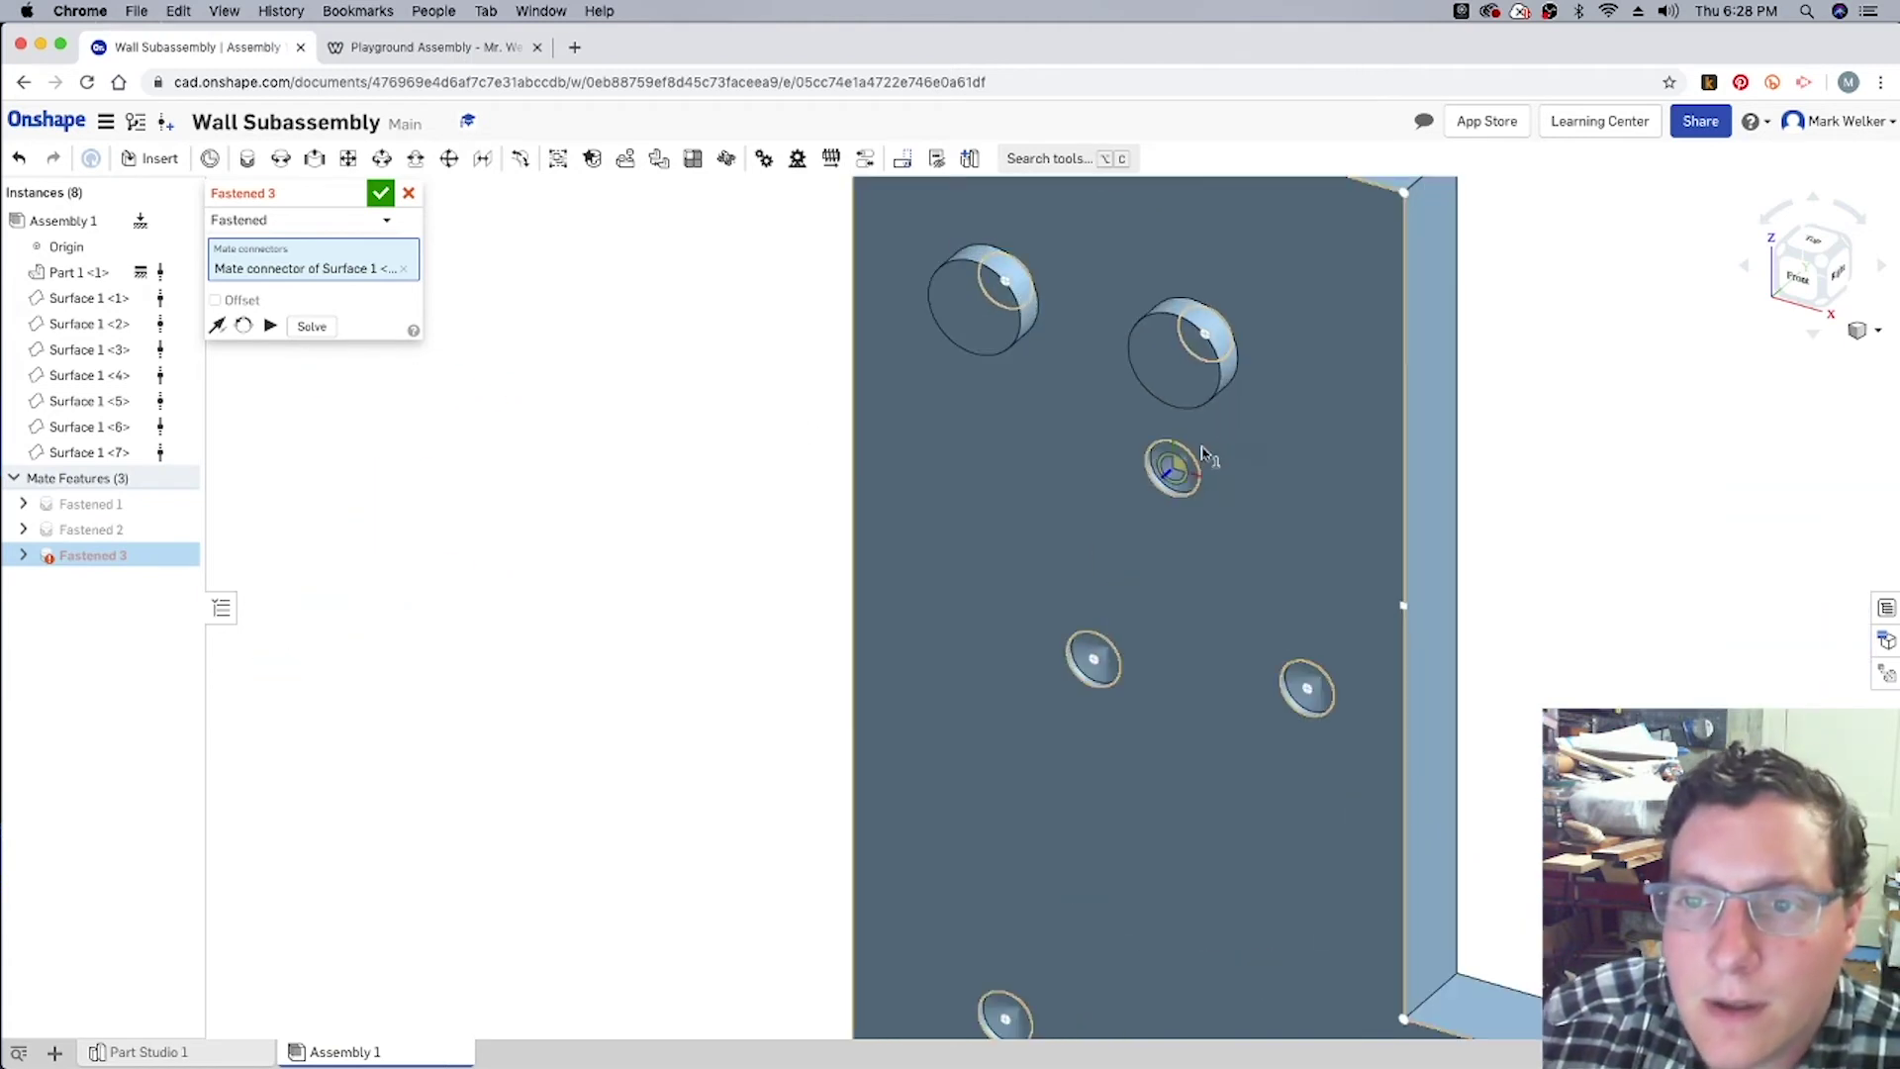
pyautogui.scroll(6, 1203, 453)
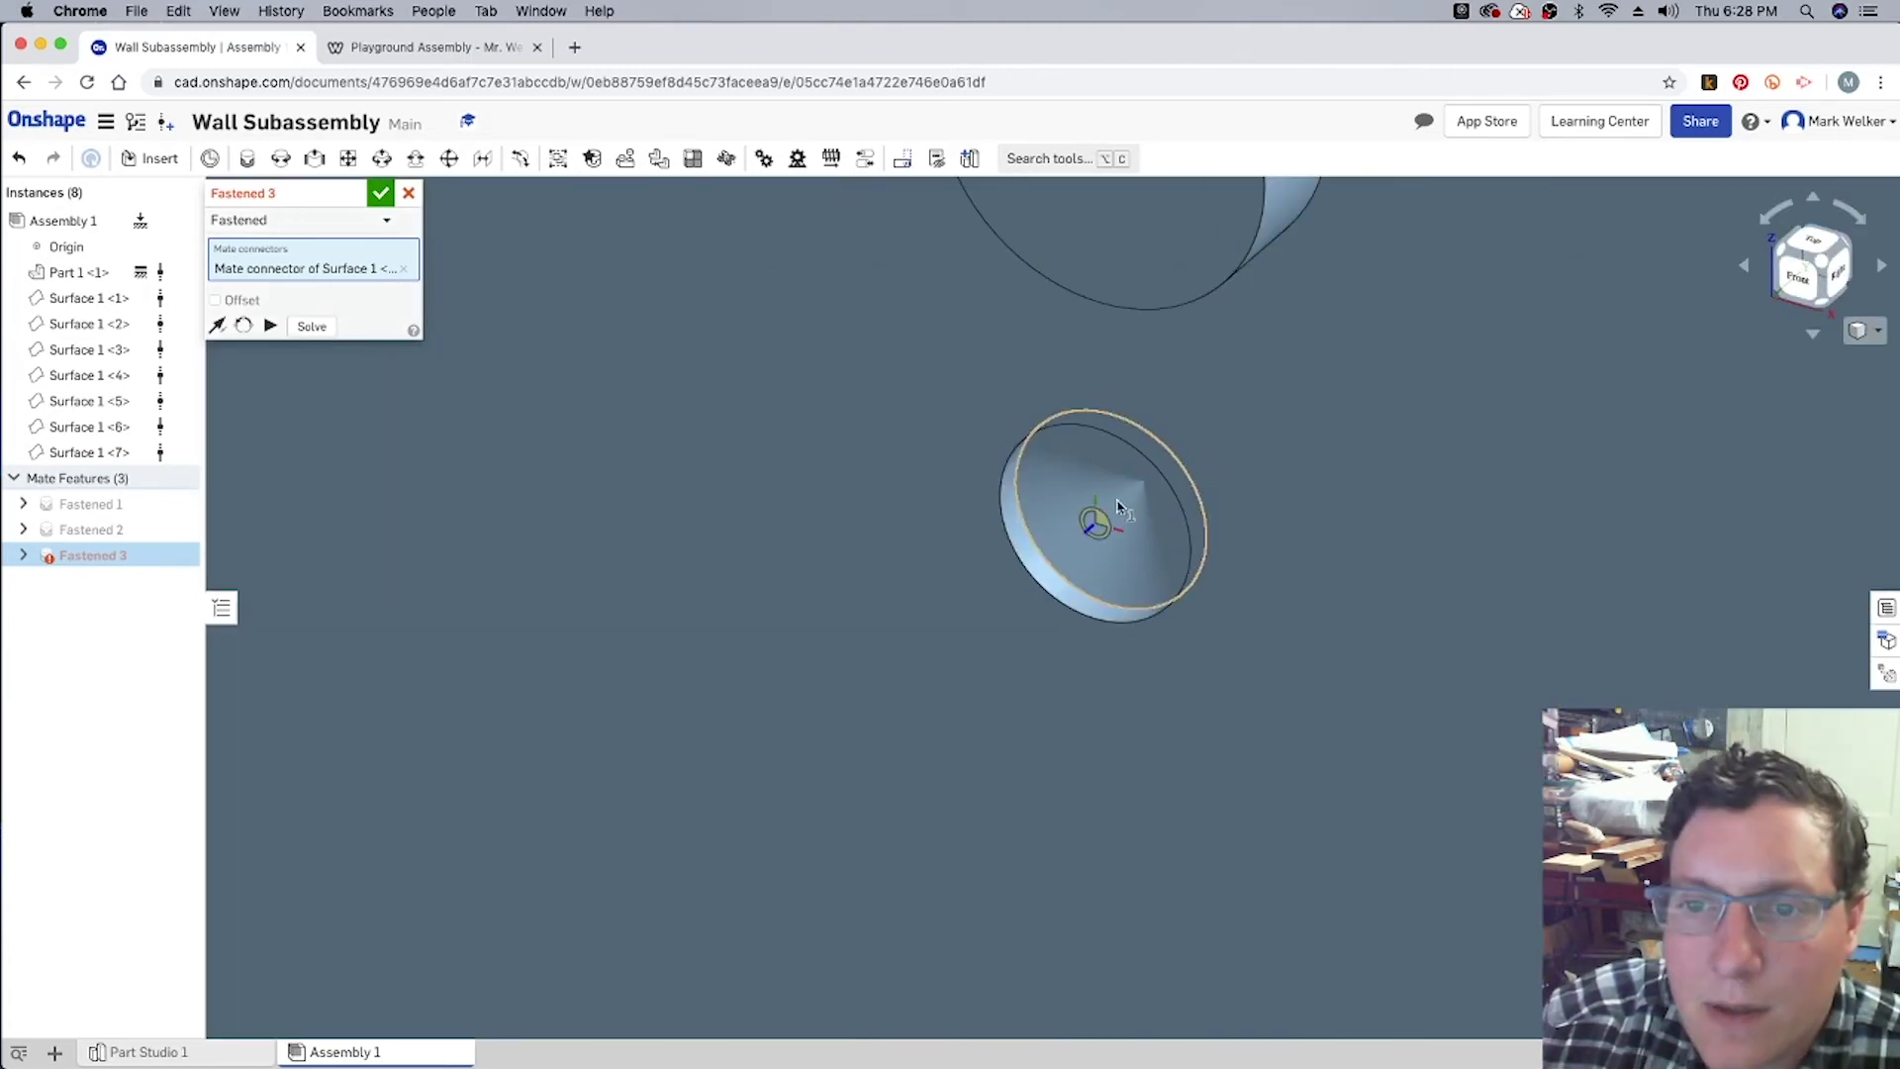
pyautogui.click(1024, 504)
pyautogui.press('Return')
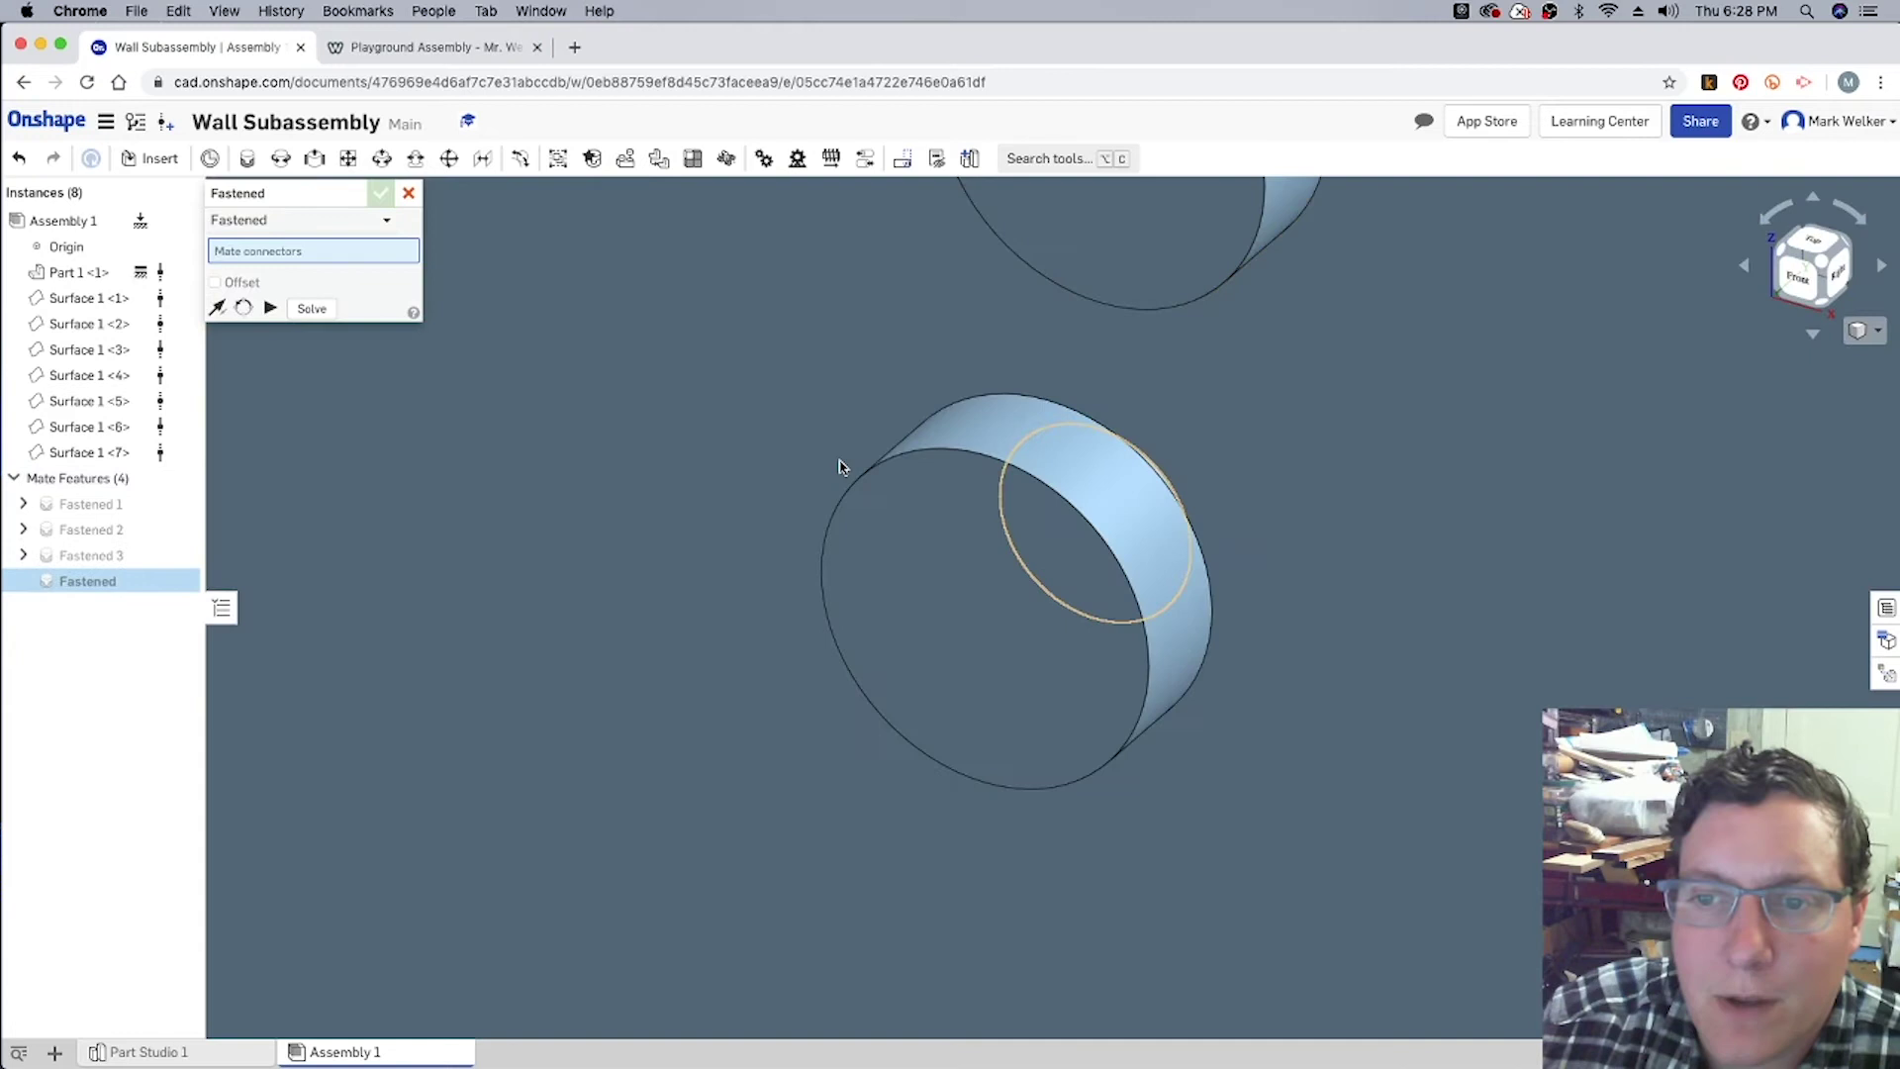
# Step: Fasten the fourth handle into another panel hole and confirm the mate
pyautogui.scroll(-10, 840, 466)
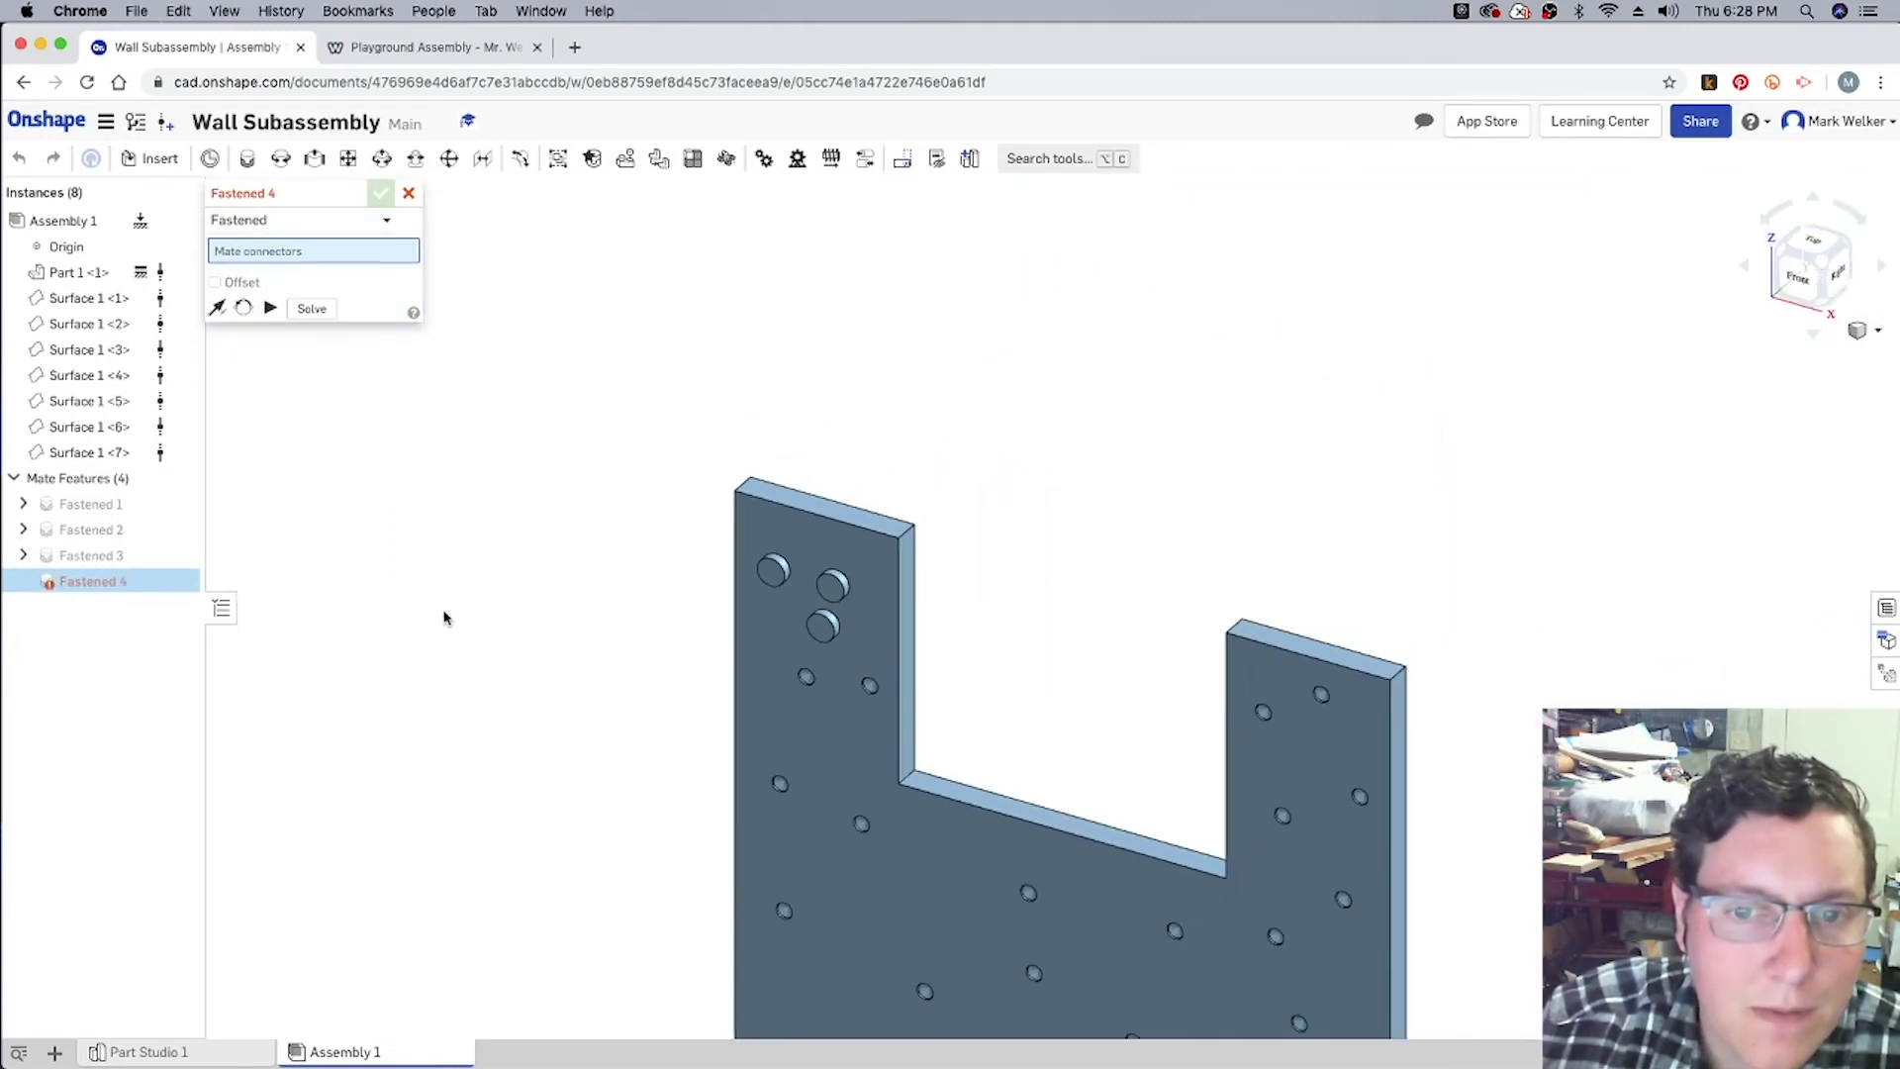
pyautogui.scroll(-5, 920, 750)
pyautogui.scroll(8, 1001, 755)
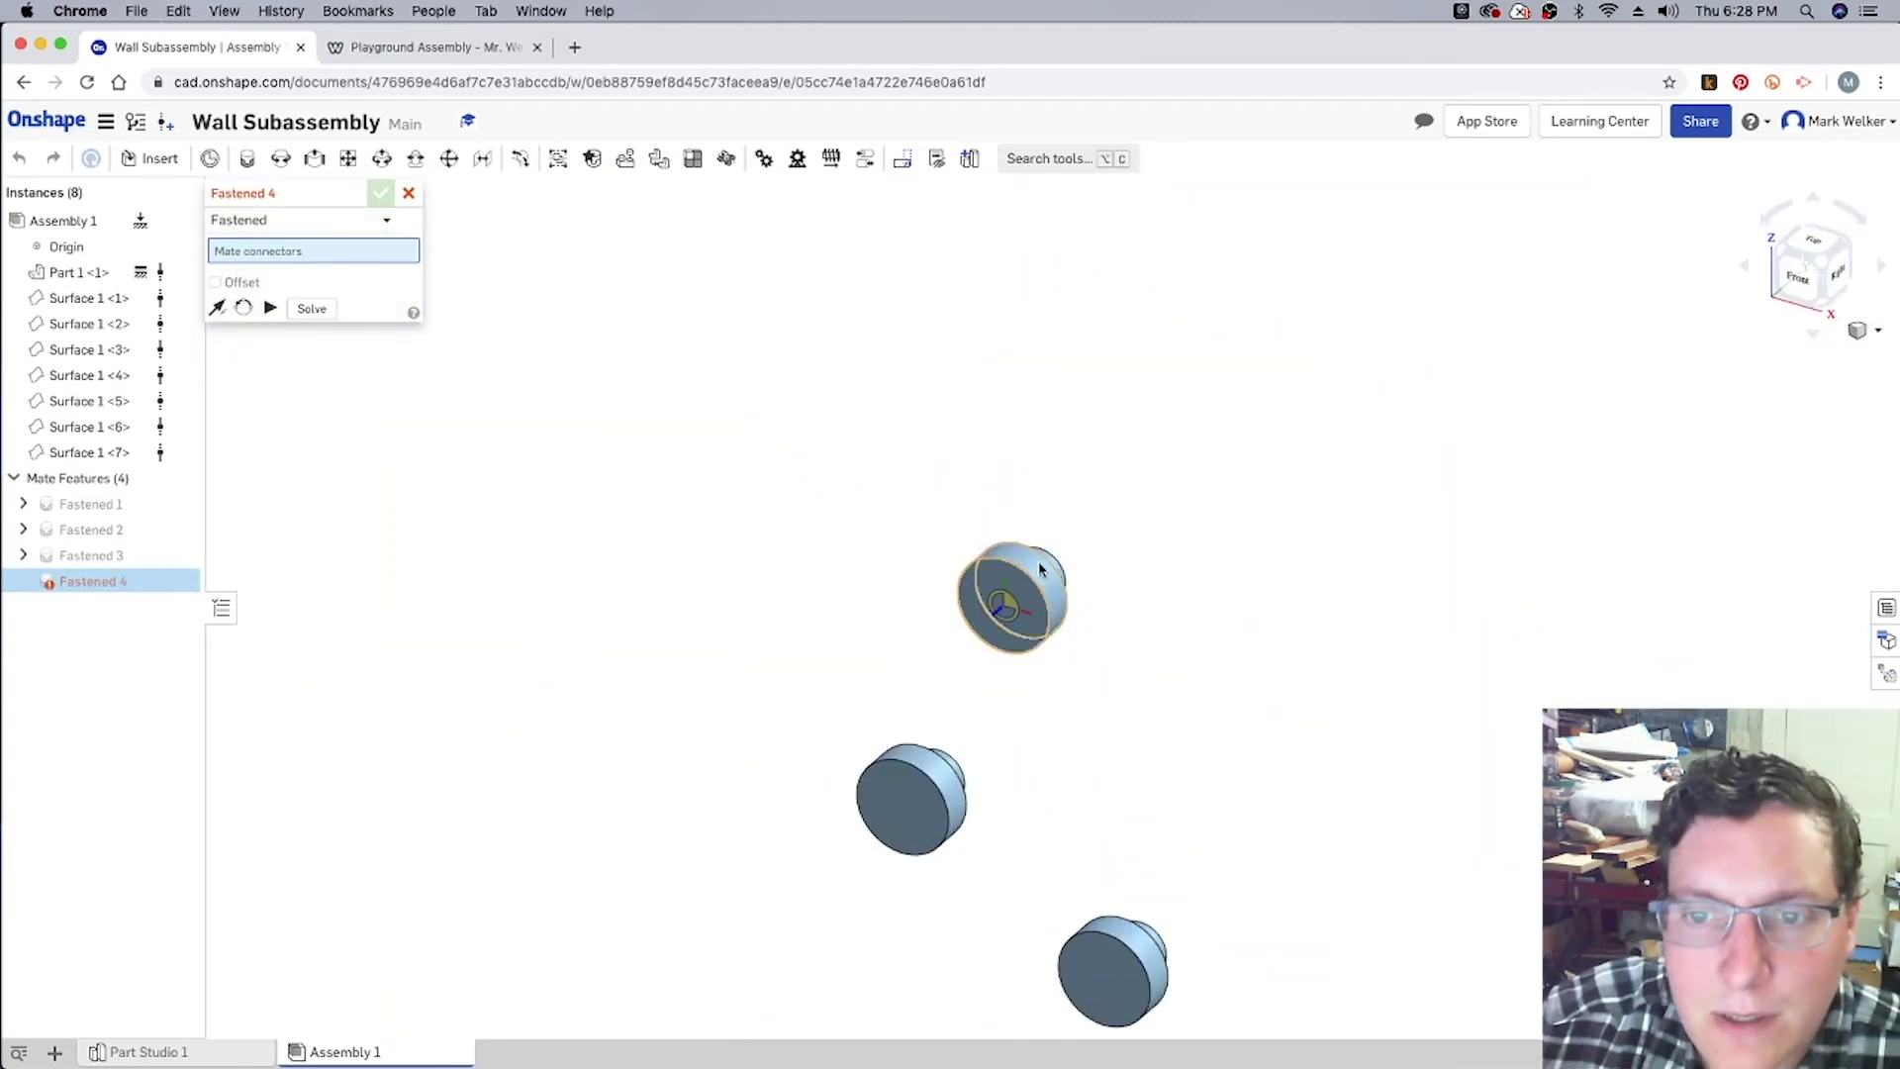
pyautogui.click(1054, 562)
pyautogui.scroll(-3, 874, 552)
pyautogui.scroll(10, 1479, 594)
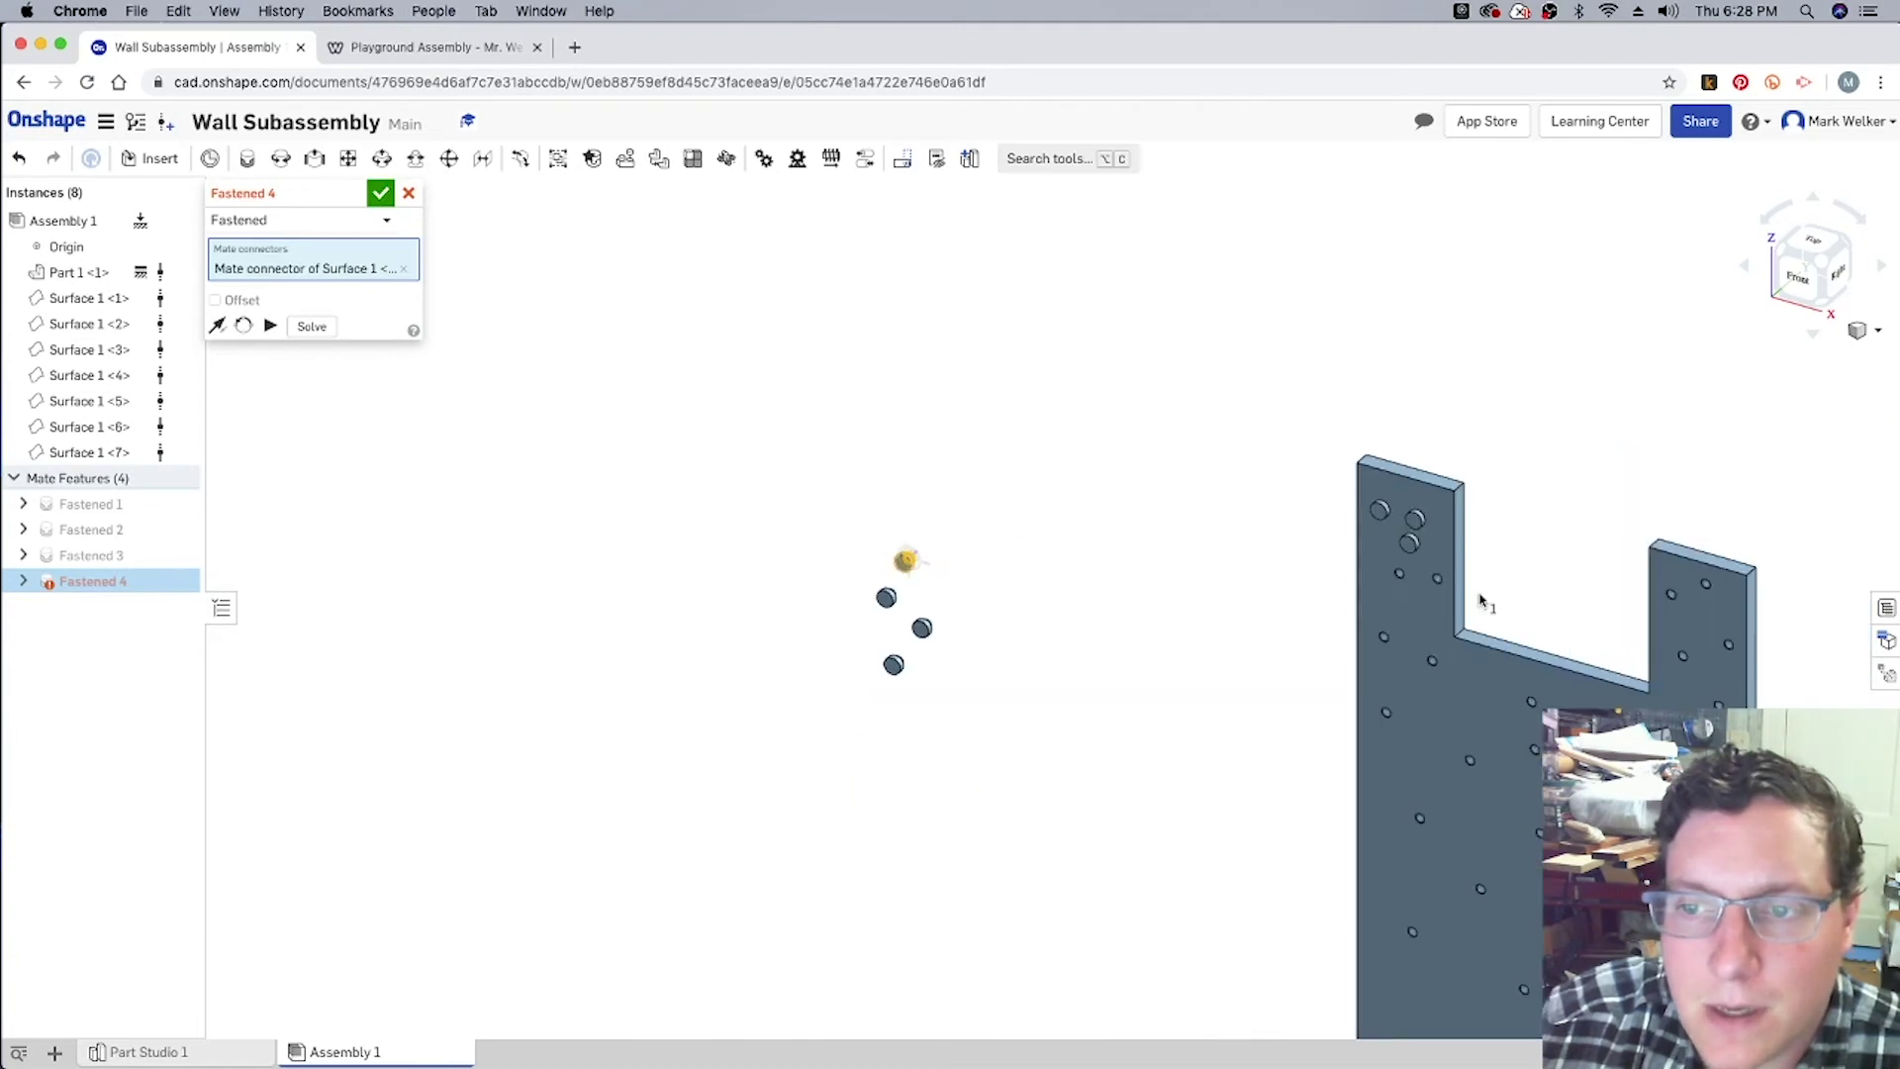
pyautogui.scroll(8, 1381, 558)
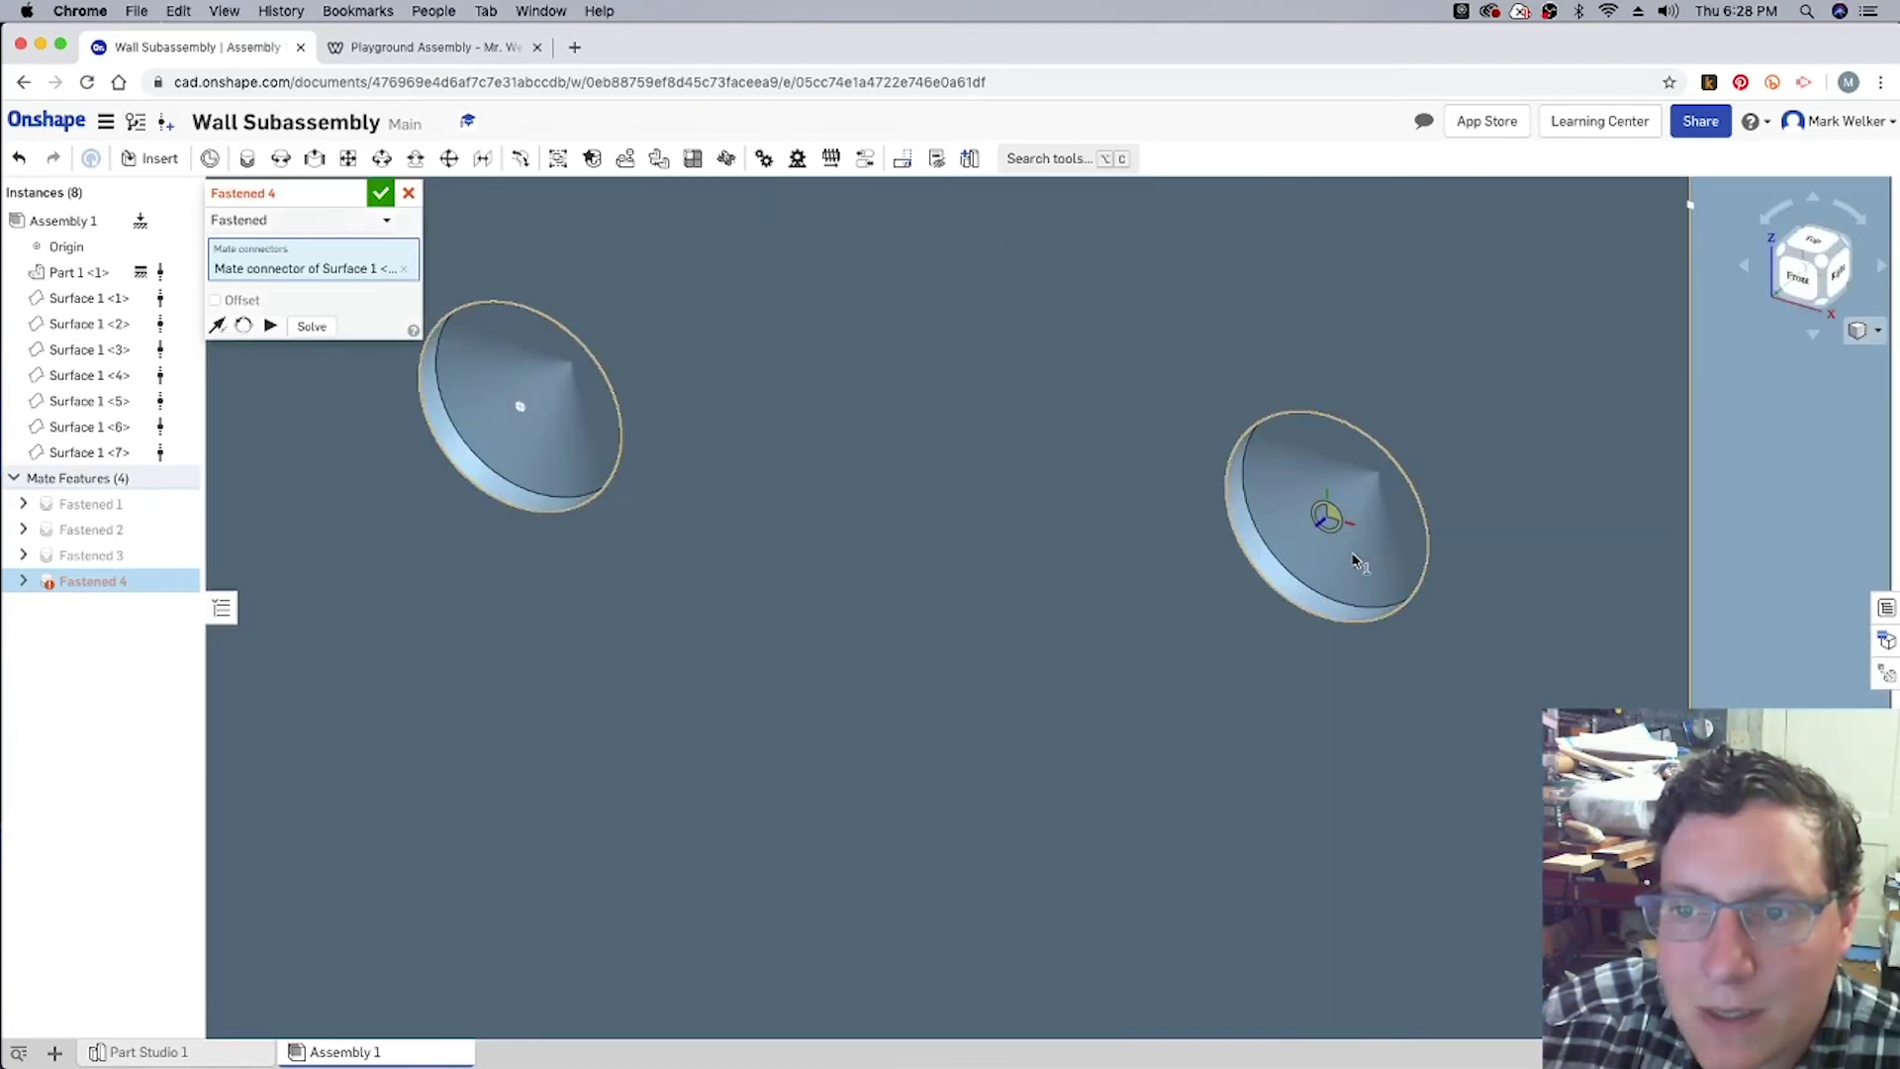
pyautogui.click(1299, 576)
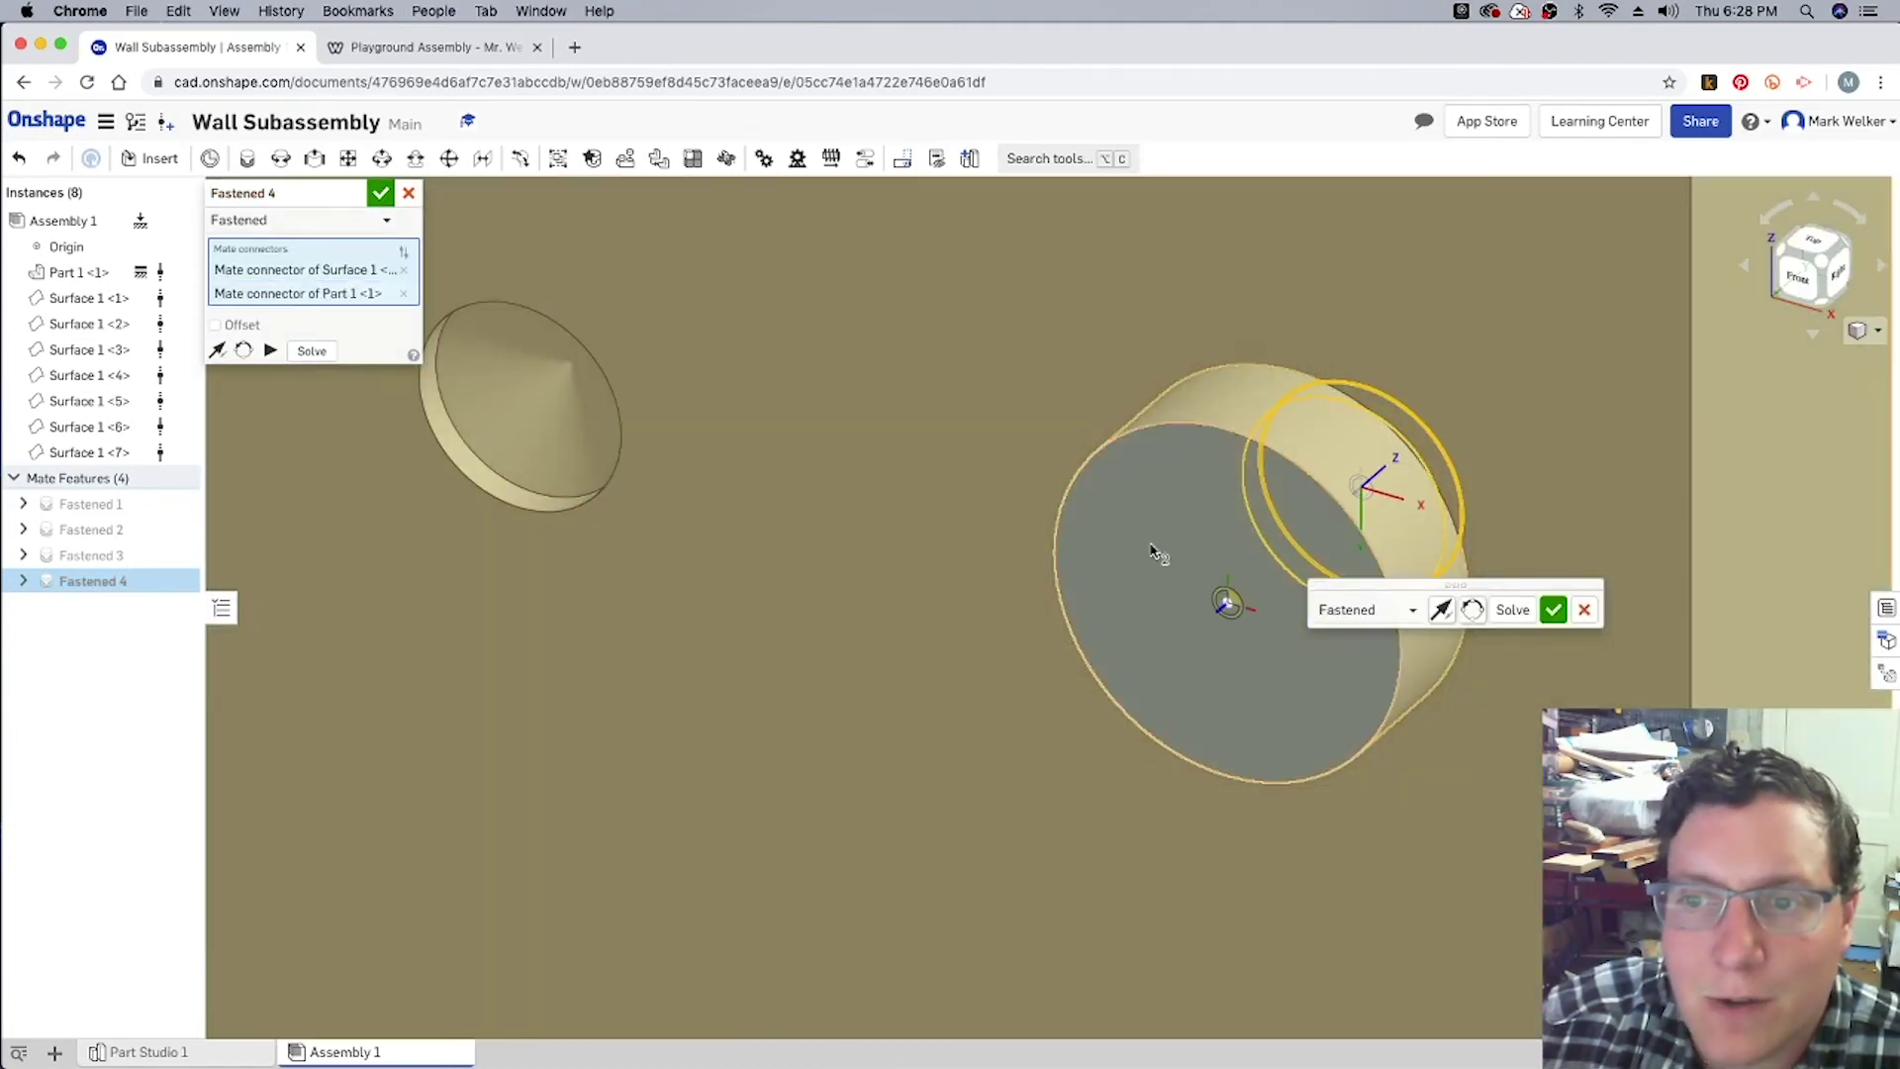
pyautogui.click(1554, 612)
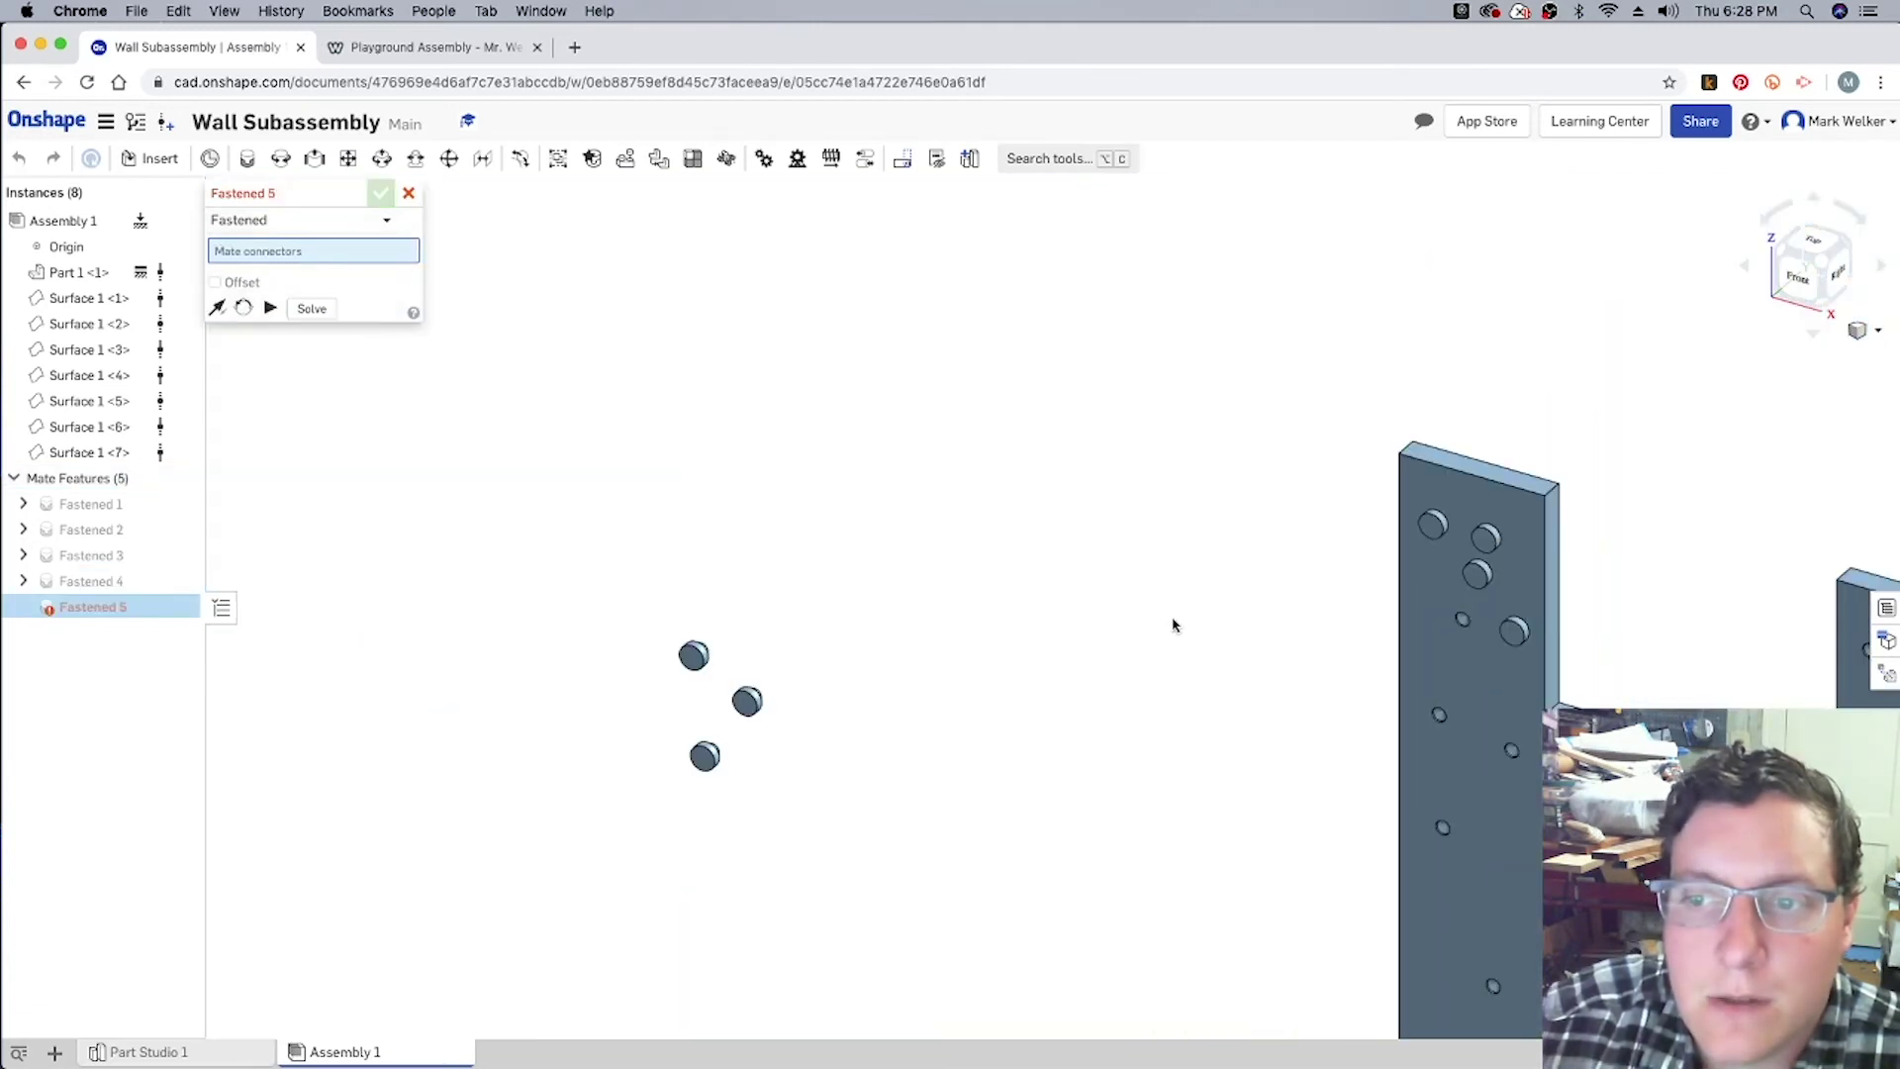
# Step: Fasten the fifth handle into the next panel hole and confirm the mate
pyautogui.scroll(10, 665, 682)
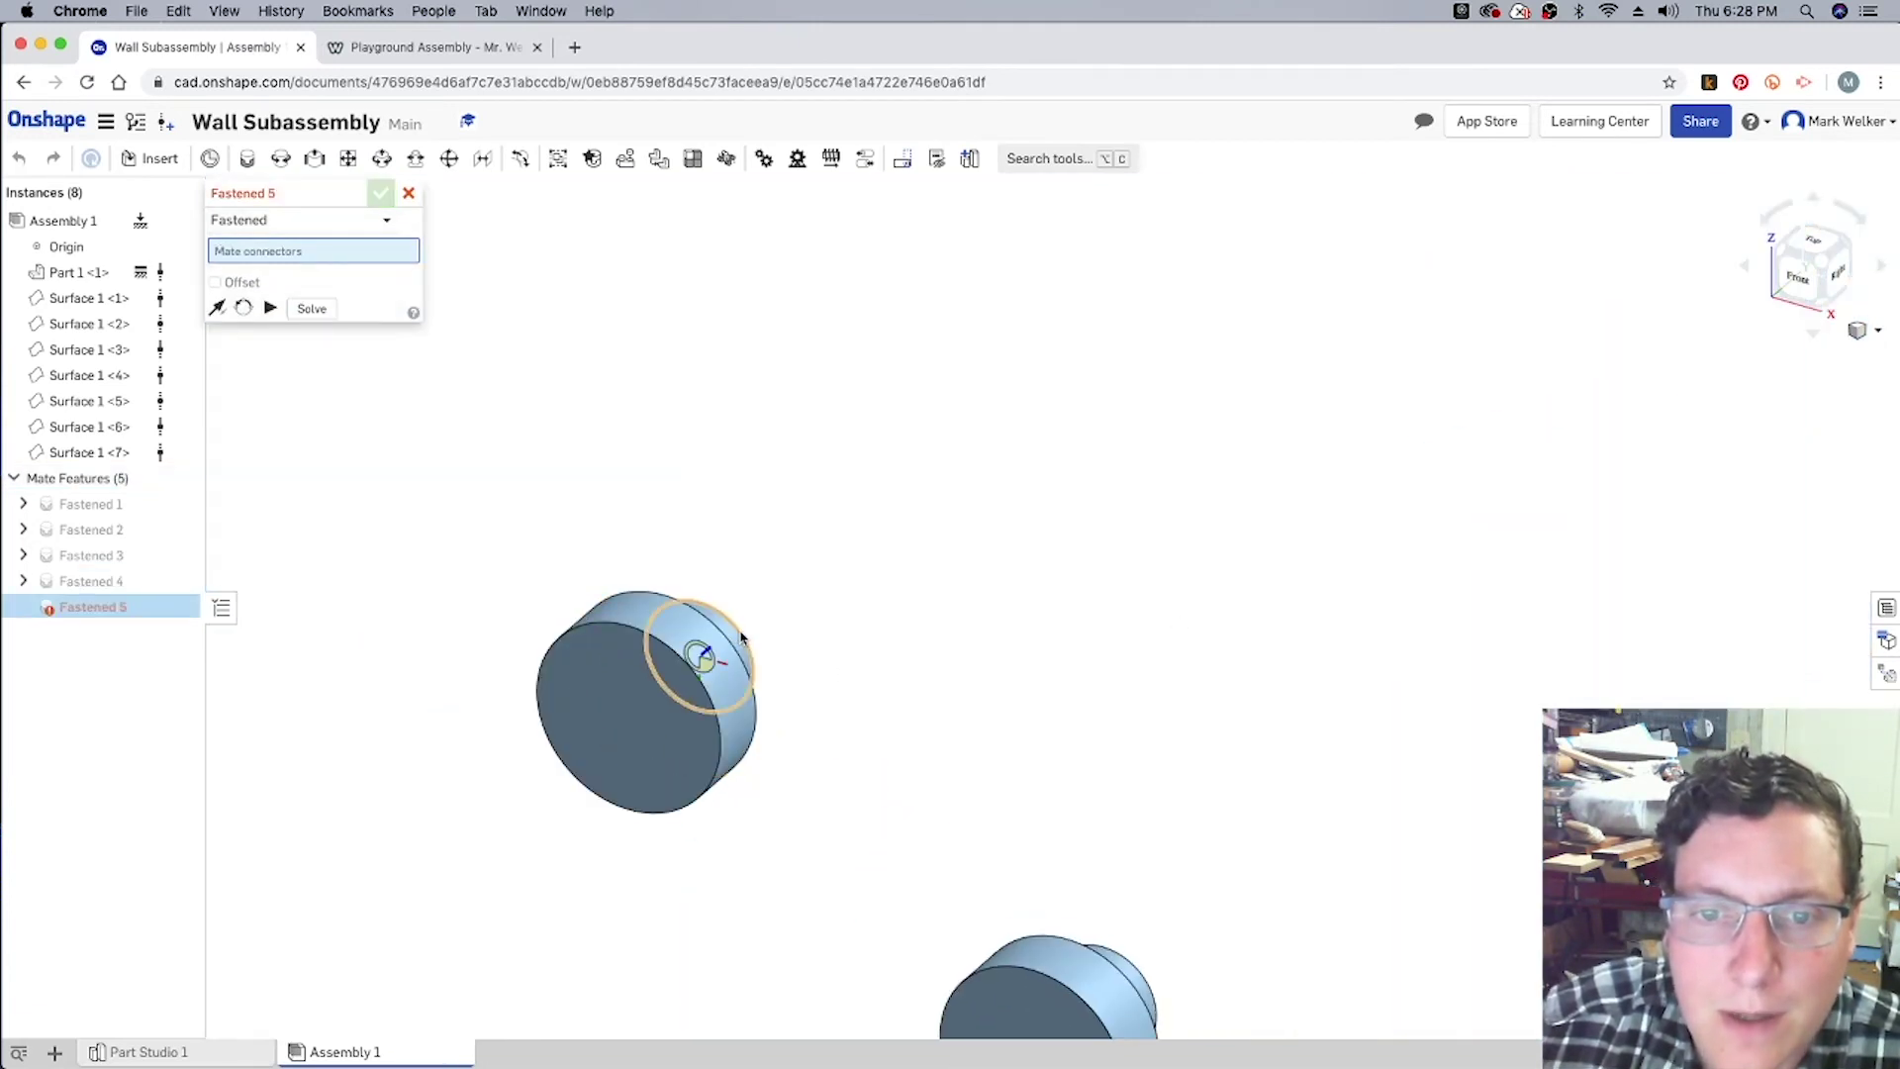
pyautogui.click(741, 636)
pyautogui.scroll(-10, 741, 637)
pyautogui.scroll(10, 1108, 624)
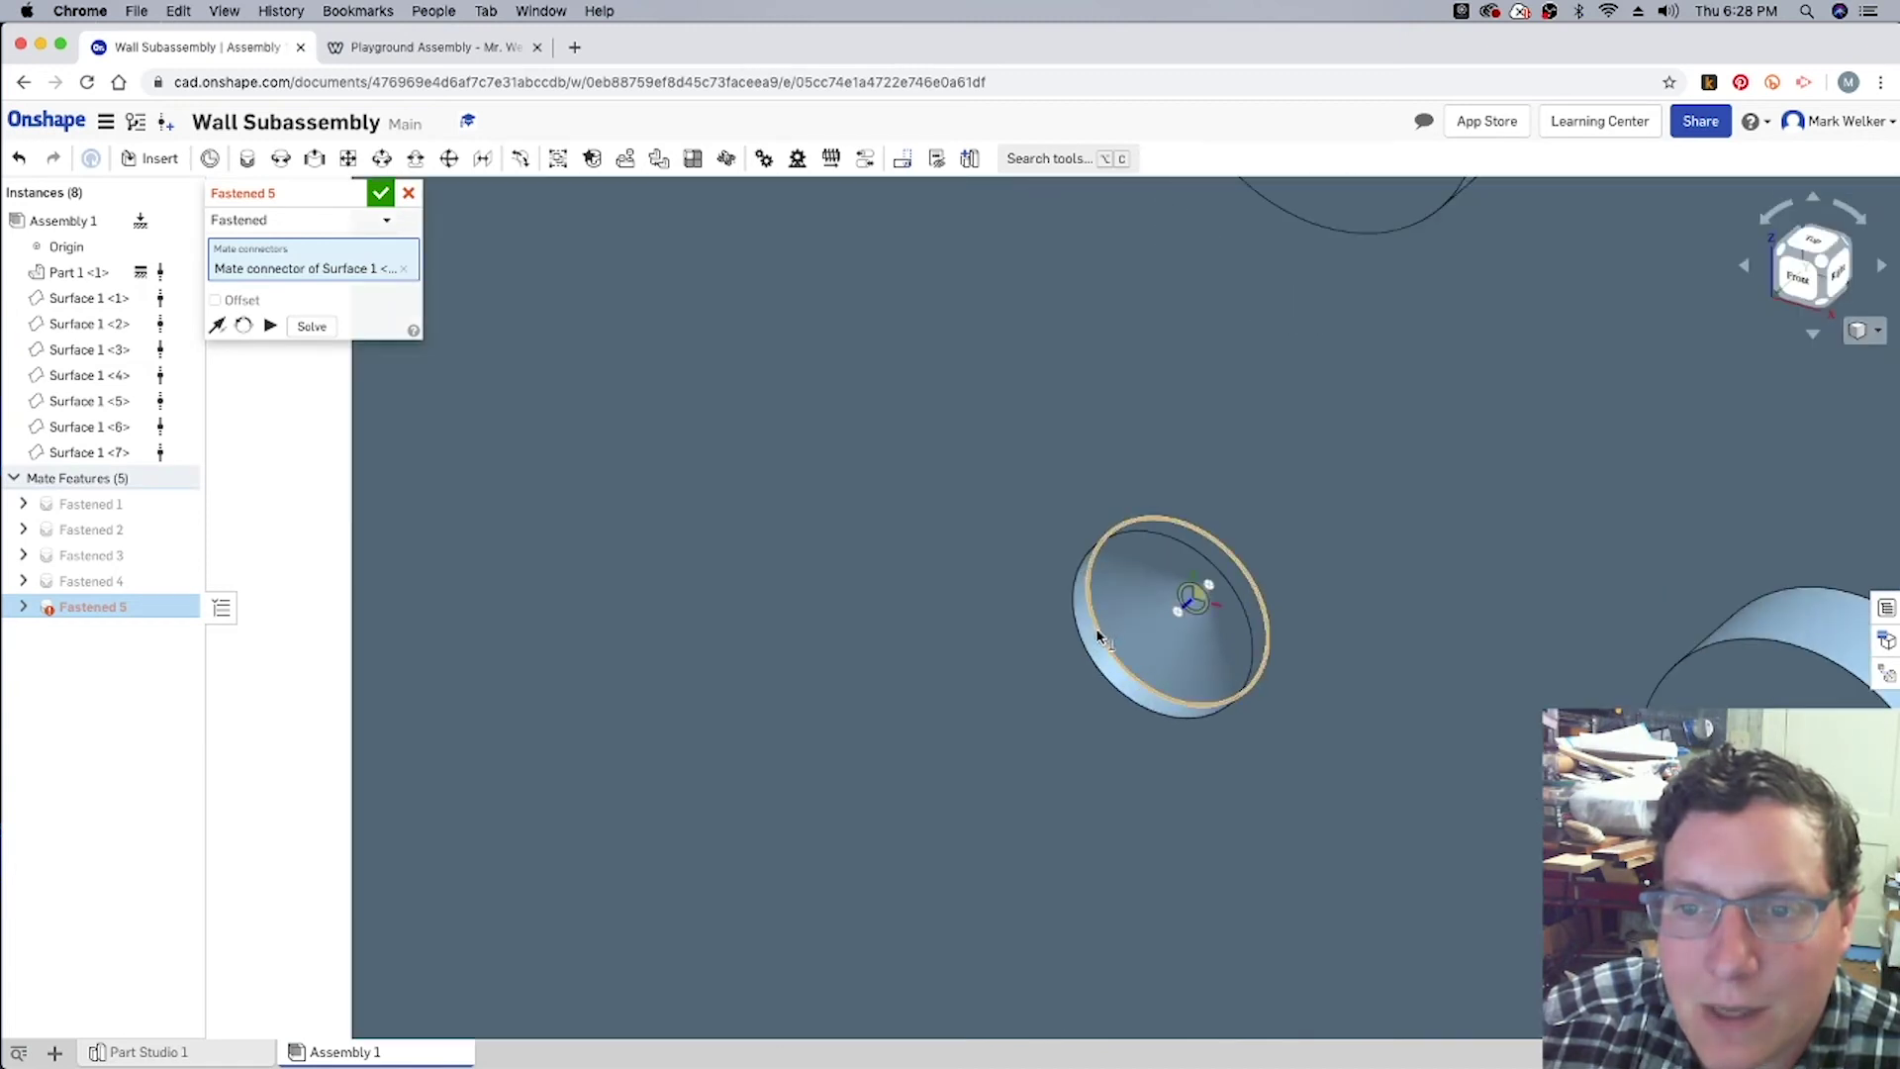
pyautogui.click(1101, 634)
pyautogui.scroll(-10, 1102, 634)
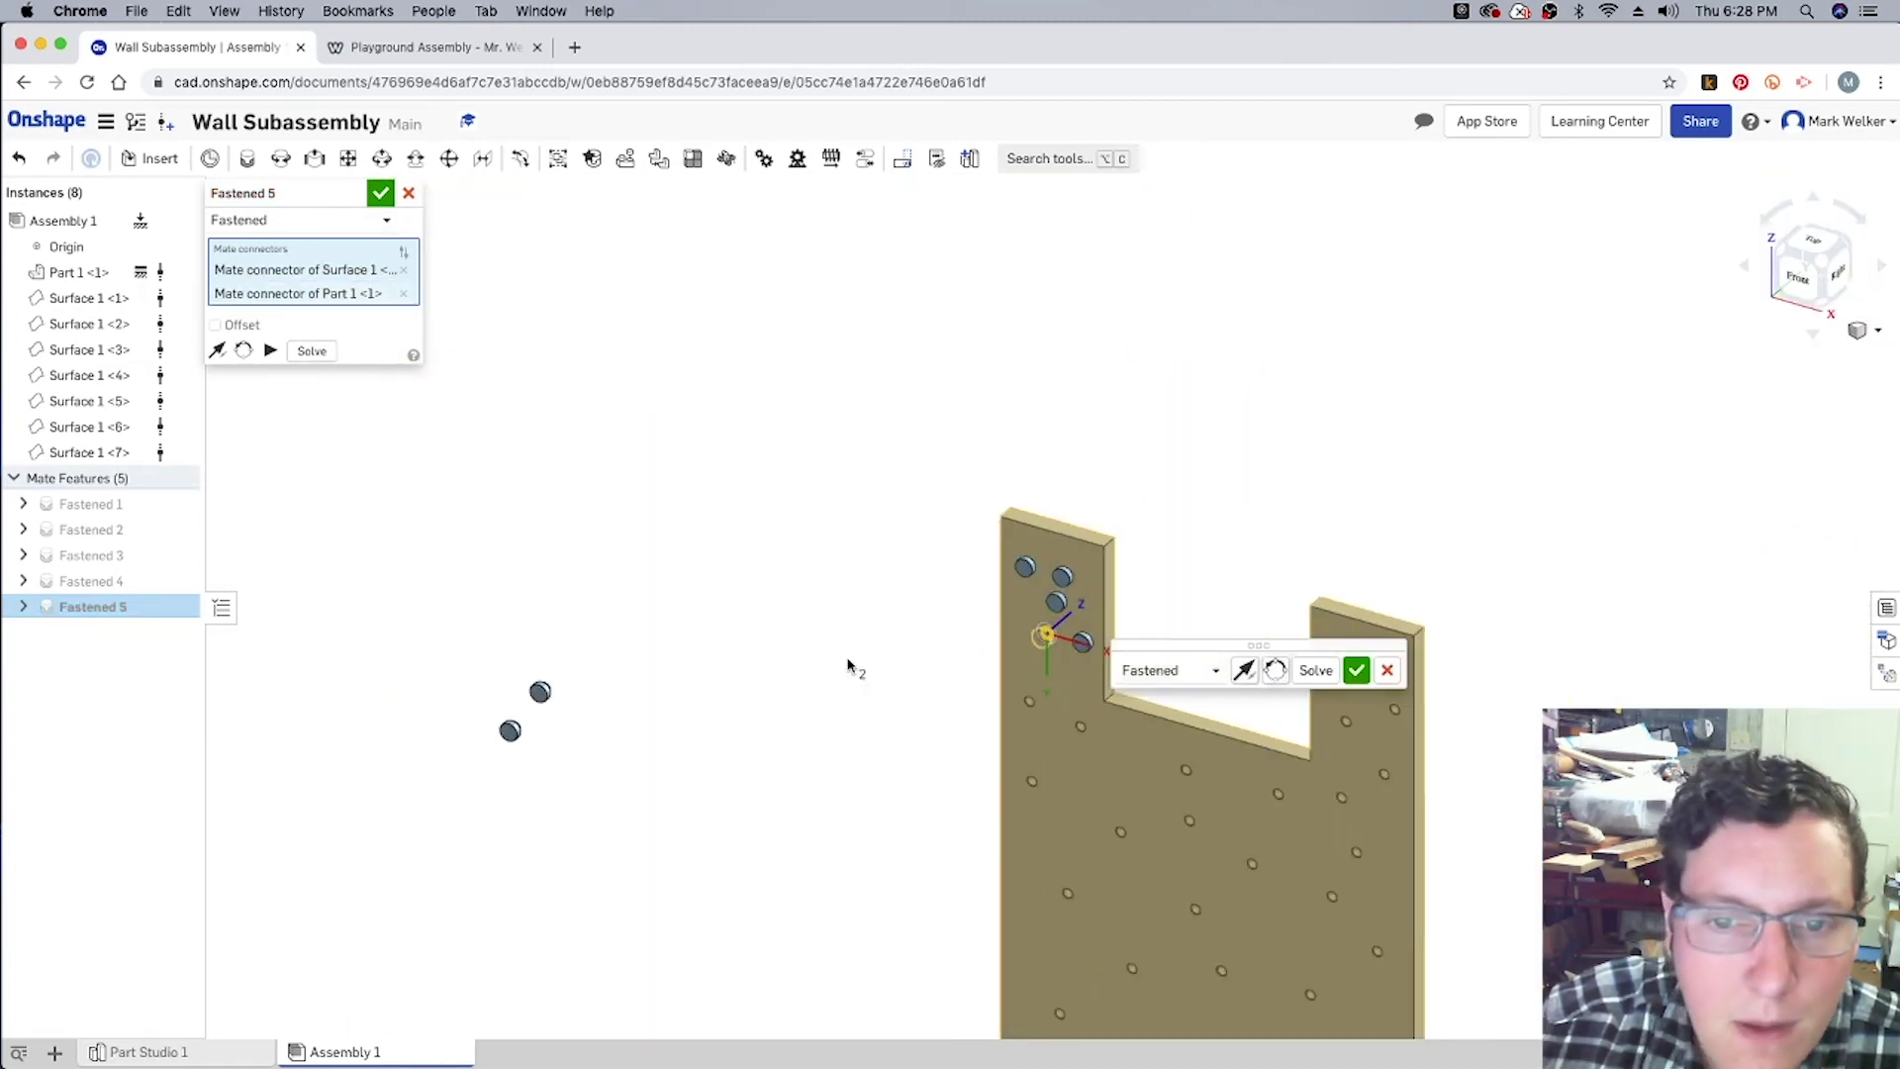
pyautogui.click(1356, 671)
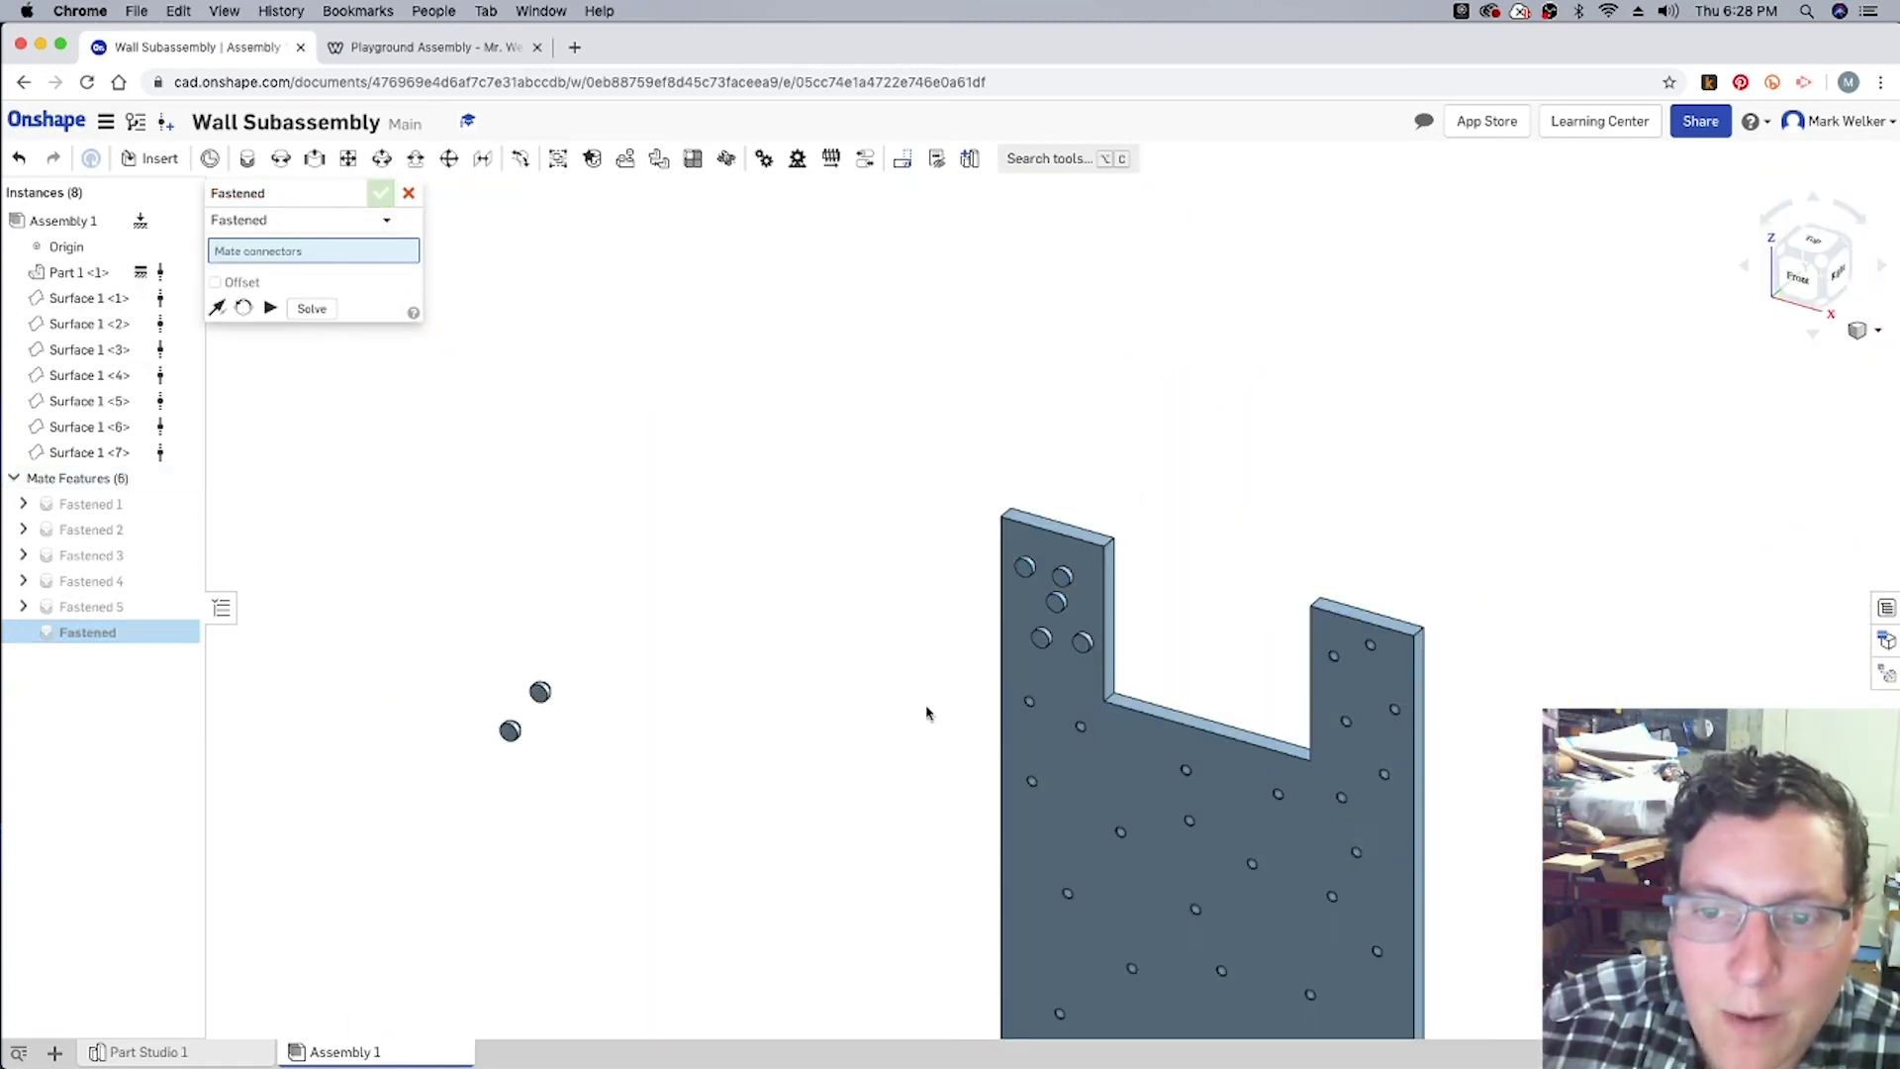
# Step: Seat the sixth handle in a panel hole as the Fastened 6 mate
pyautogui.scroll(10, 510, 698)
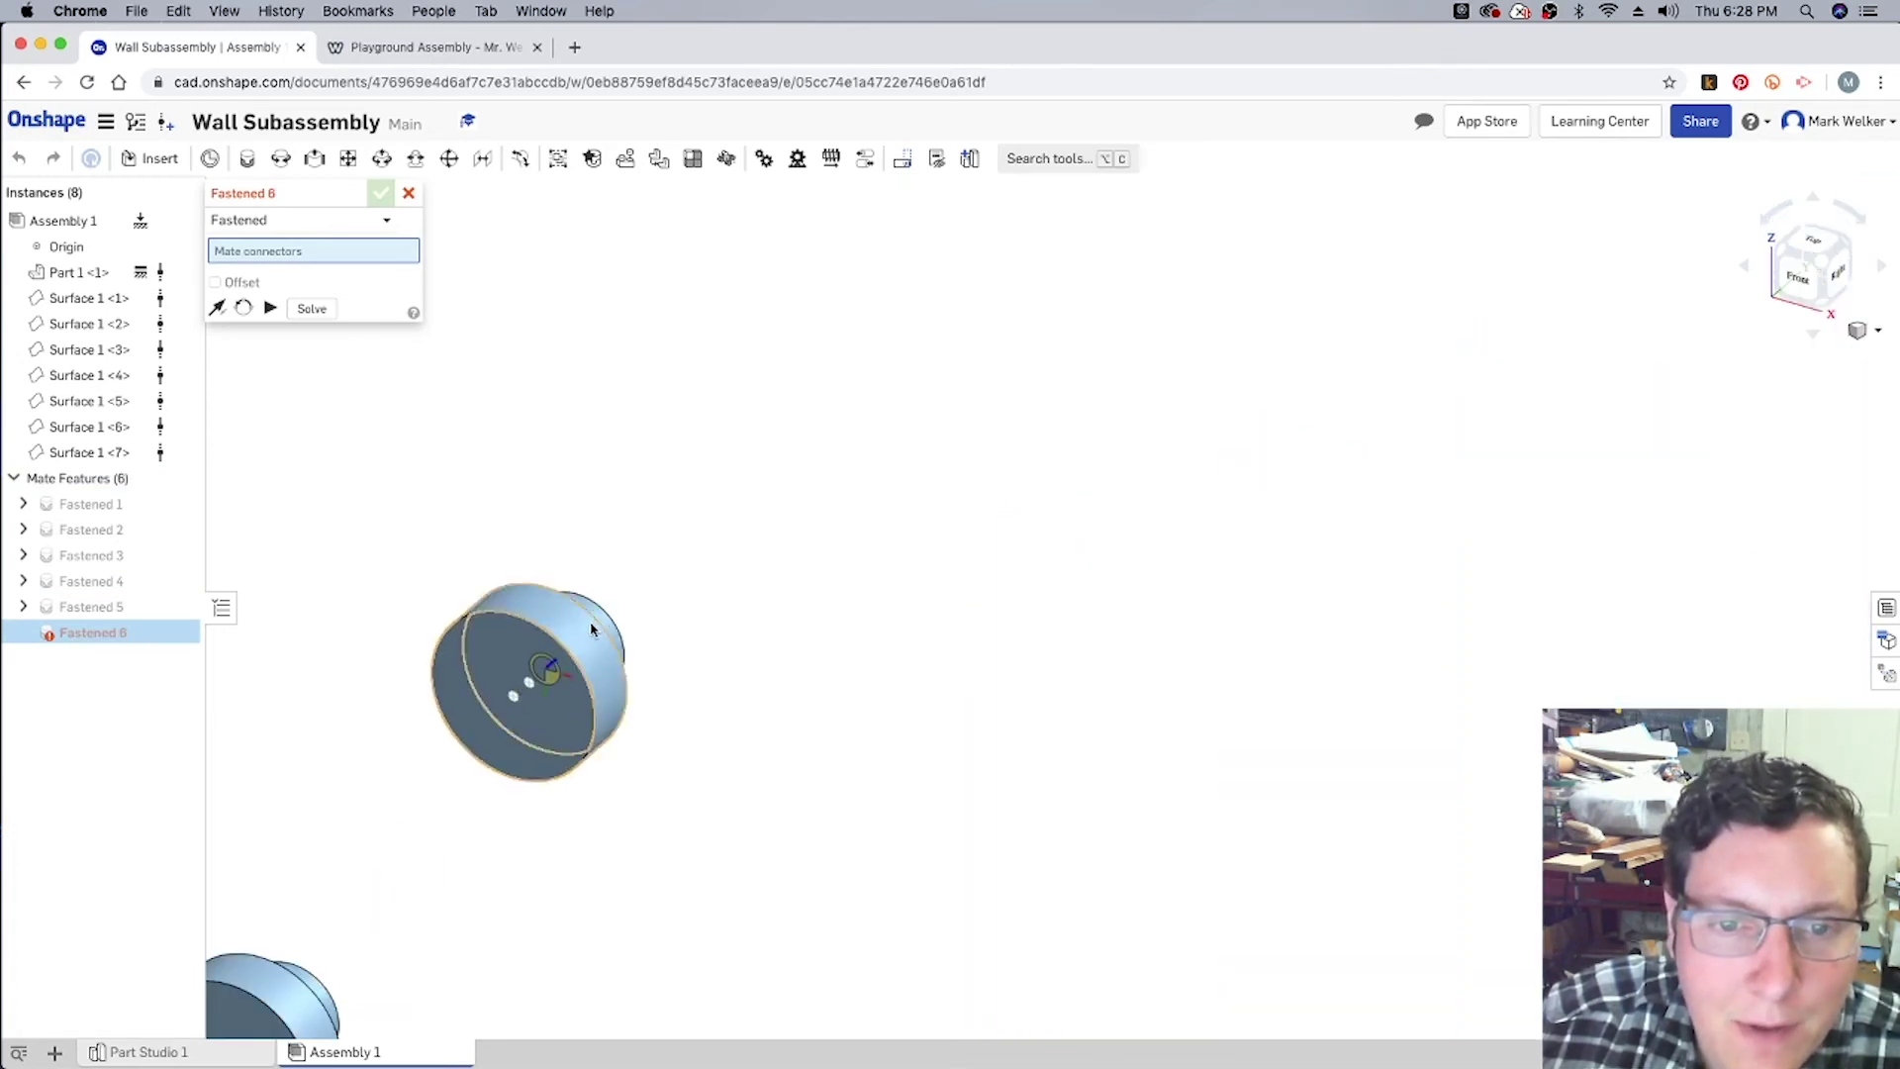
pyautogui.click(604, 622)
pyautogui.scroll(-8, 605, 621)
pyautogui.scroll(8, 1187, 644)
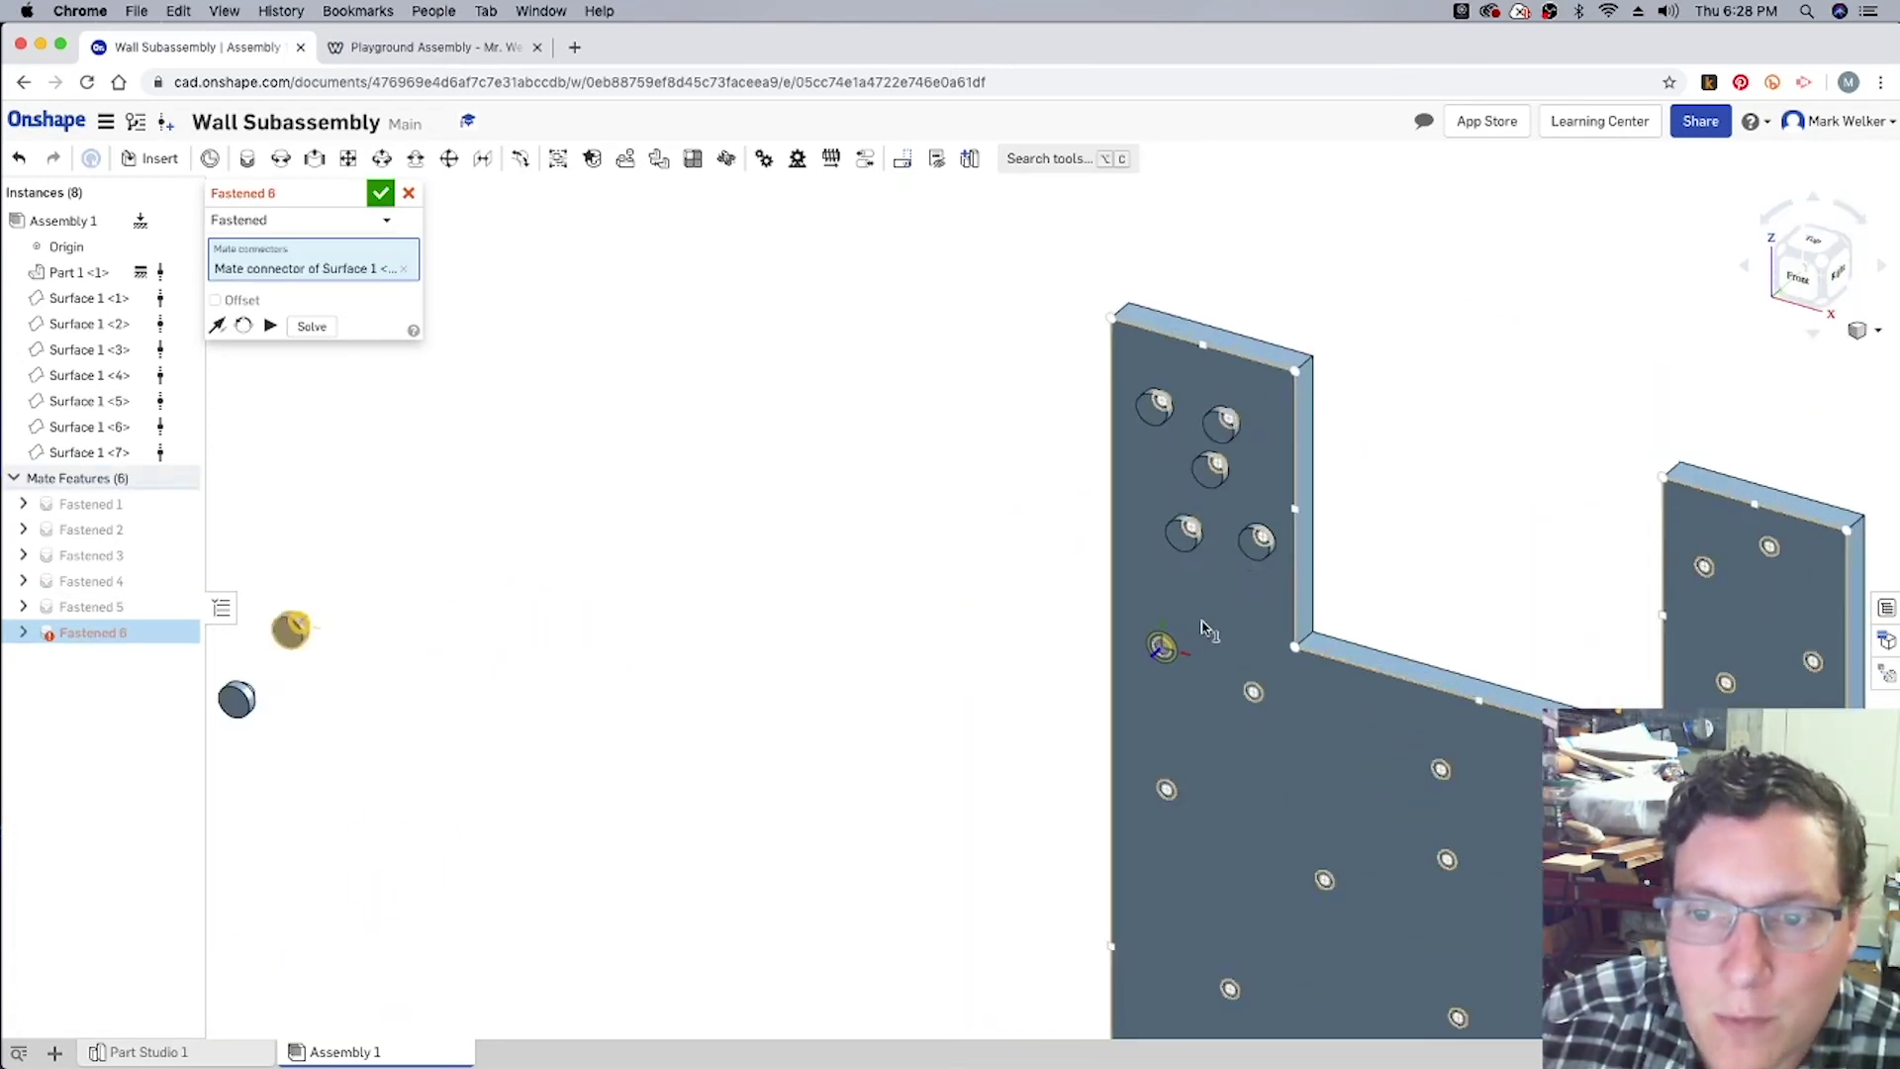
pyautogui.scroll(3, 1118, 676)
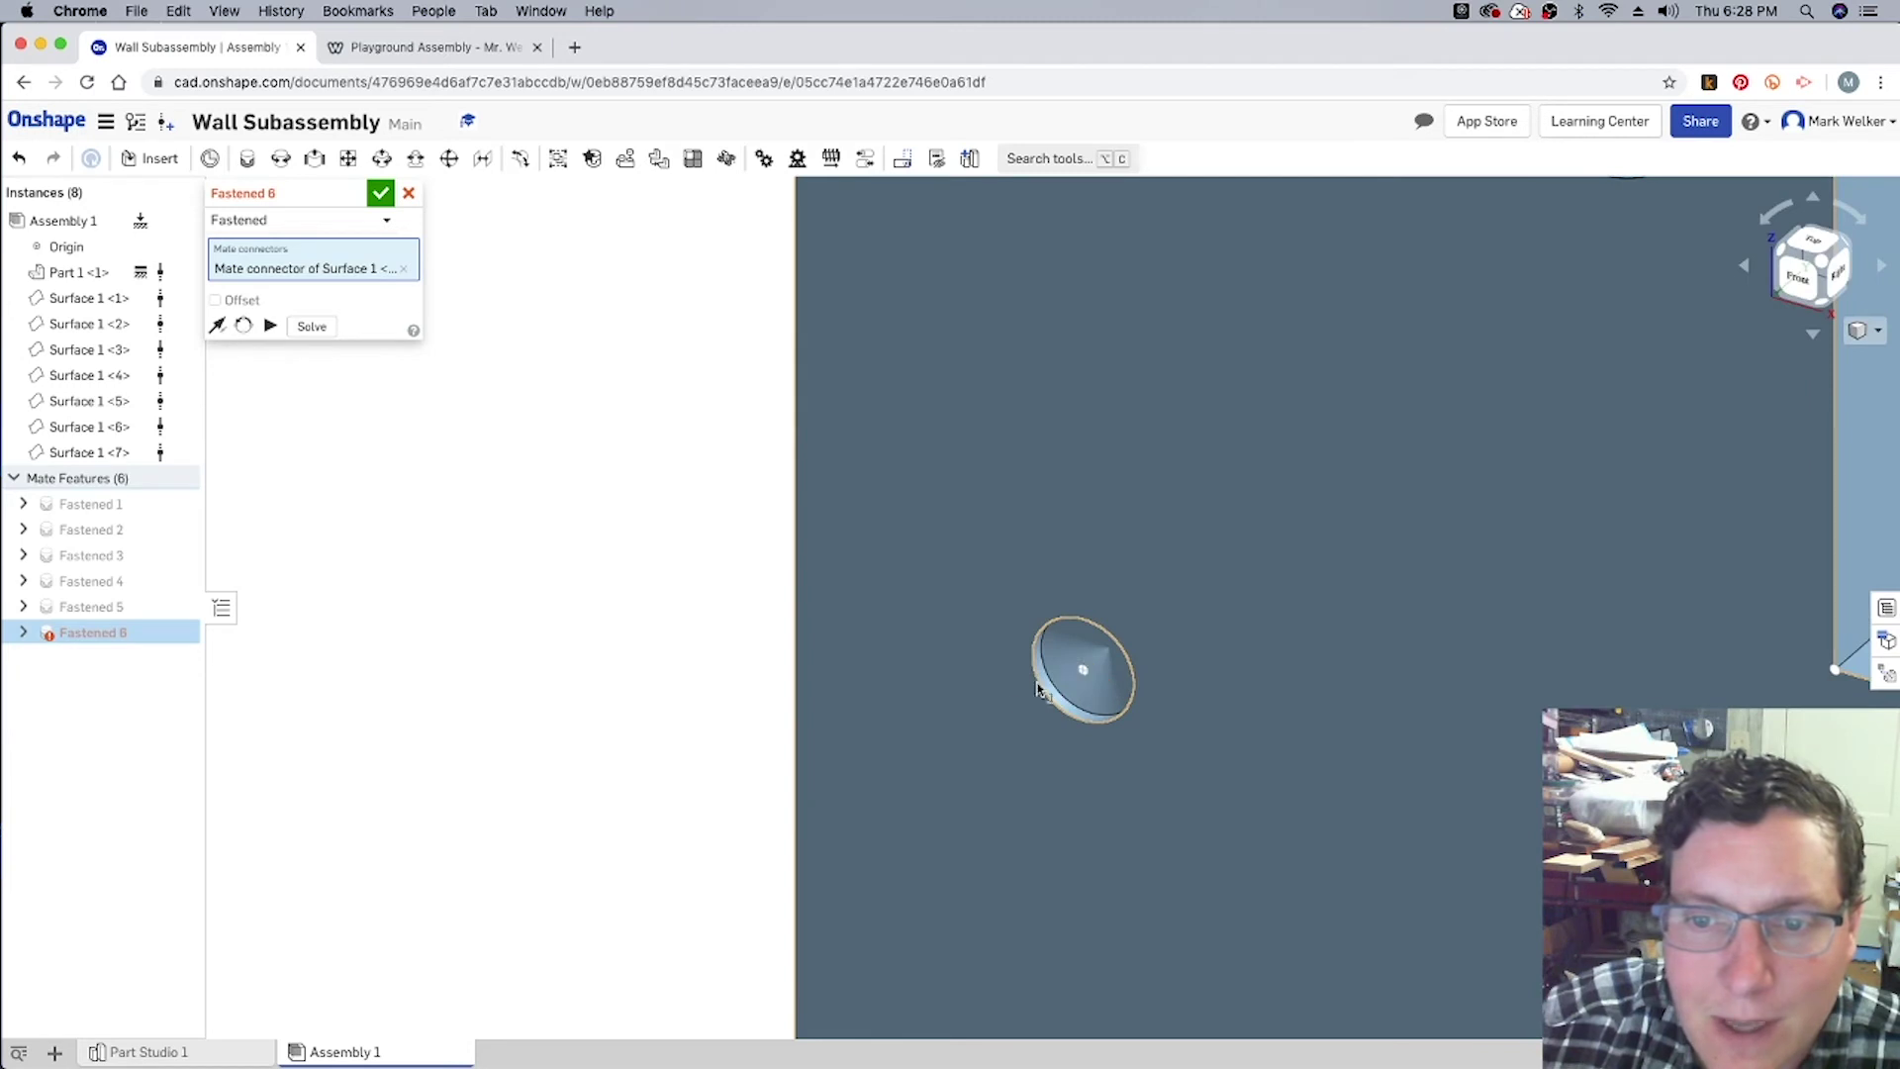
pyautogui.scroll(5, 1056, 655)
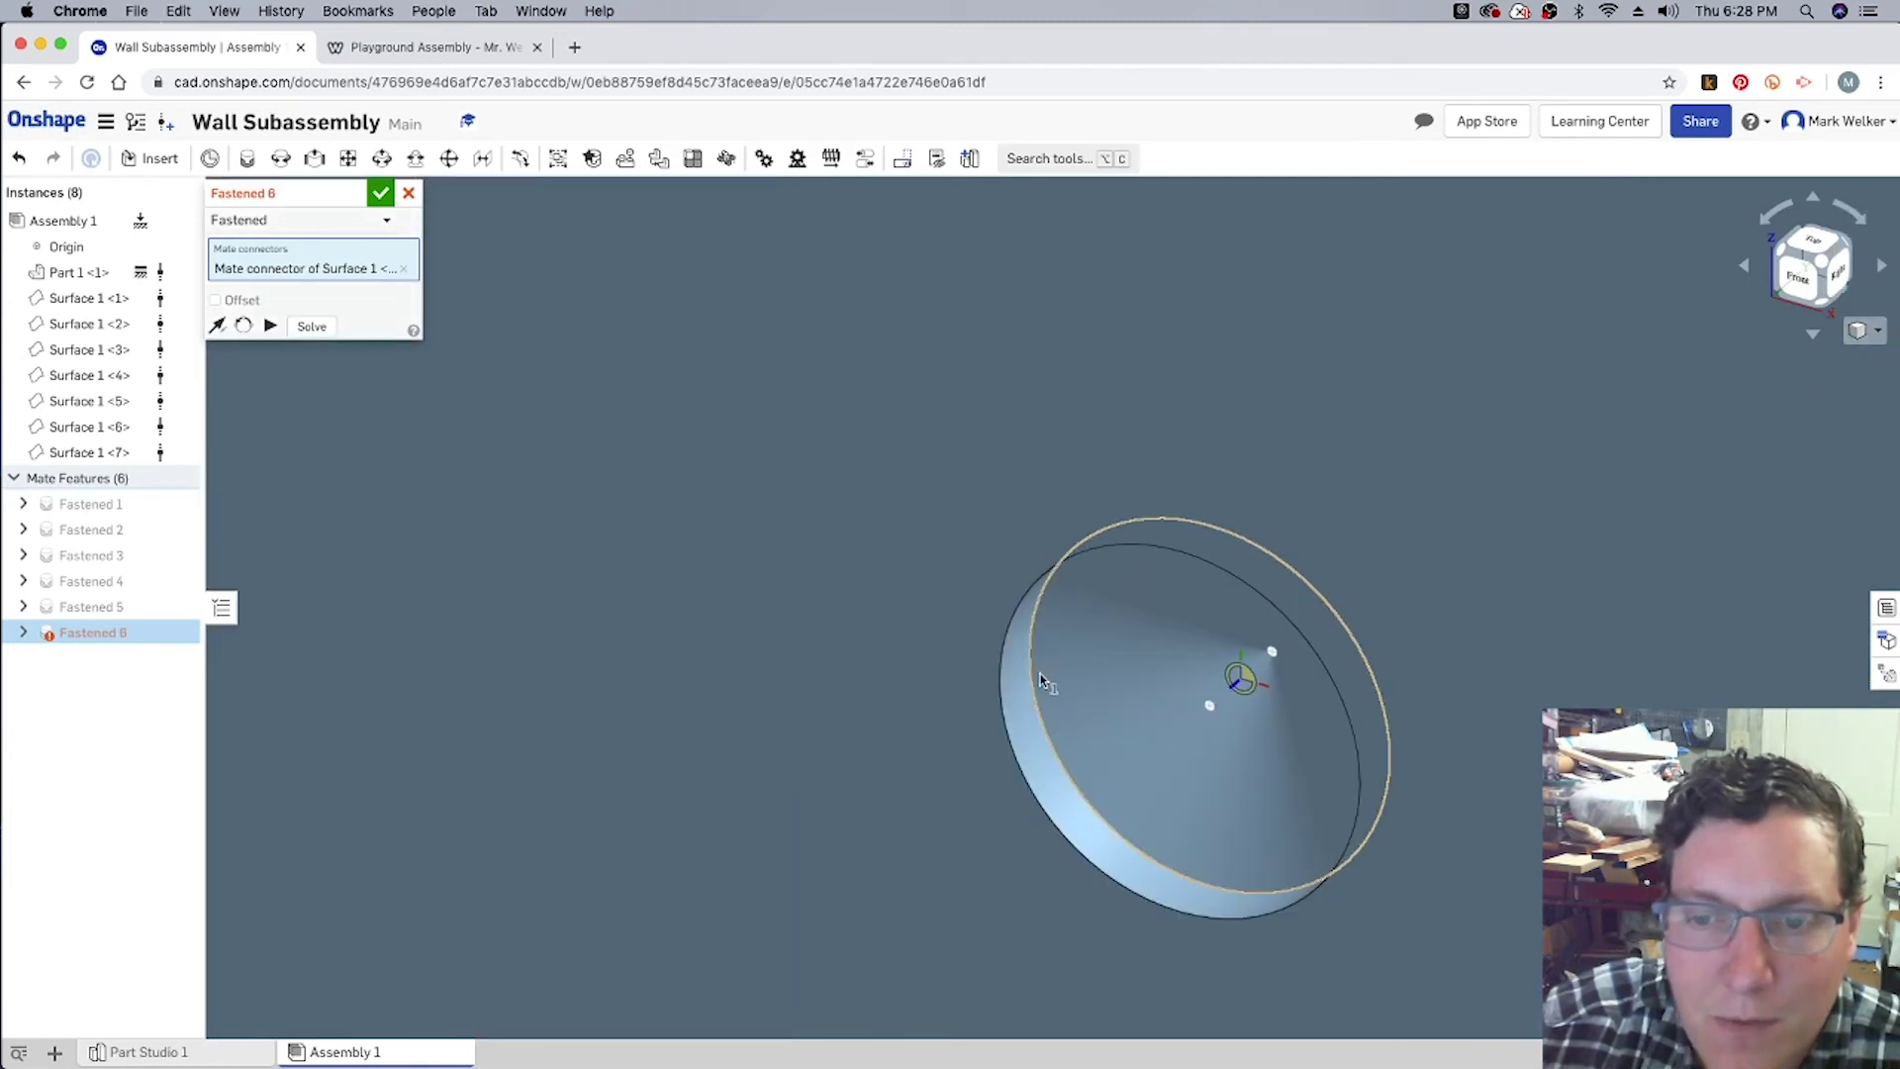
pyautogui.click(1041, 681)
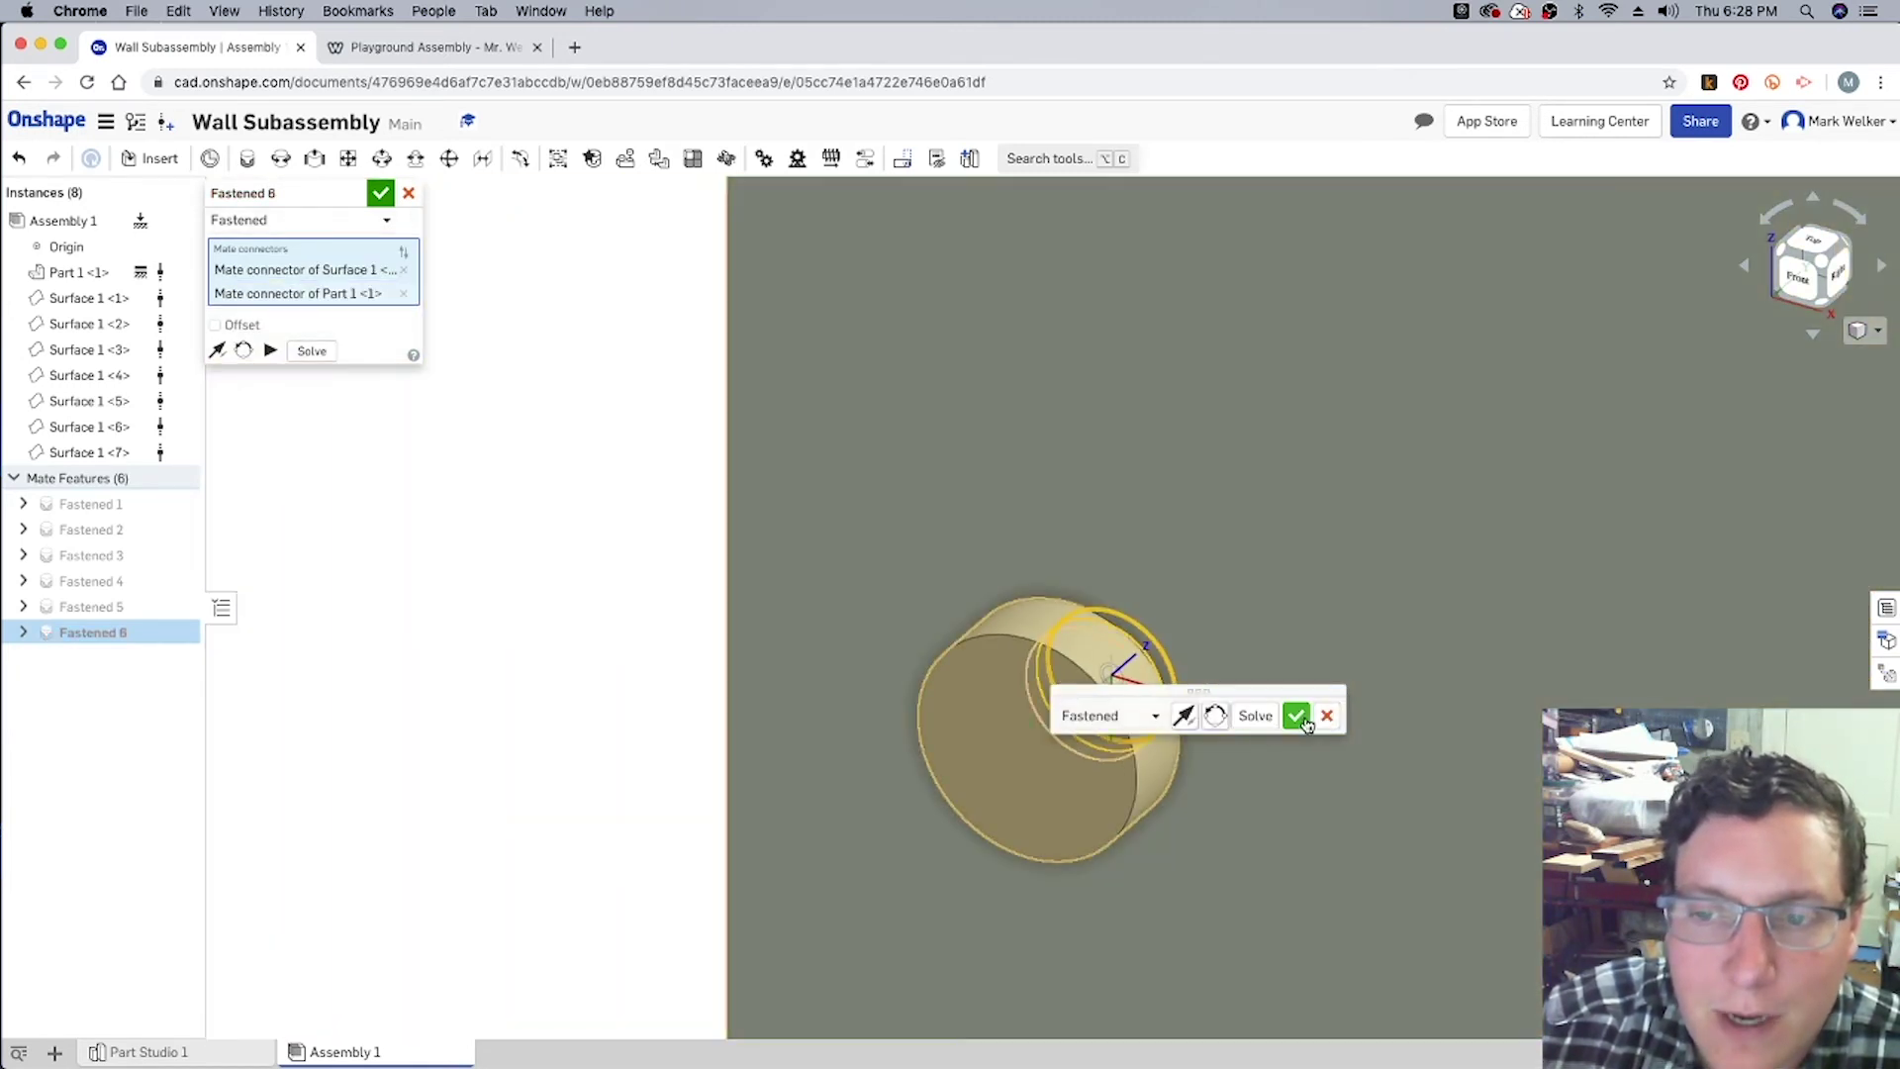
pyautogui.click(1297, 715)
# Step: Seat the last handle in its matching panel hole as the Fastened 7 mate
pyautogui.scroll(-10, 1235, 721)
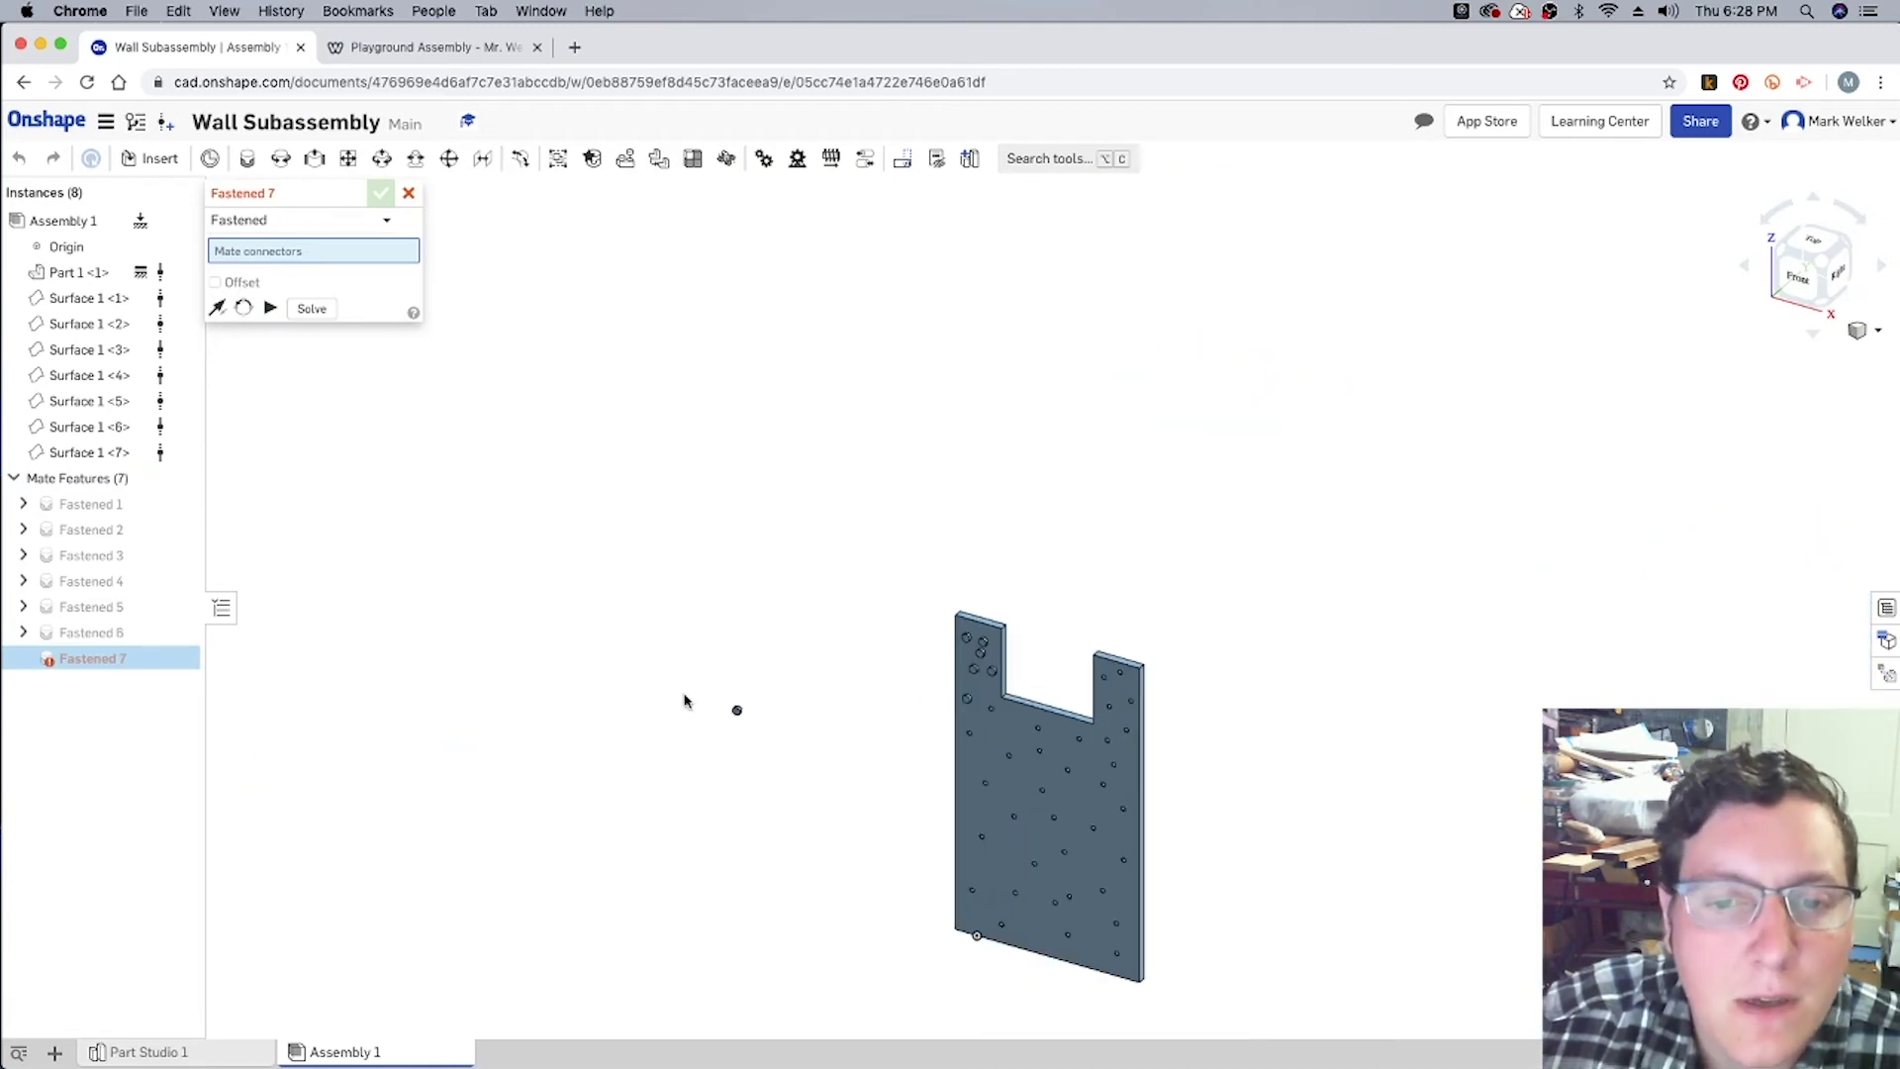
pyautogui.scroll(10, 709, 708)
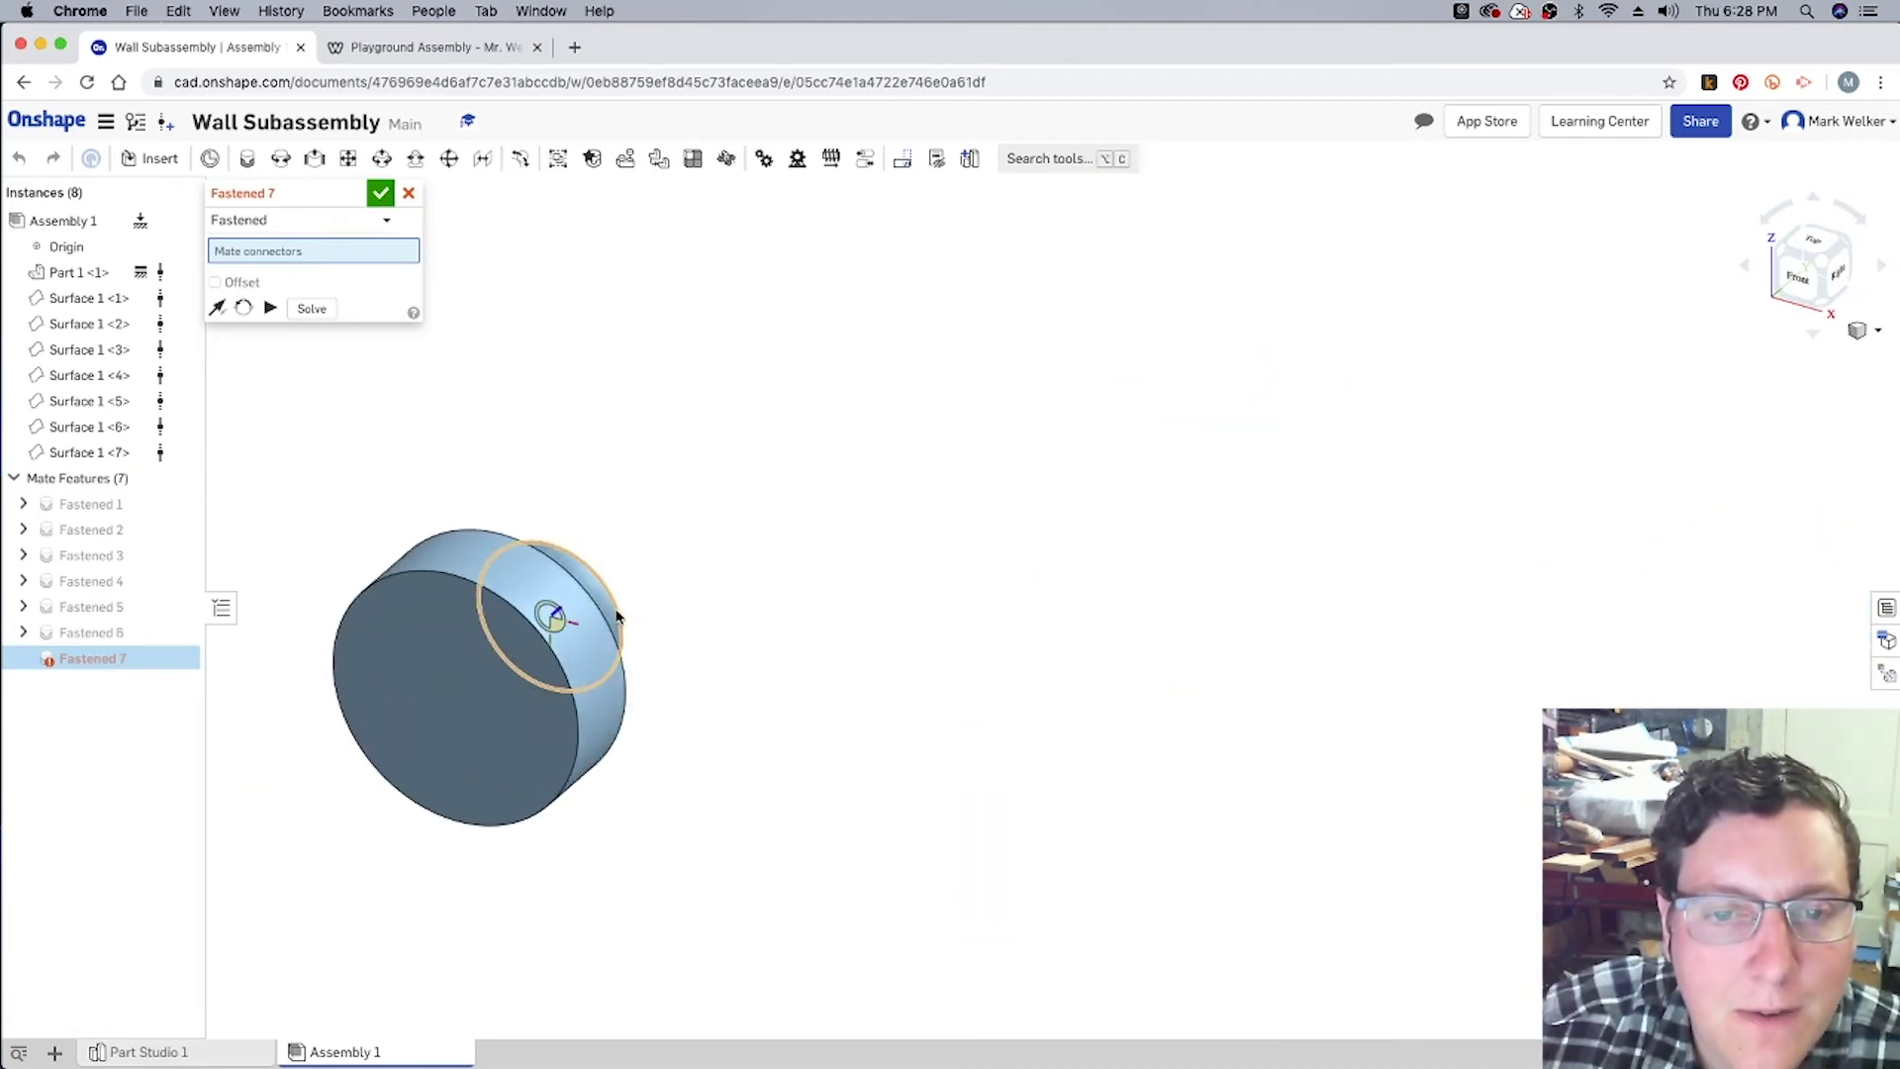
pyautogui.click(615, 616)
pyautogui.scroll(-8, 615, 615)
pyautogui.scroll(8, 1249, 789)
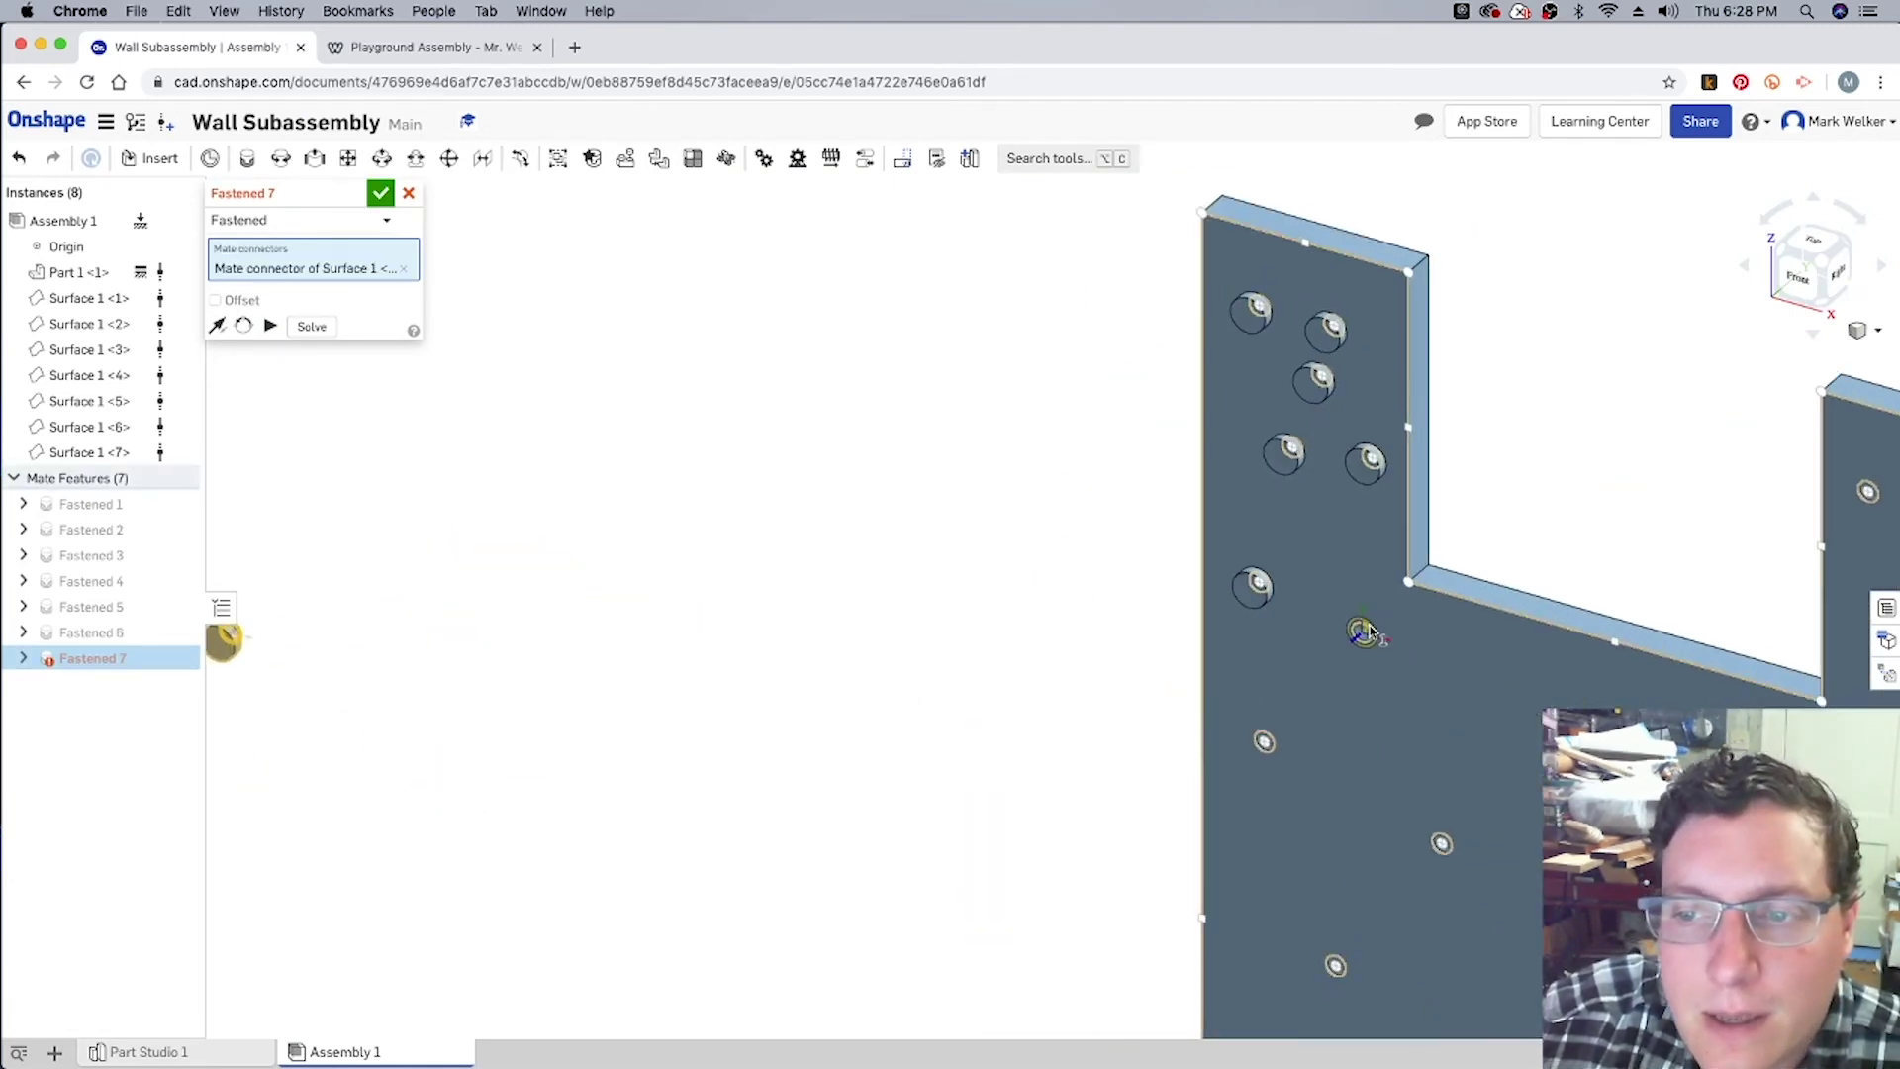
pyautogui.scroll(10, 1369, 631)
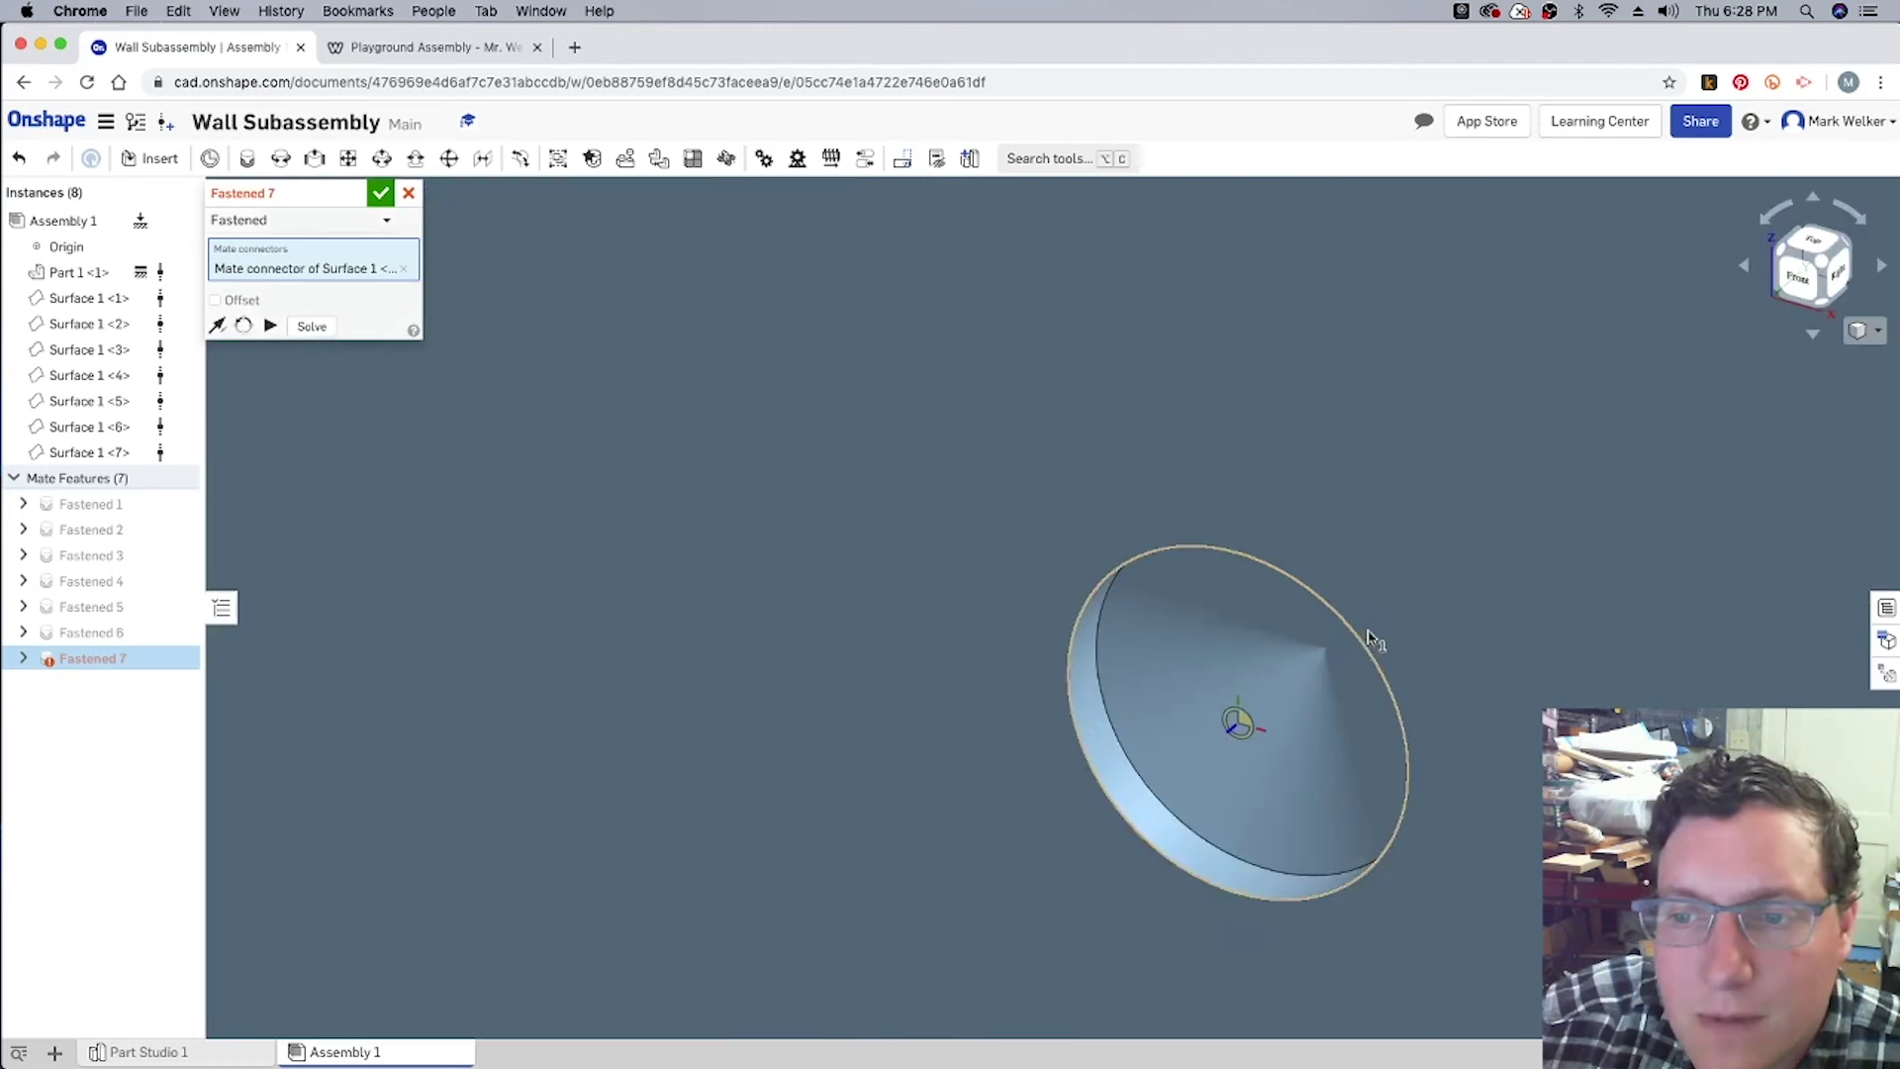
pyautogui.click(1097, 662)
pyautogui.click(1351, 698)
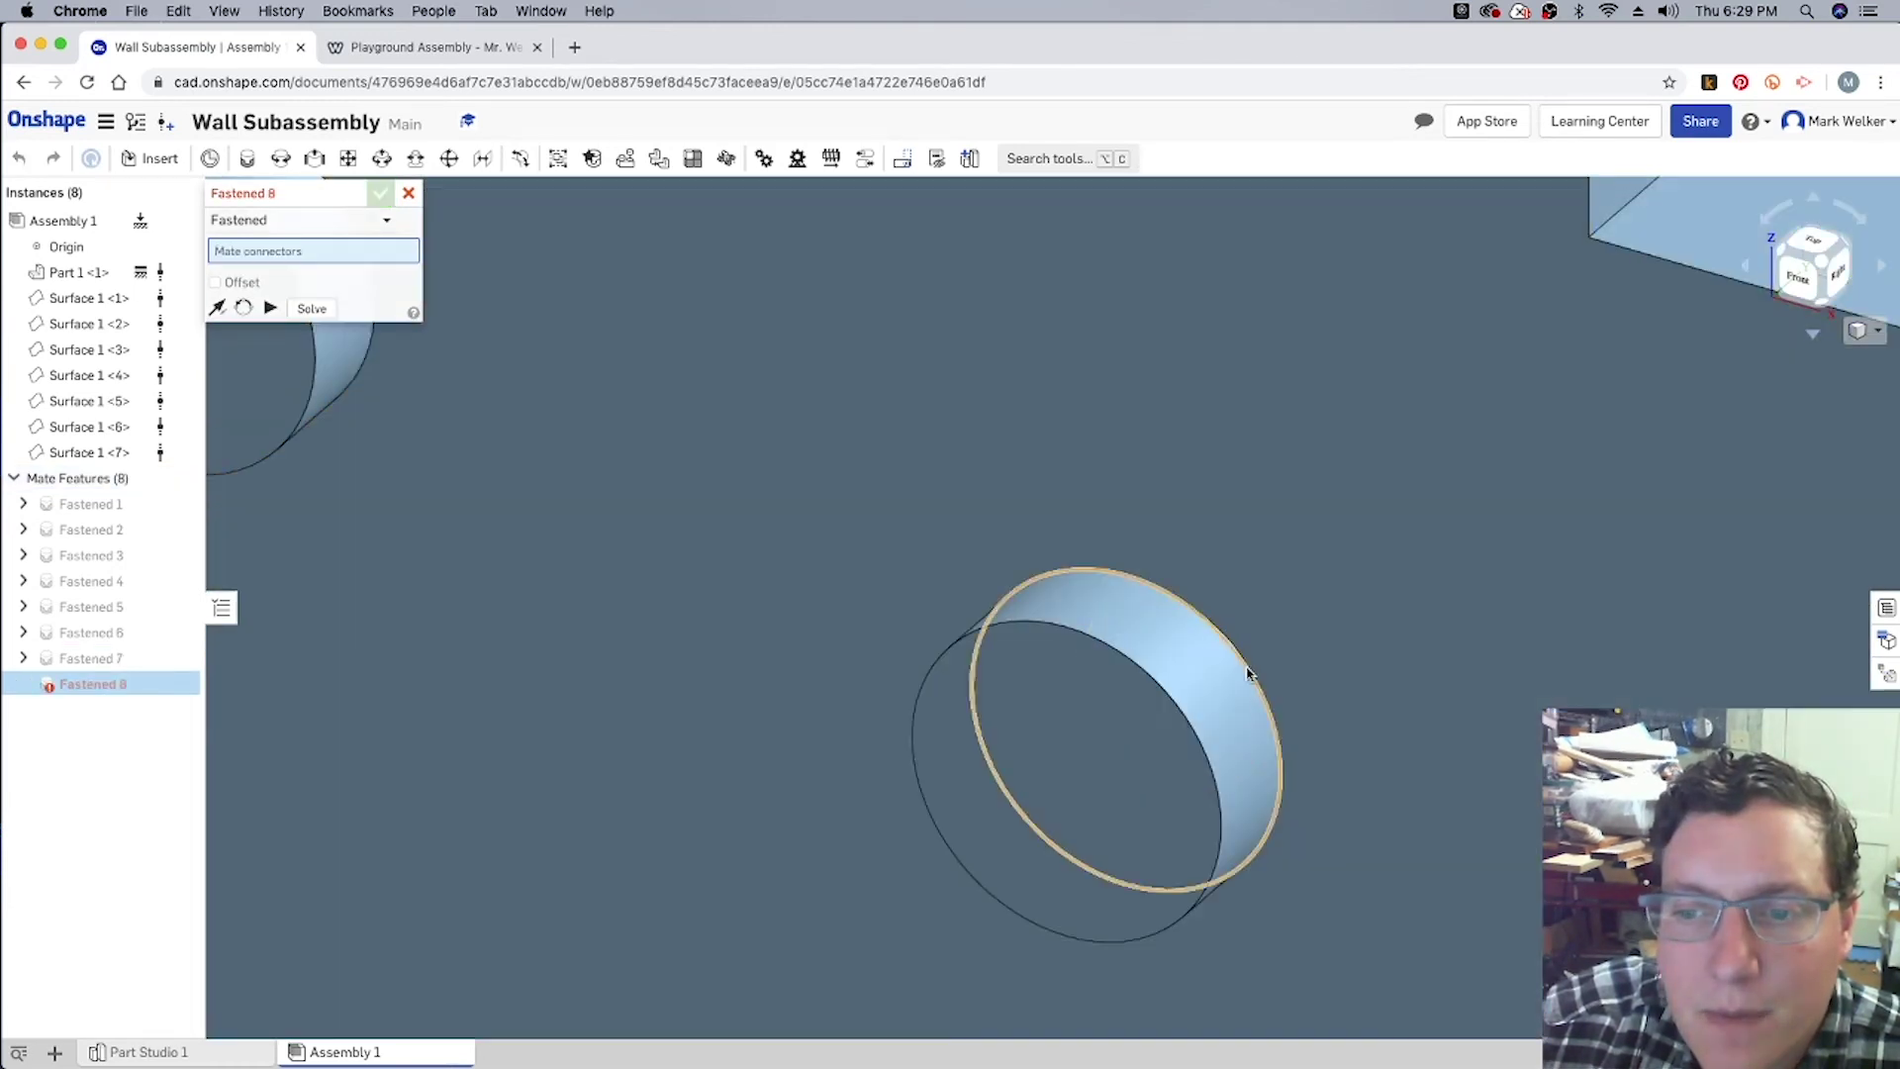
pyautogui.scroll(-5, 693, 396)
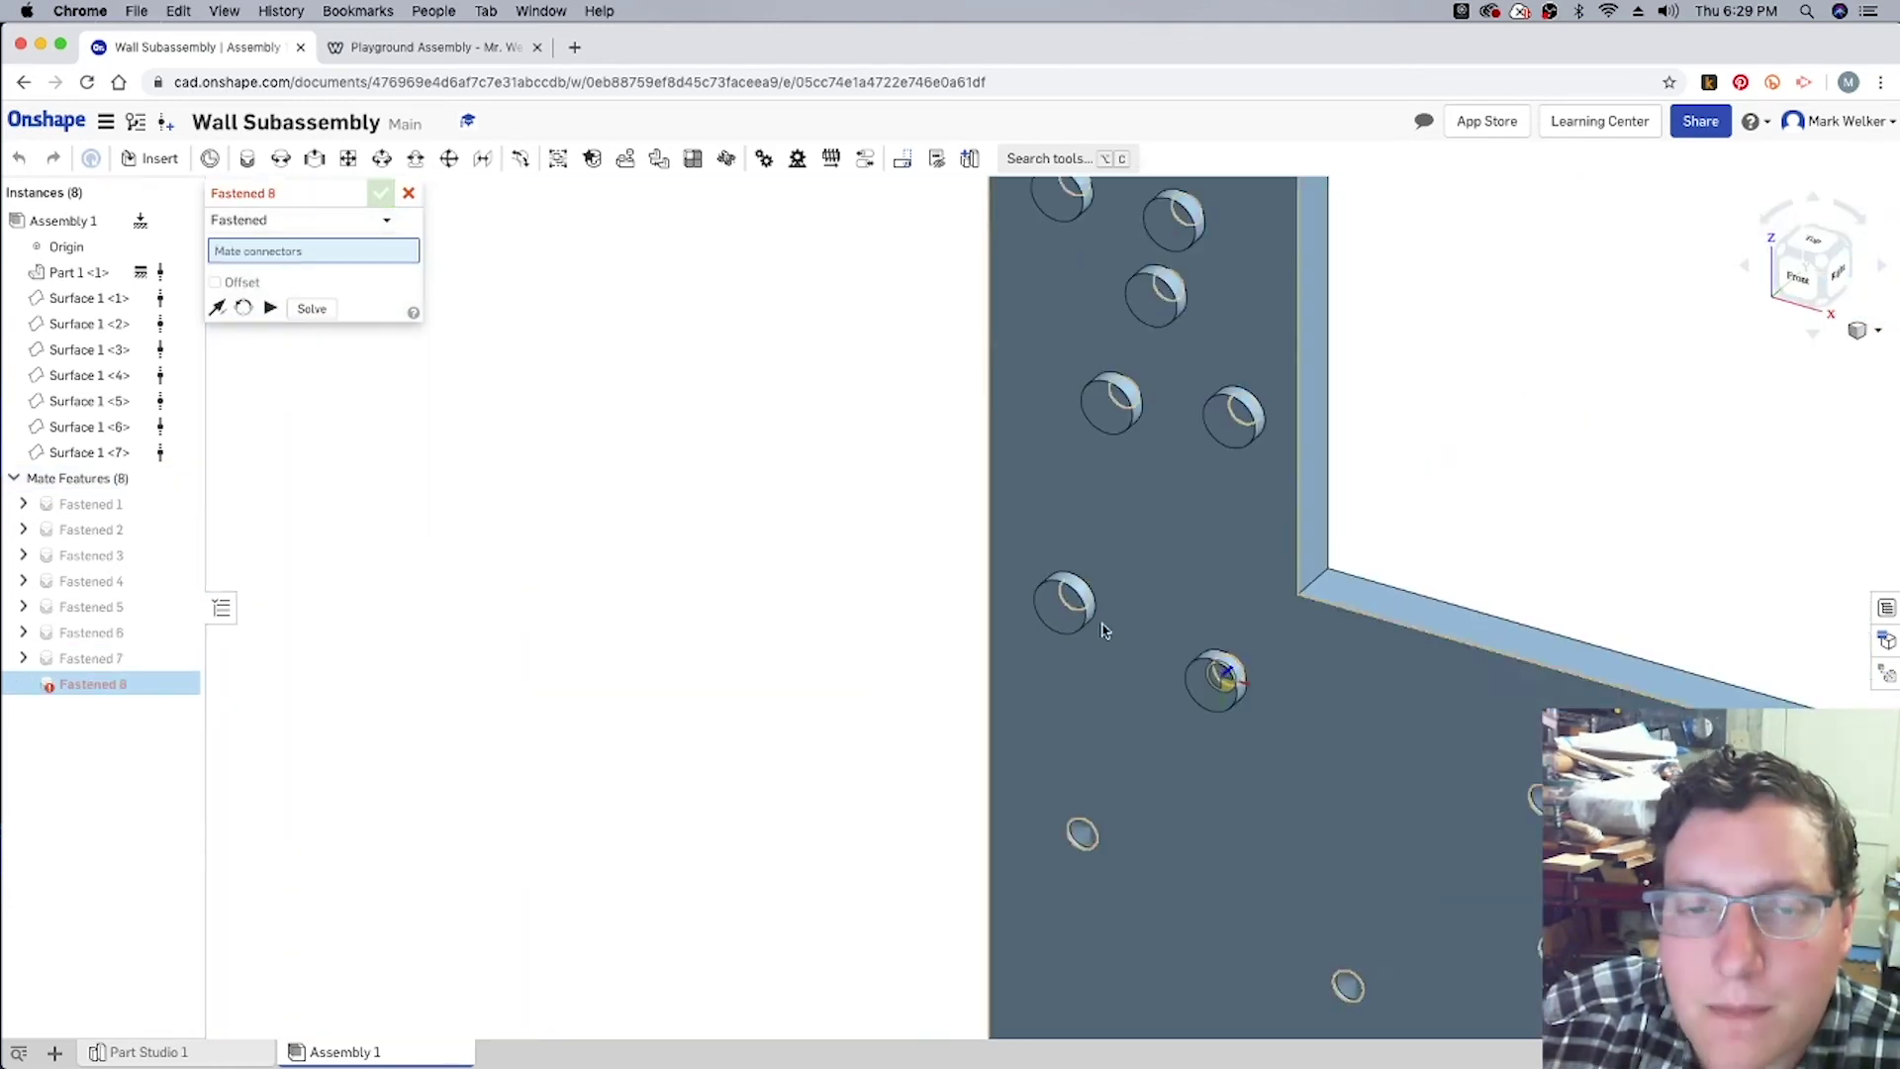
# Step: Cancel the empty Fastened 8 mate and look at the panel from the Top view
pyautogui.click(407, 193)
pyautogui.scroll(-10, 814, 547)
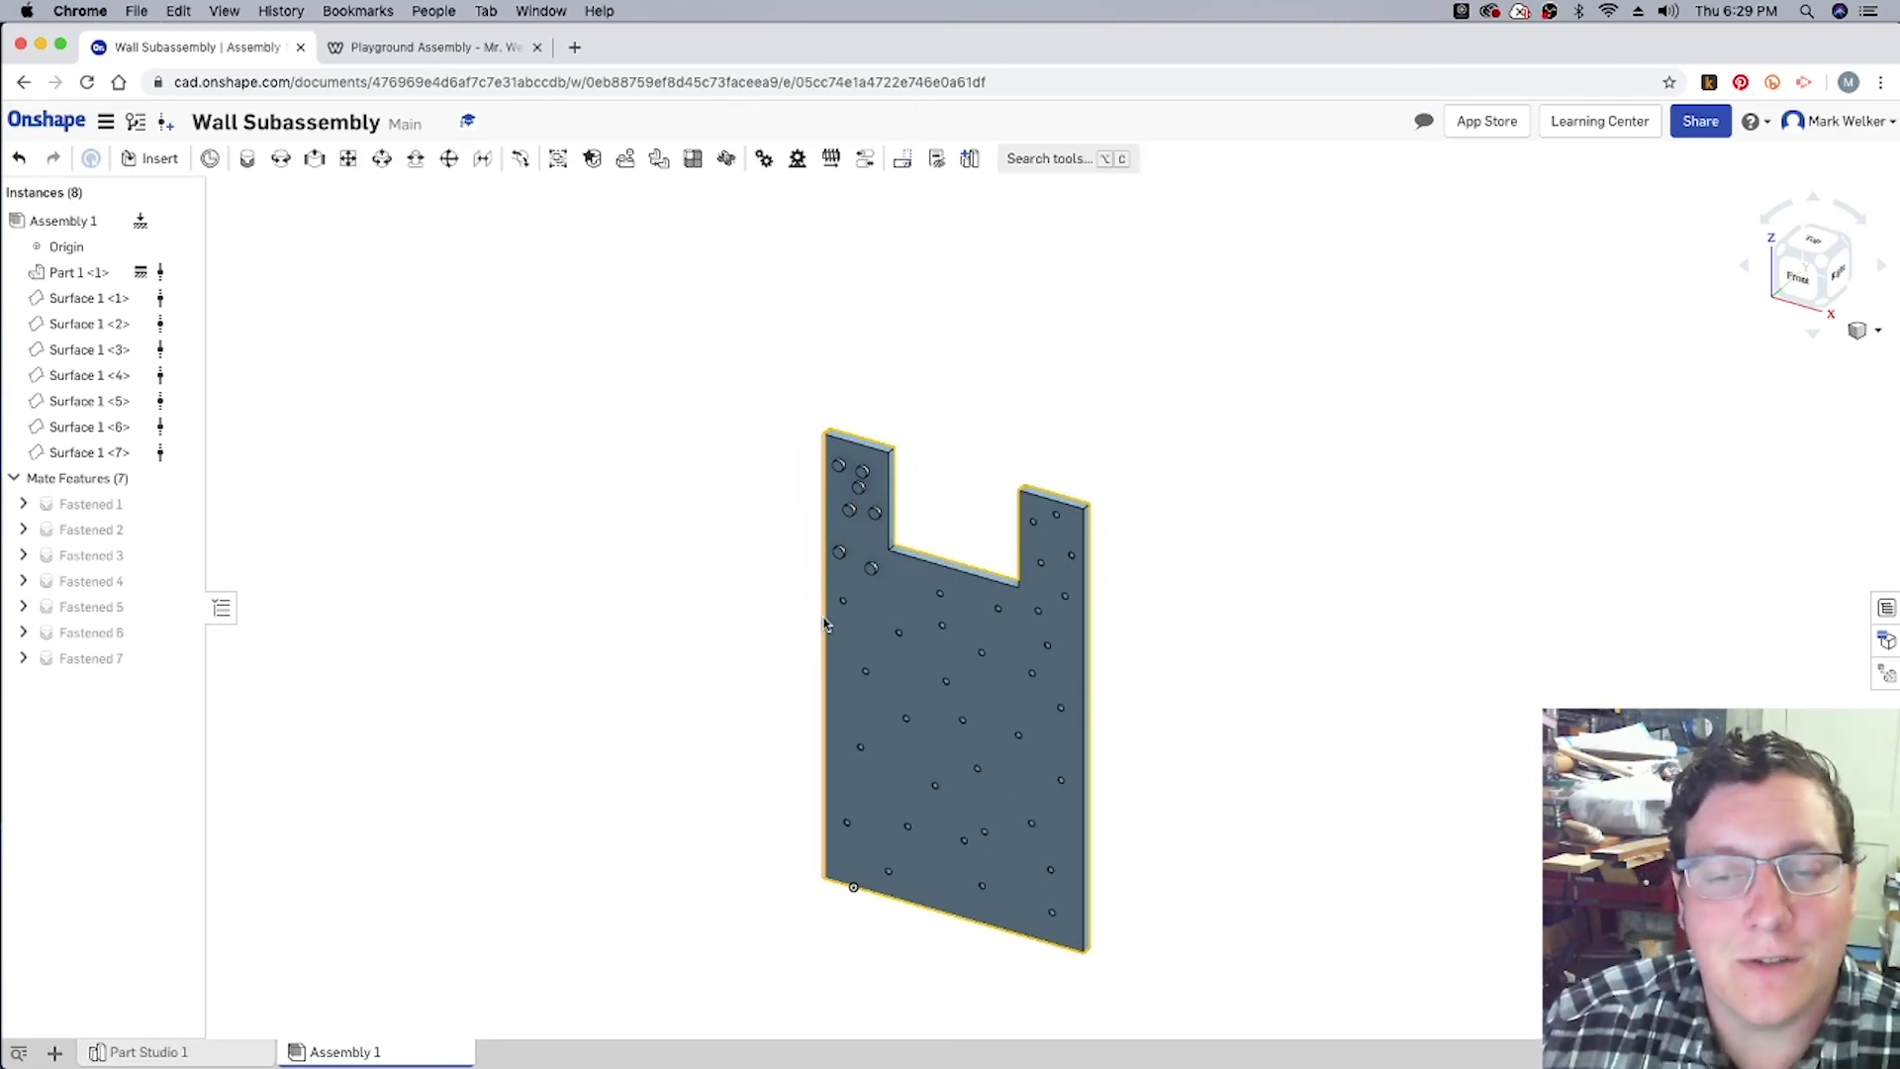
pyautogui.click(1811, 240)
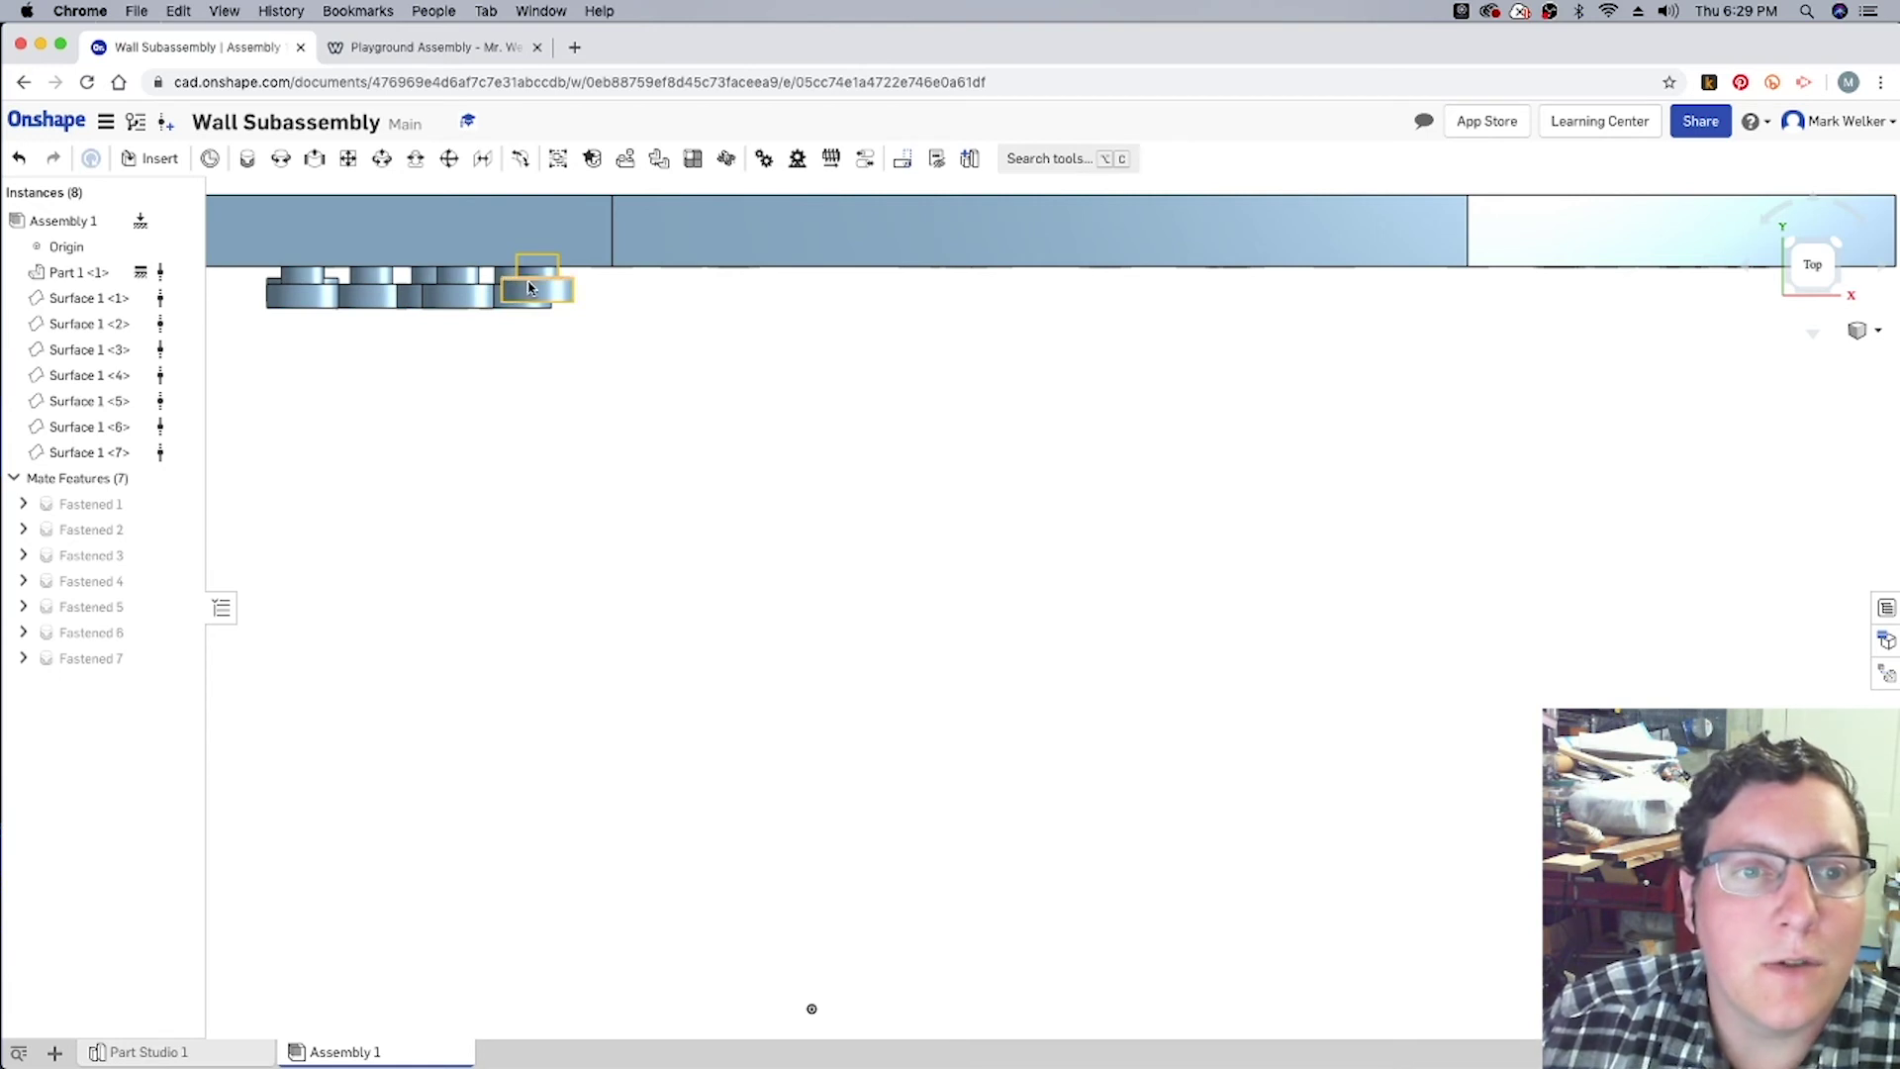
pyautogui.click(539, 296)
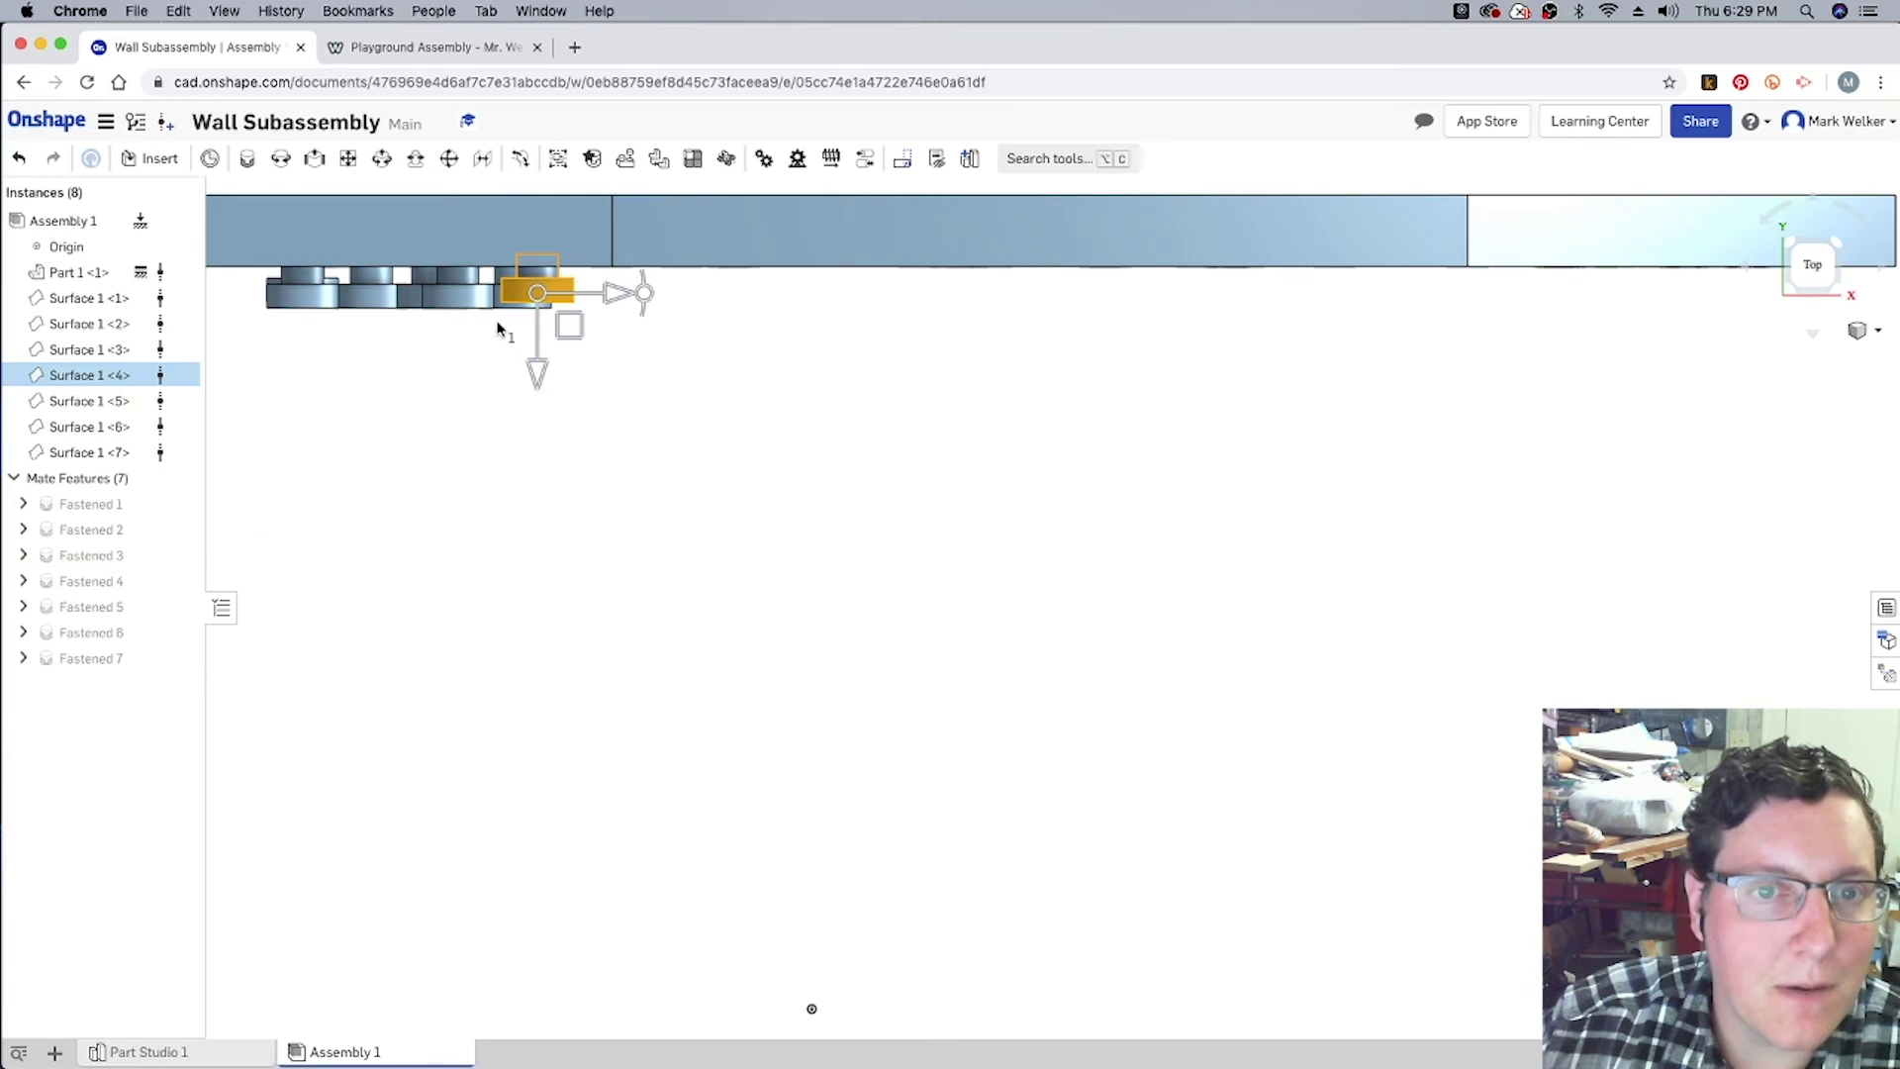
pyautogui.click(537, 367)
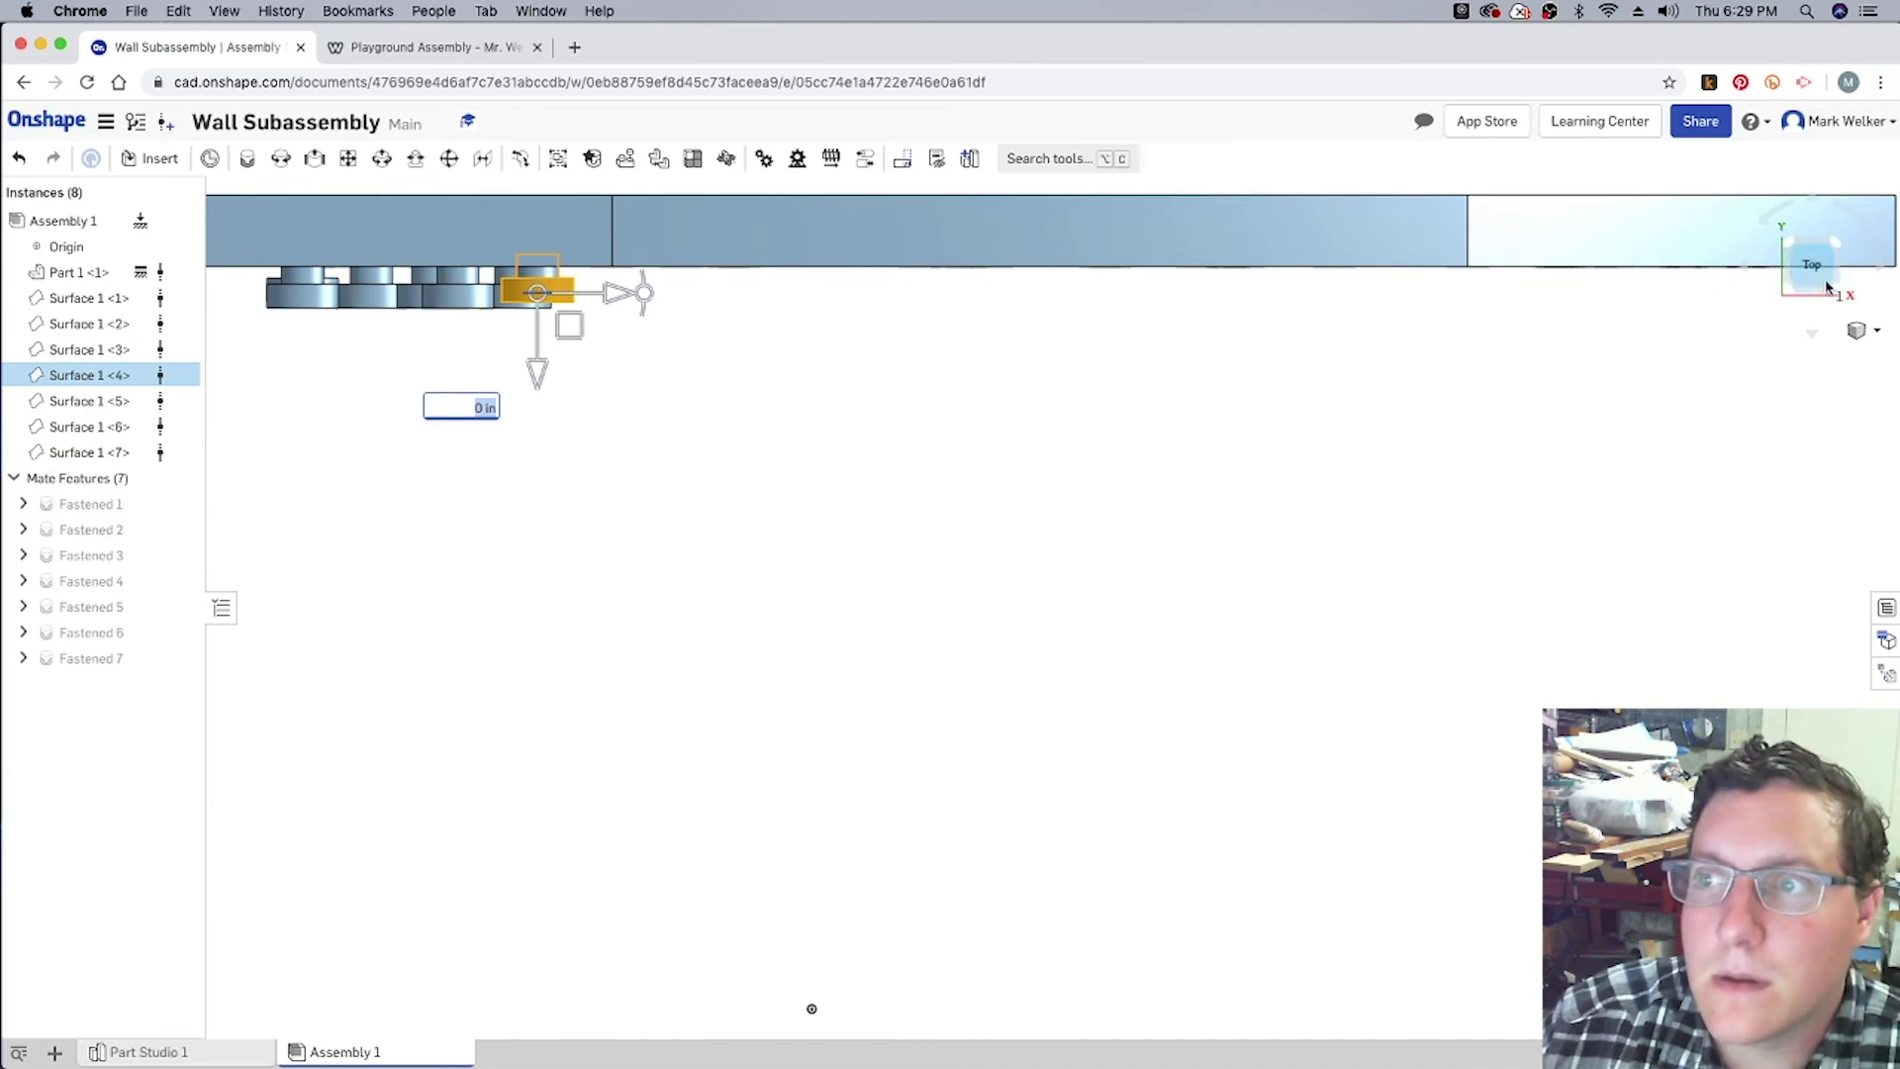
pyautogui.click(1816, 275)
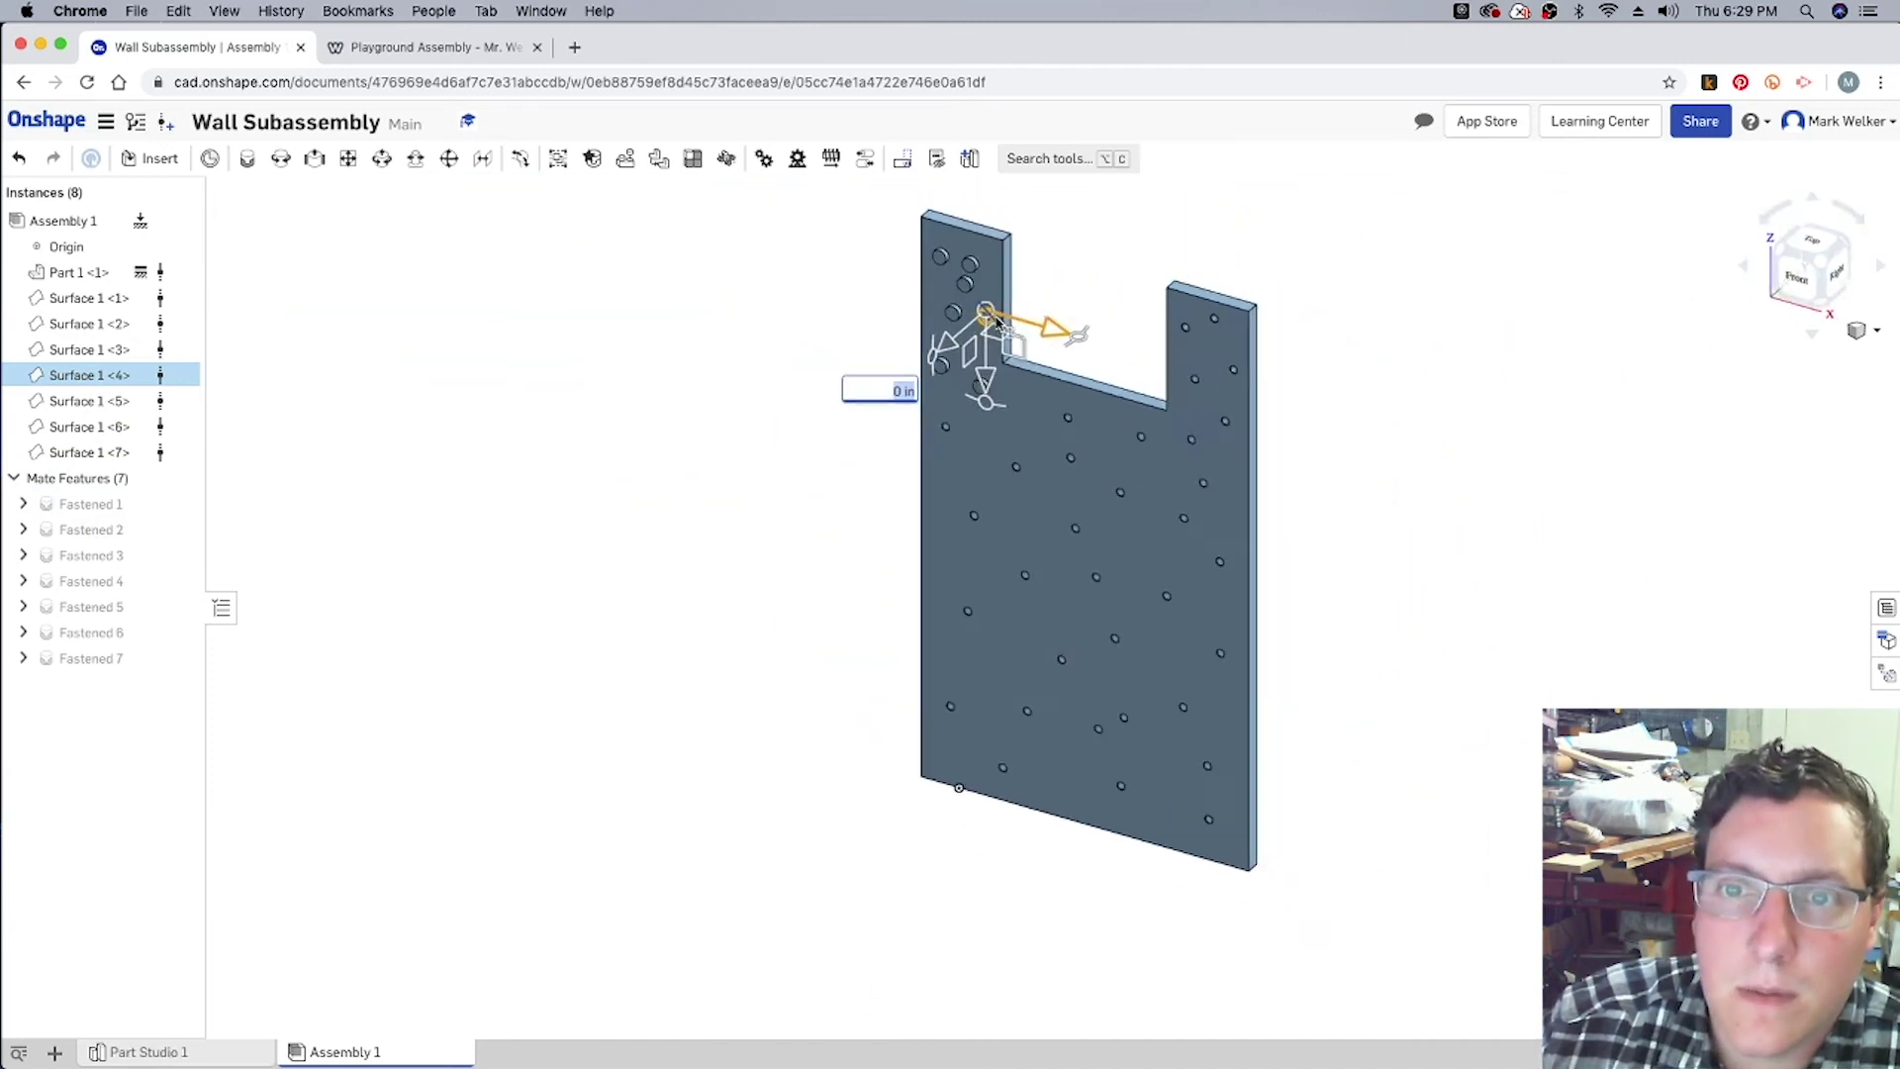
pyautogui.scroll(5, 1001, 330)
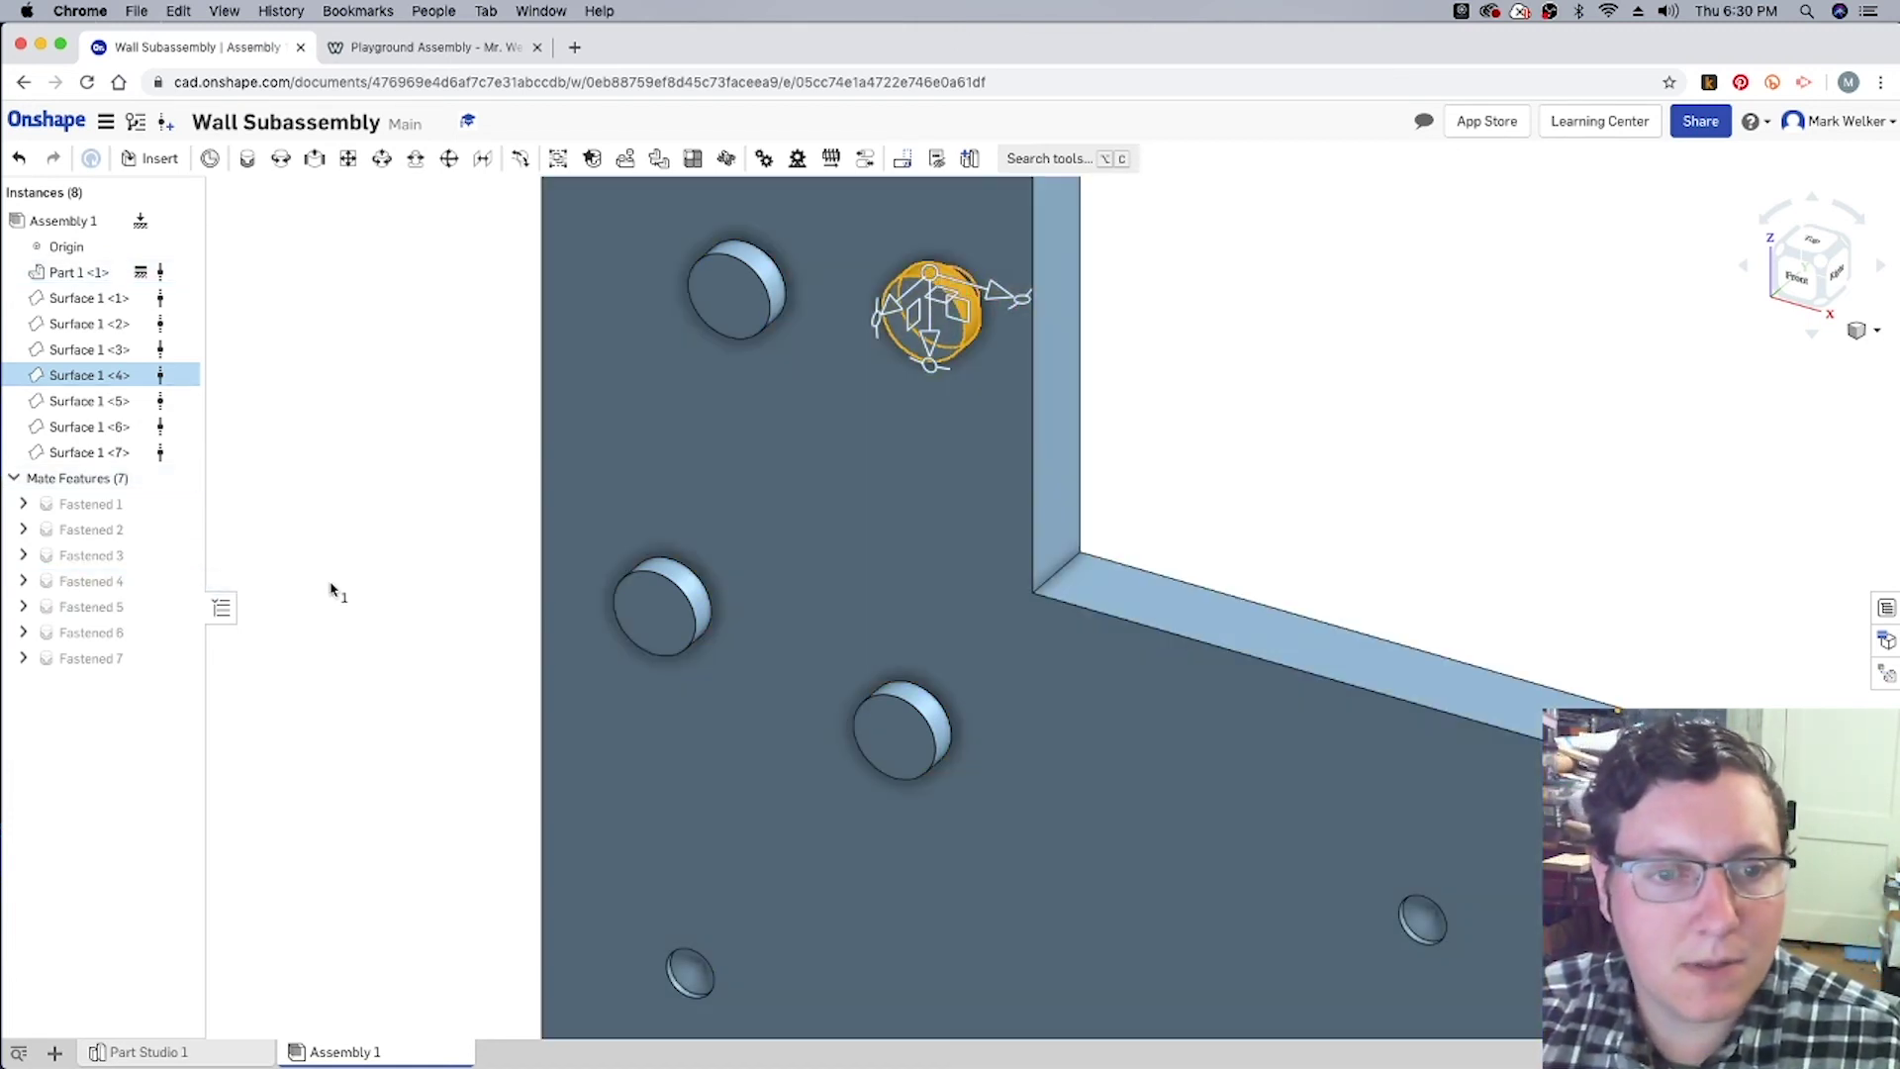
# Step: Inspect the Fastened 4 mate, delete it, and drag its freed handle out of the hole
pyautogui.click(282, 590)
pyautogui.click(76, 591)
pyautogui.rightClick(77, 591)
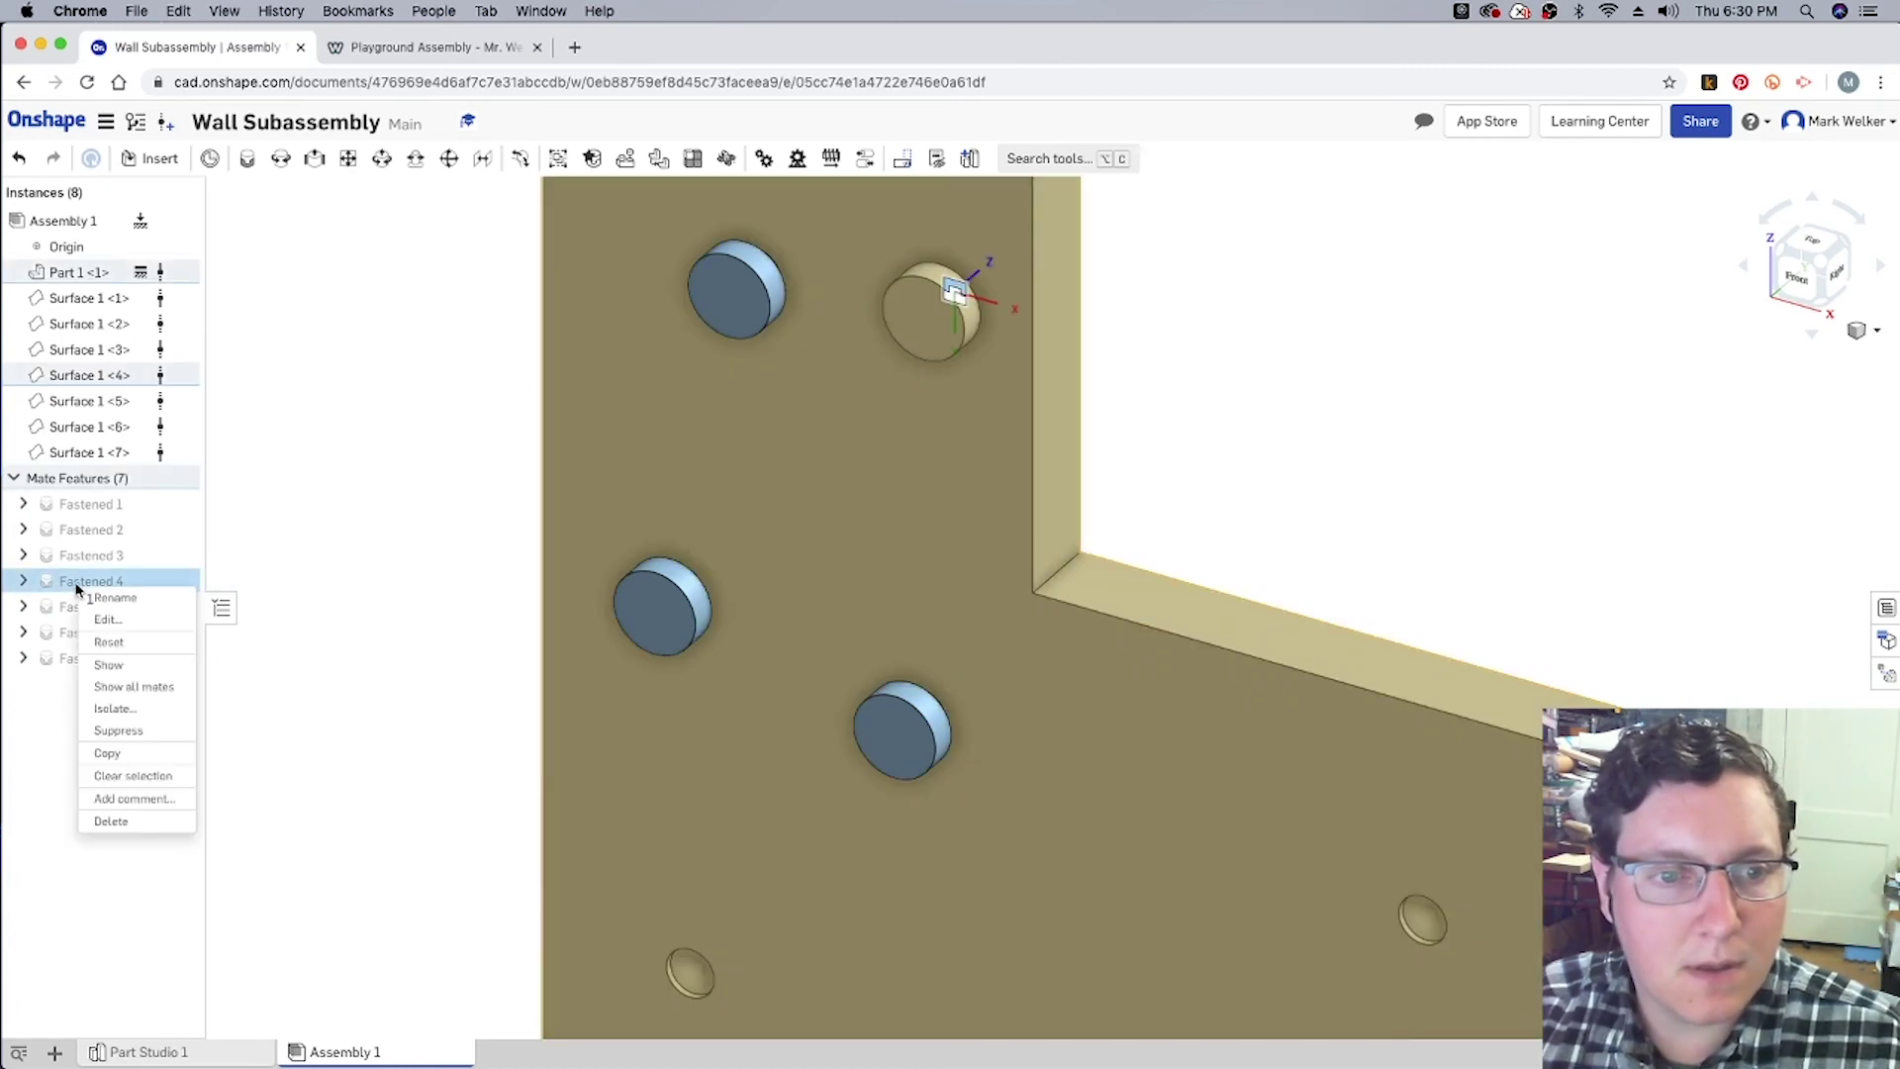
pyautogui.click(107, 619)
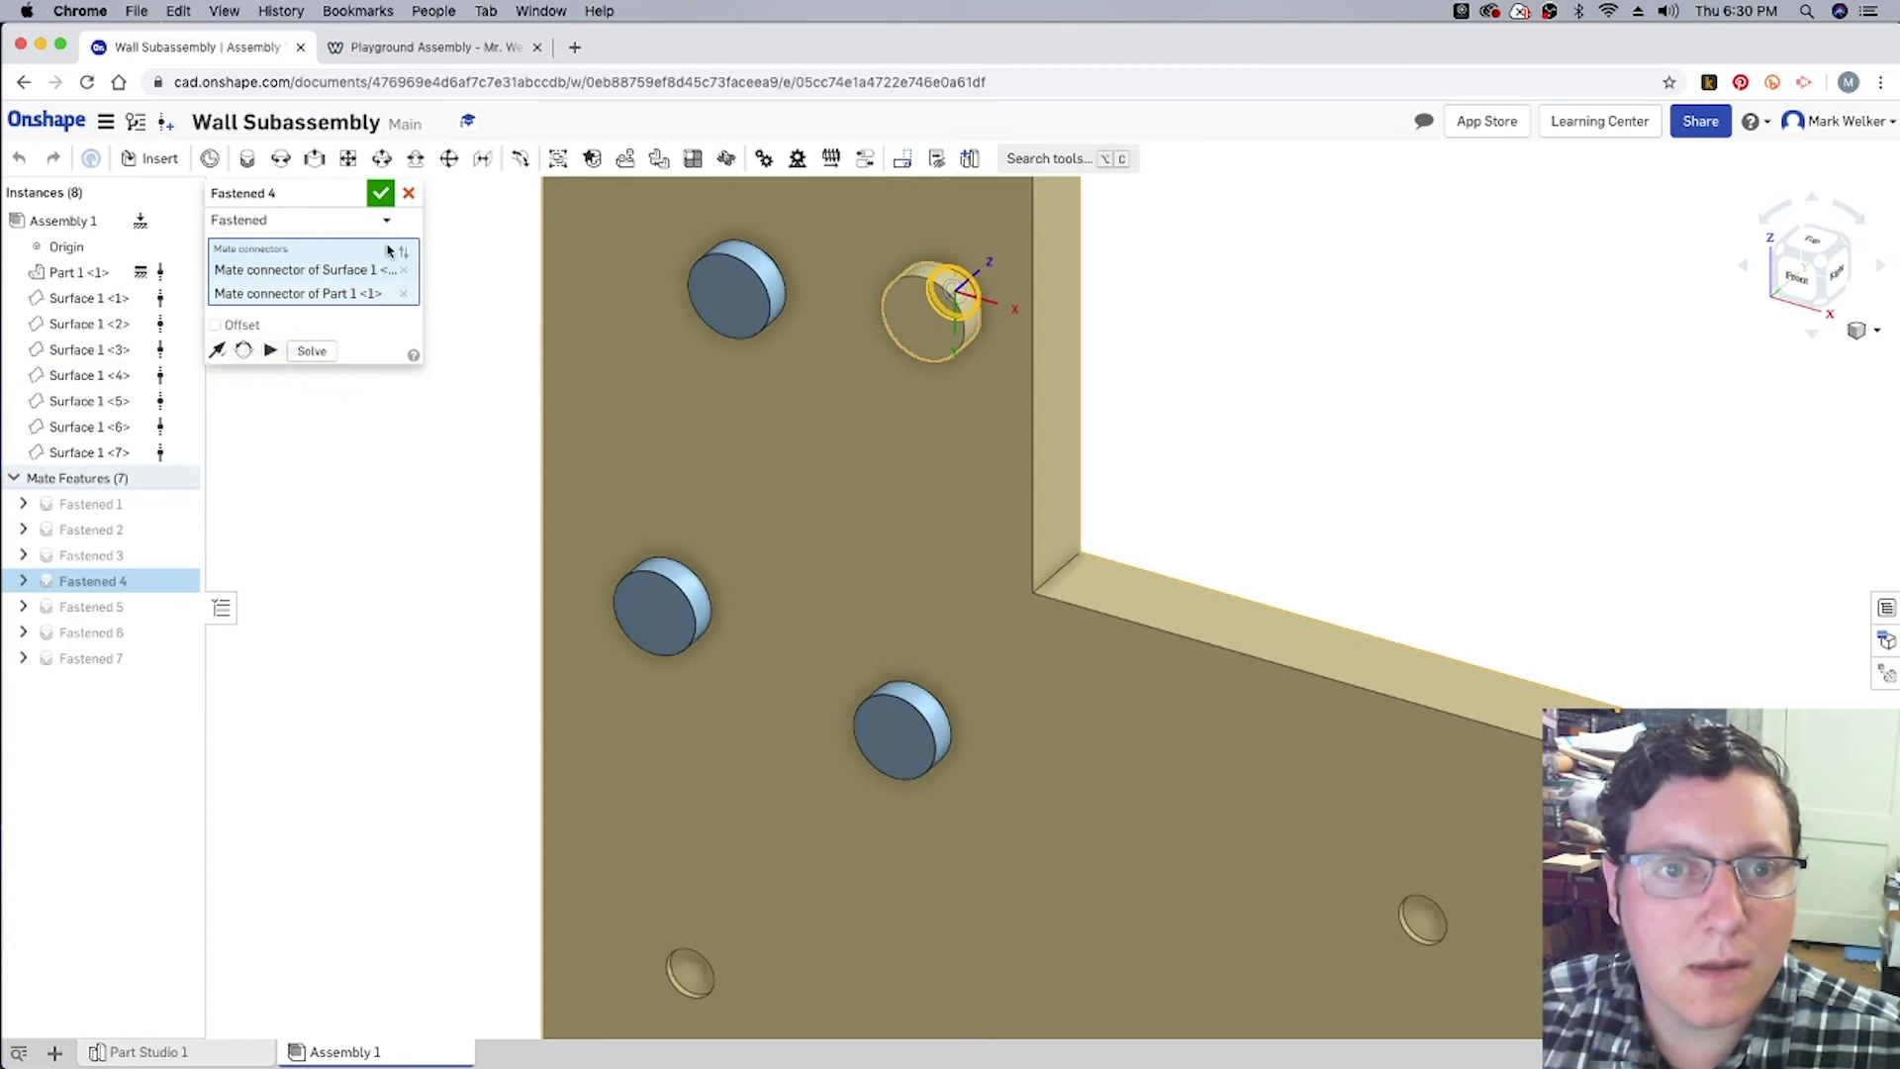
pyautogui.click(408, 194)
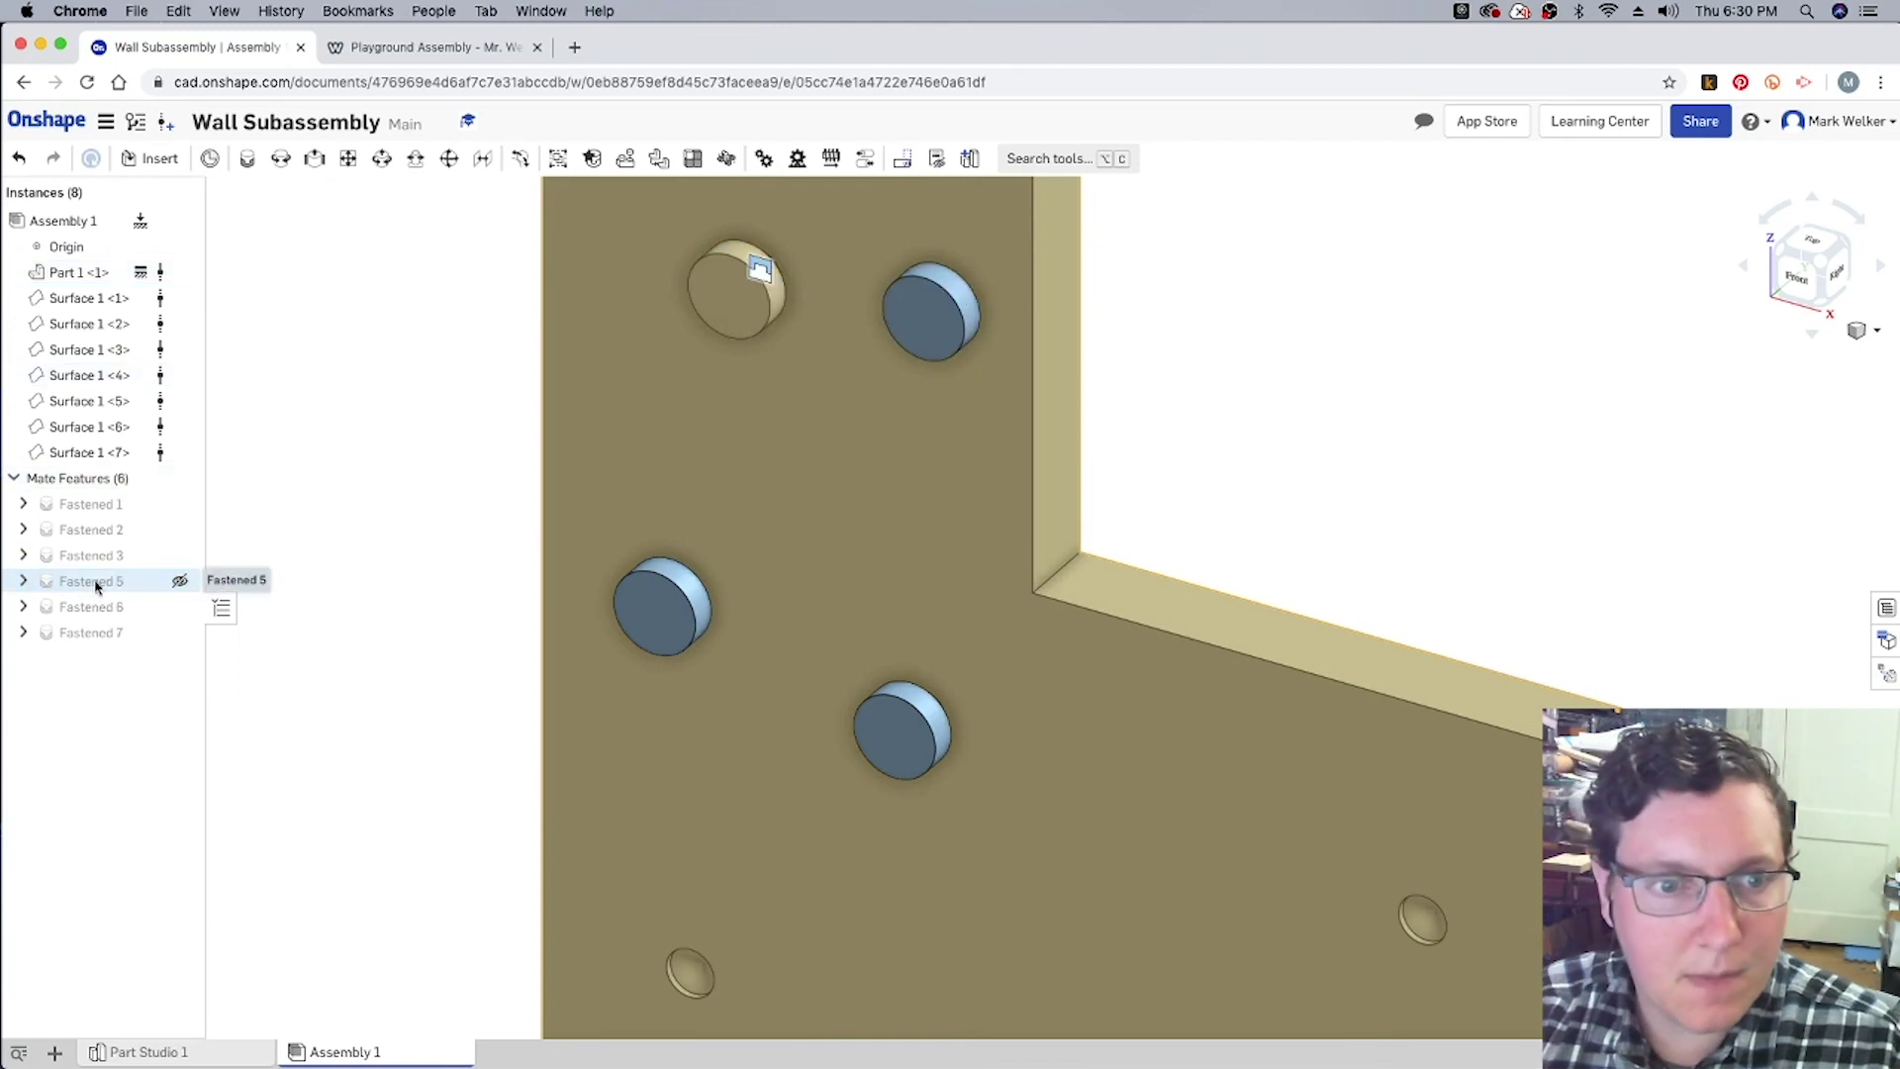
pyautogui.press('Delete')
pyautogui.moveTo(916, 329); pyautogui.dragTo(821, 493)
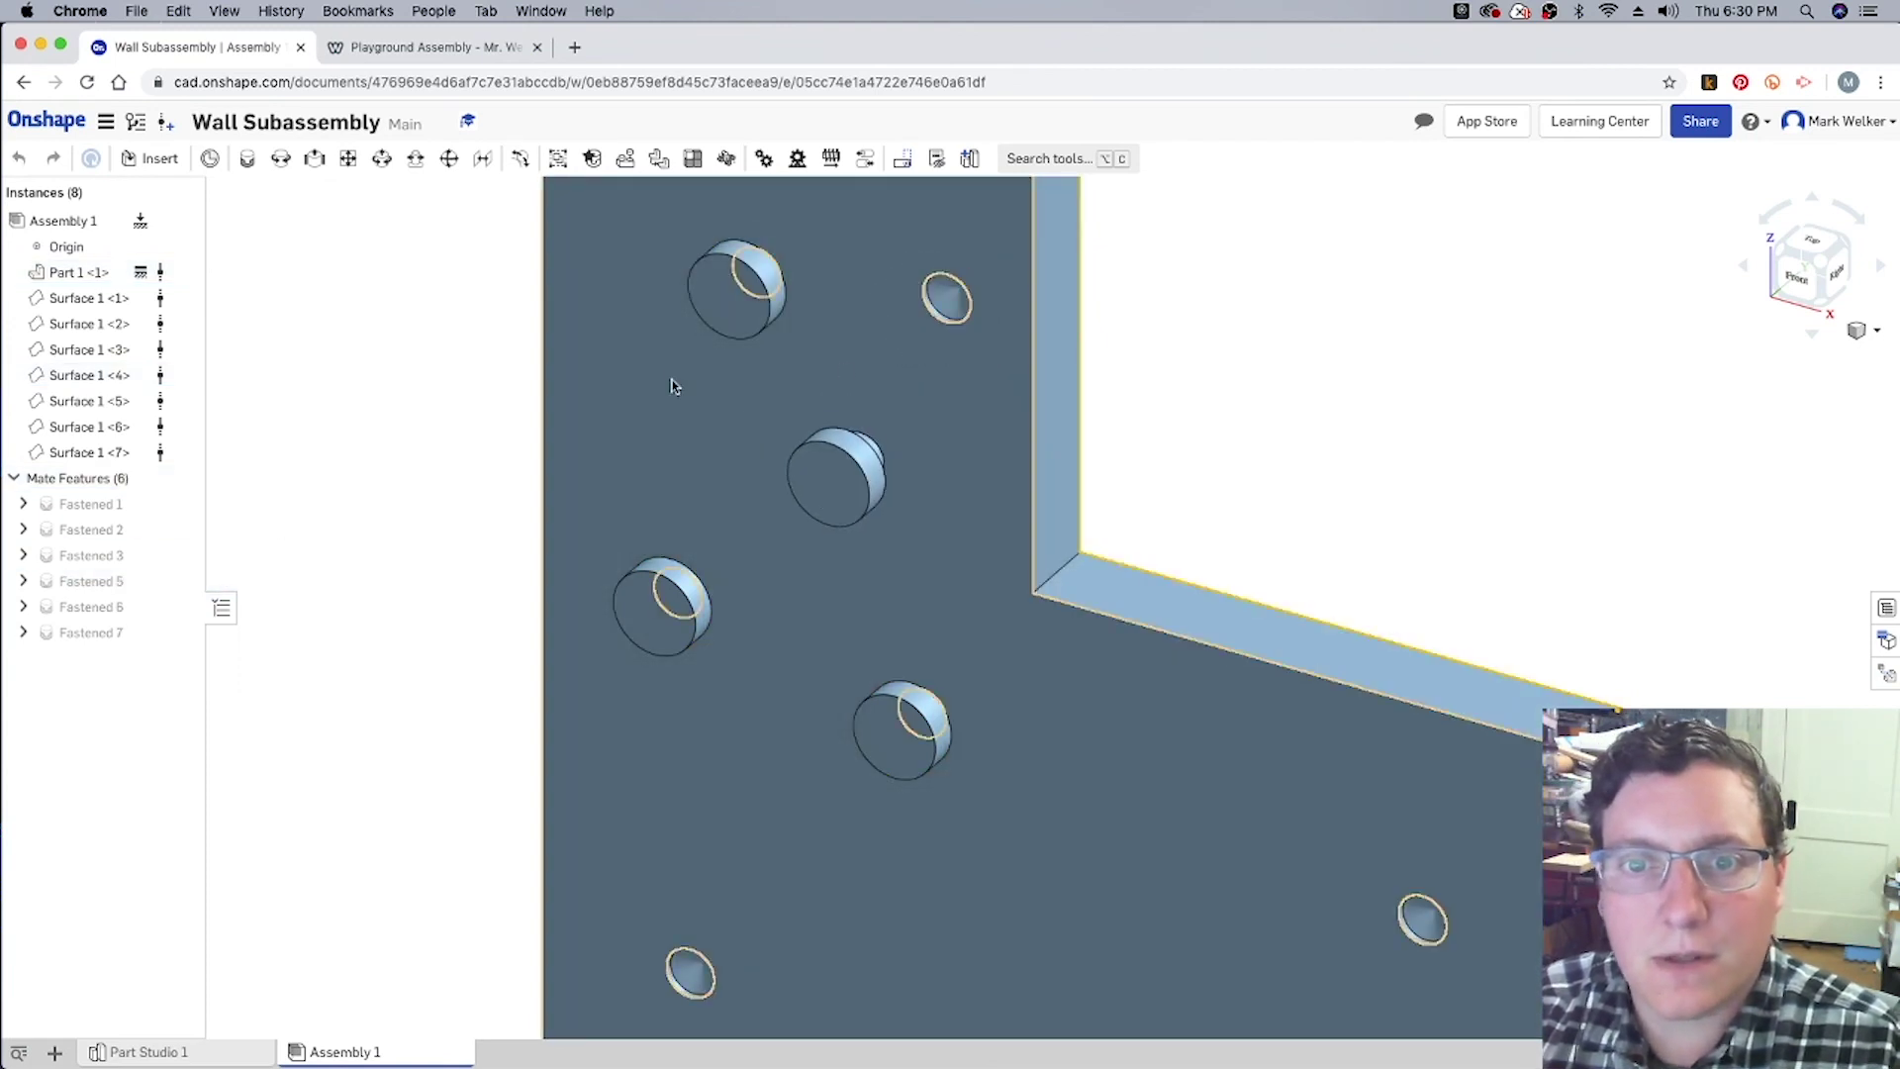
# Step: Fasten the loose handle's connector to the correct hole connector on Part 1 as Fastened 4
pyautogui.click(249, 159)
pyautogui.scroll(10, 878, 448)
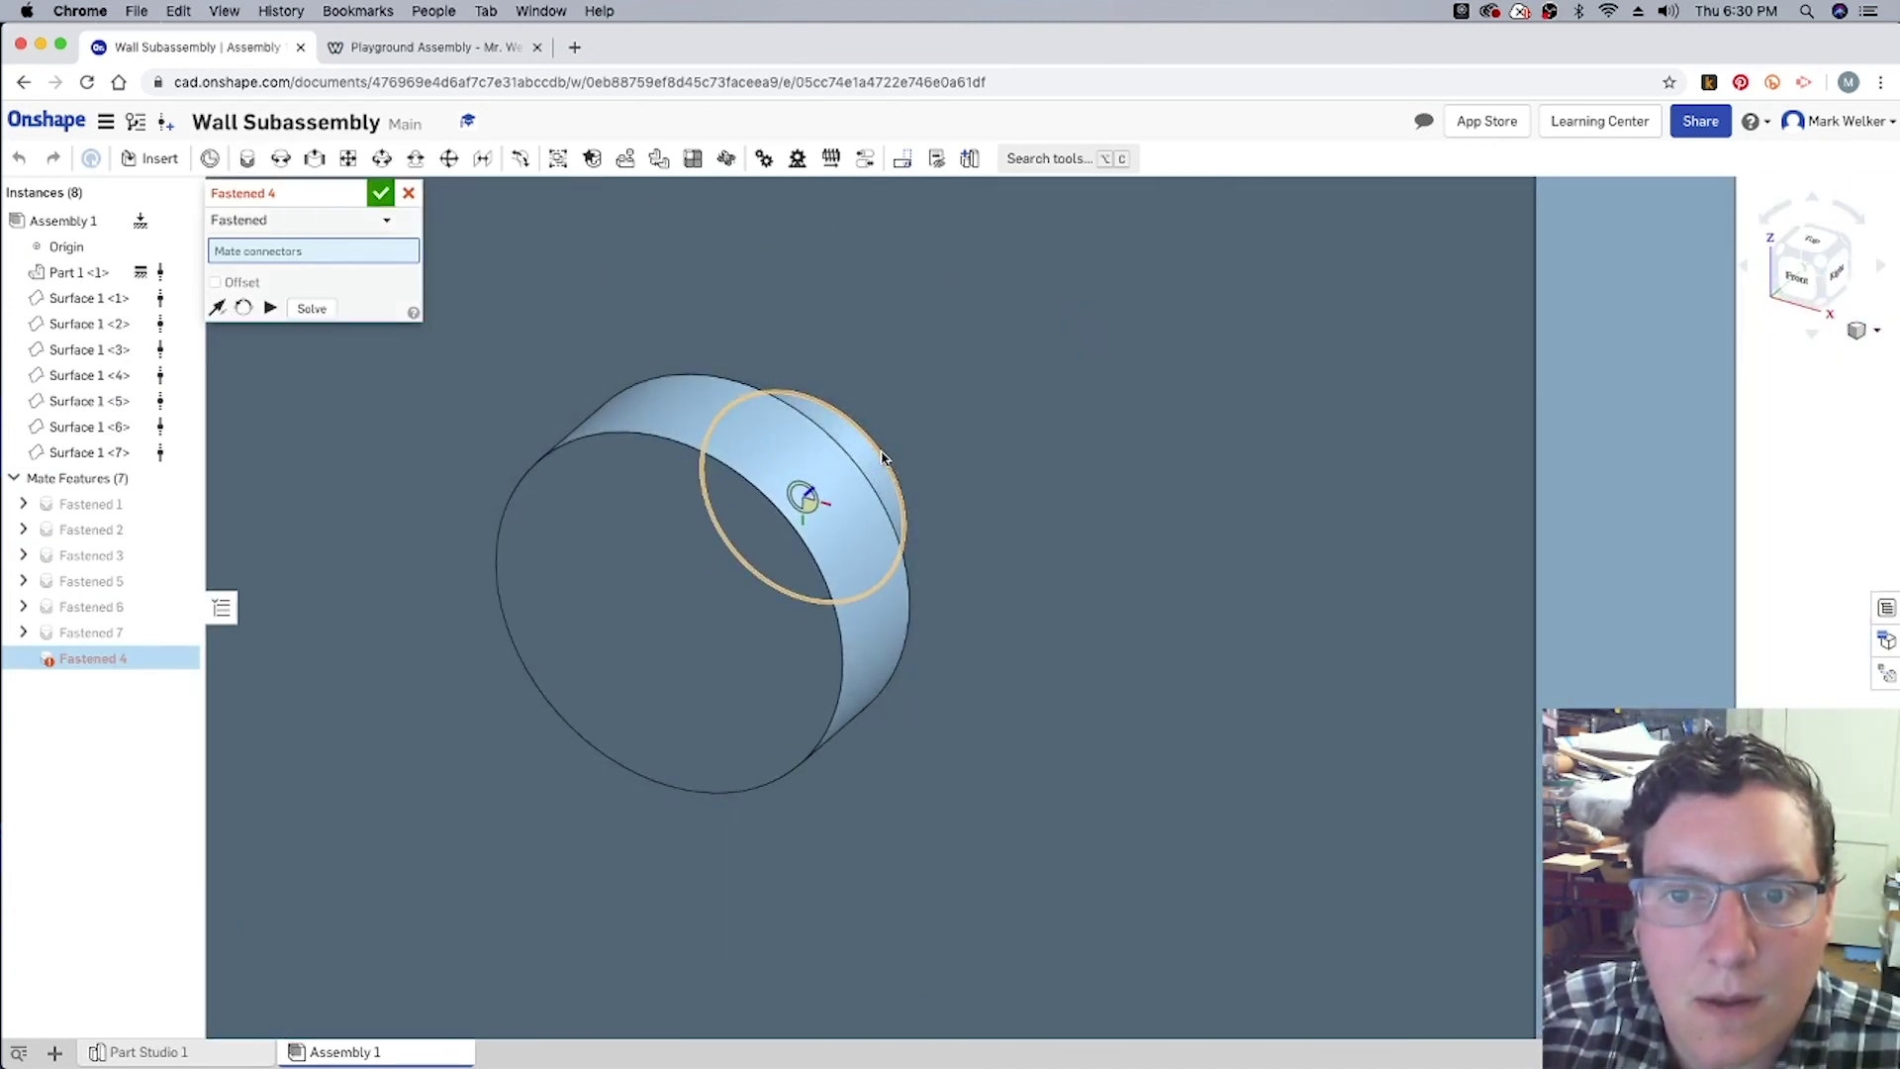
pyautogui.click(804, 496)
pyautogui.scroll(-10, 851, 465)
pyautogui.scroll(3, 938, 327)
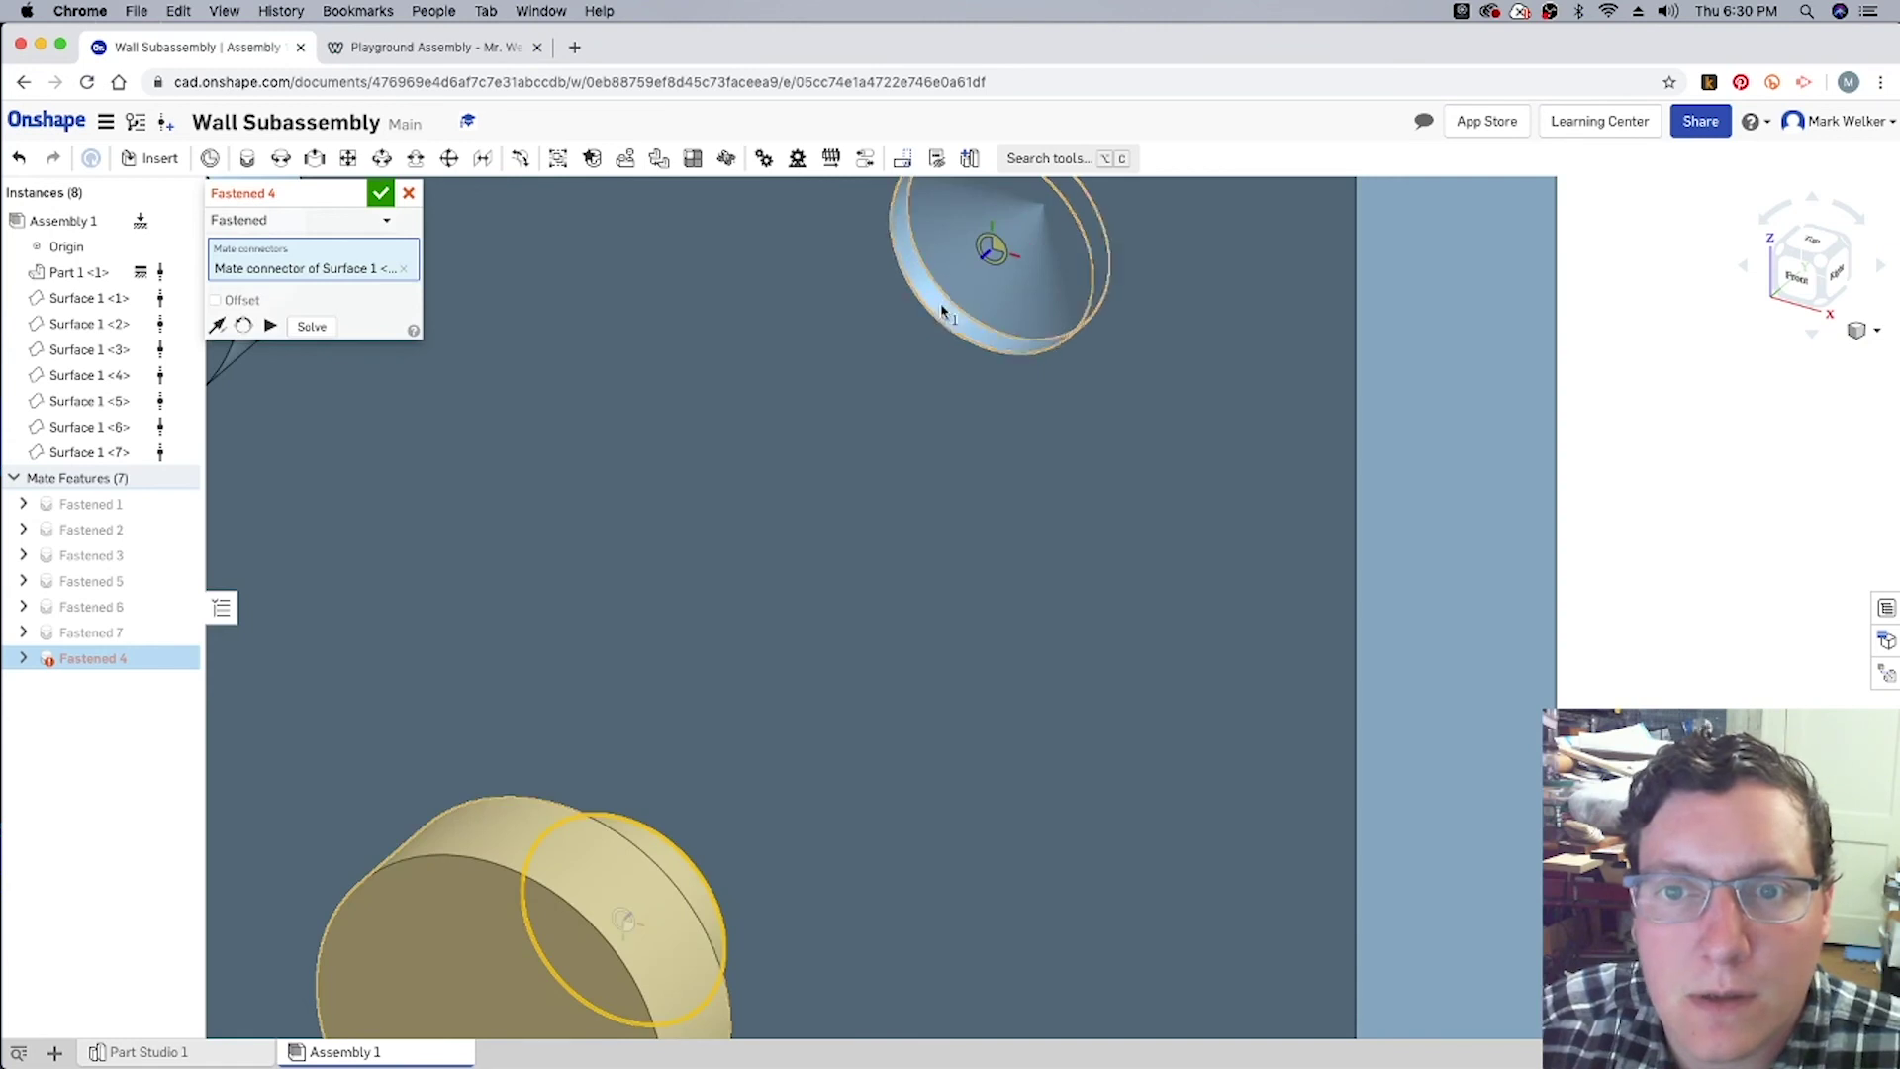
pyautogui.click(930, 309)
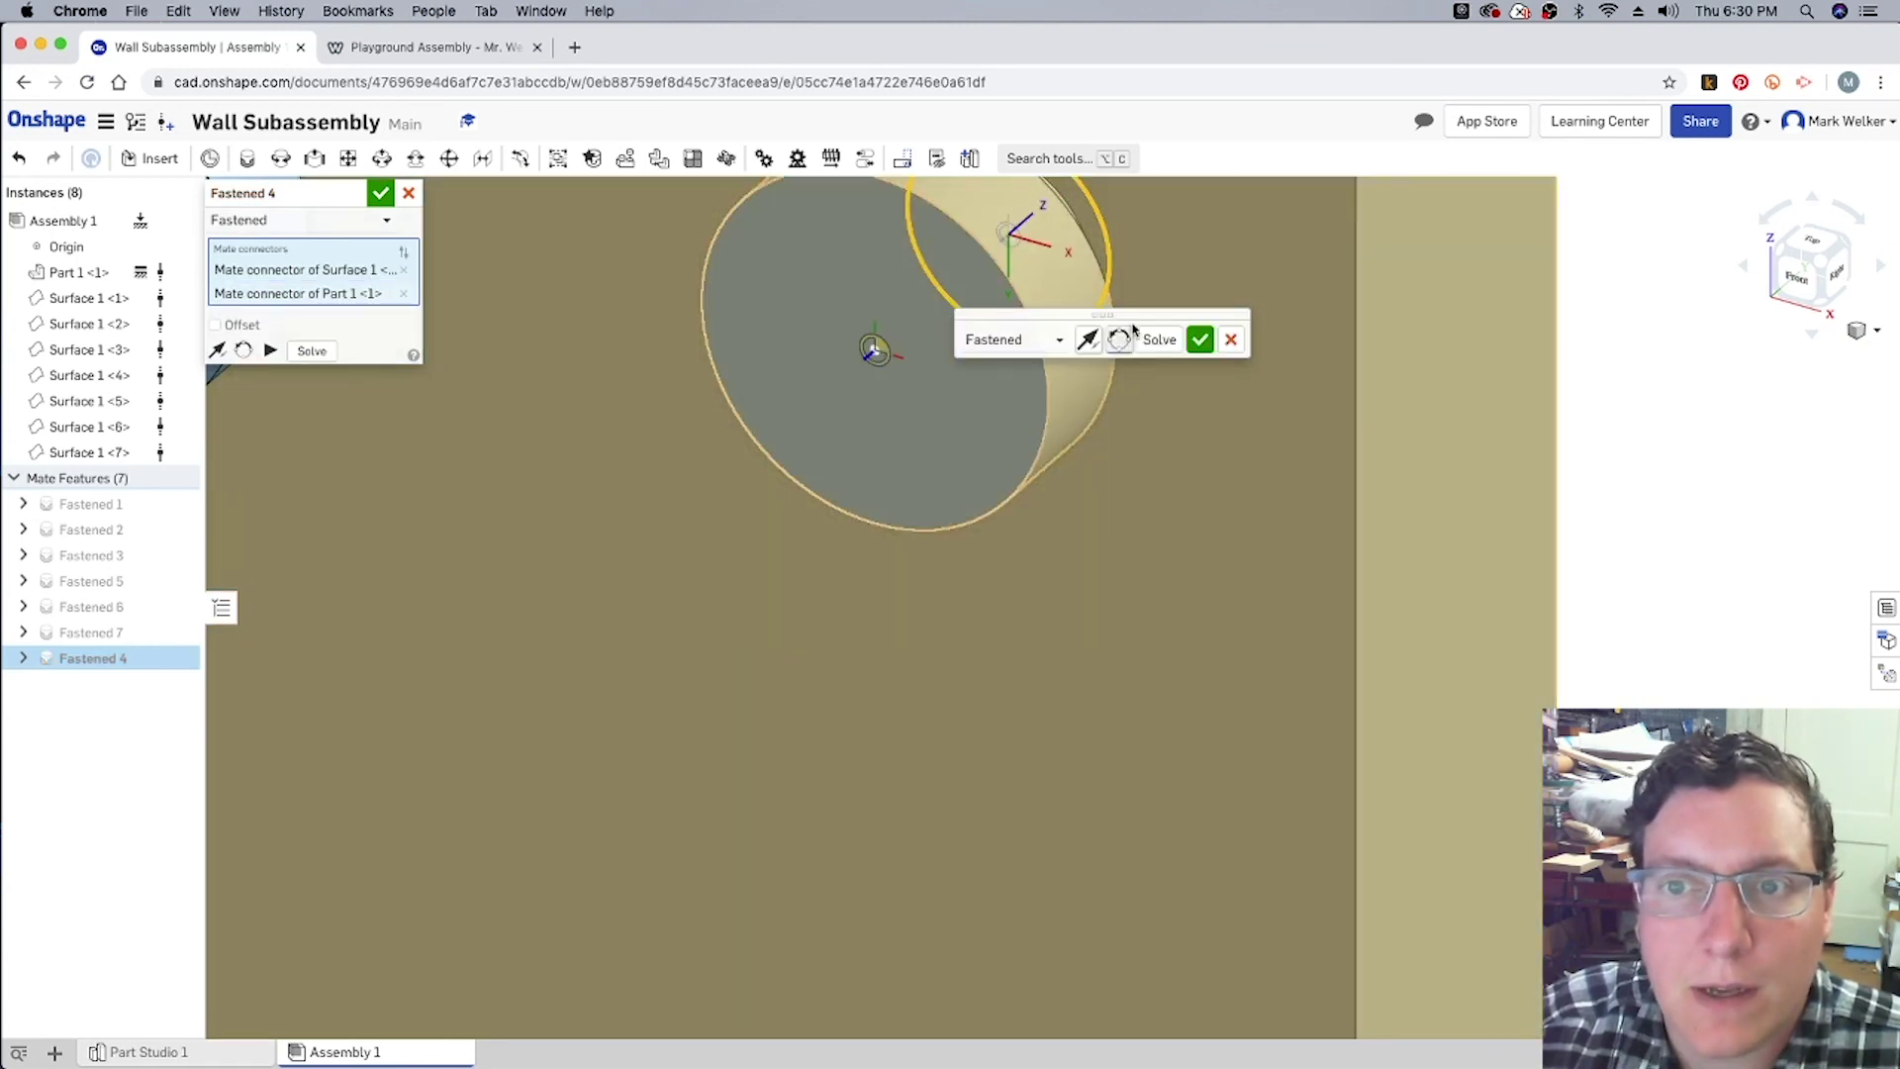
pyautogui.click(1200, 339)
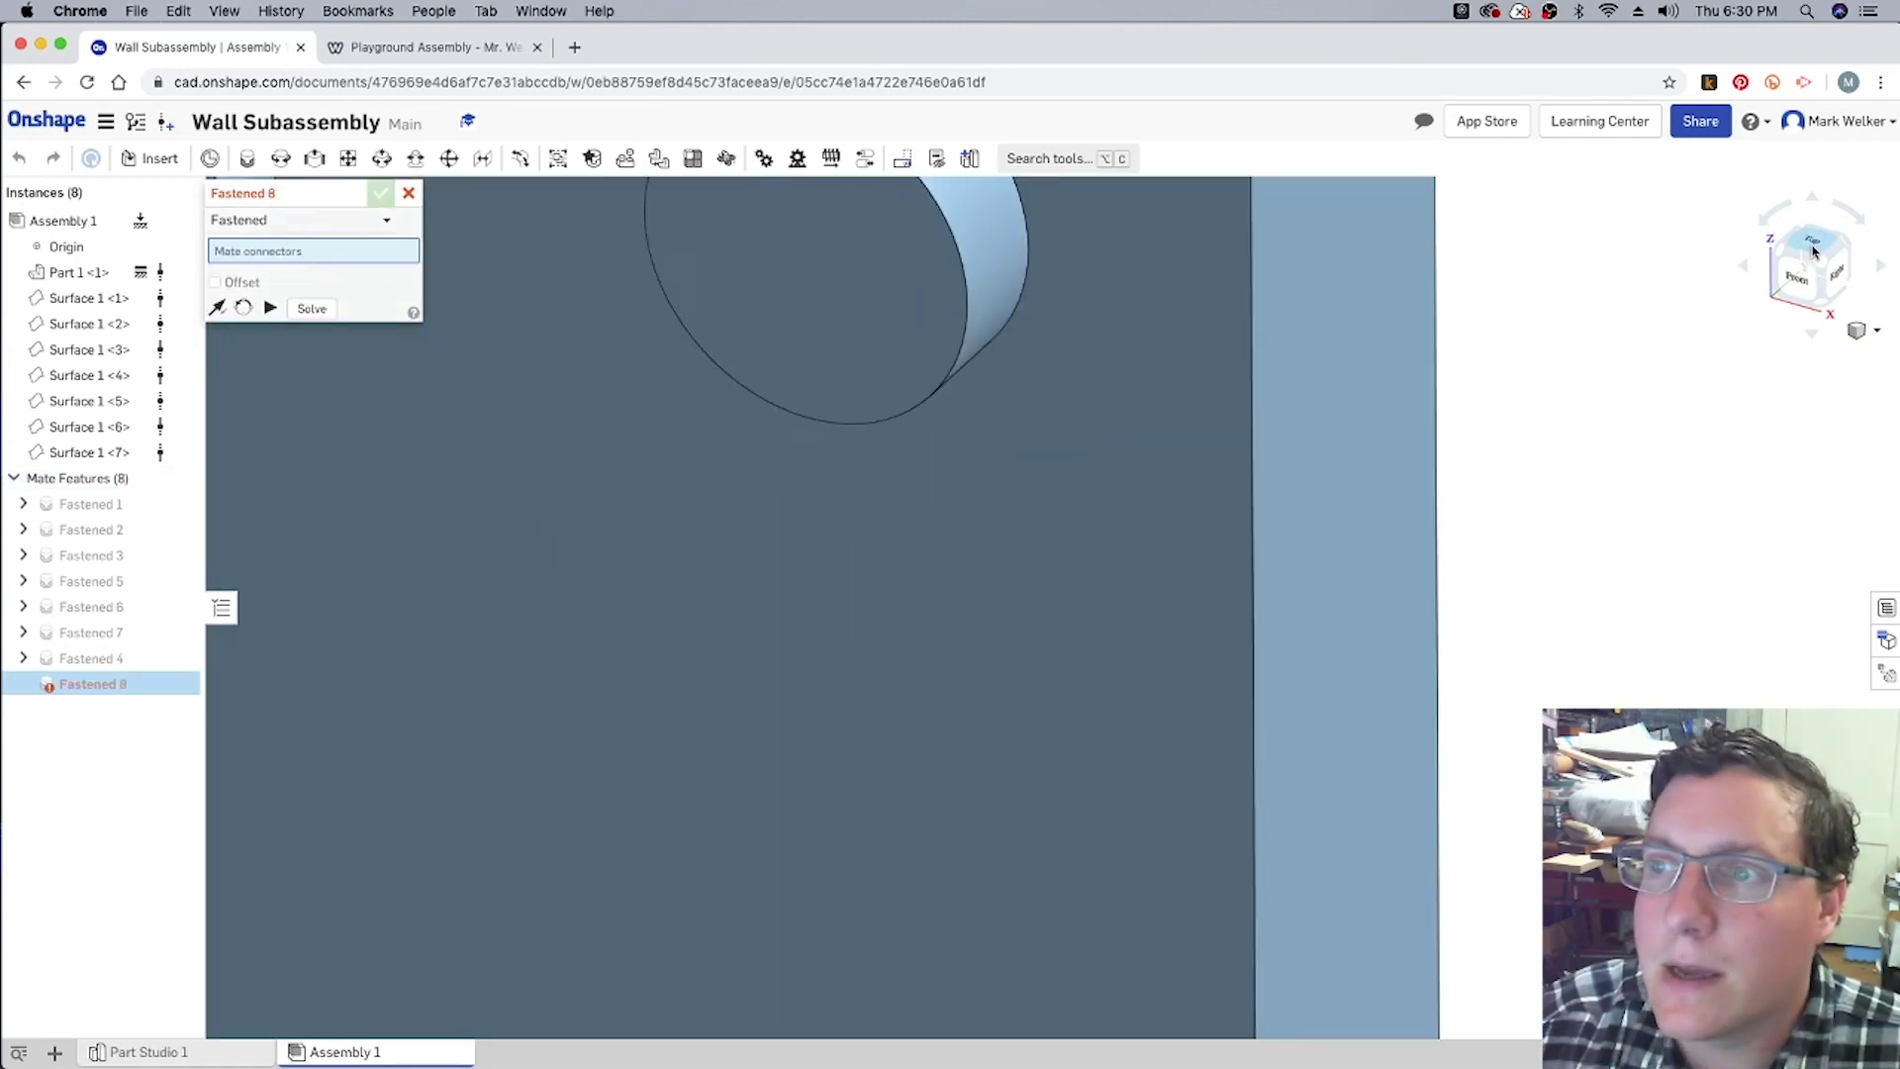
pyautogui.click(1814, 251)
pyautogui.press('f')
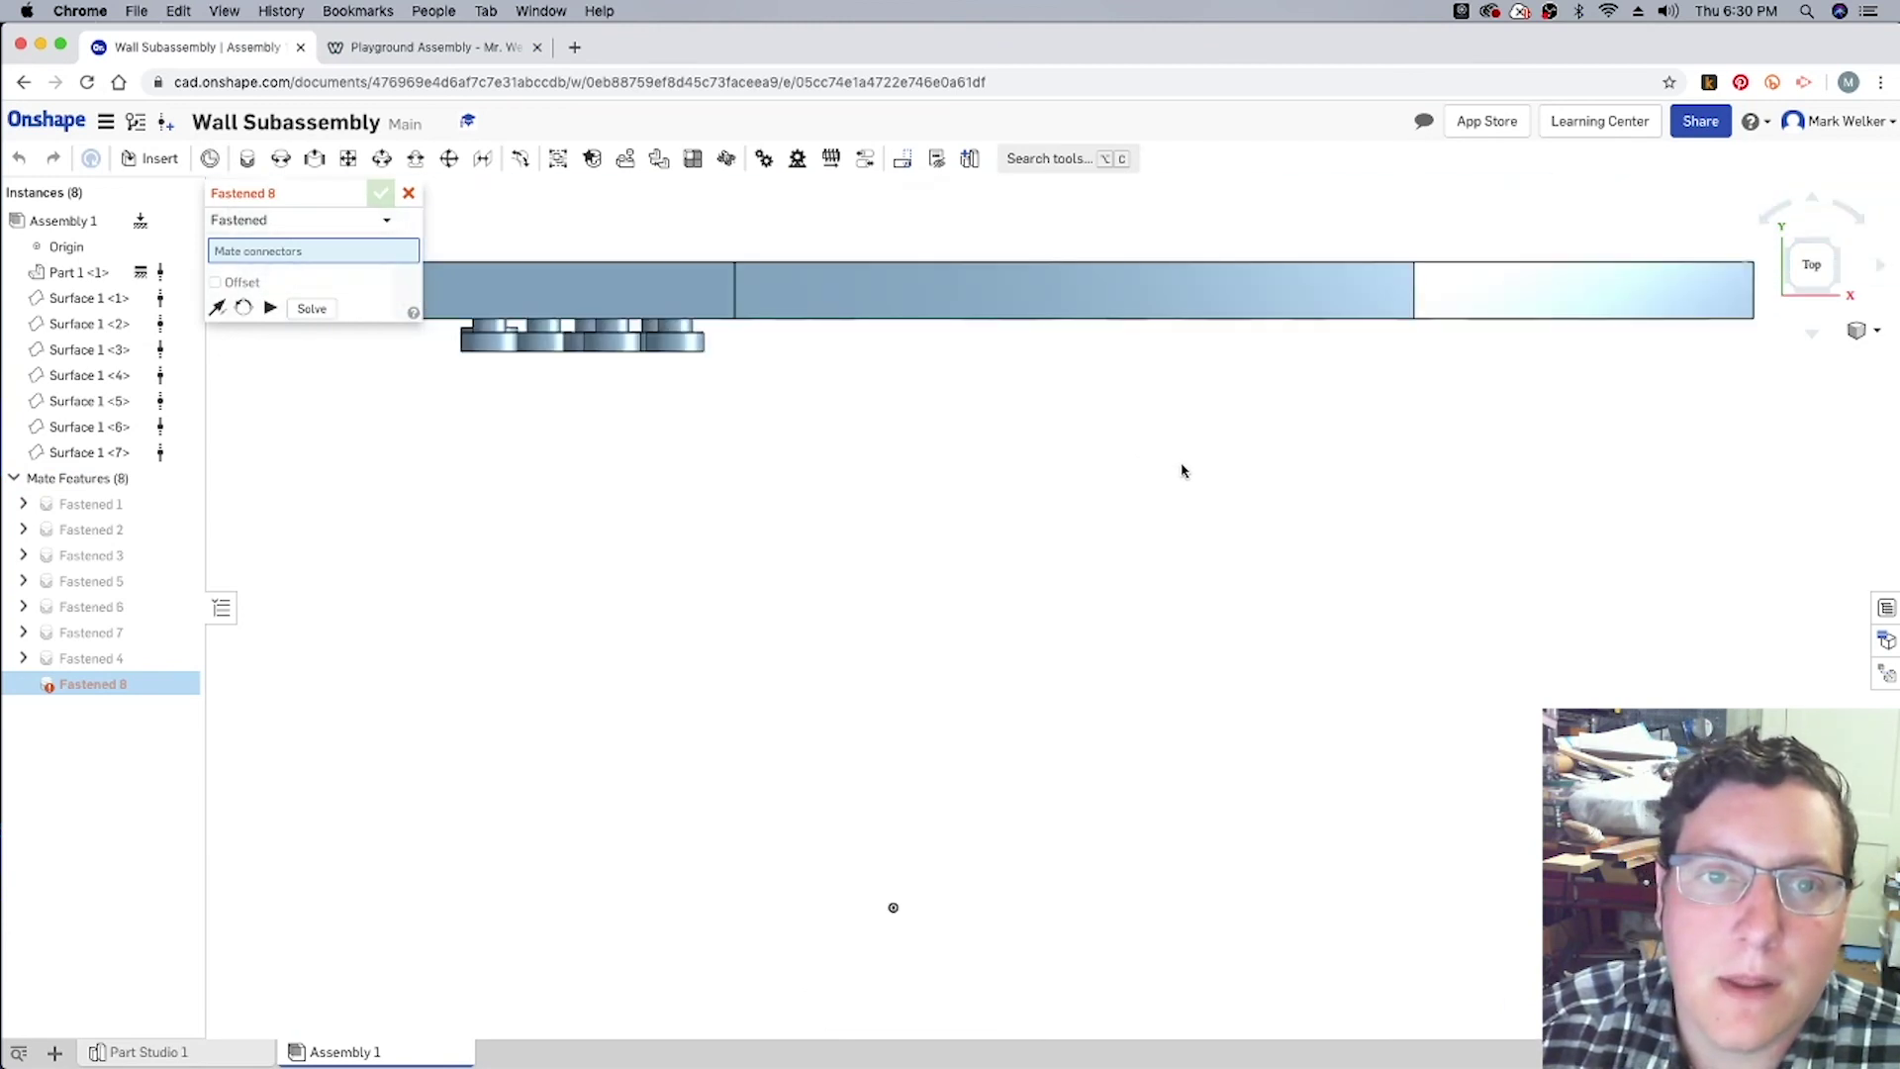
pyautogui.scroll(4, 635, 356)
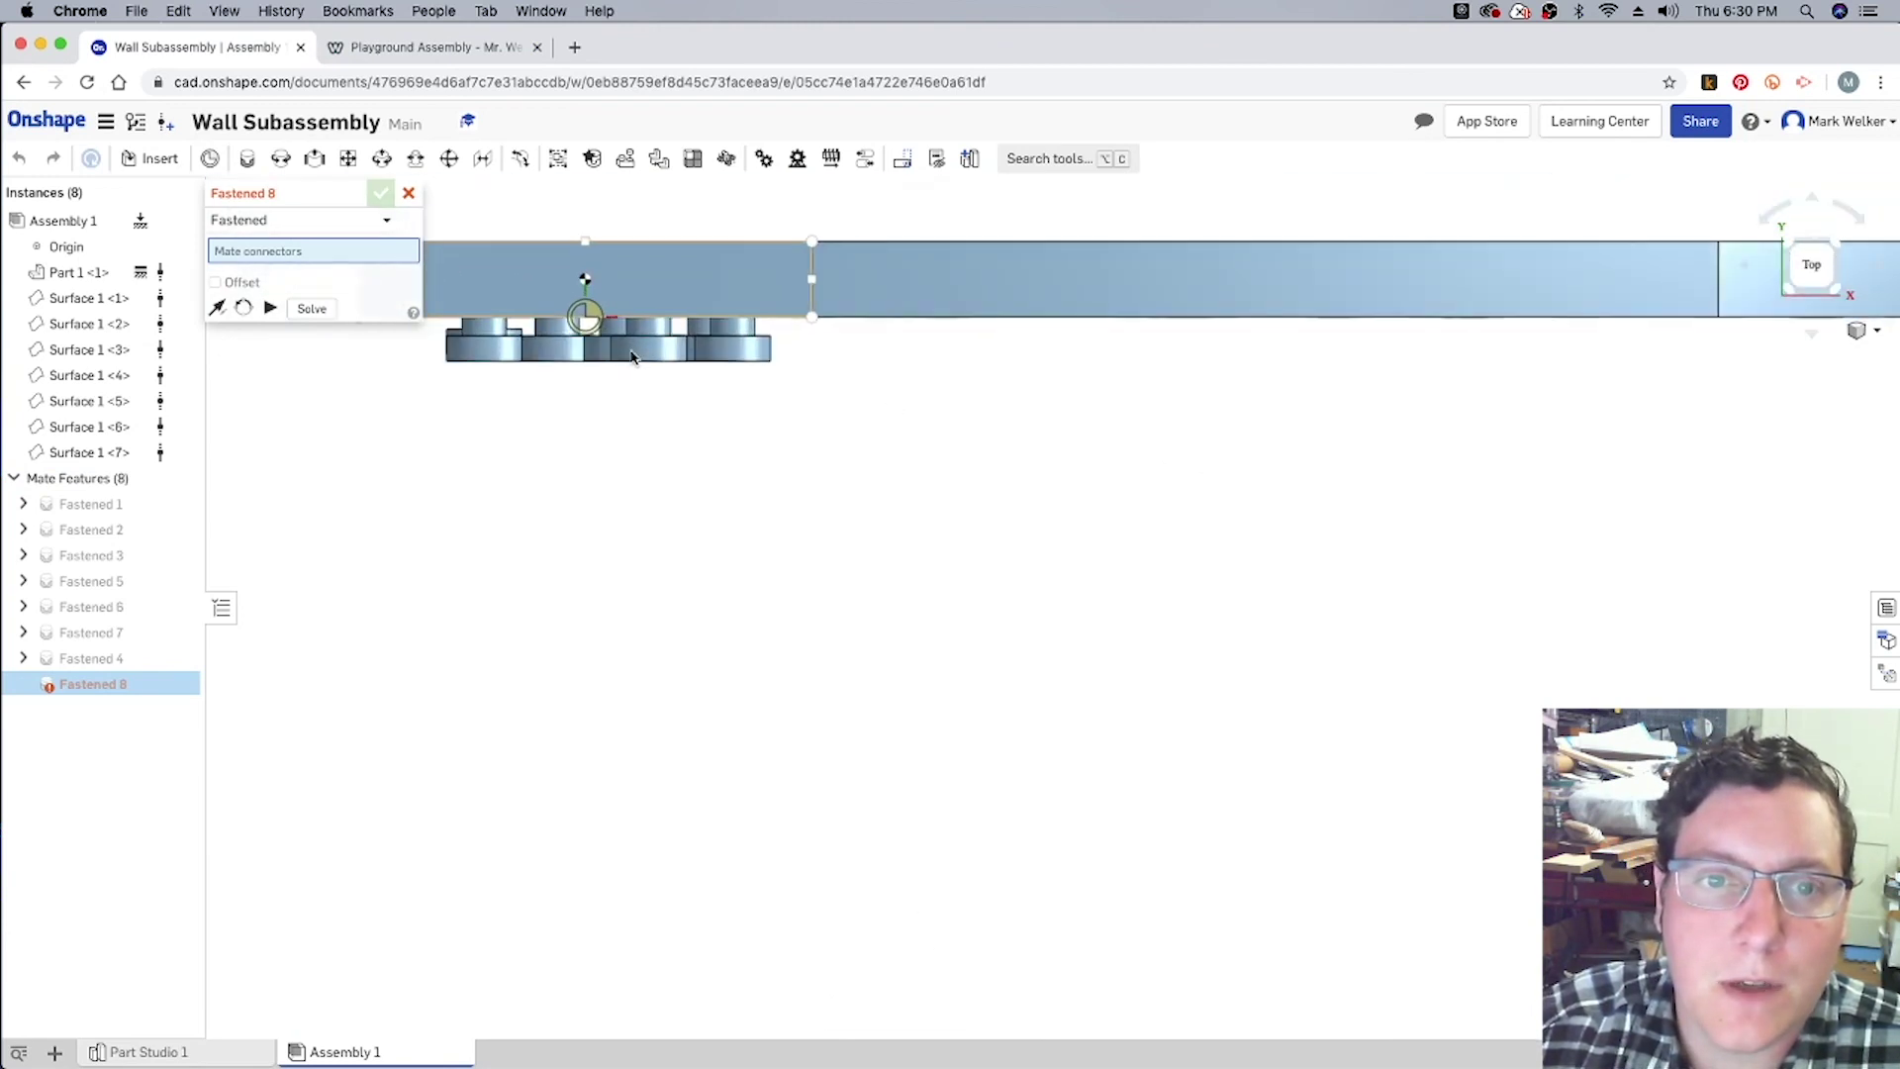